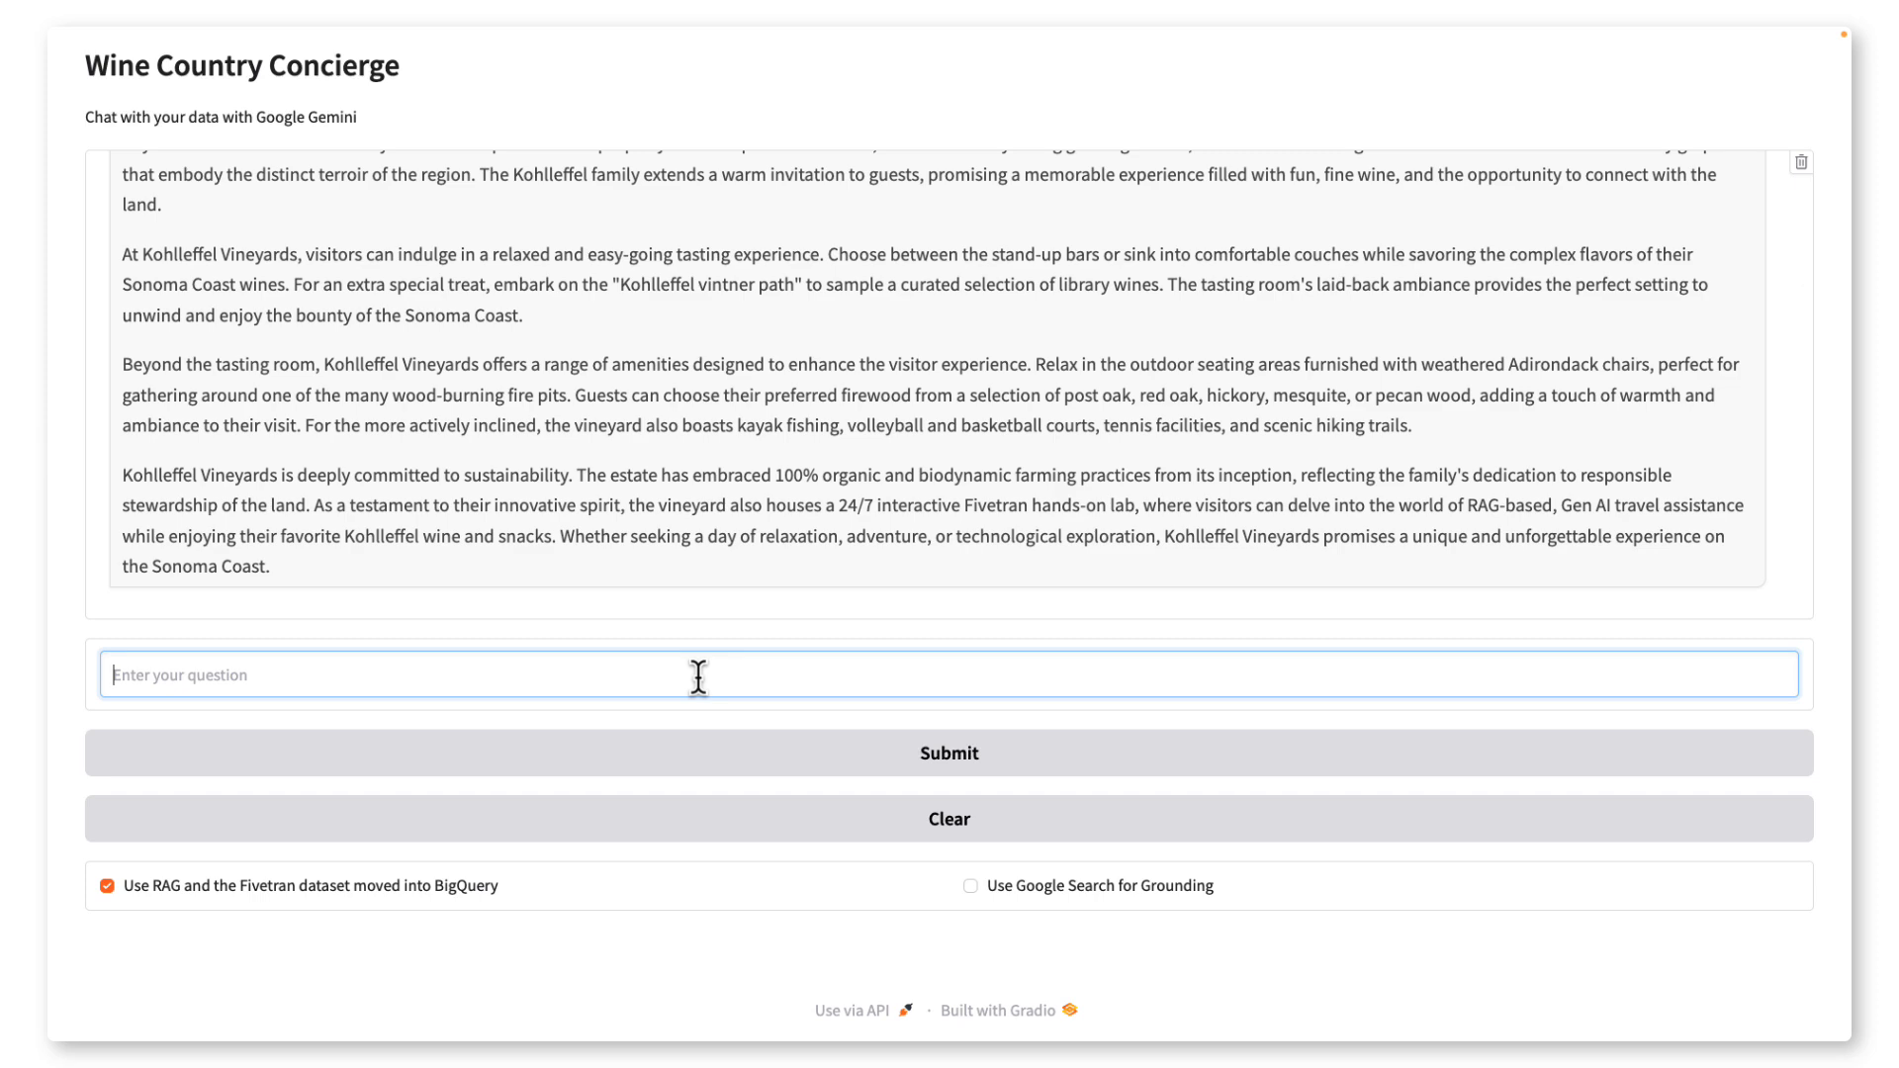
# Ask the concierge what their dog Arthur enjoys, and what types of wood are available for the fire pits
pyautogui.write('what does their dog arthur enjoy?')
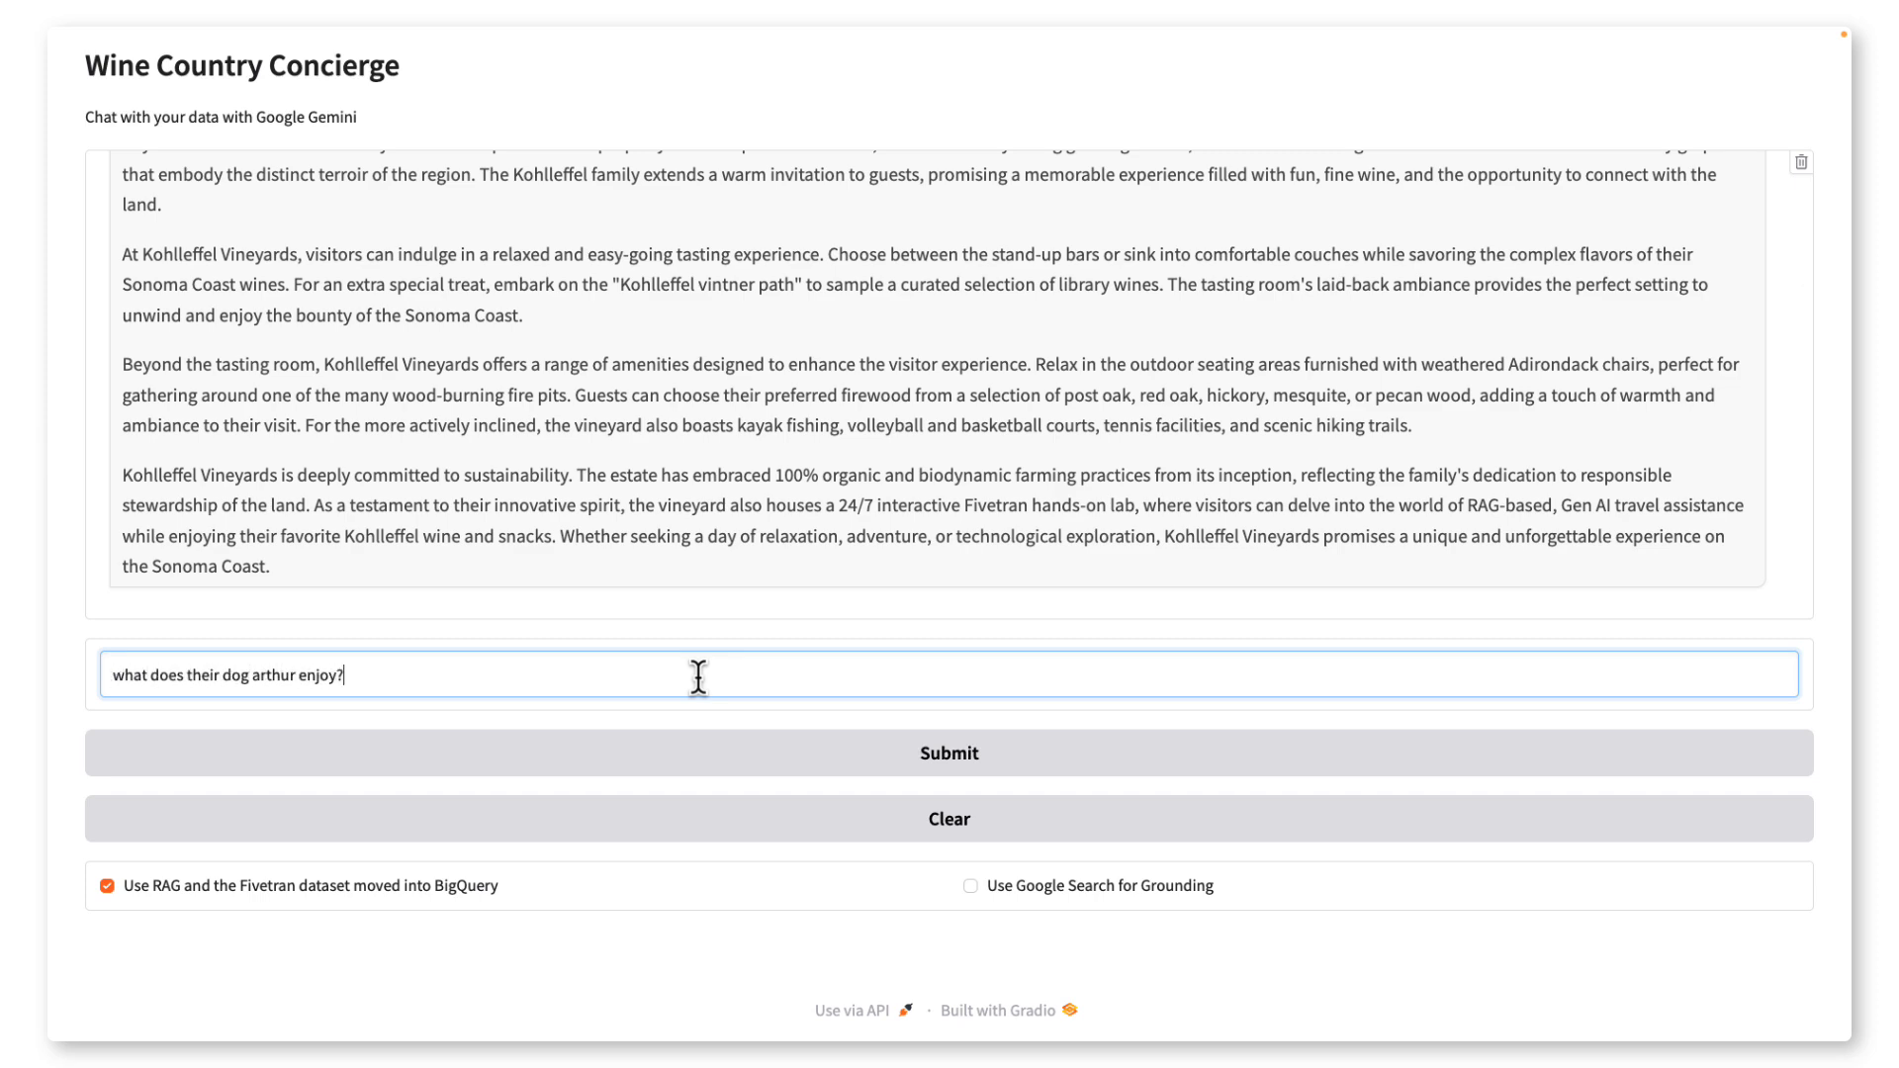
pyautogui.press('Return')
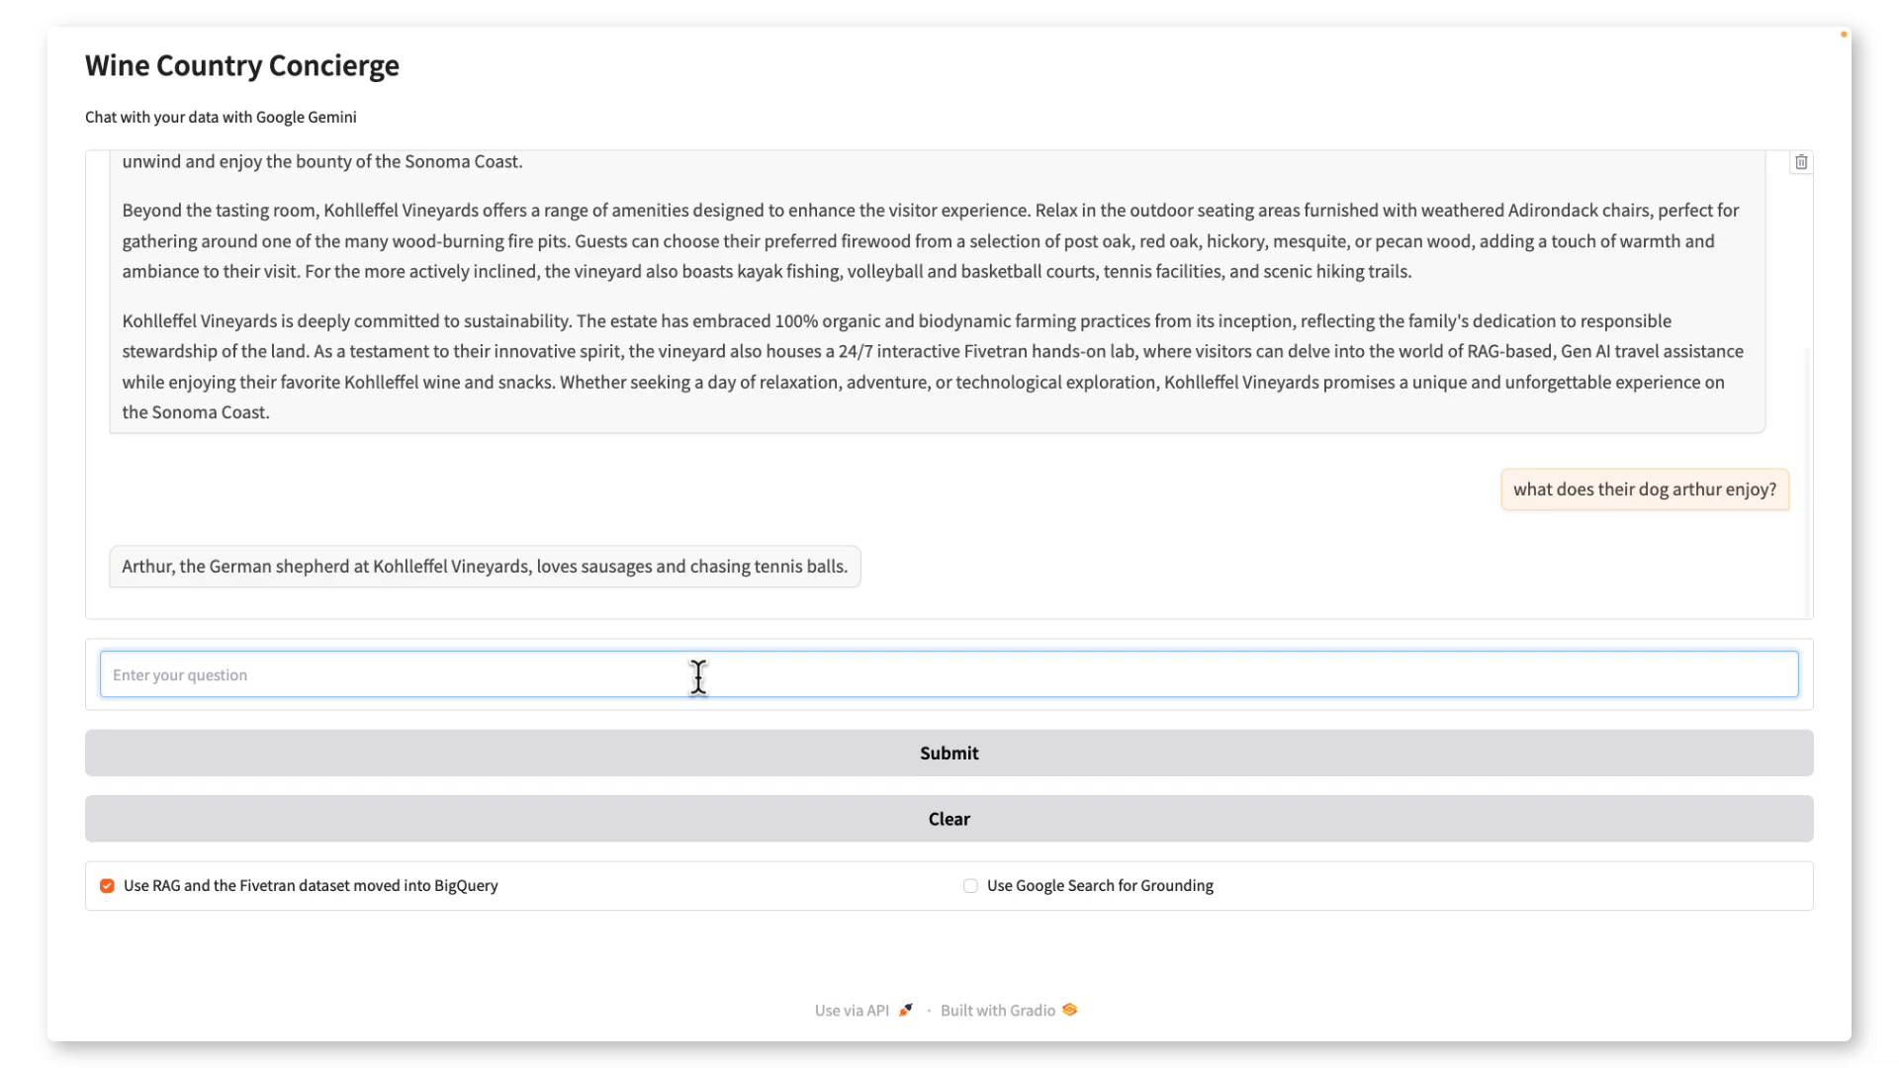
pyautogui.write('what types of wood are available f')
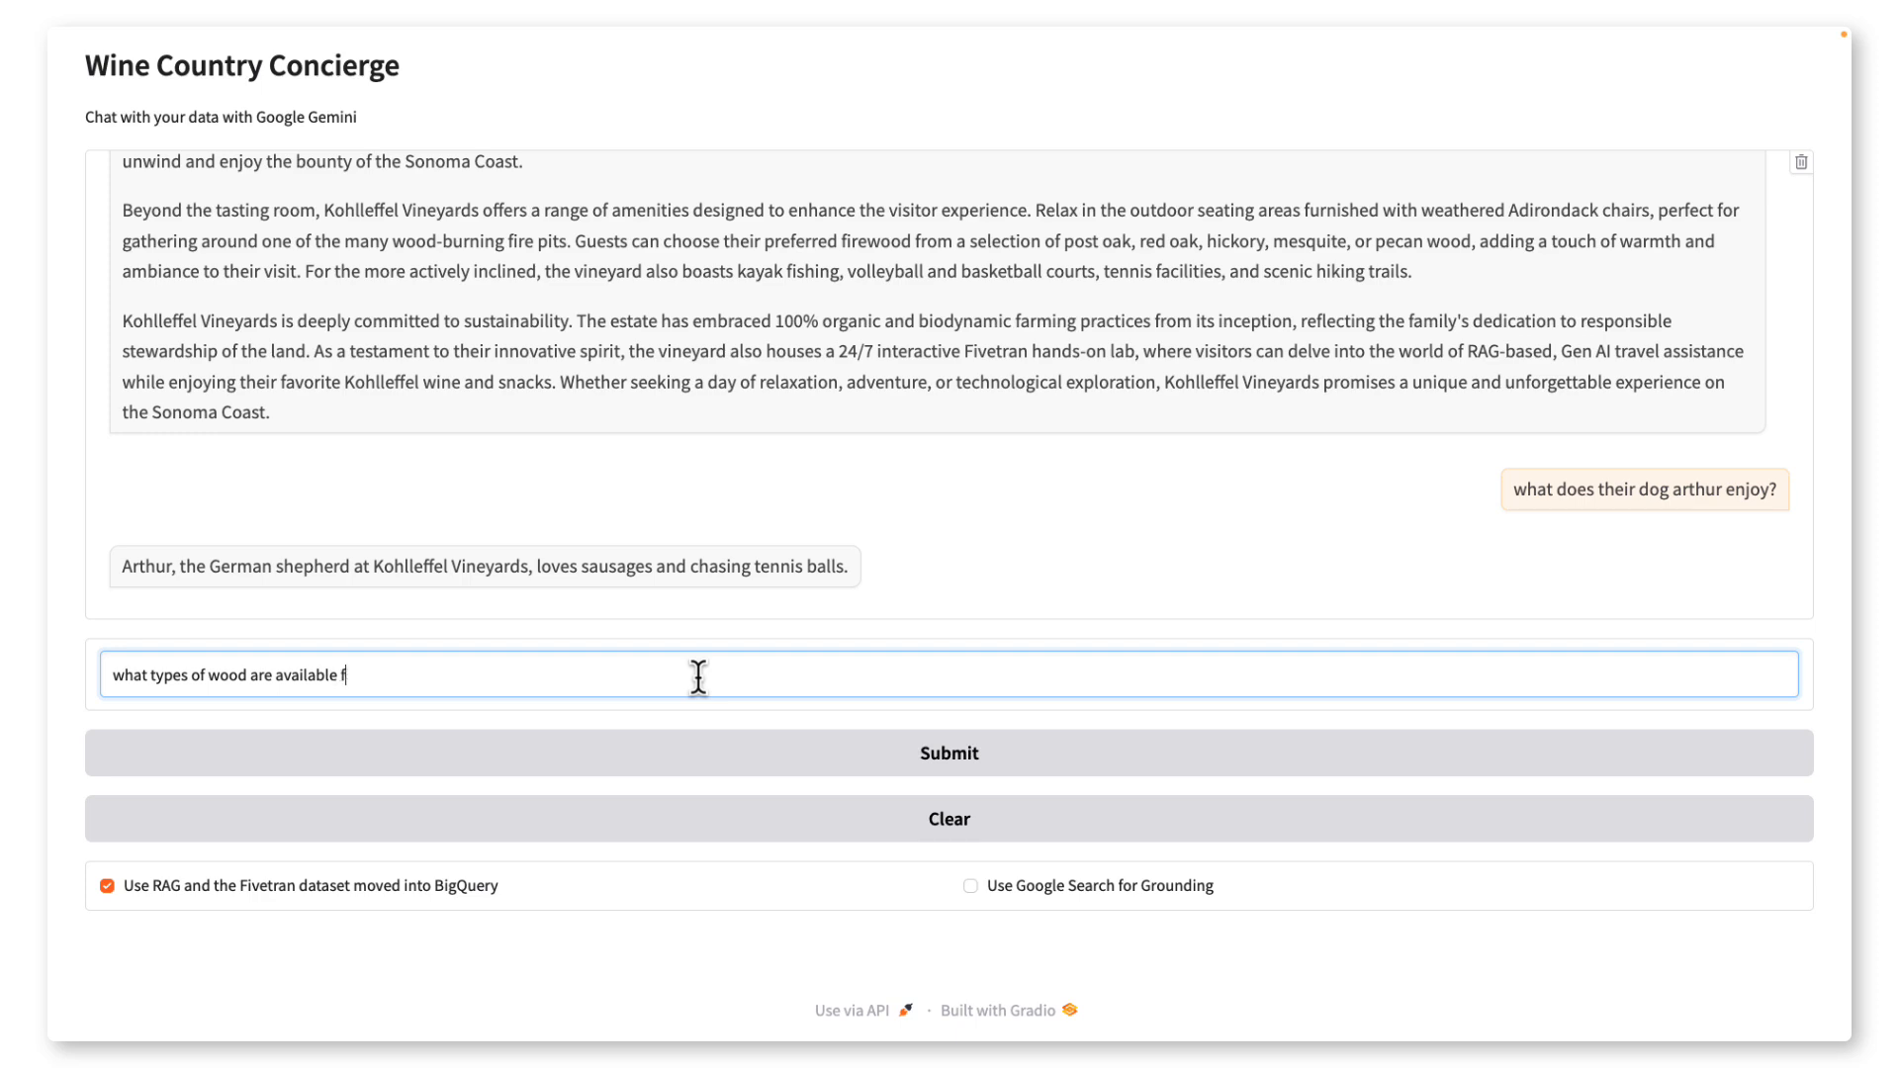
pyautogui.write('or the fire pits?')
pyautogui.press('Return')
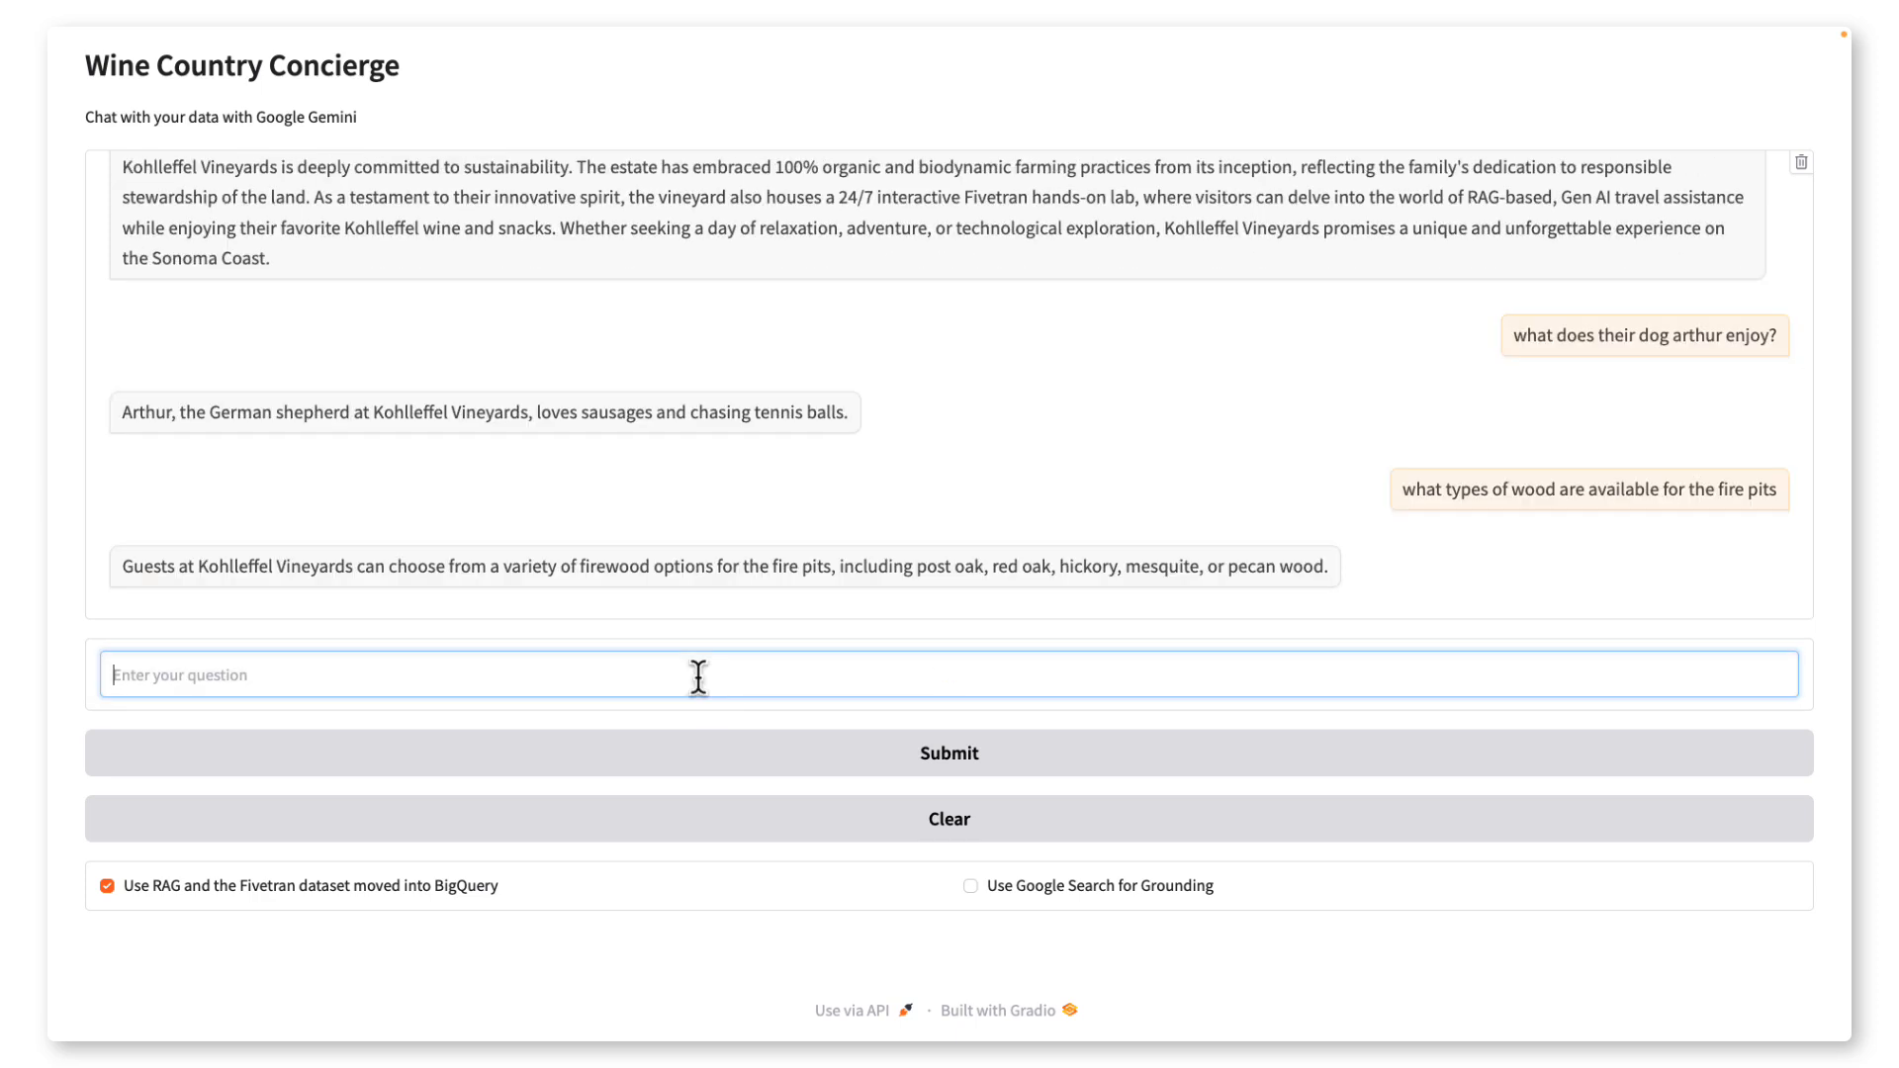
# Ask the concierge what other activities they have besides wine tasting
pyautogui.write('what other activities do they have b')
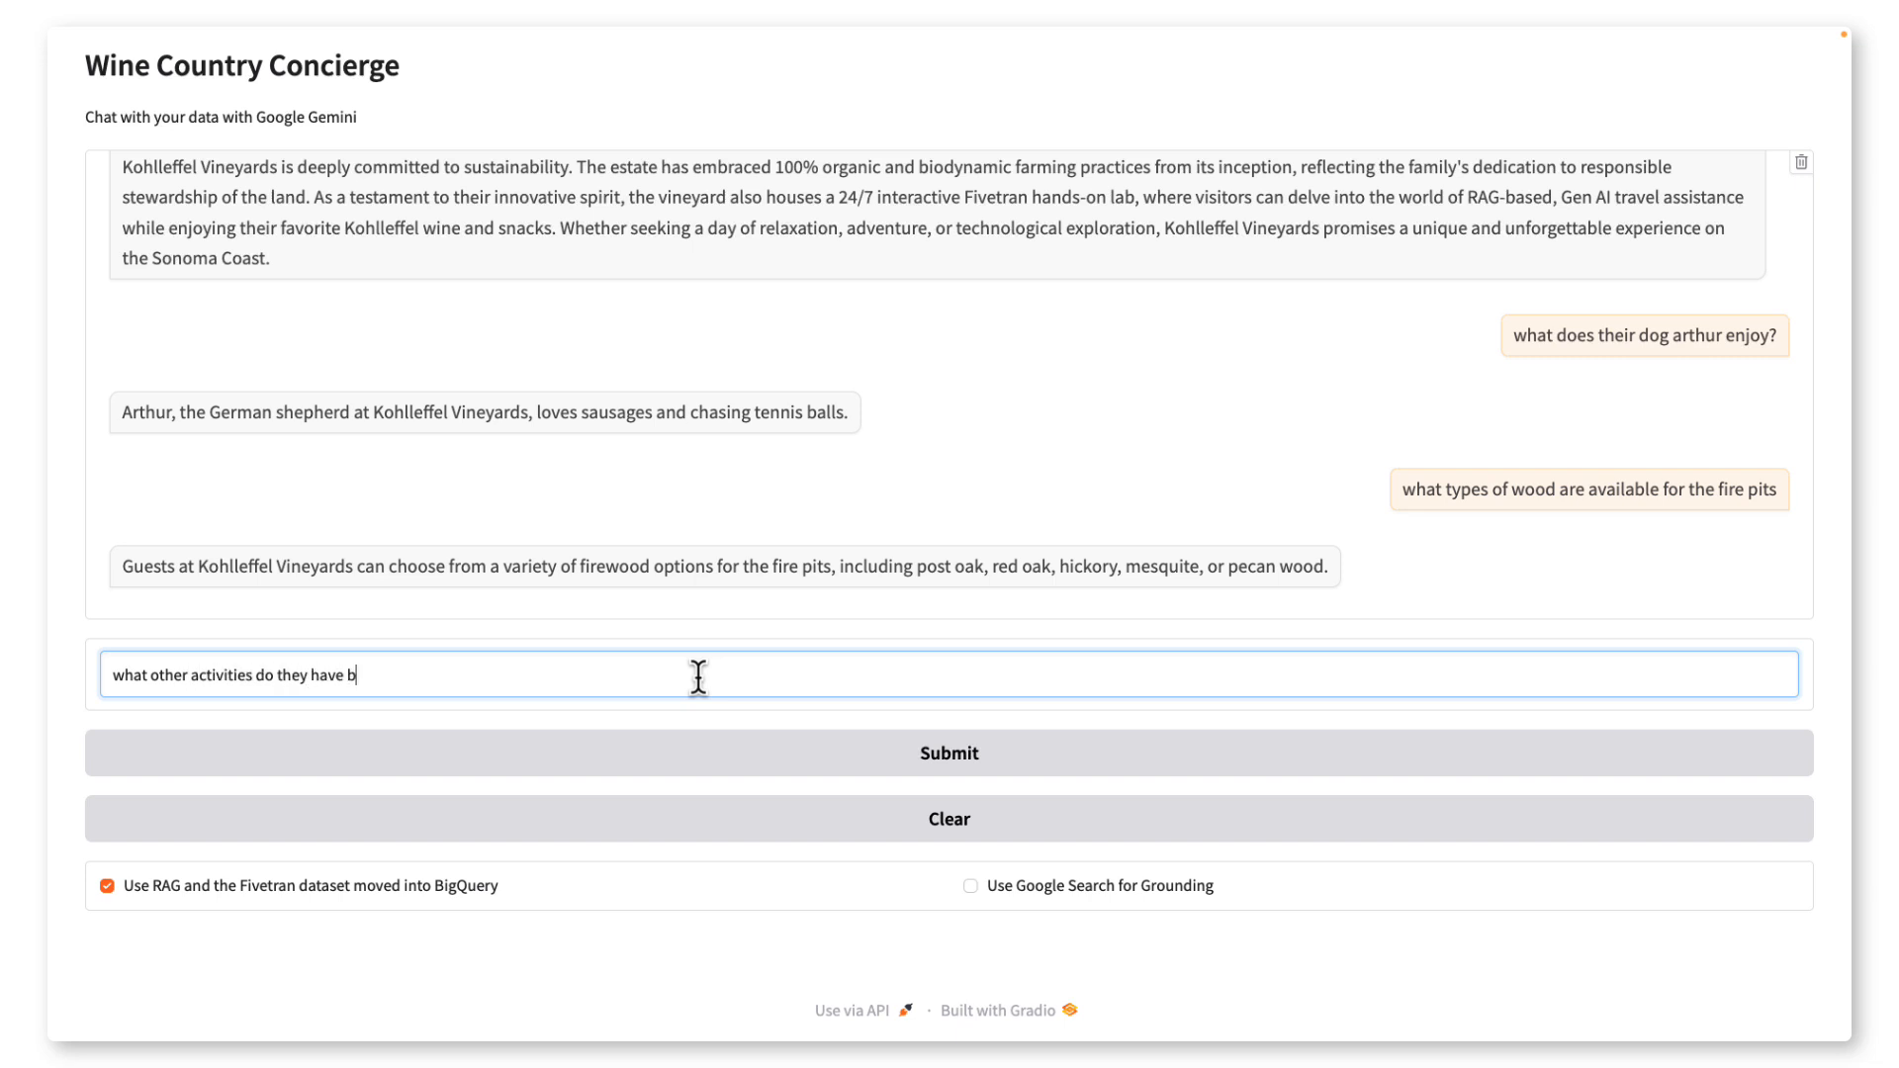
pyautogui.write('esides wine tasting')
pyautogui.press('Return')
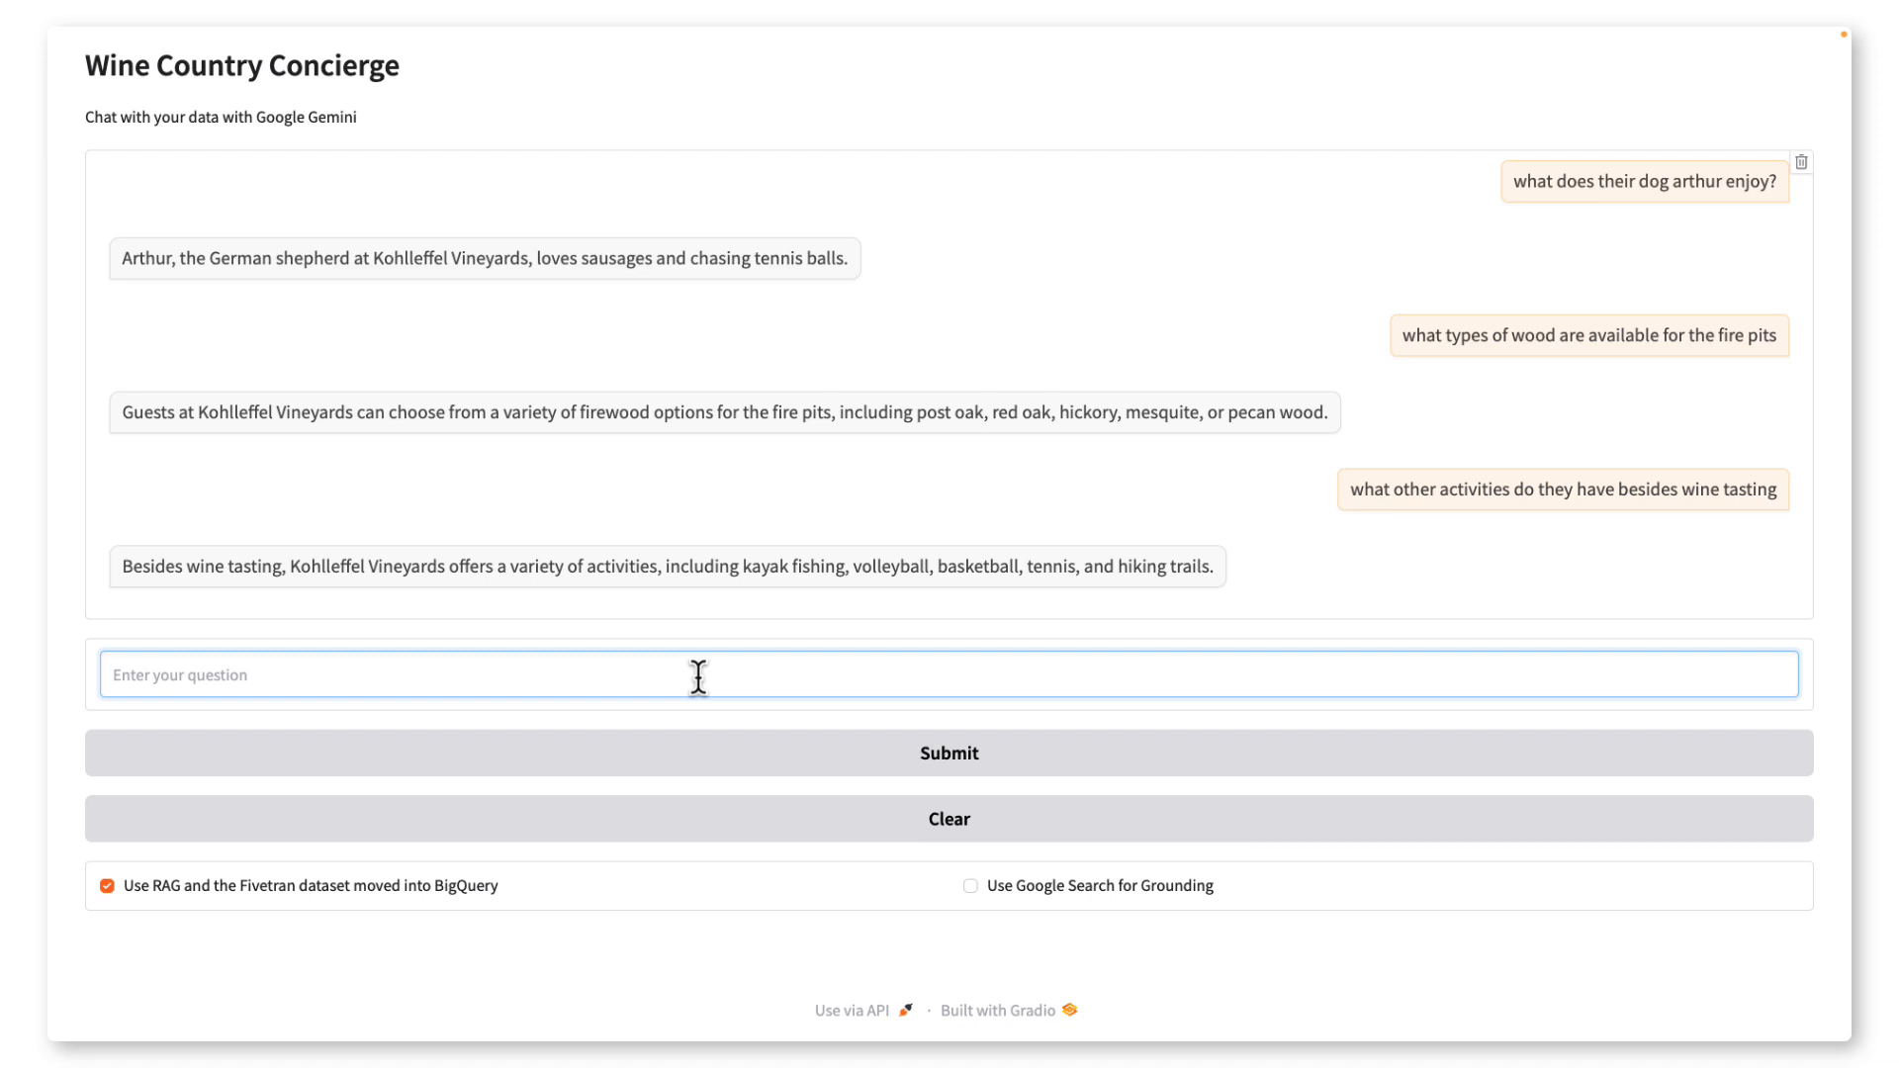
# Request a 1 day travel itinerary that includes Kohlleffel Vineyards and other attractions on the Sonoma Coast, and look through the answer
pyautogui.write('create a 1 day travel itinerary')
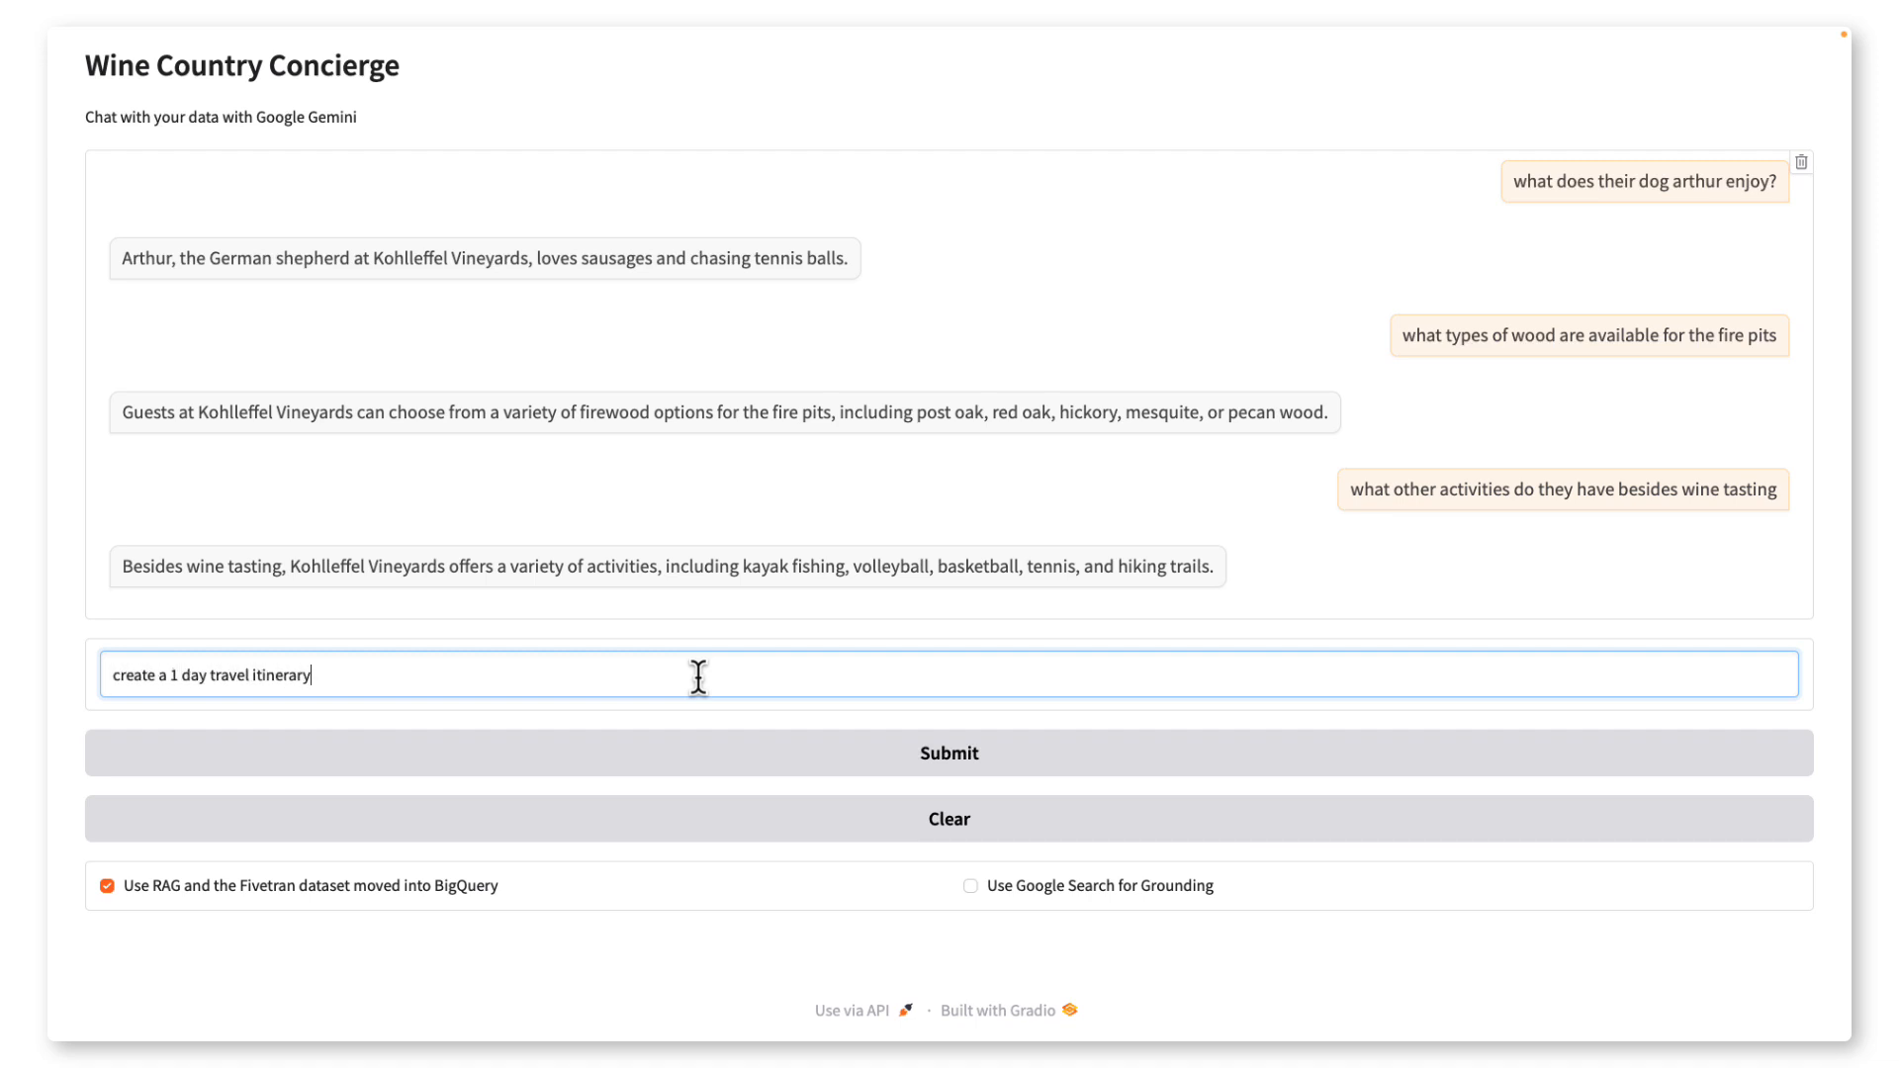
pyautogui.write(' that incluees')
pyautogui.press('BackSpace')
pyautogui.press('BackSpace')
pyautogui.write('des kohlleffel vineyard')
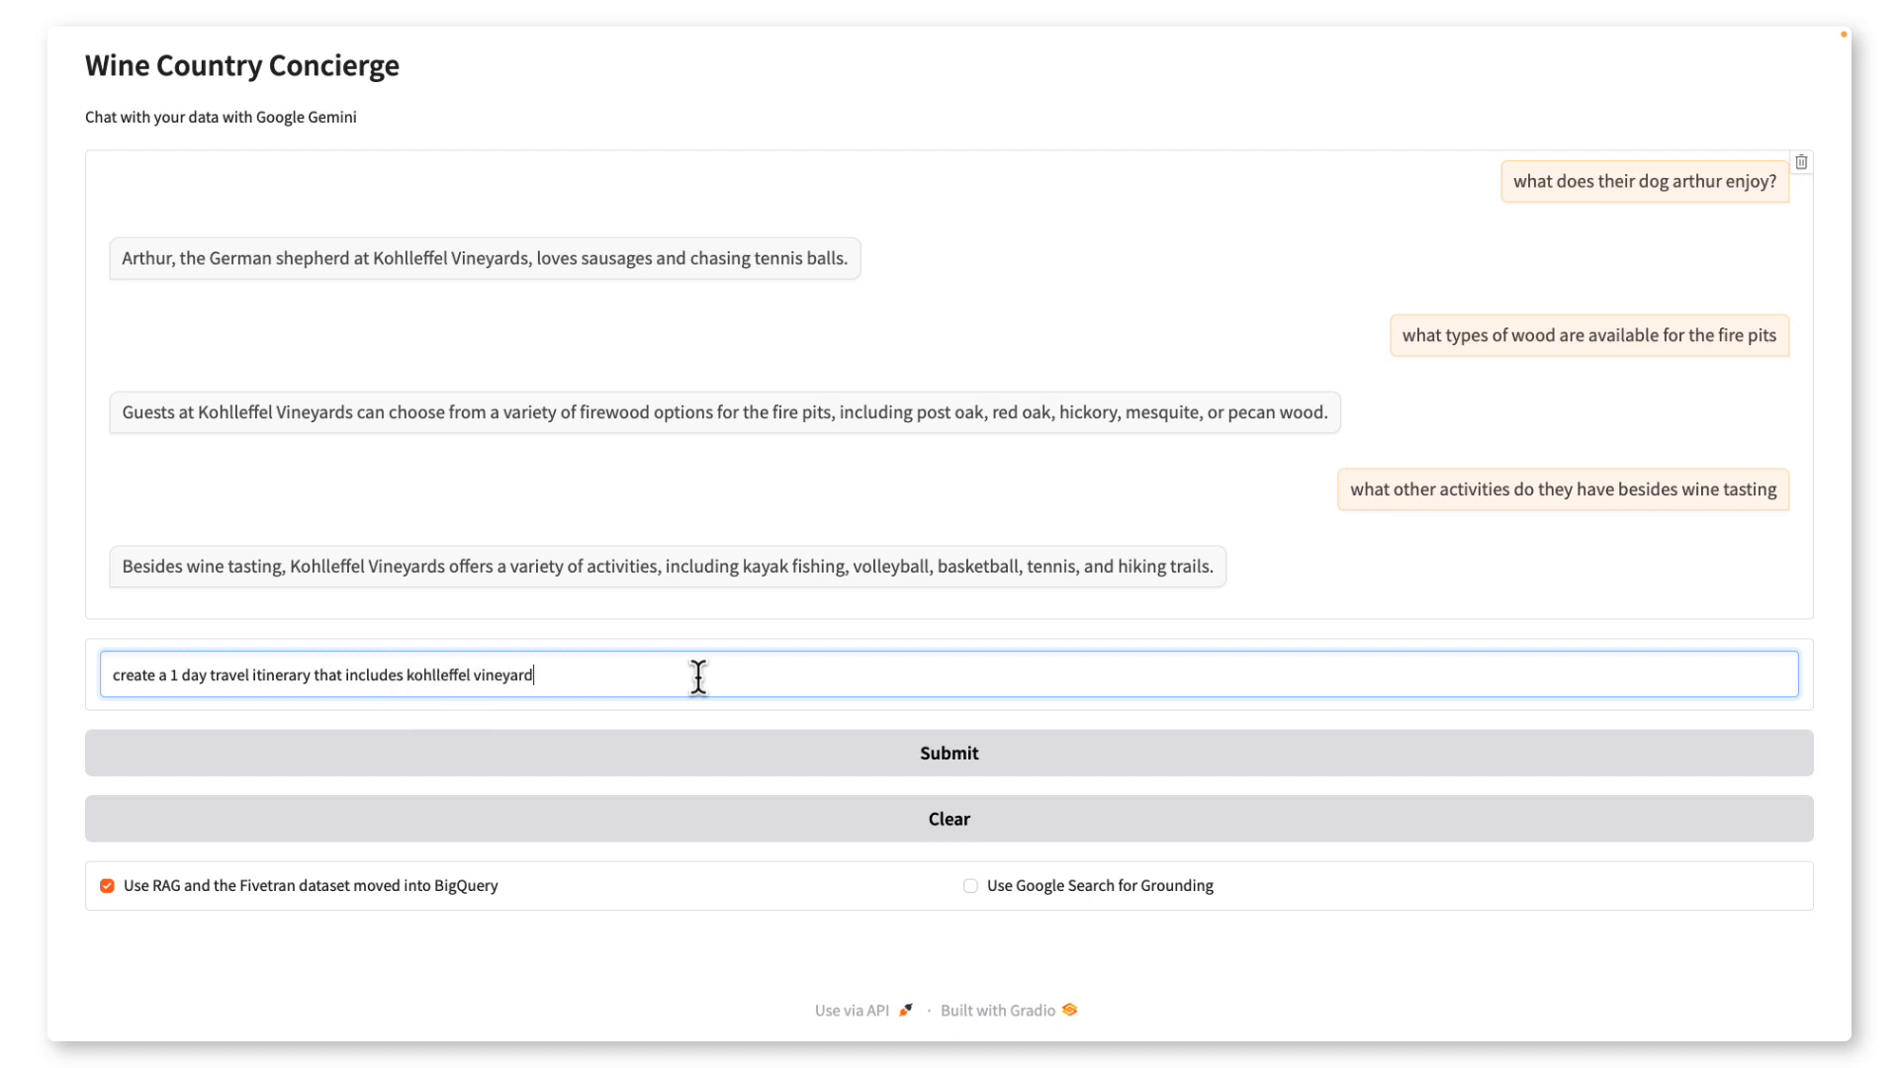
pyautogui.write('s and other attractions in the sonoma coast')
pyautogui.press('Return')
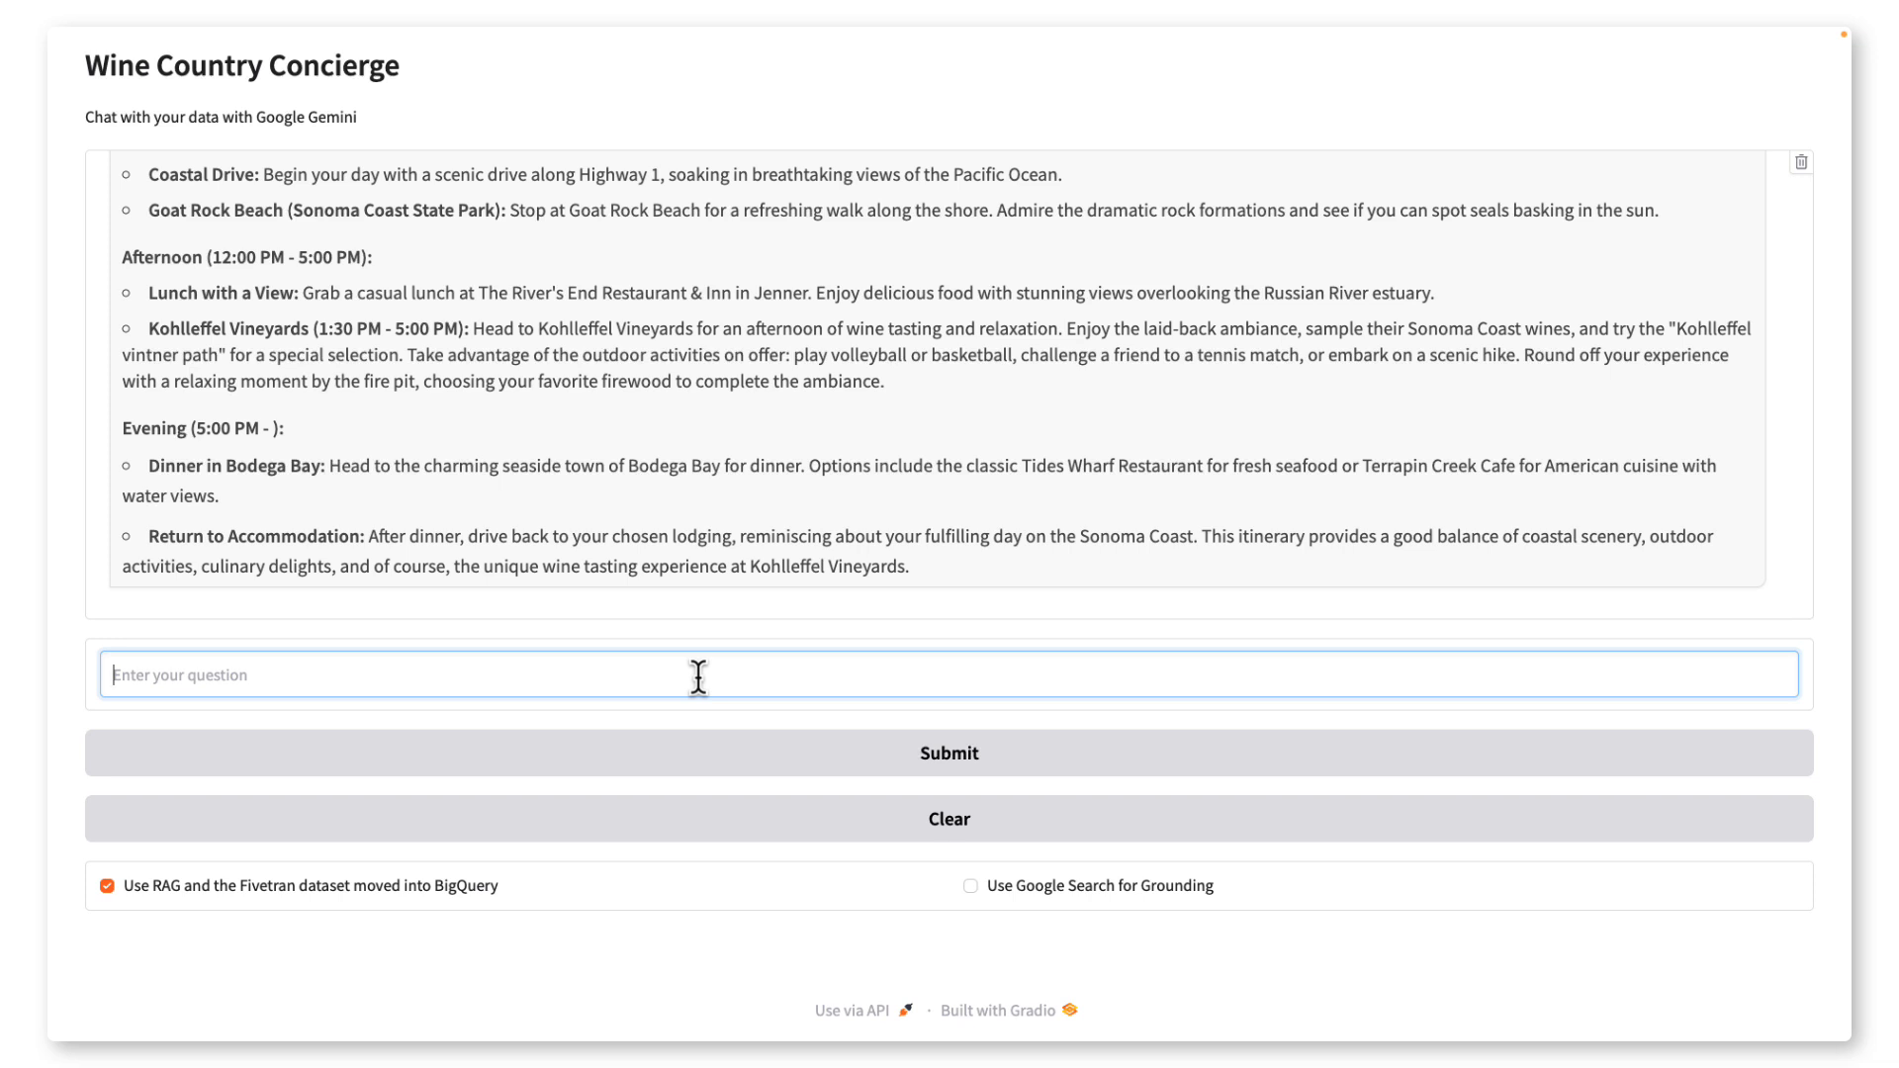
pyautogui.scroll(3, 681, 457)
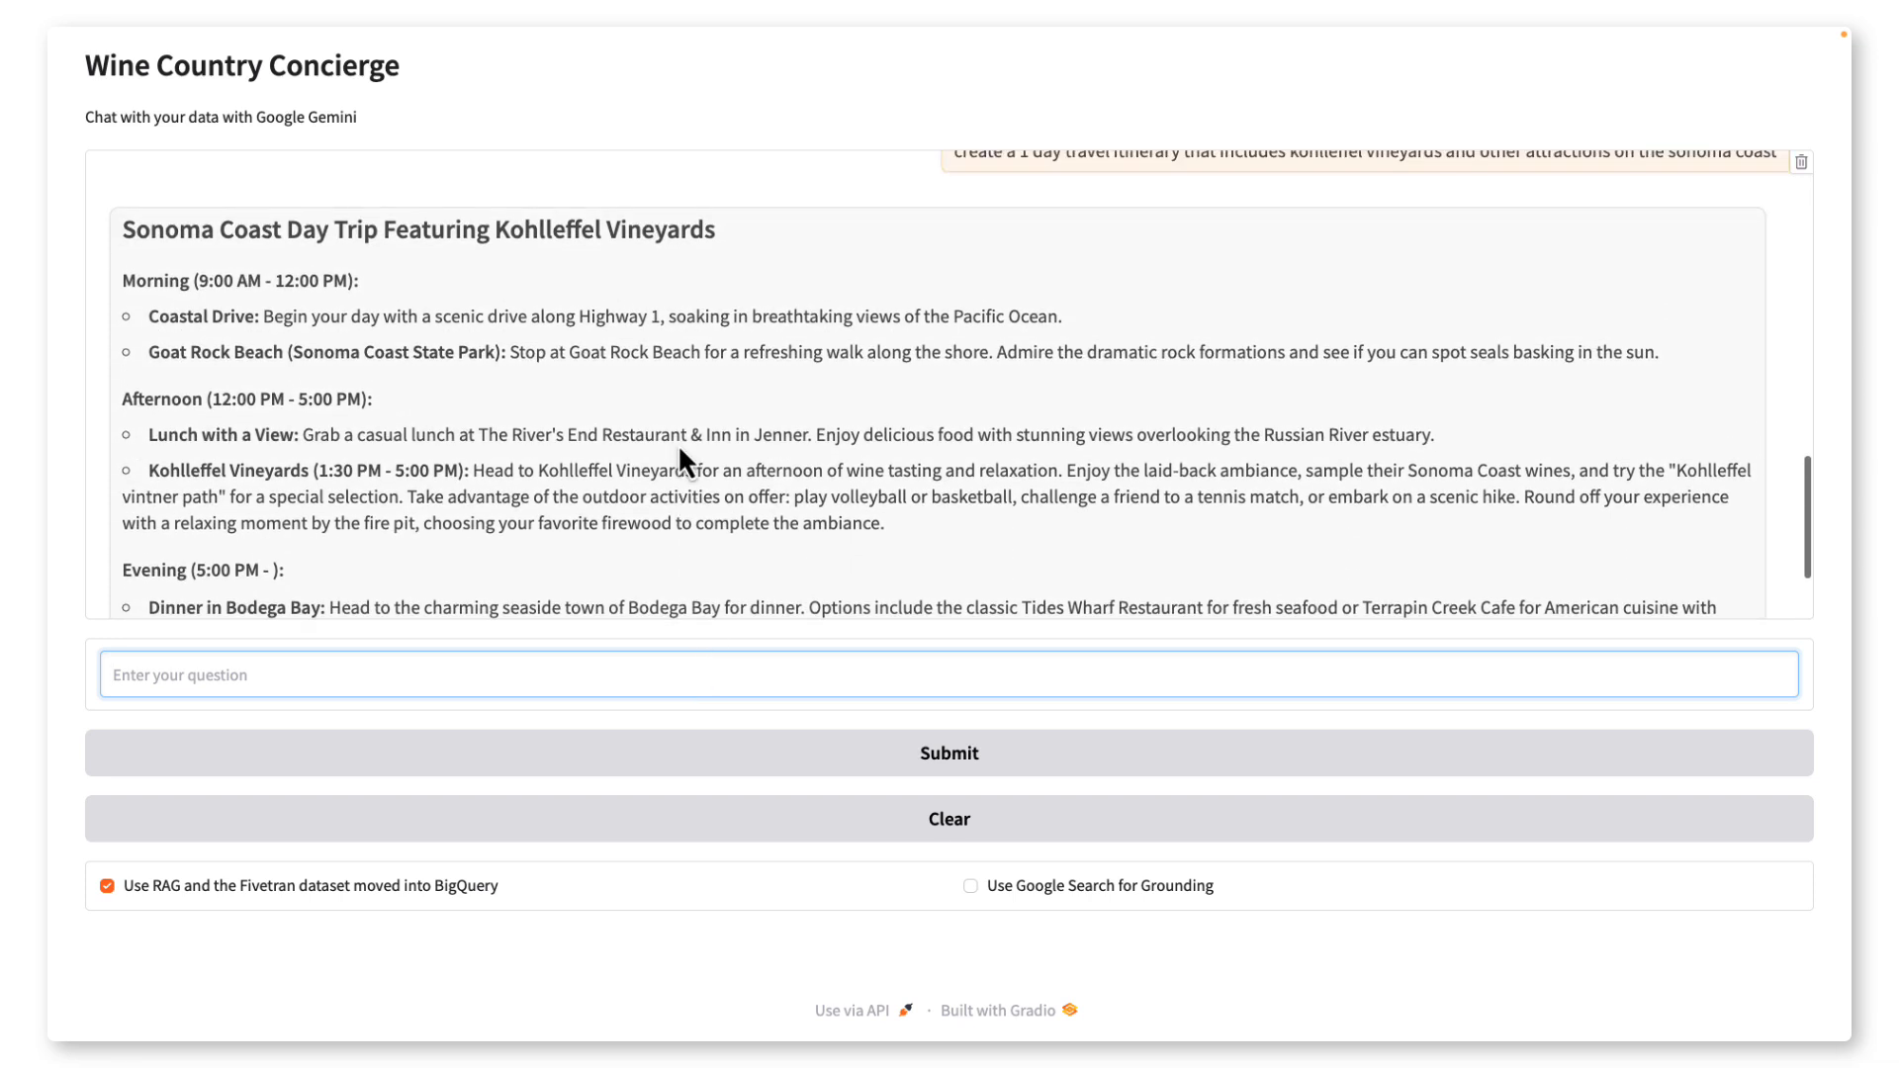
pyautogui.scroll(-2, 680, 456)
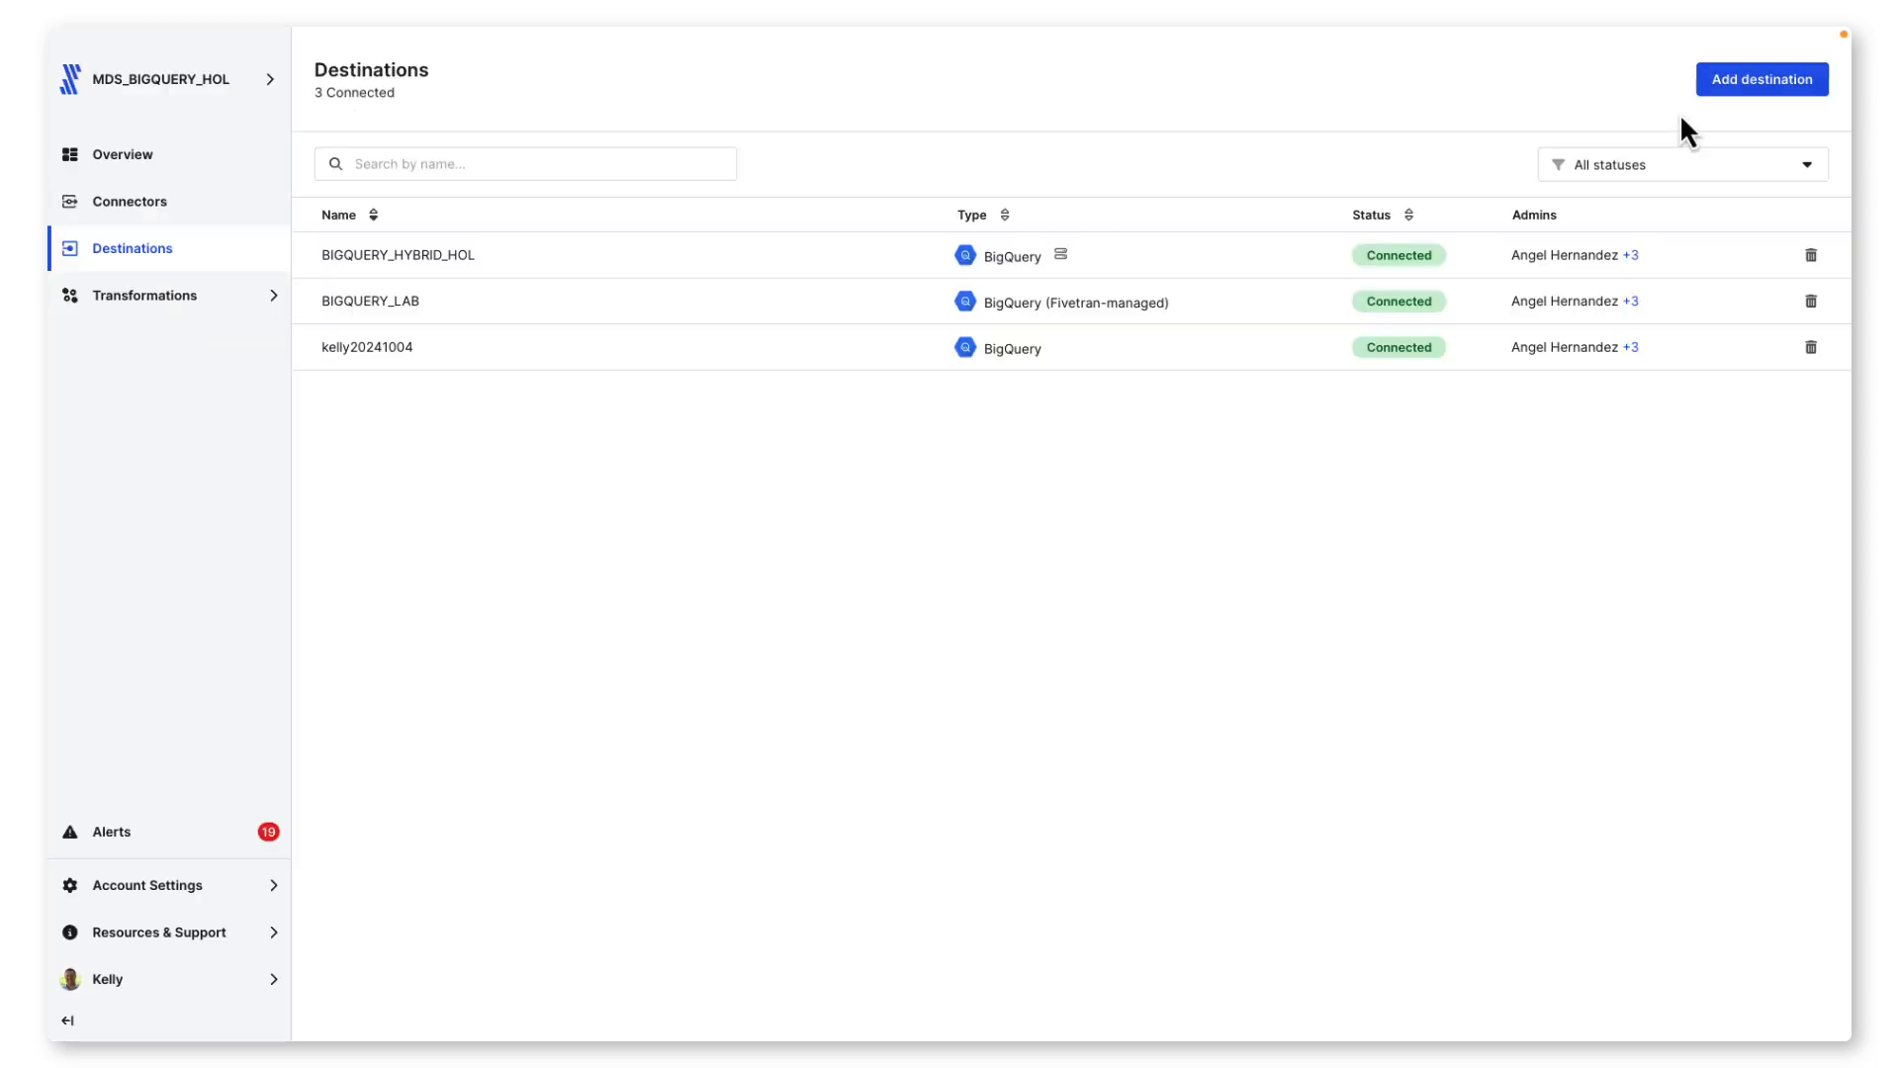
# In Fivetran, add a new BigQuery destination named rag_genai
pyautogui.click(1769, 92)
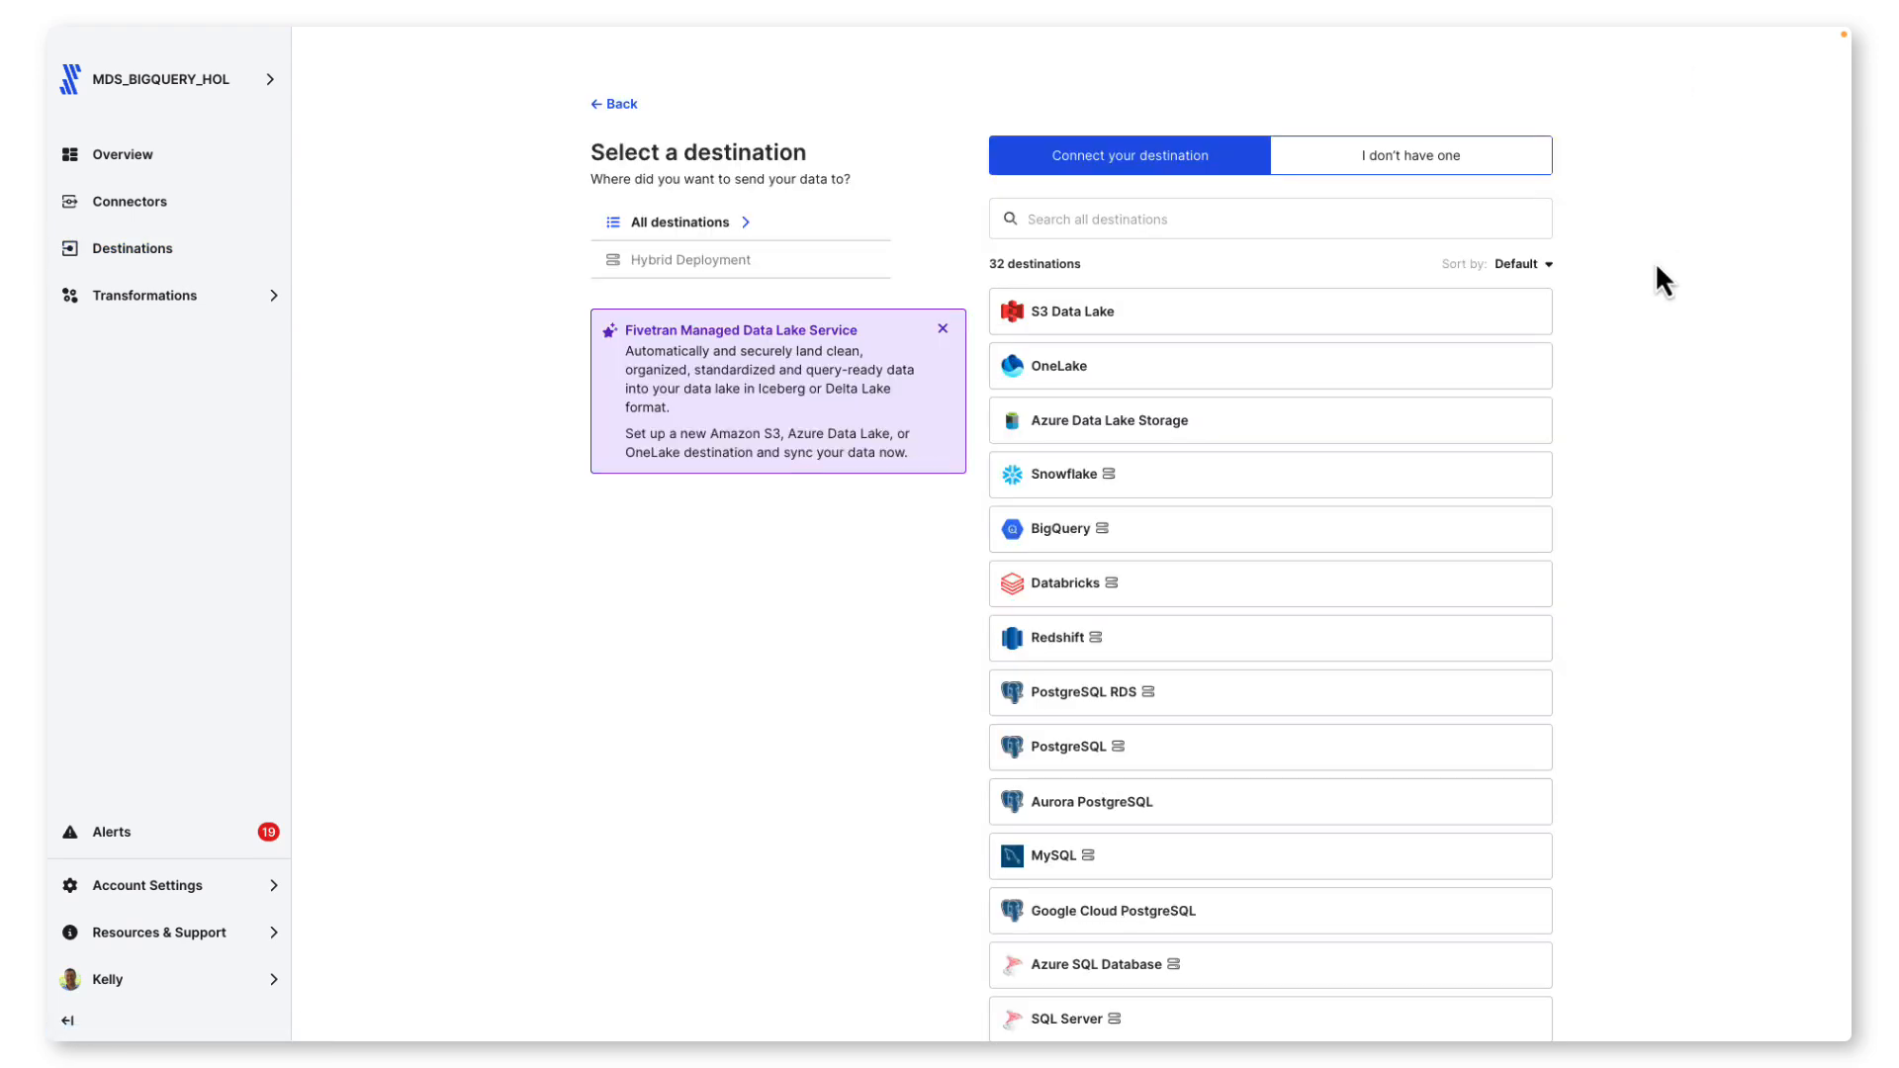
pyautogui.click(1502, 529)
pyautogui.write('rag_genai')
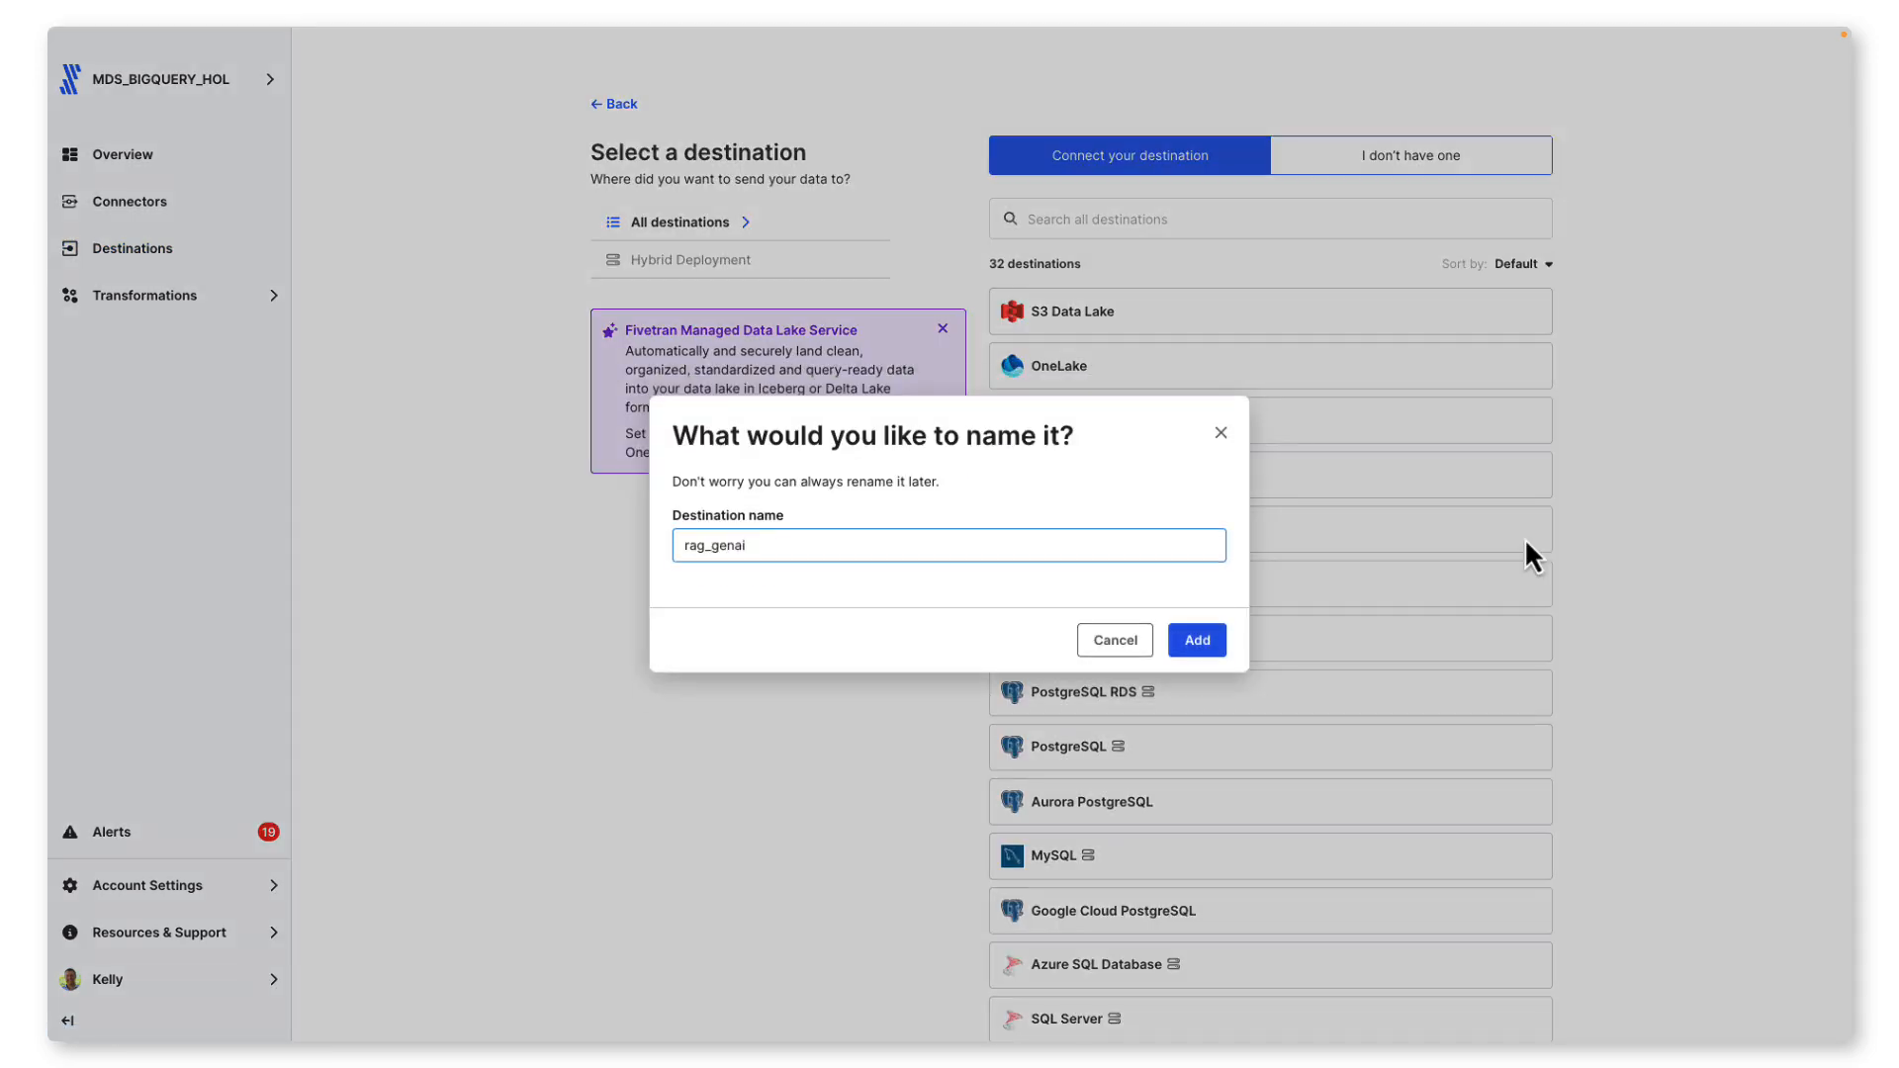
pyautogui.click(1194, 640)
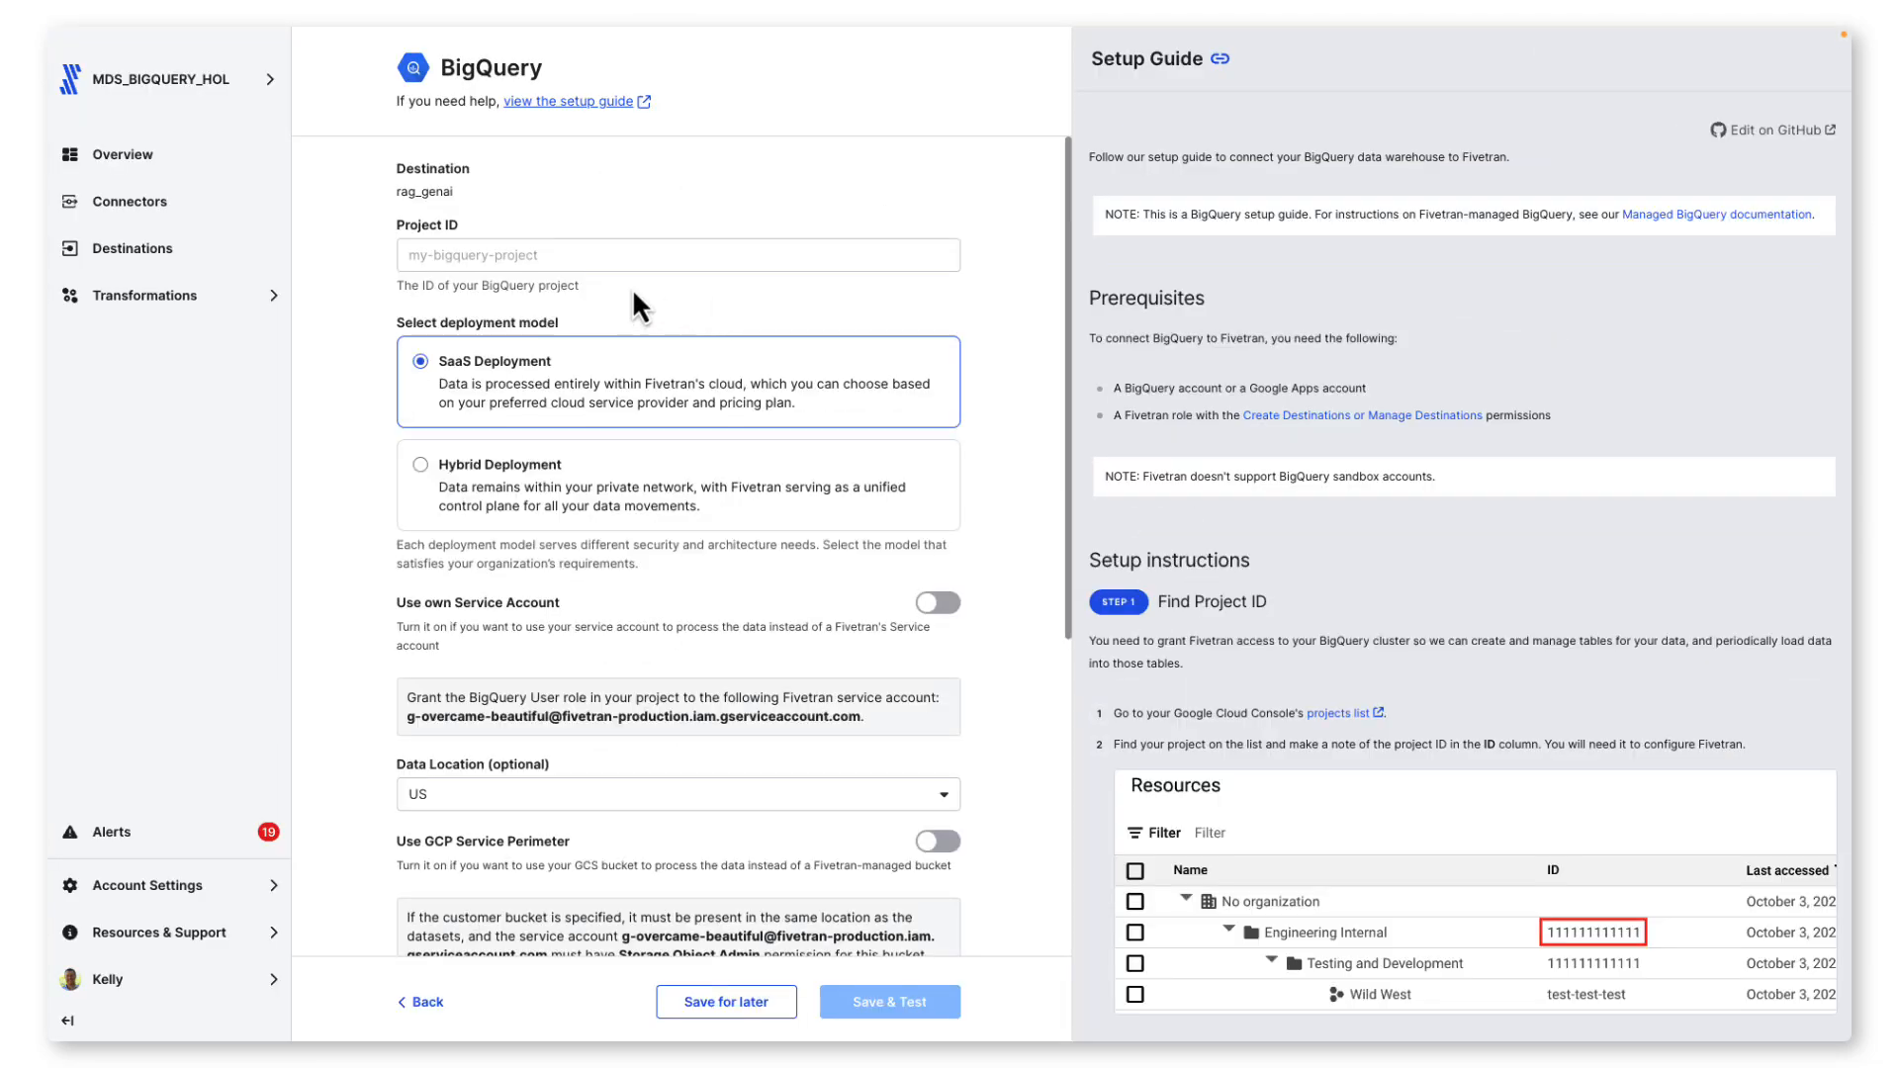
# Set the destination's project ID to fivetran-fivetran-248-war-mraw and copy the Fivetran service account address from the setup form
pyautogui.click(507, 259)
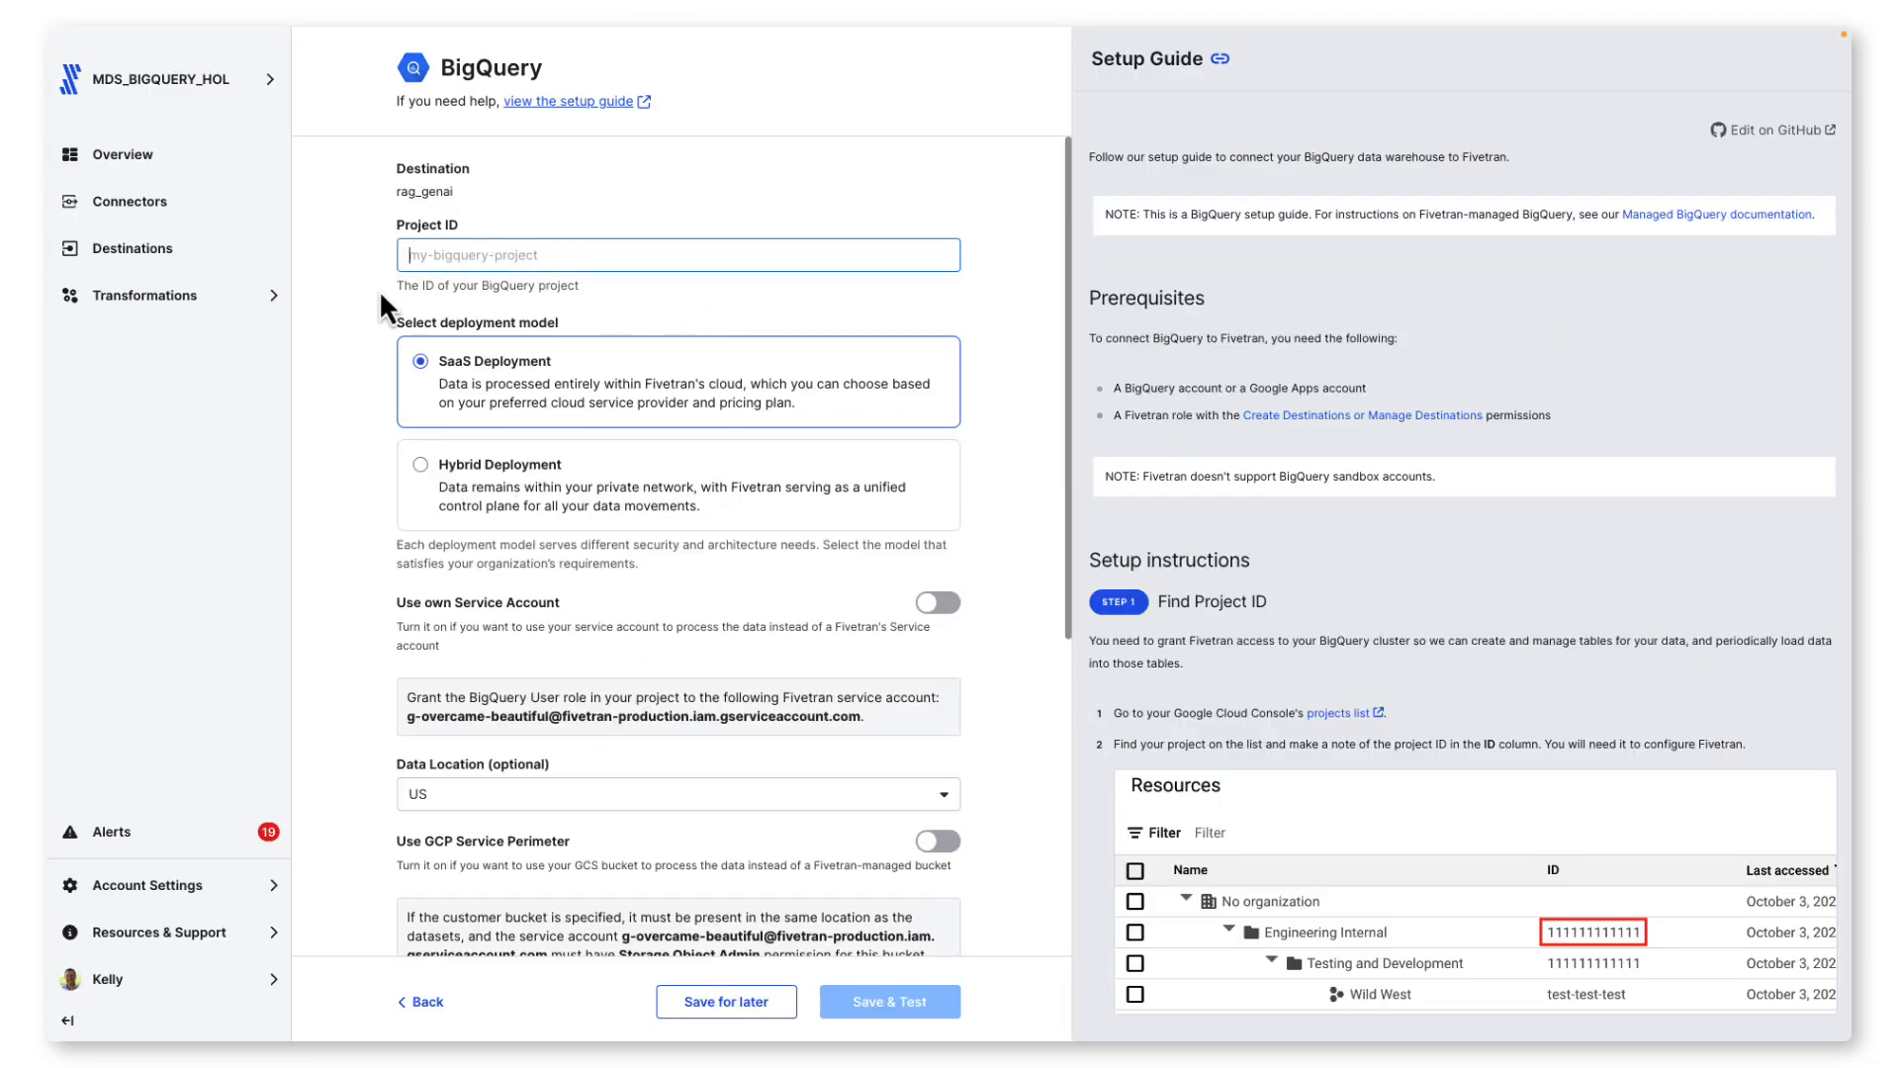
pyautogui.write('fivetran-fivetran-248-war-mraw')
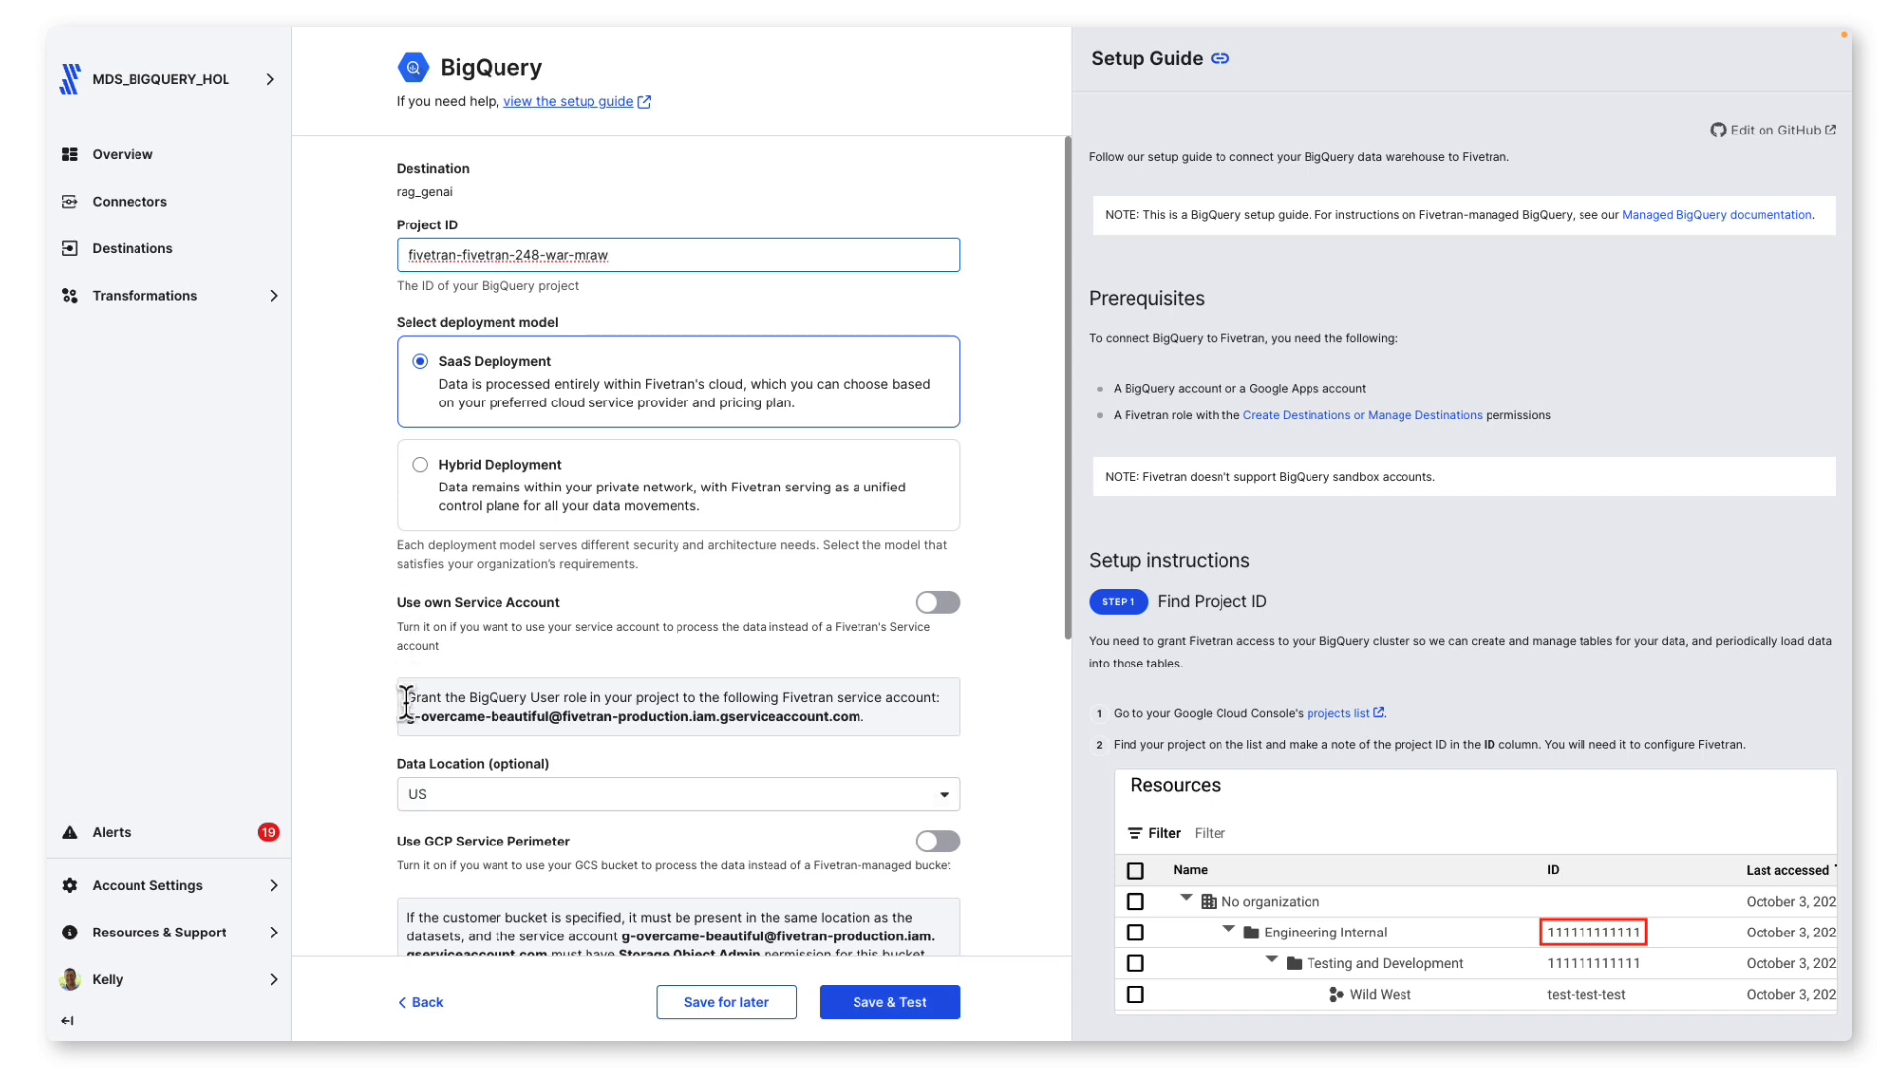
pyautogui.moveTo(407, 717); pyautogui.dragTo(857, 732)
pyautogui.rightClick(838, 721)
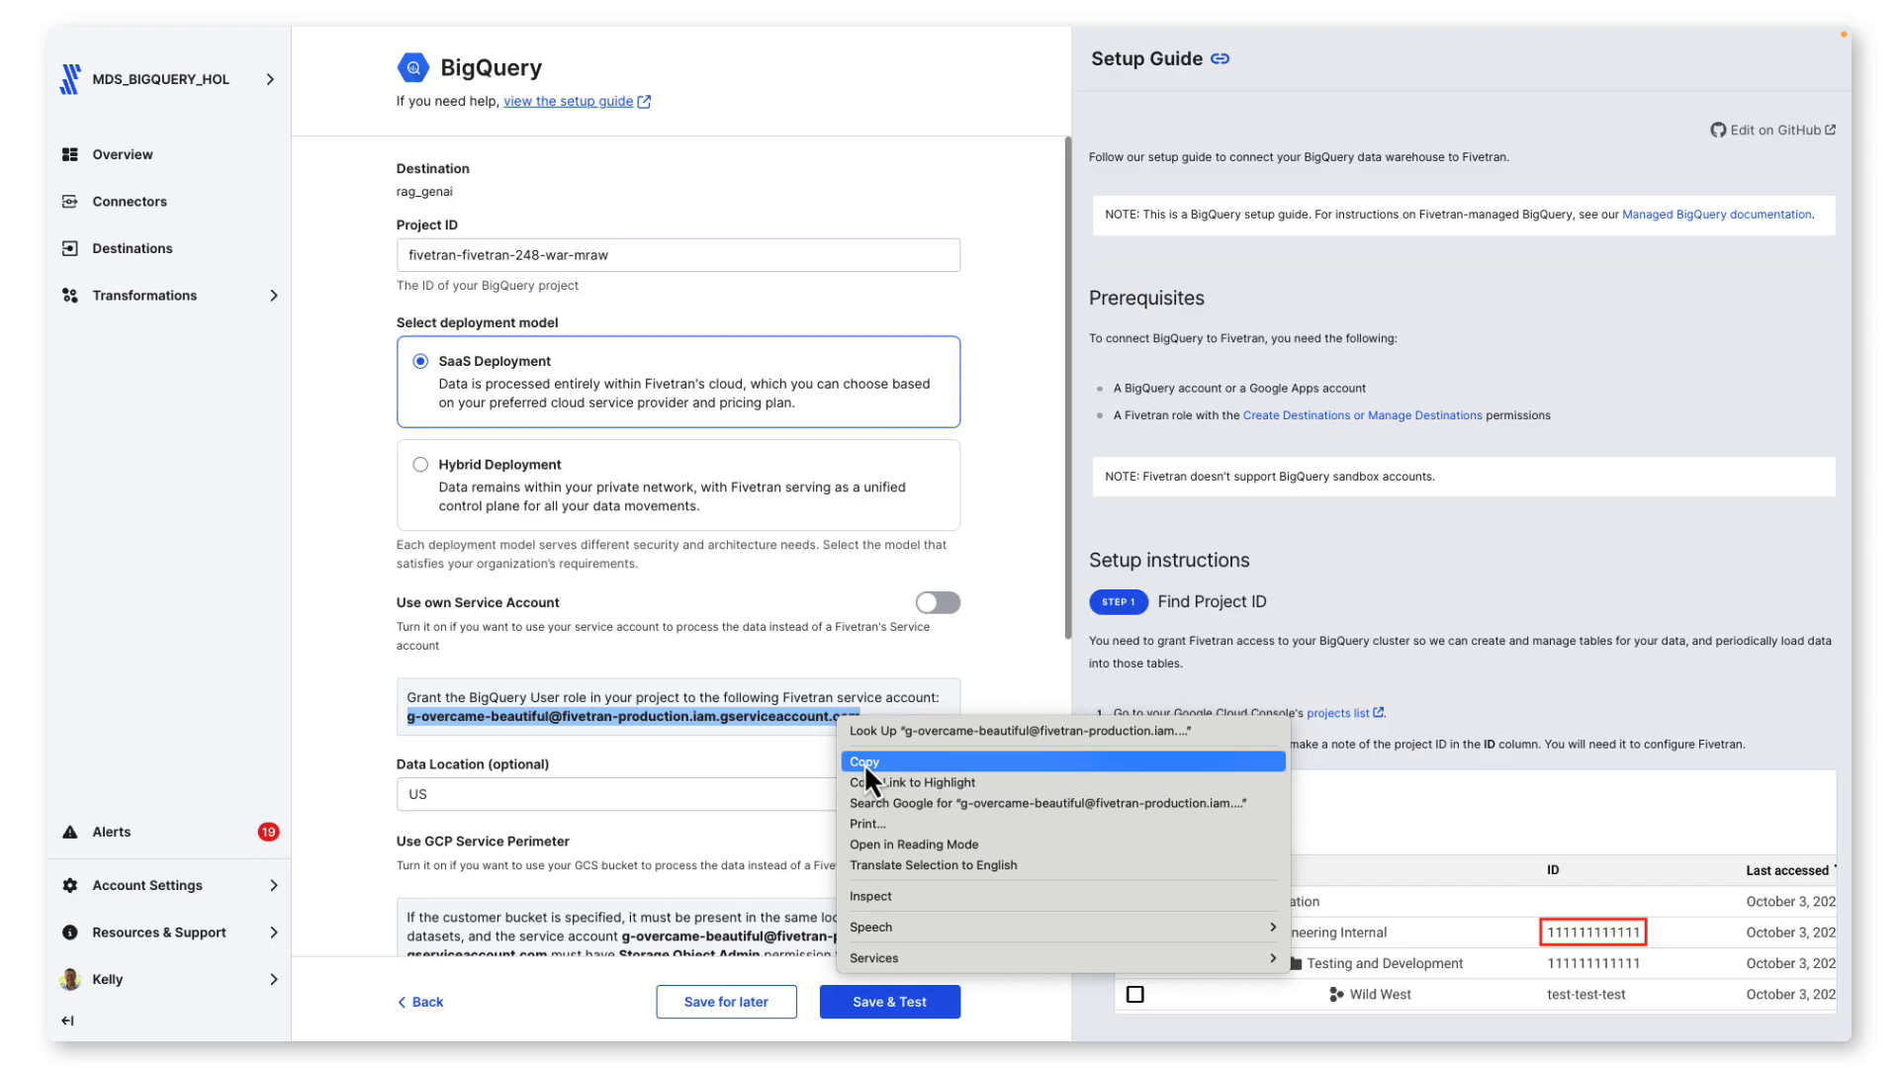
pyautogui.click(863, 763)
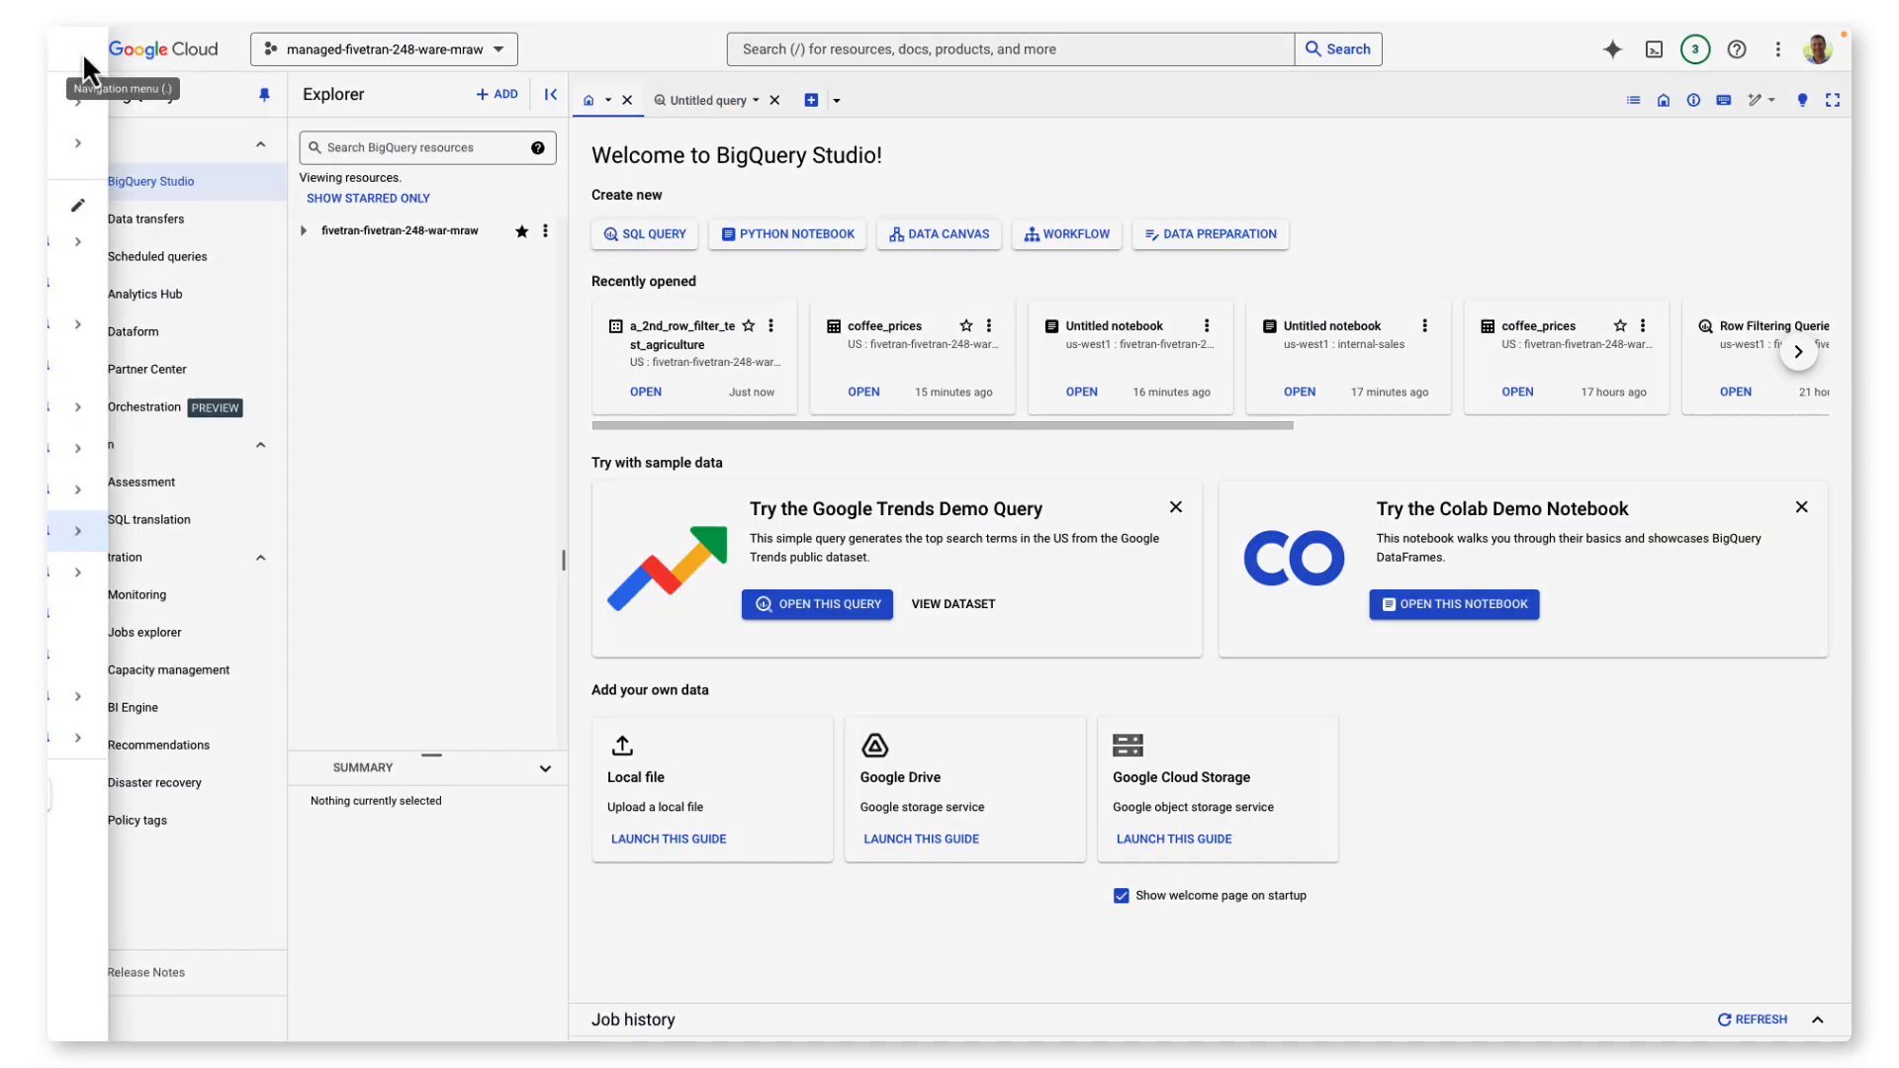
# Switch to the Google Cloud project's IAM permissions and start a new access grant with the copied service account as principal
pyautogui.click(81, 51)
pyautogui.click(137, 334)
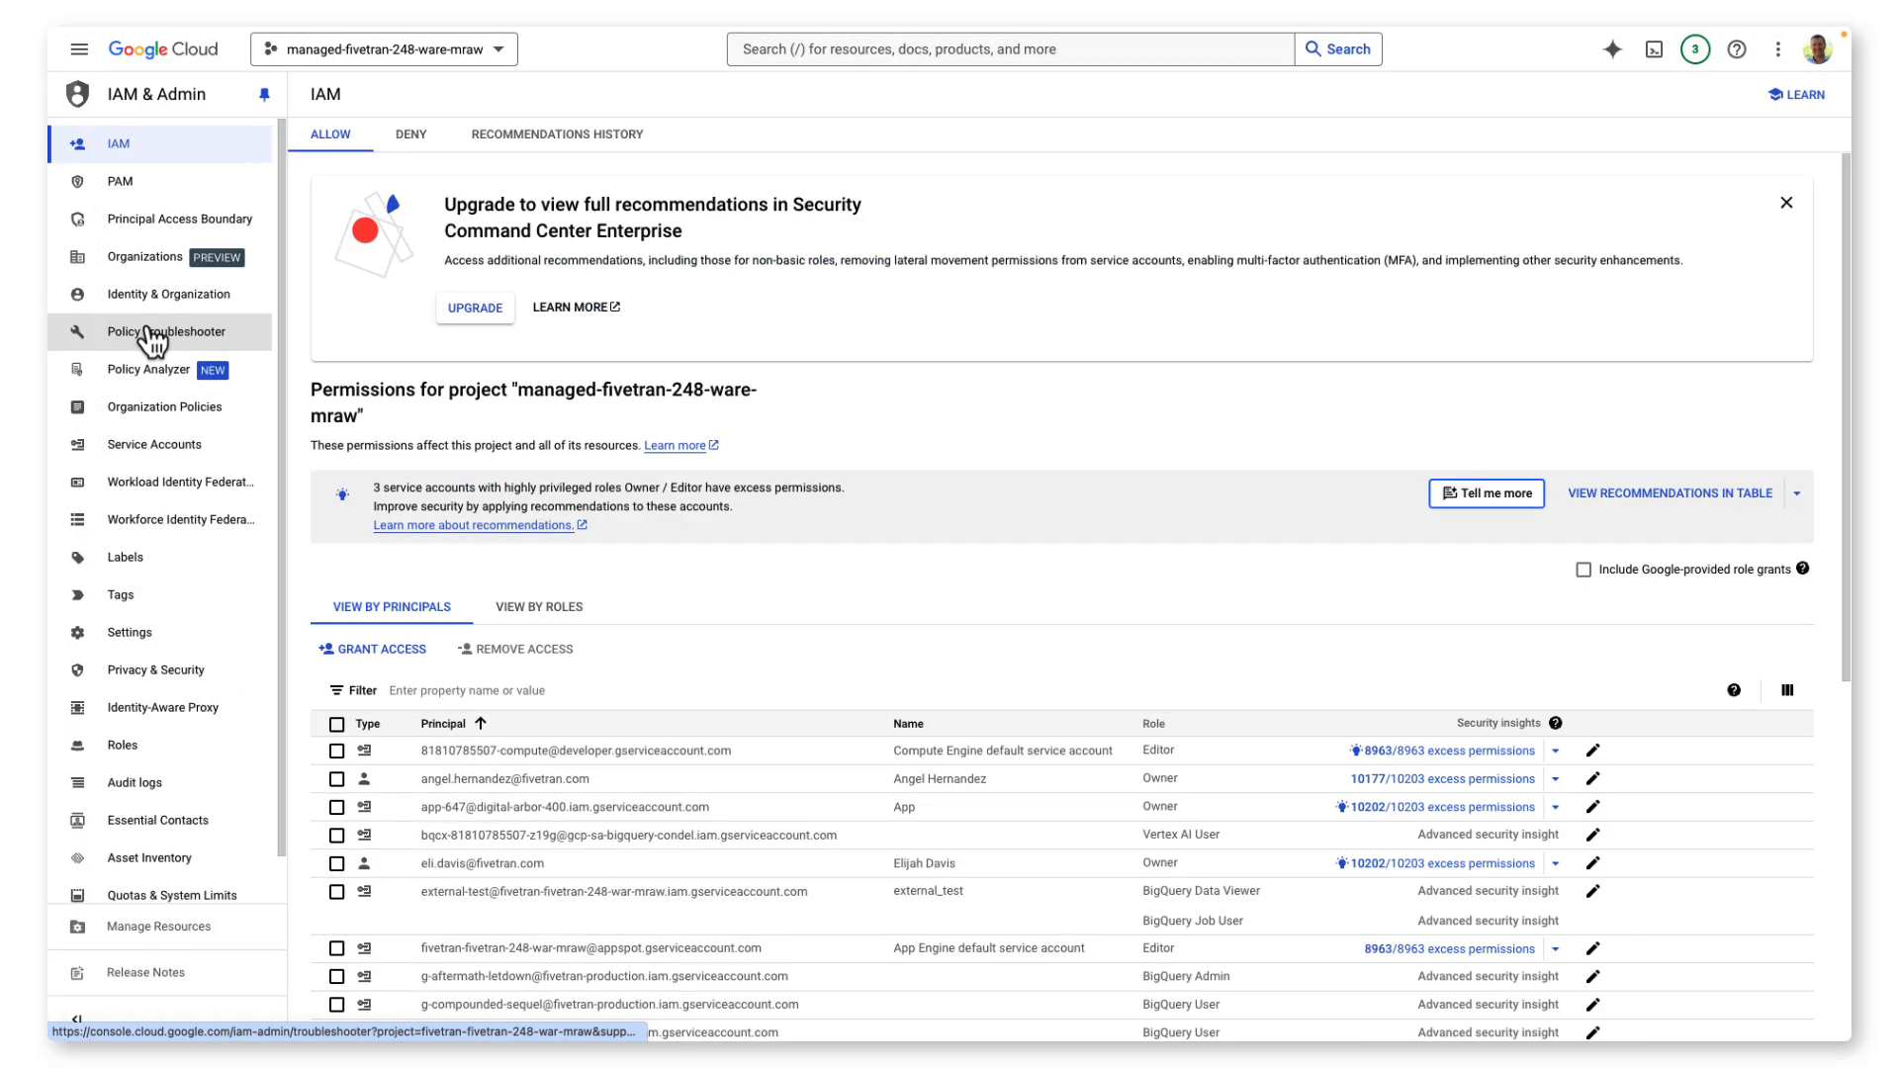
pyautogui.click(358, 655)
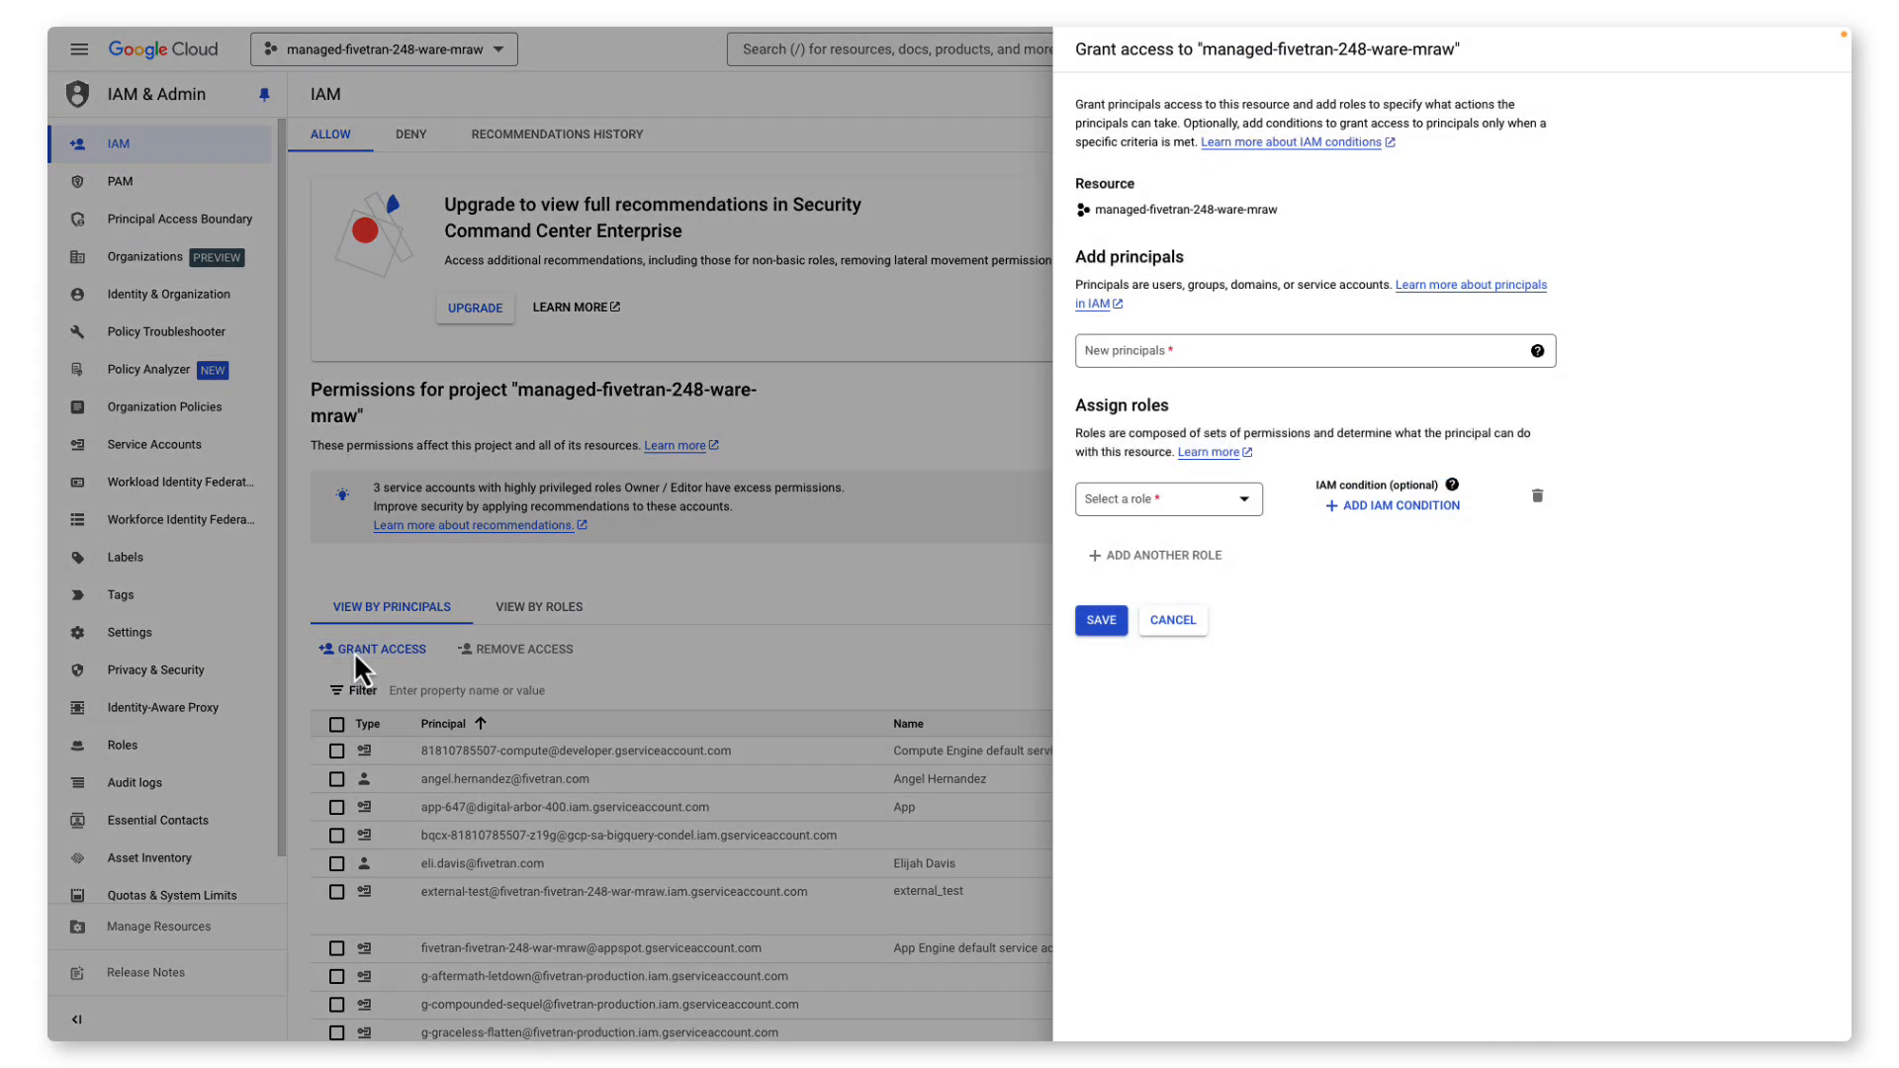
pyautogui.click(1147, 352)
pyautogui.hotkey('ctrl', 'v')
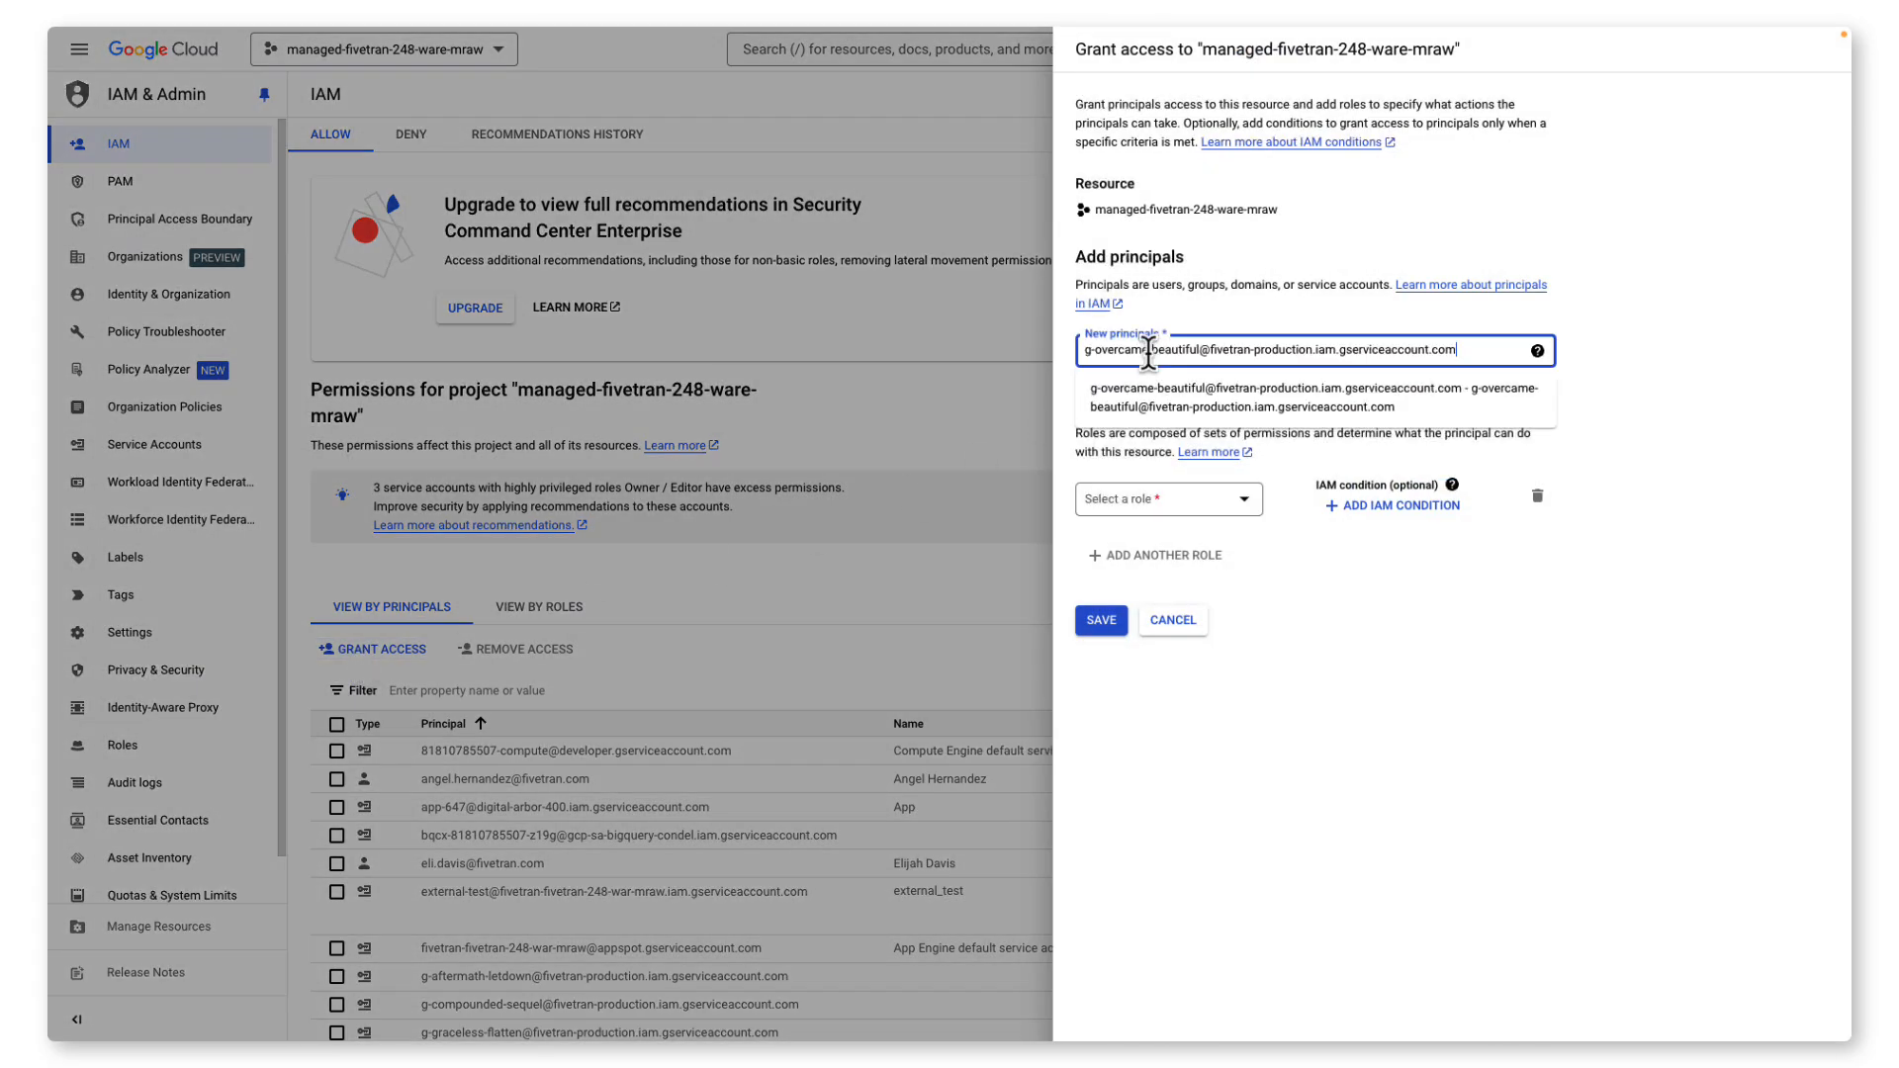
pyautogui.press('Return')
# Assign the BigQuery User role to the new principal and save the access grant
pyautogui.click(1244, 516)
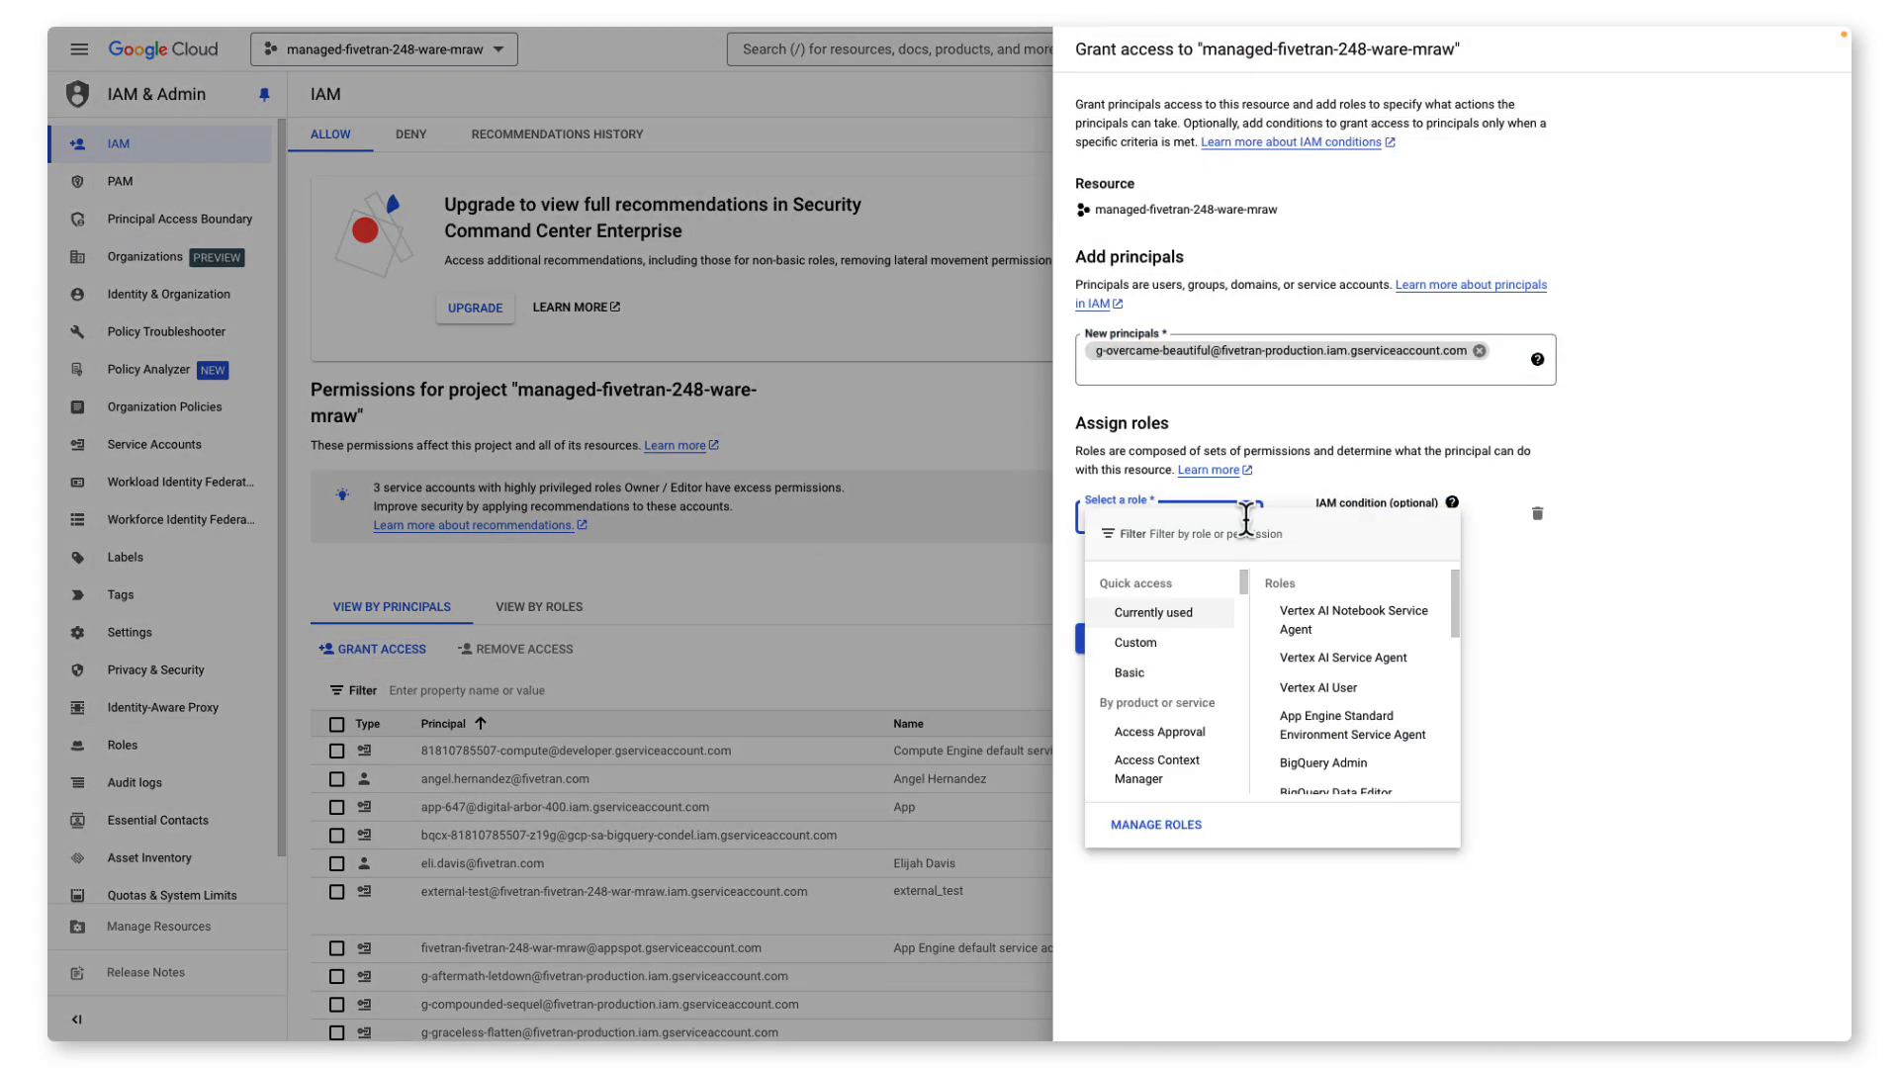
pyautogui.write('bigquer')
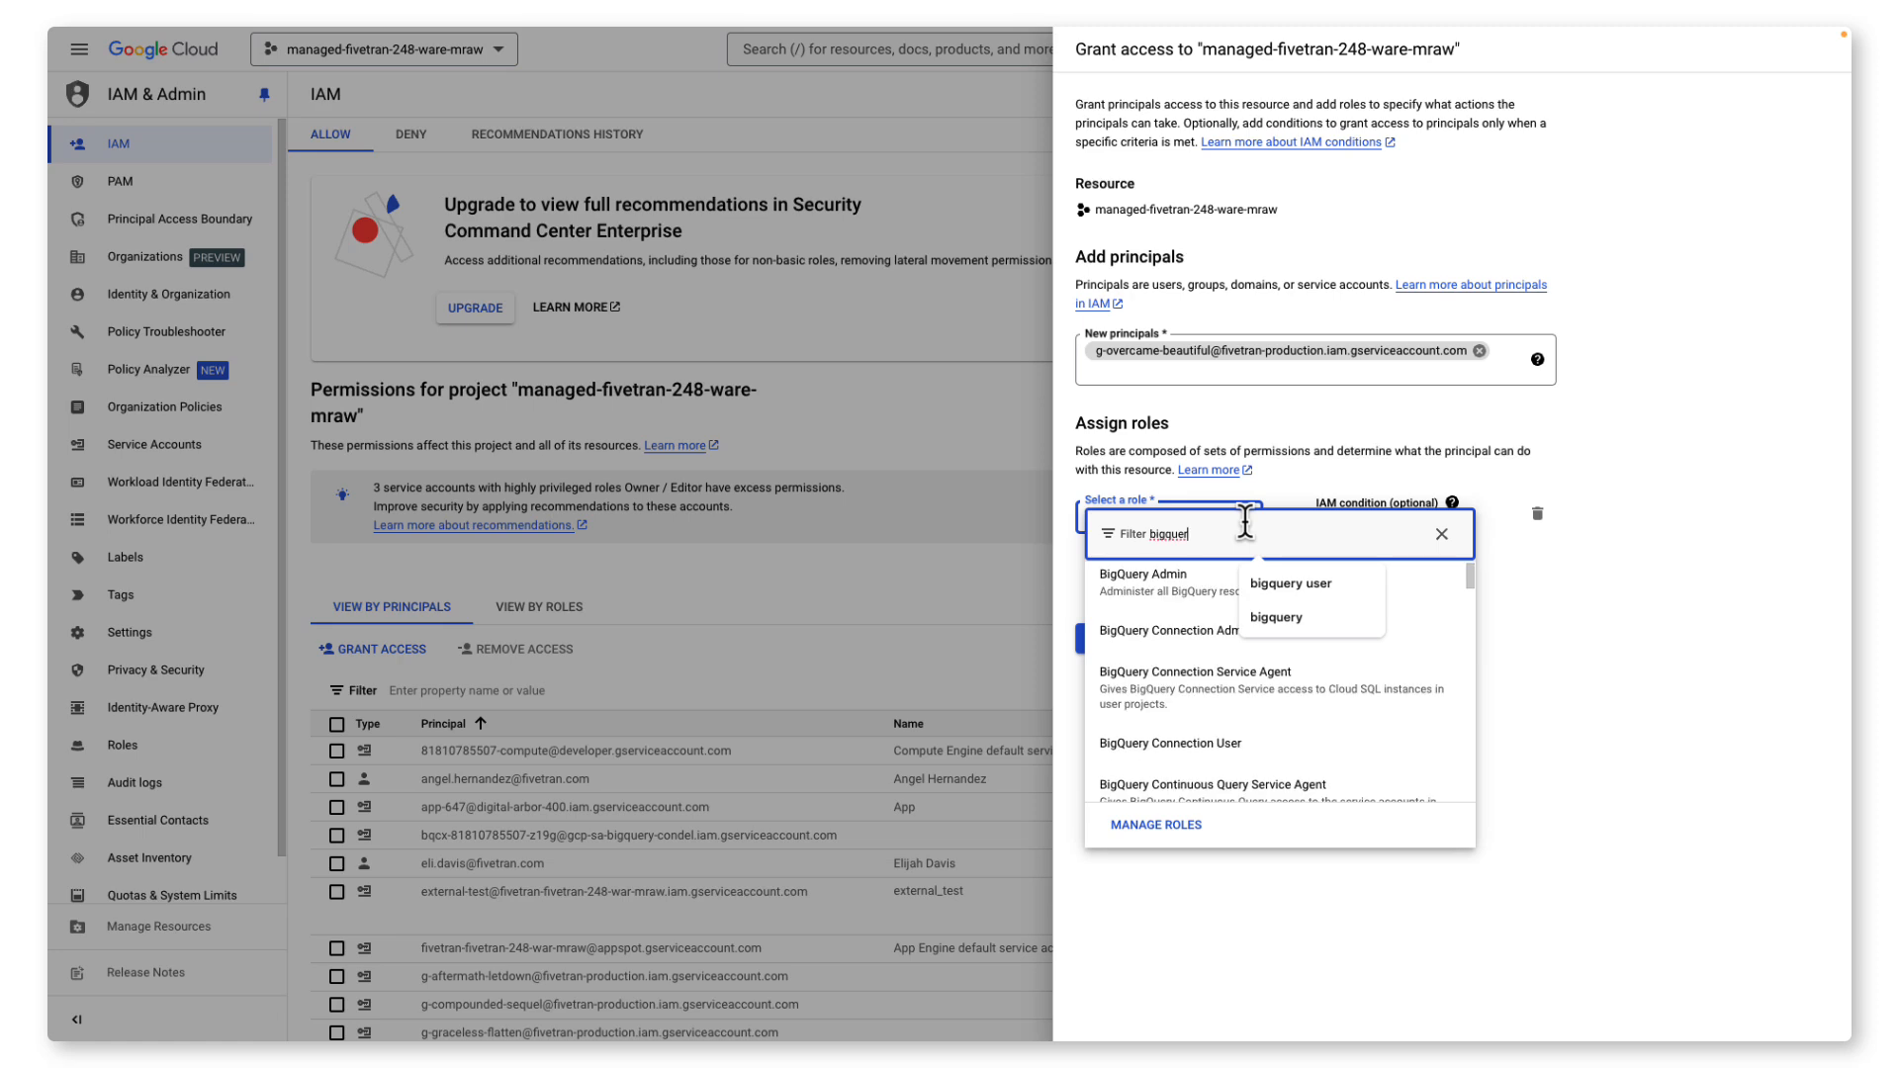
pyautogui.click(1304, 583)
pyautogui.click(1251, 597)
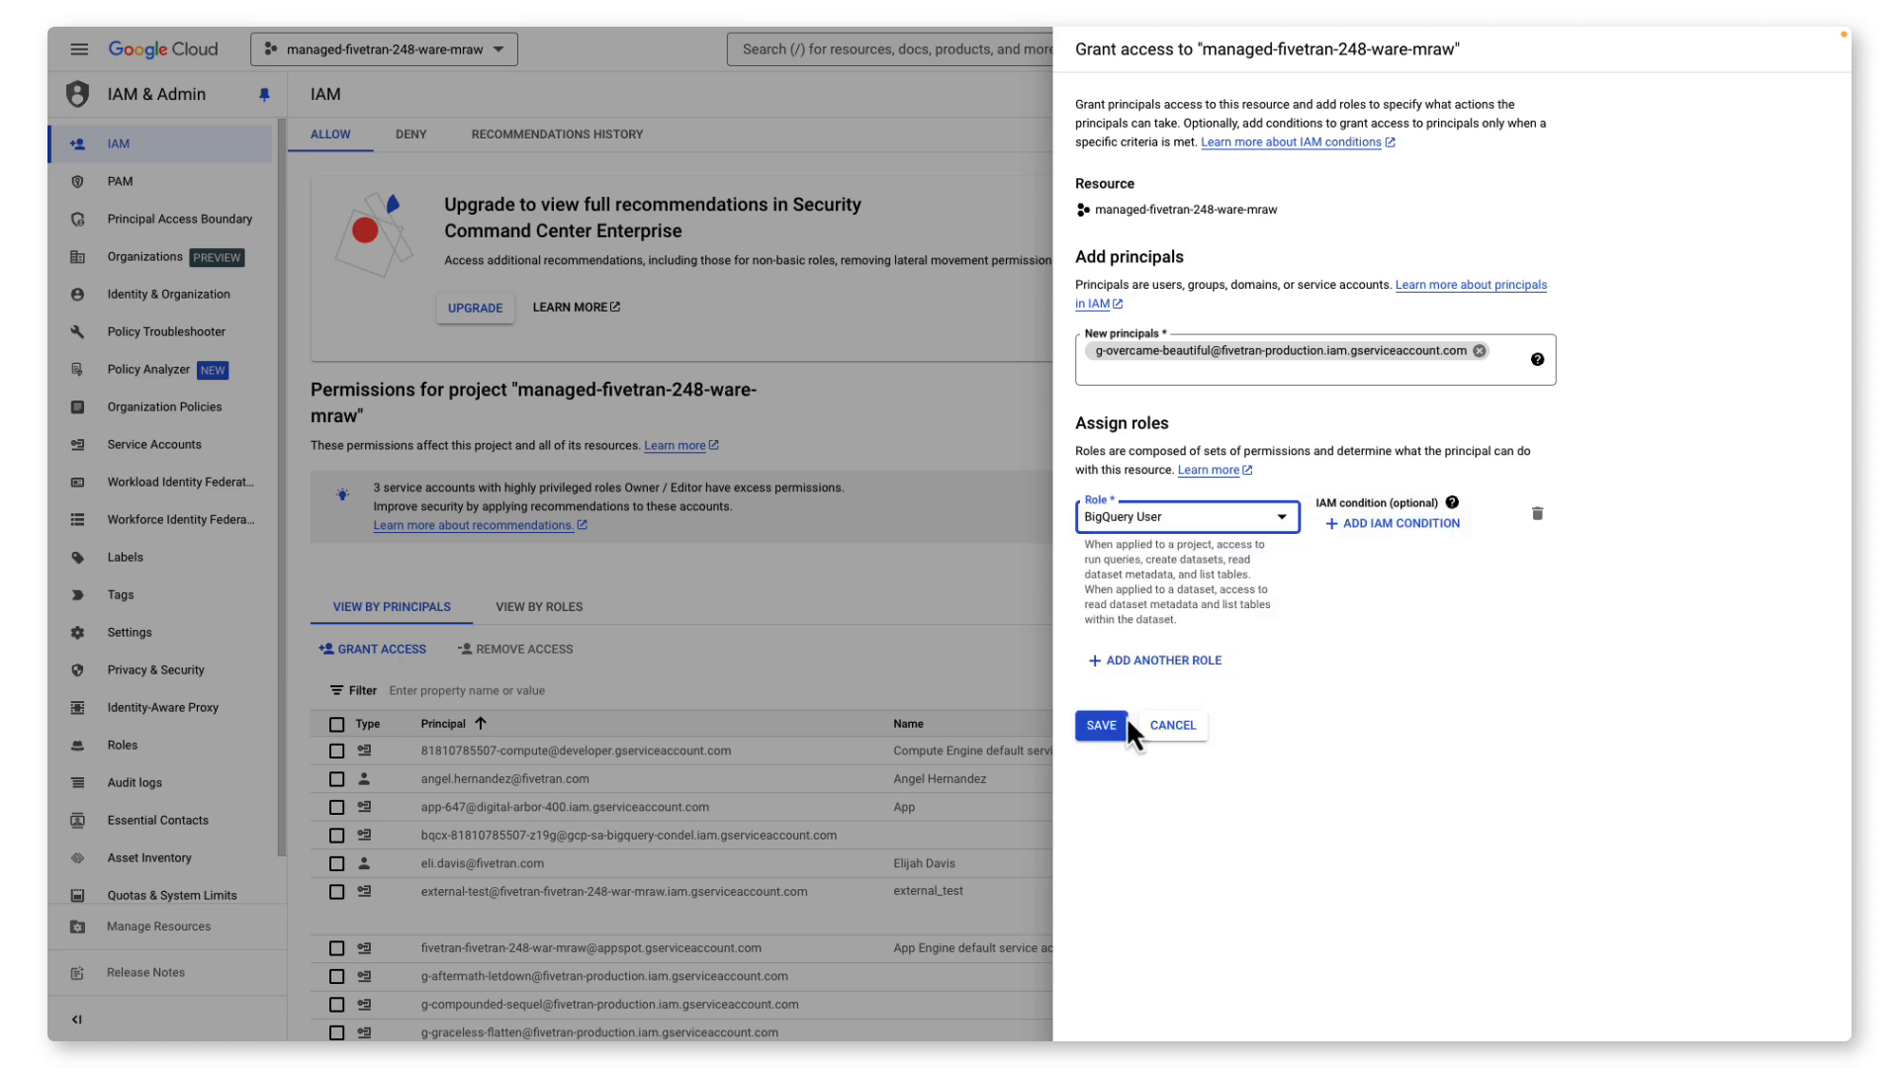
pyautogui.click(1101, 726)
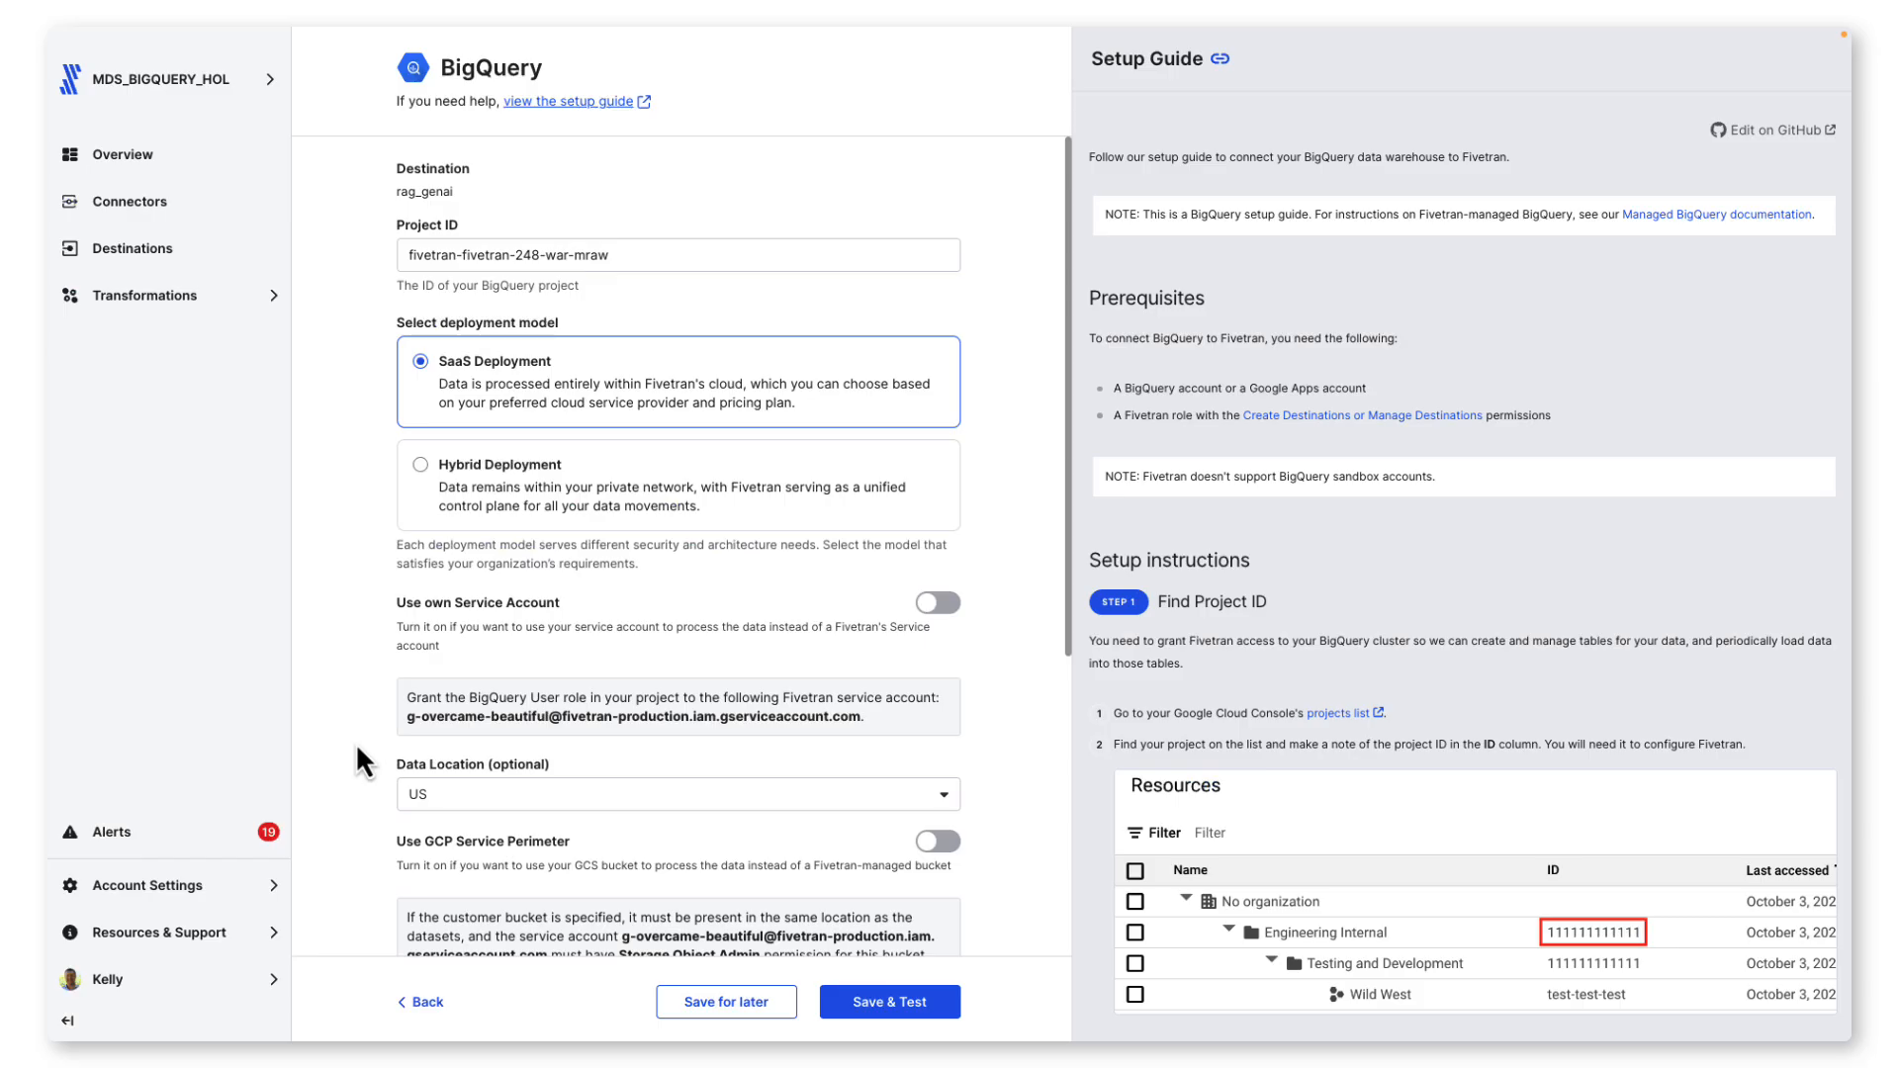
# Back in Fivetran, save and test the BigQuery destination with its remaining settings as they are, and open its overview
pyautogui.scroll(-4, 354, 742)
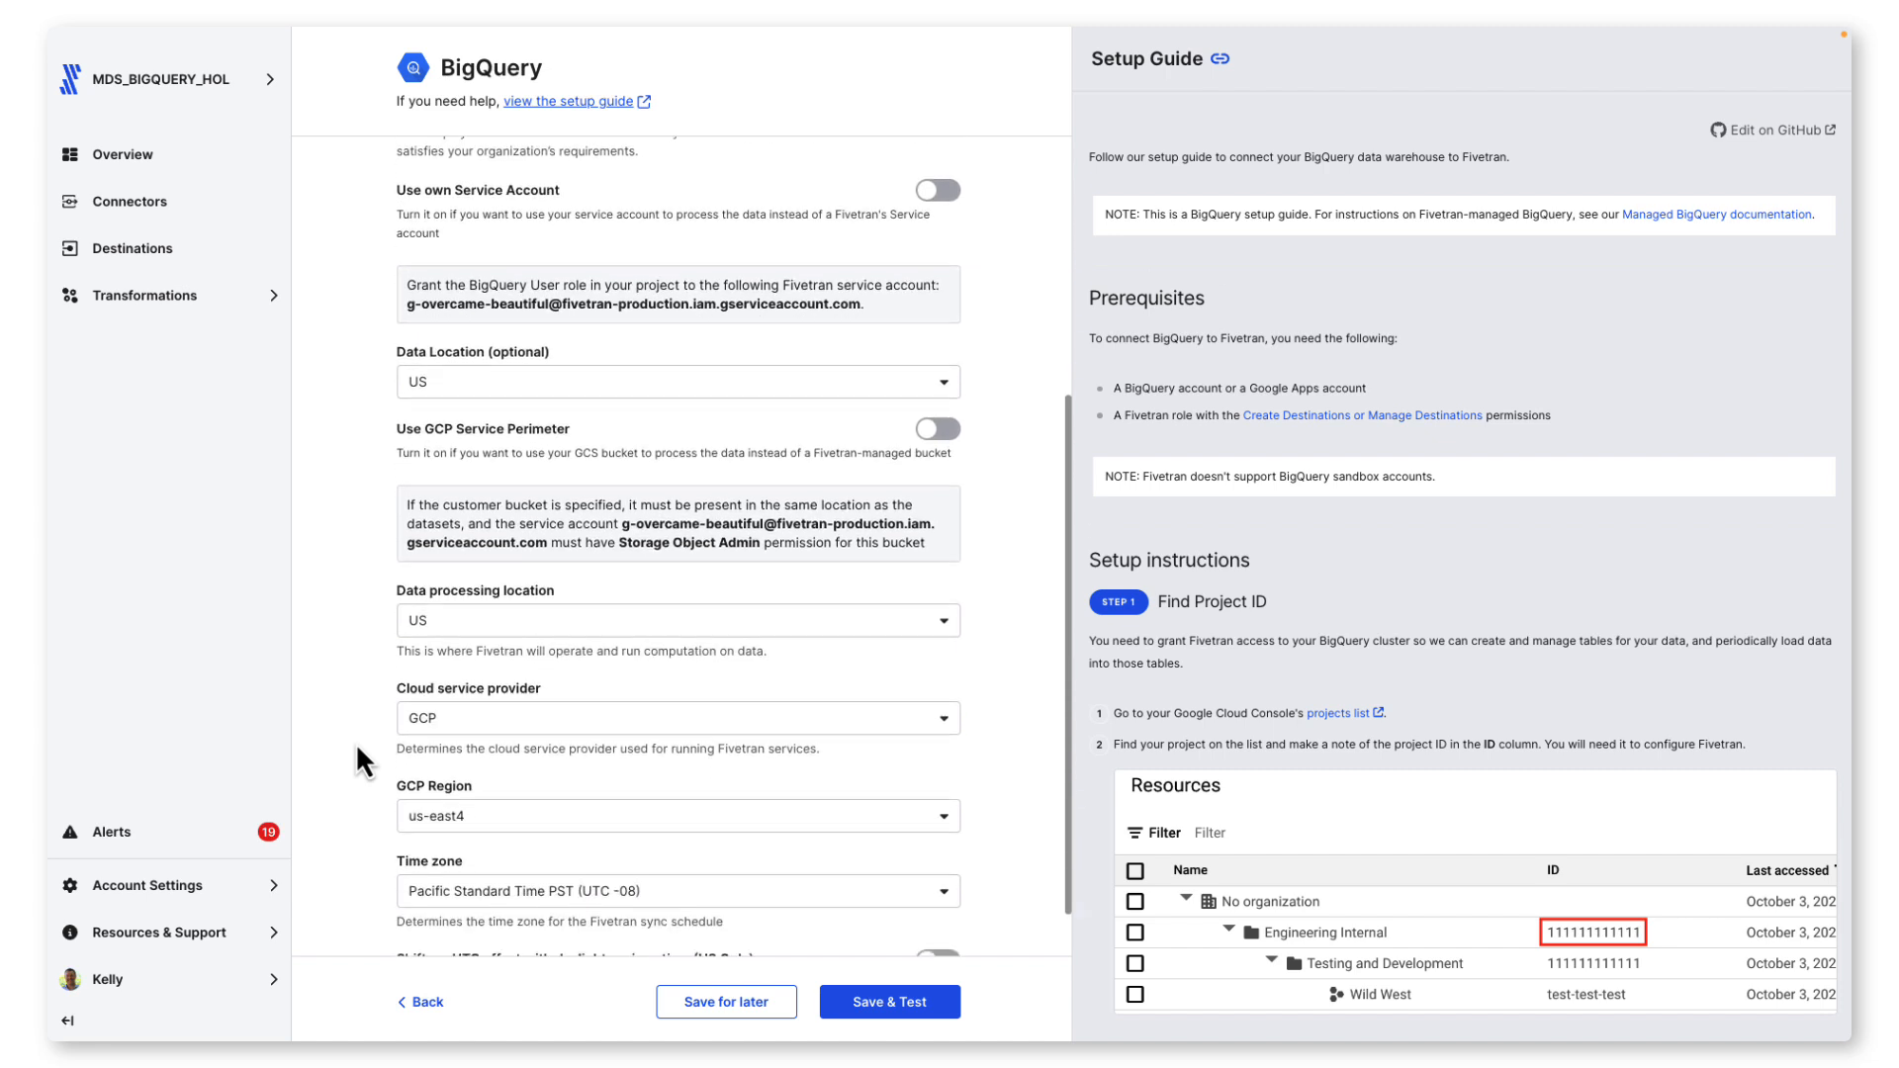
pyautogui.scroll(-1, 354, 742)
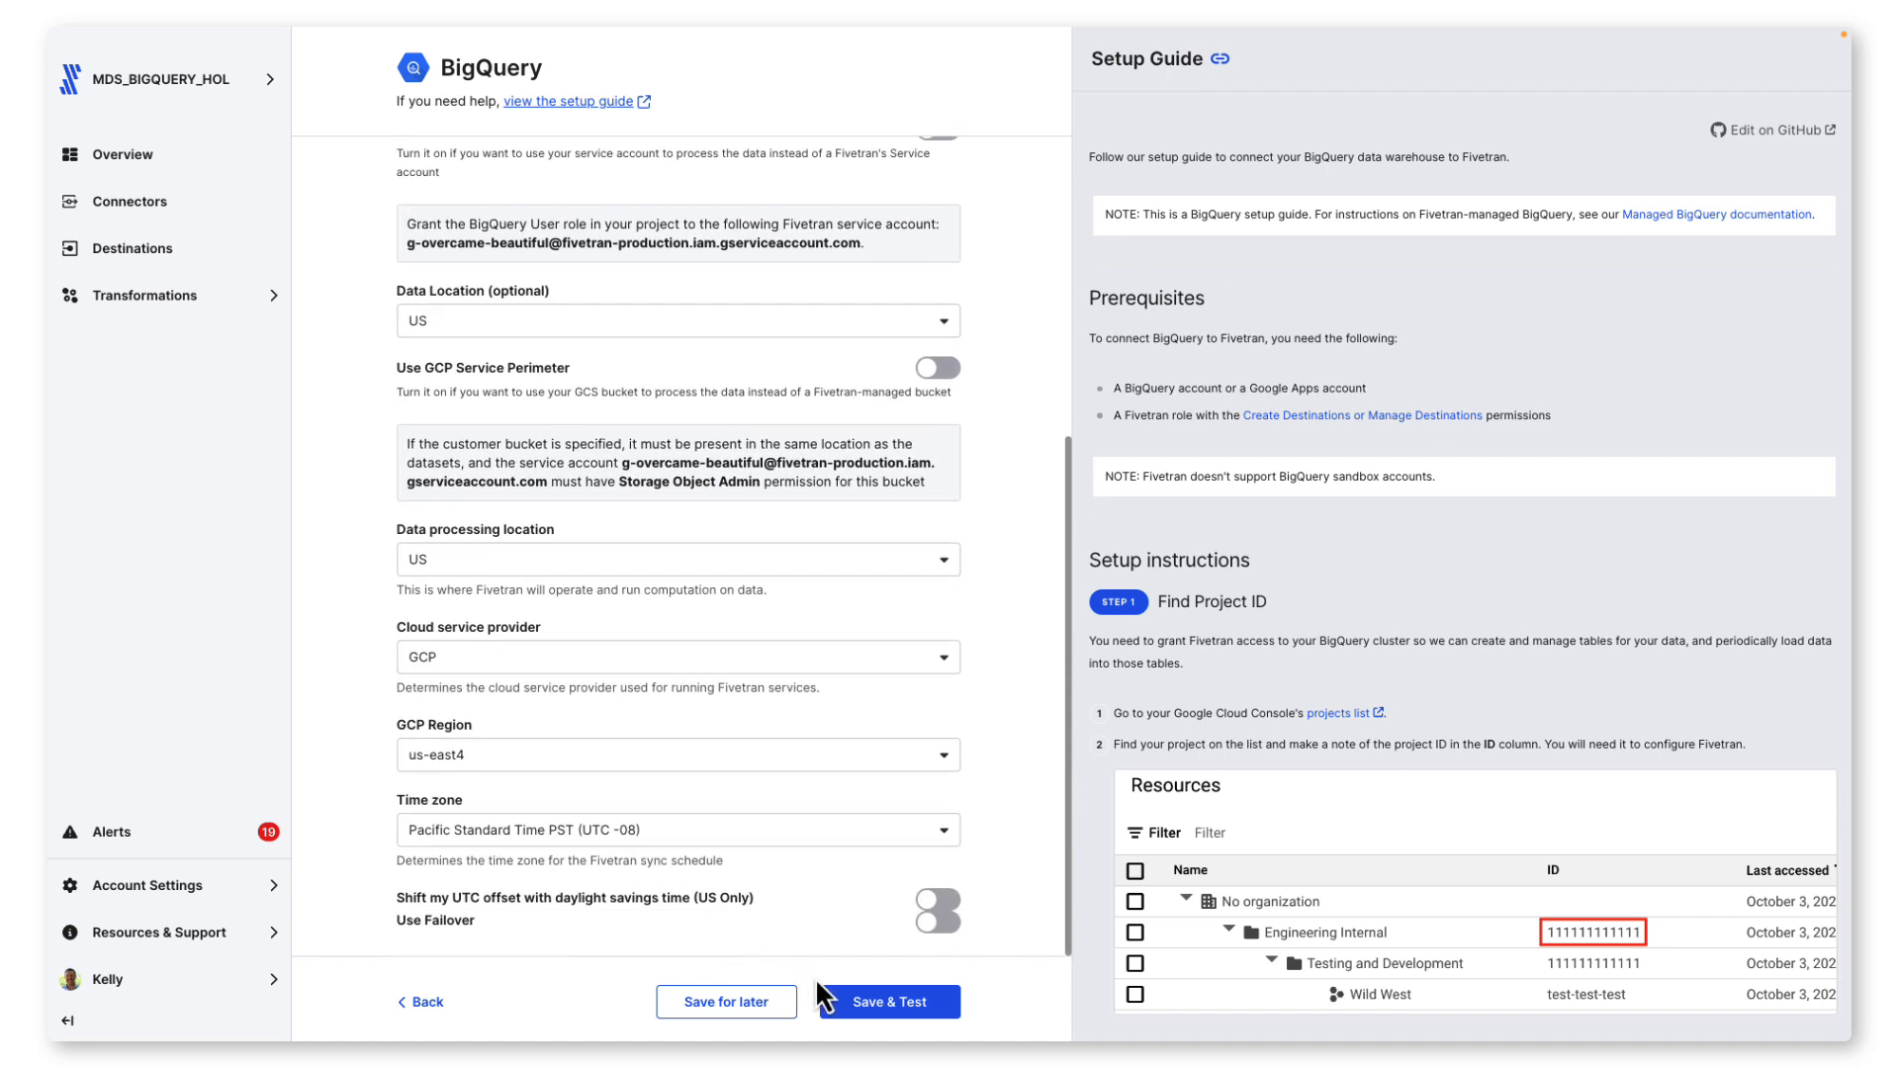
pyautogui.click(858, 1003)
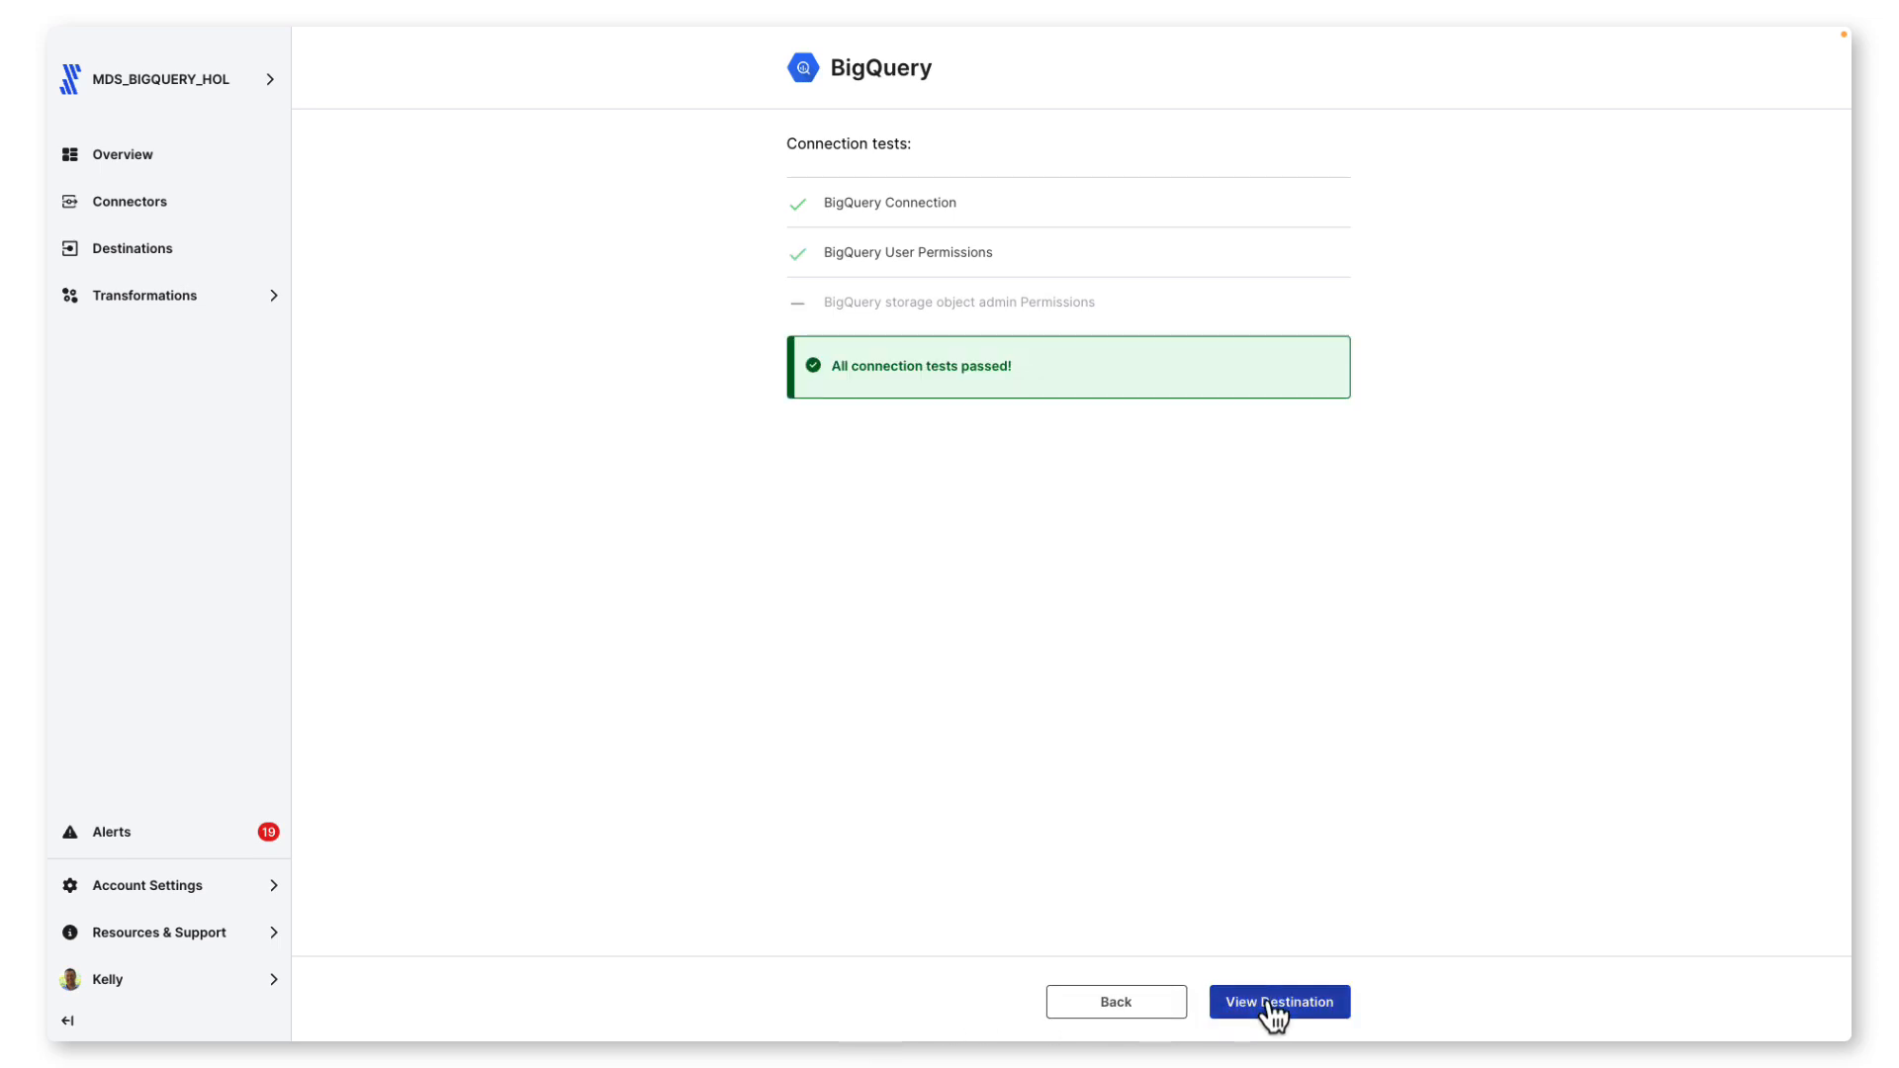
pyautogui.click(1272, 1003)
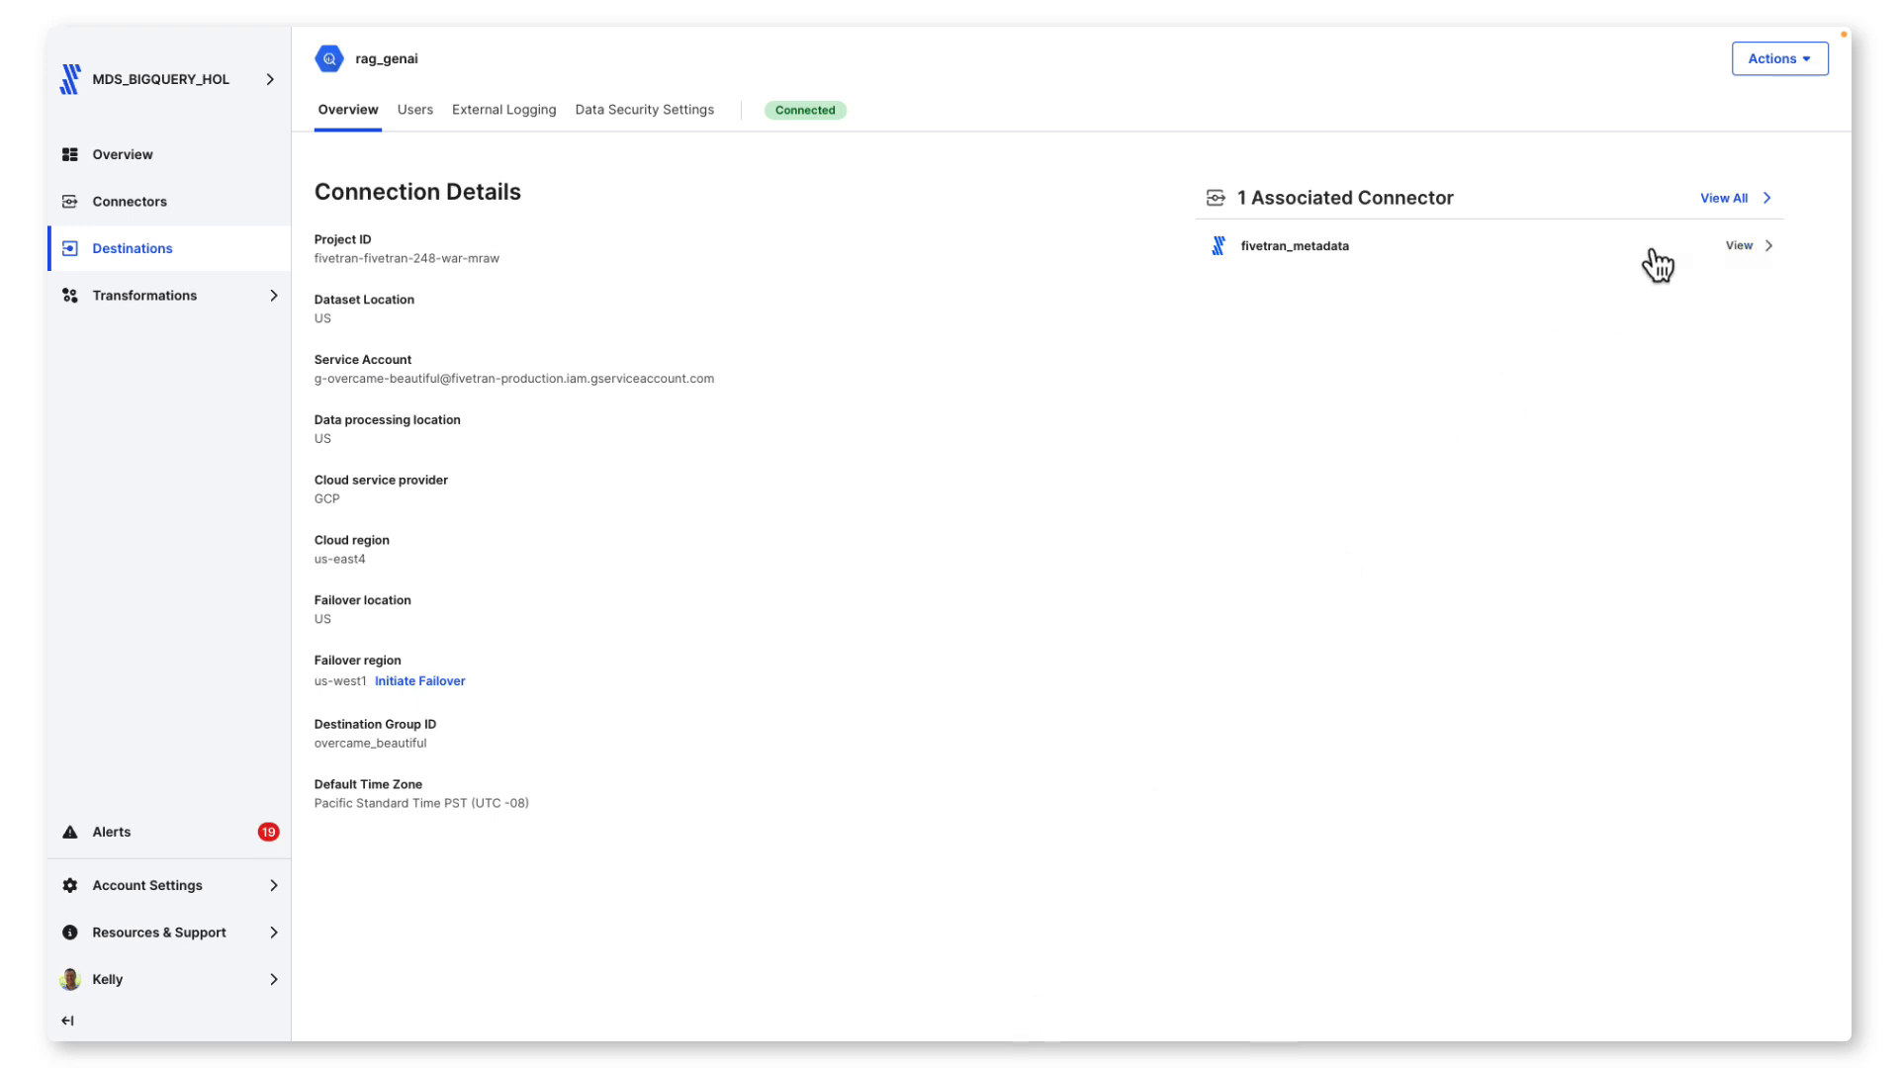
# Add a Google Cloud SQL for PostgreSQL connector with rag_genai as its destination
pyautogui.click(1726, 200)
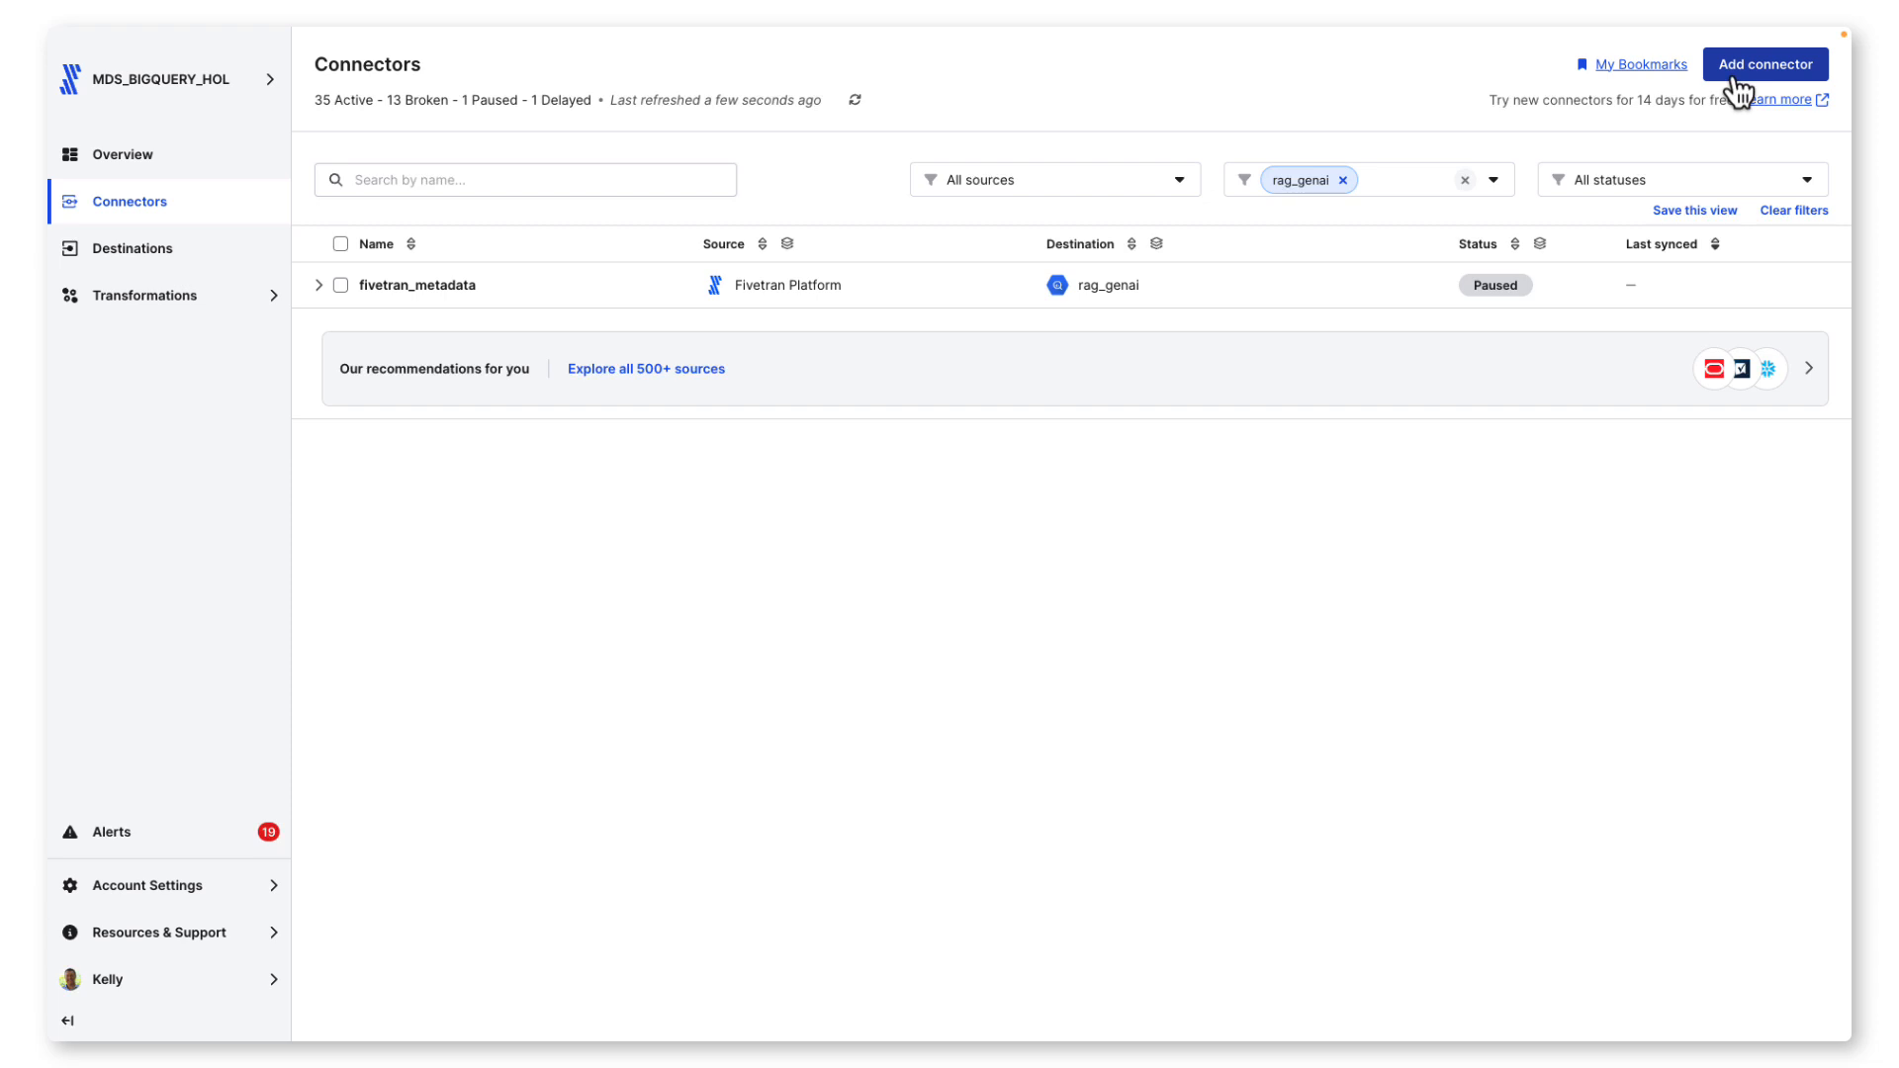
pyautogui.click(1738, 91)
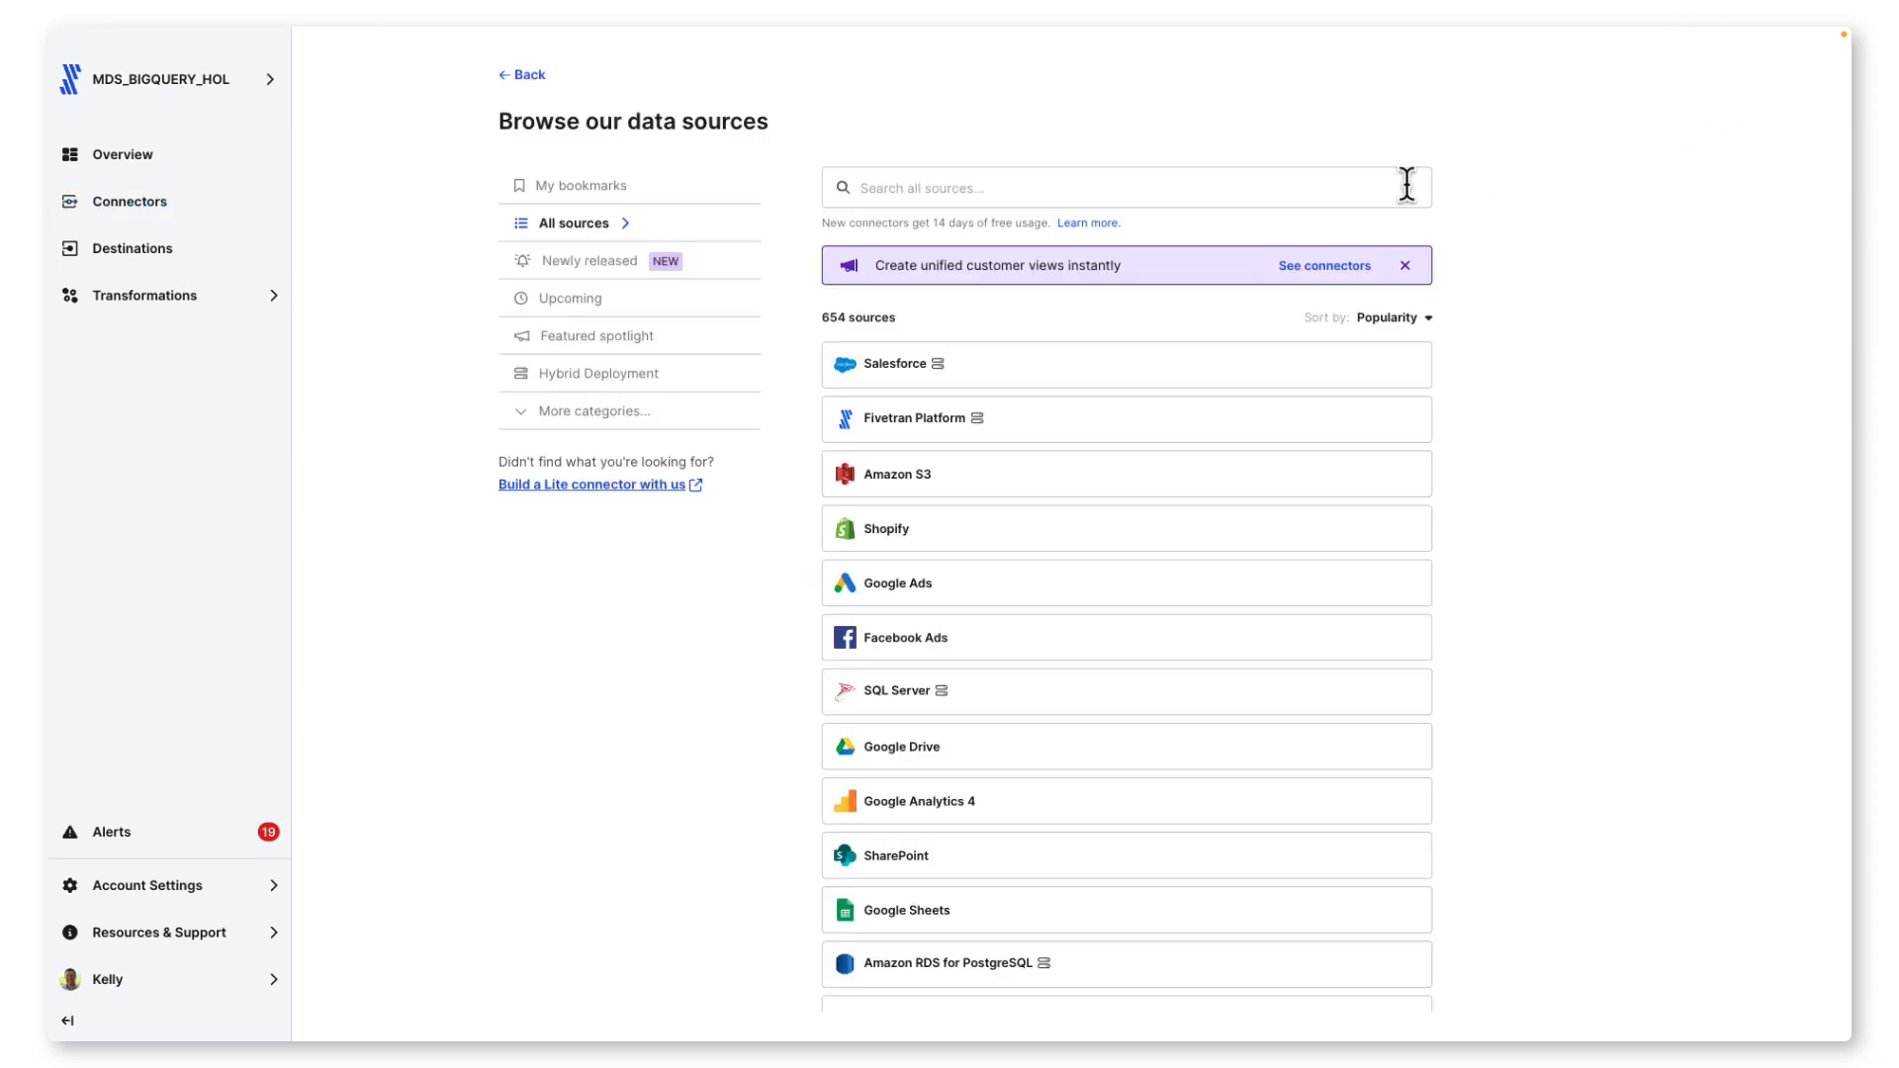
pyautogui.click(1252, 197)
pyautogui.write('postgre')
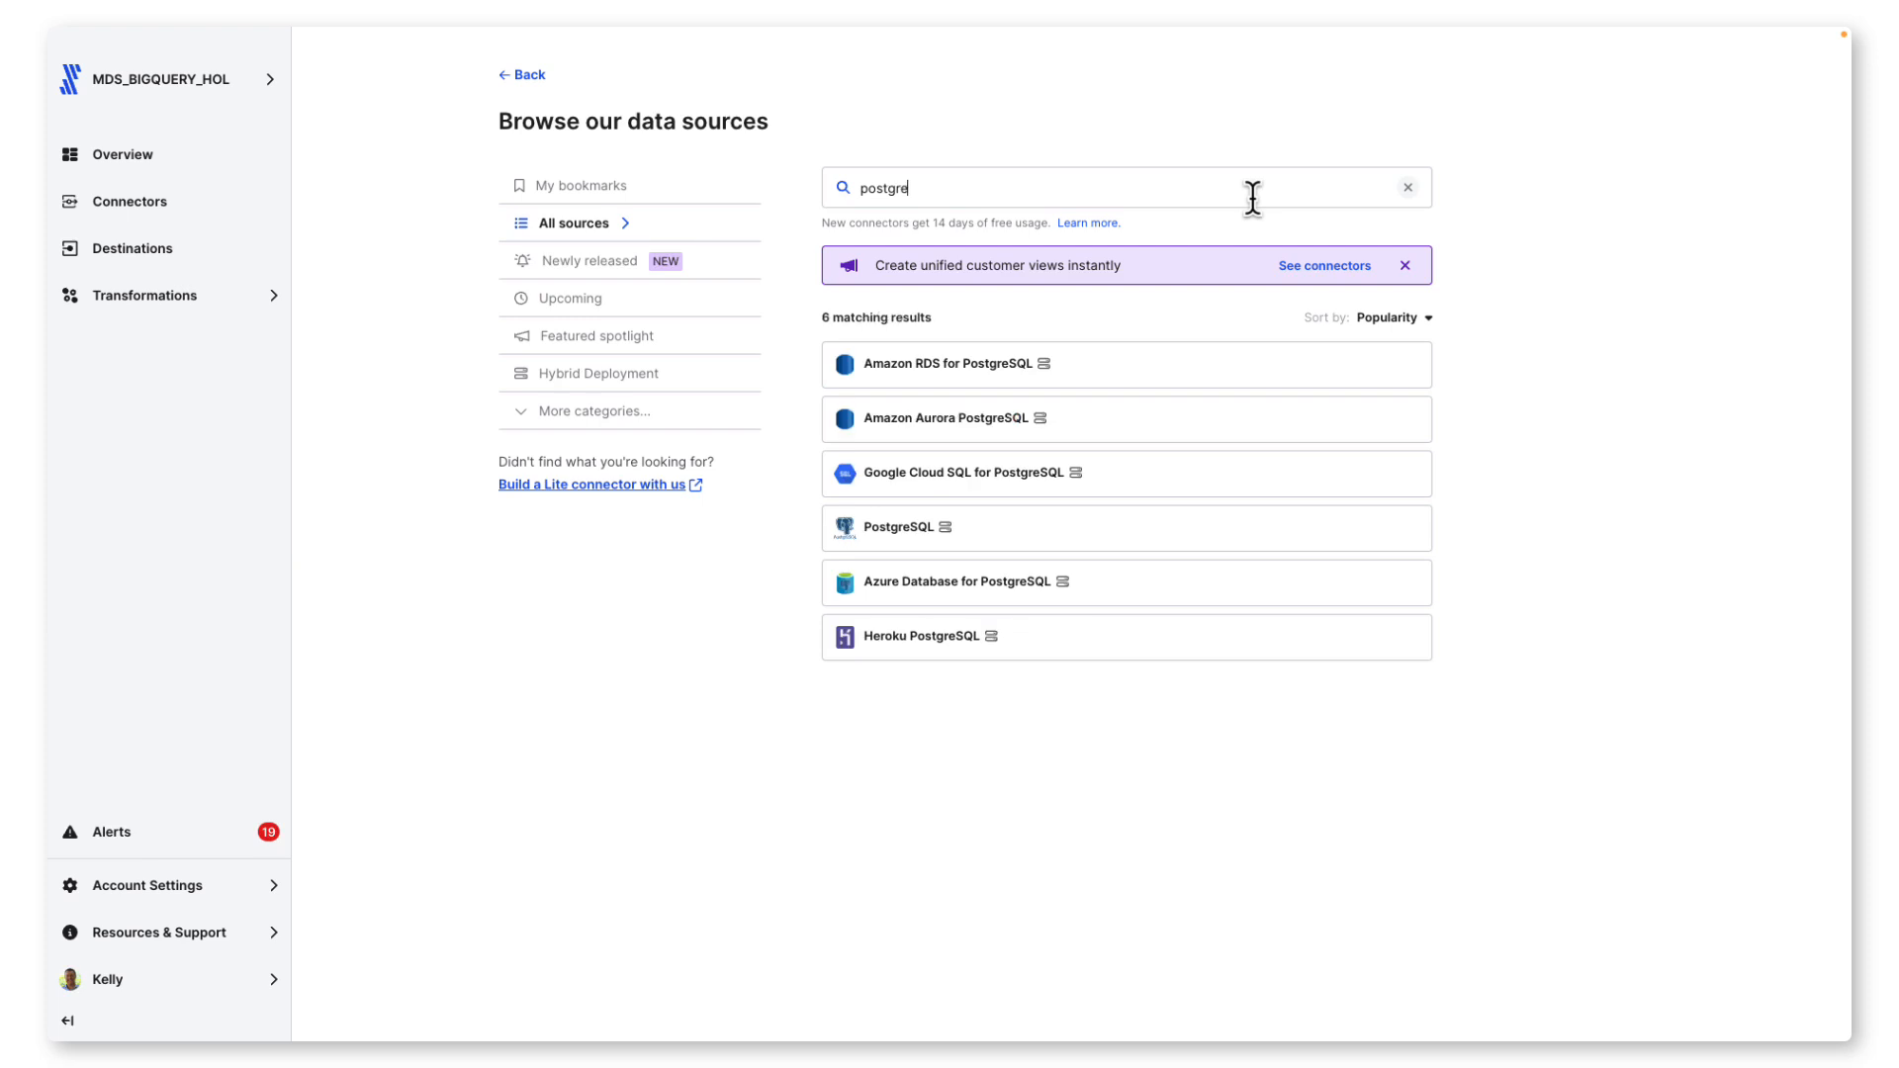
pyautogui.moveTo(1303, 488)
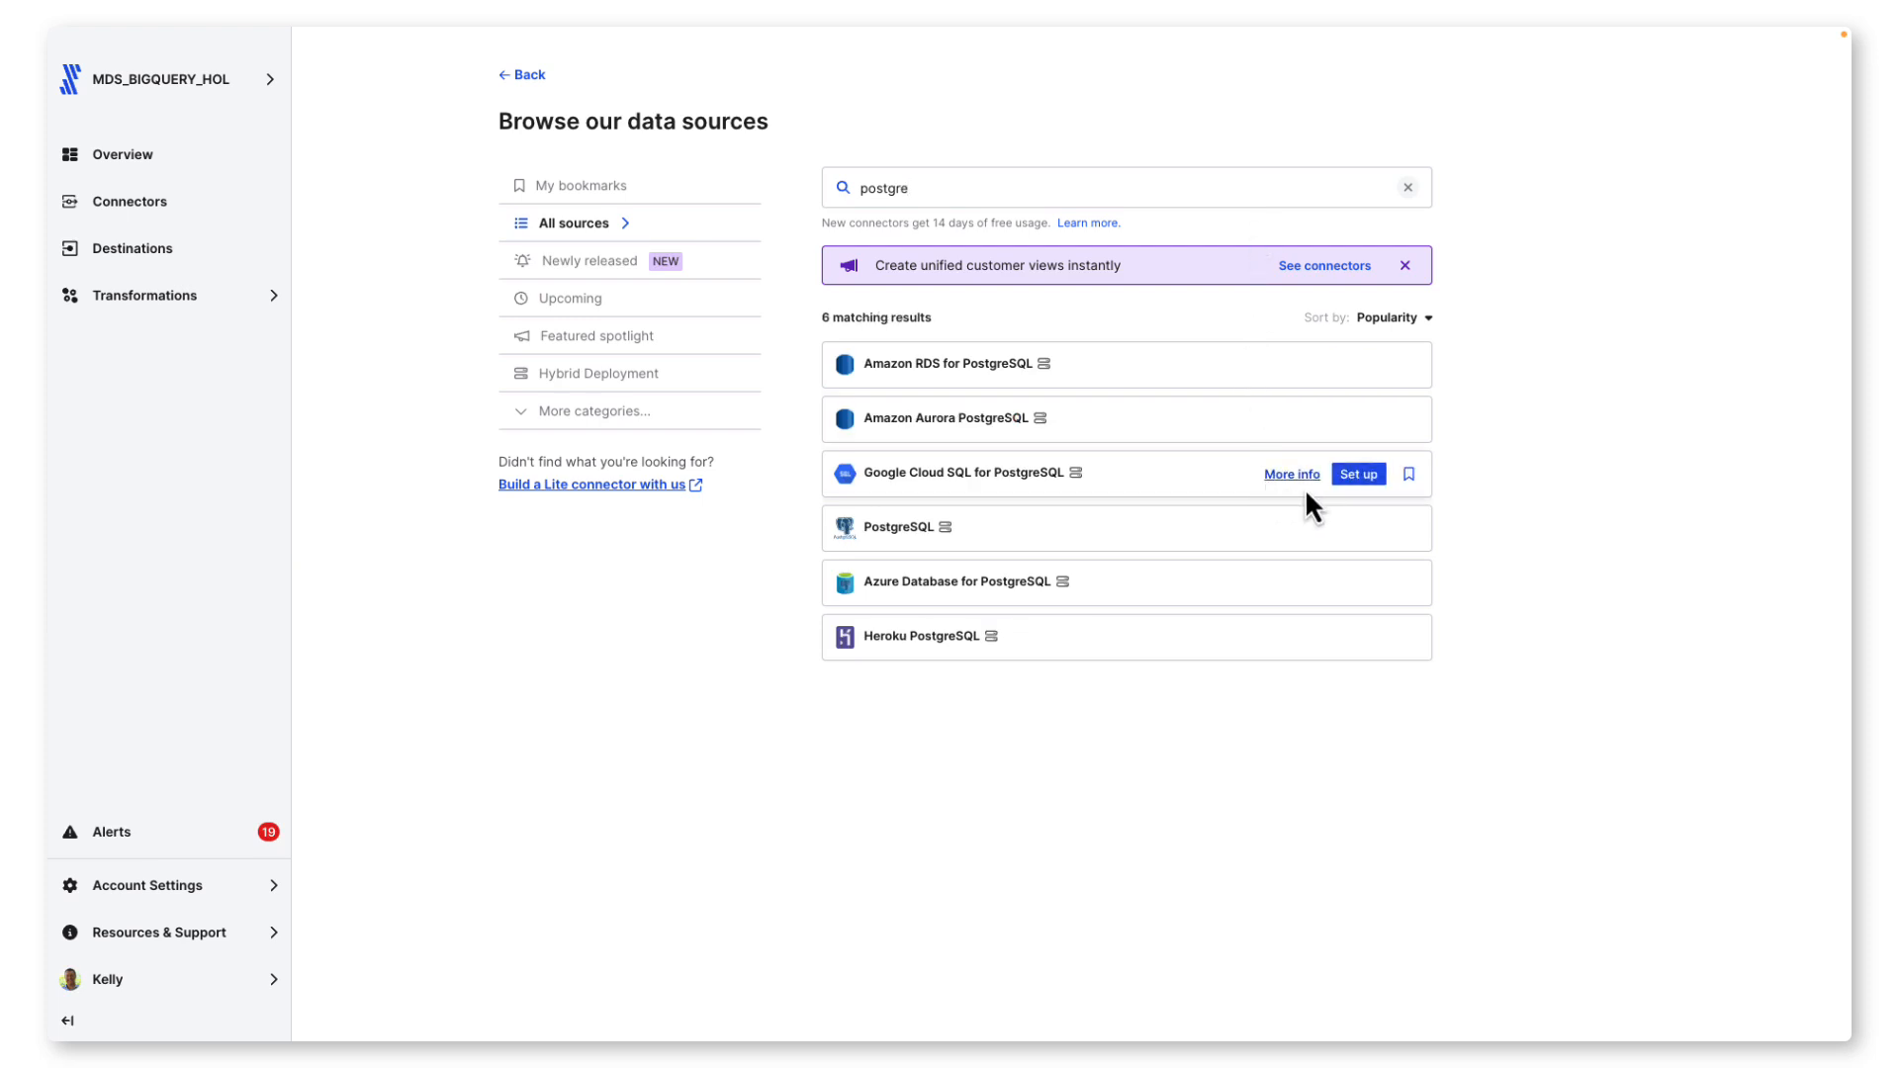
pyautogui.click(1359, 475)
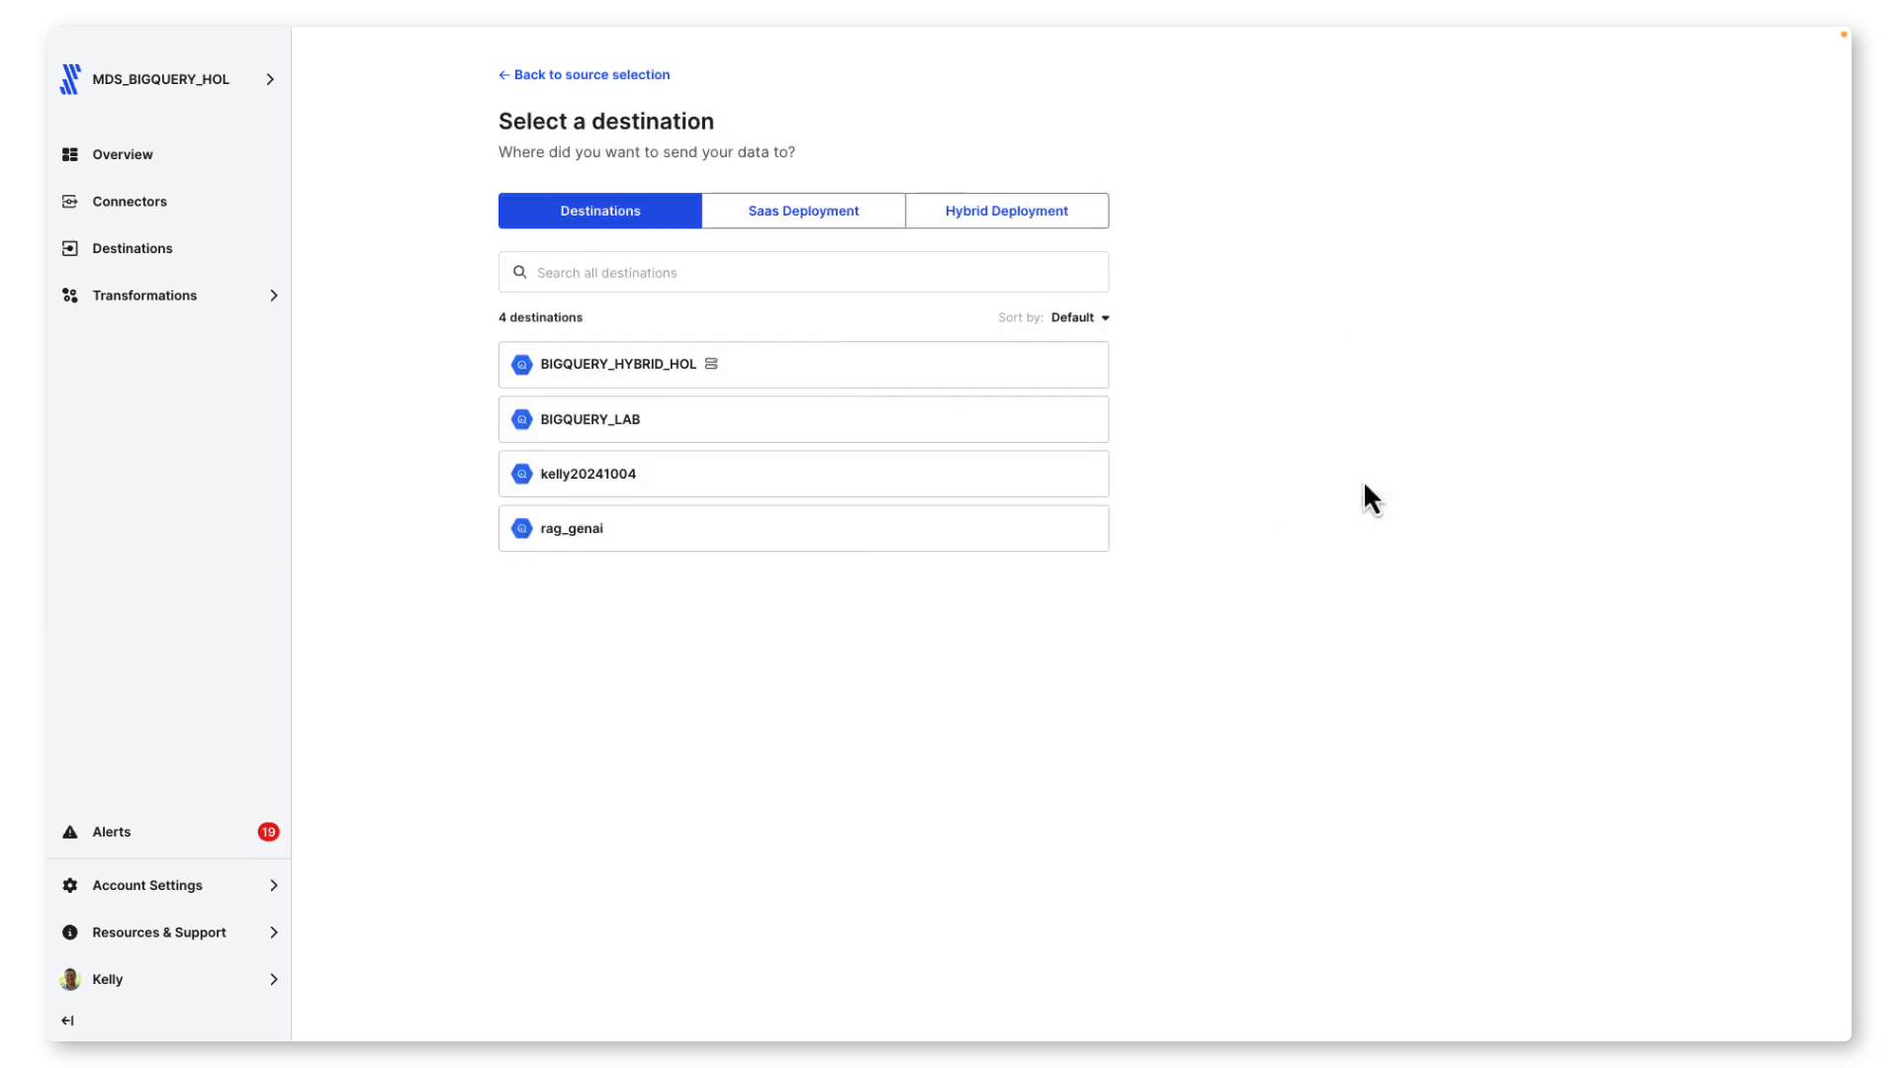
pyautogui.click(1055, 537)
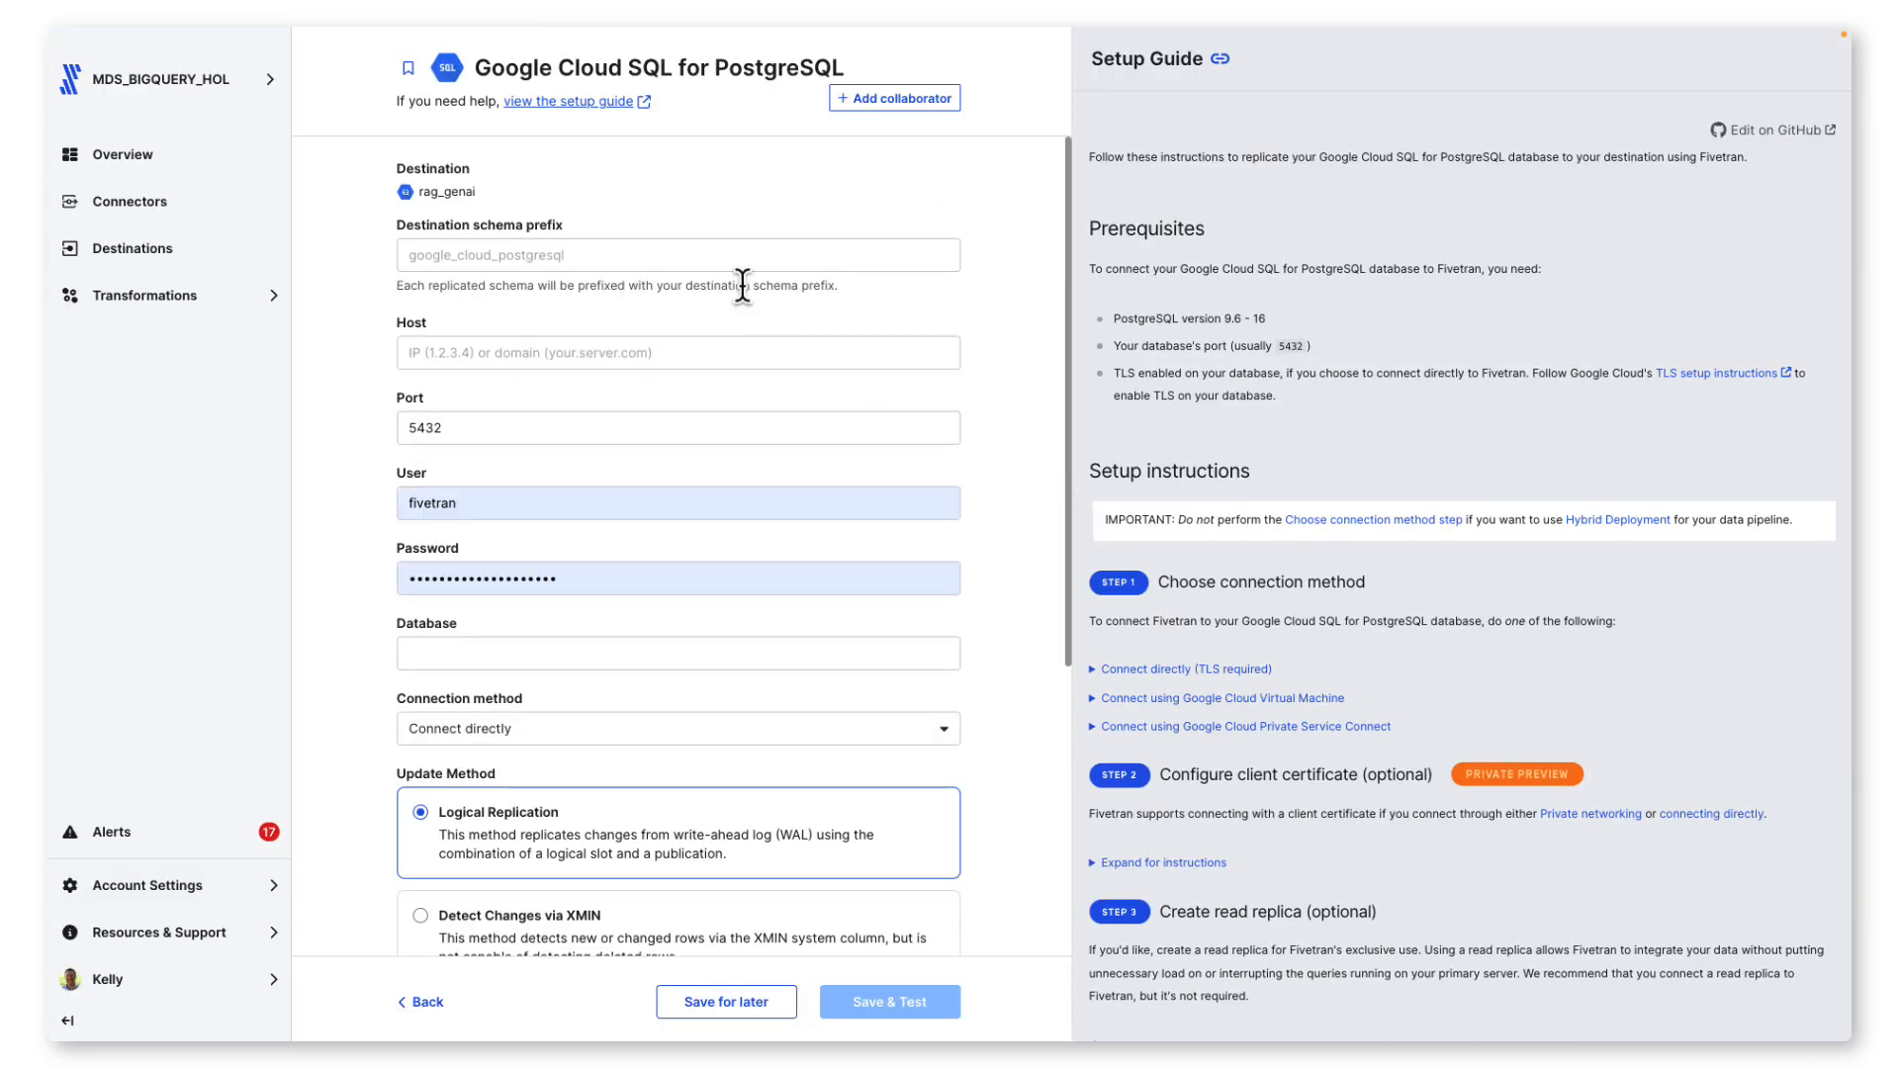
# Set the connector's destination schema prefix to rag_structured_data_fivetran
pyautogui.click(721, 262)
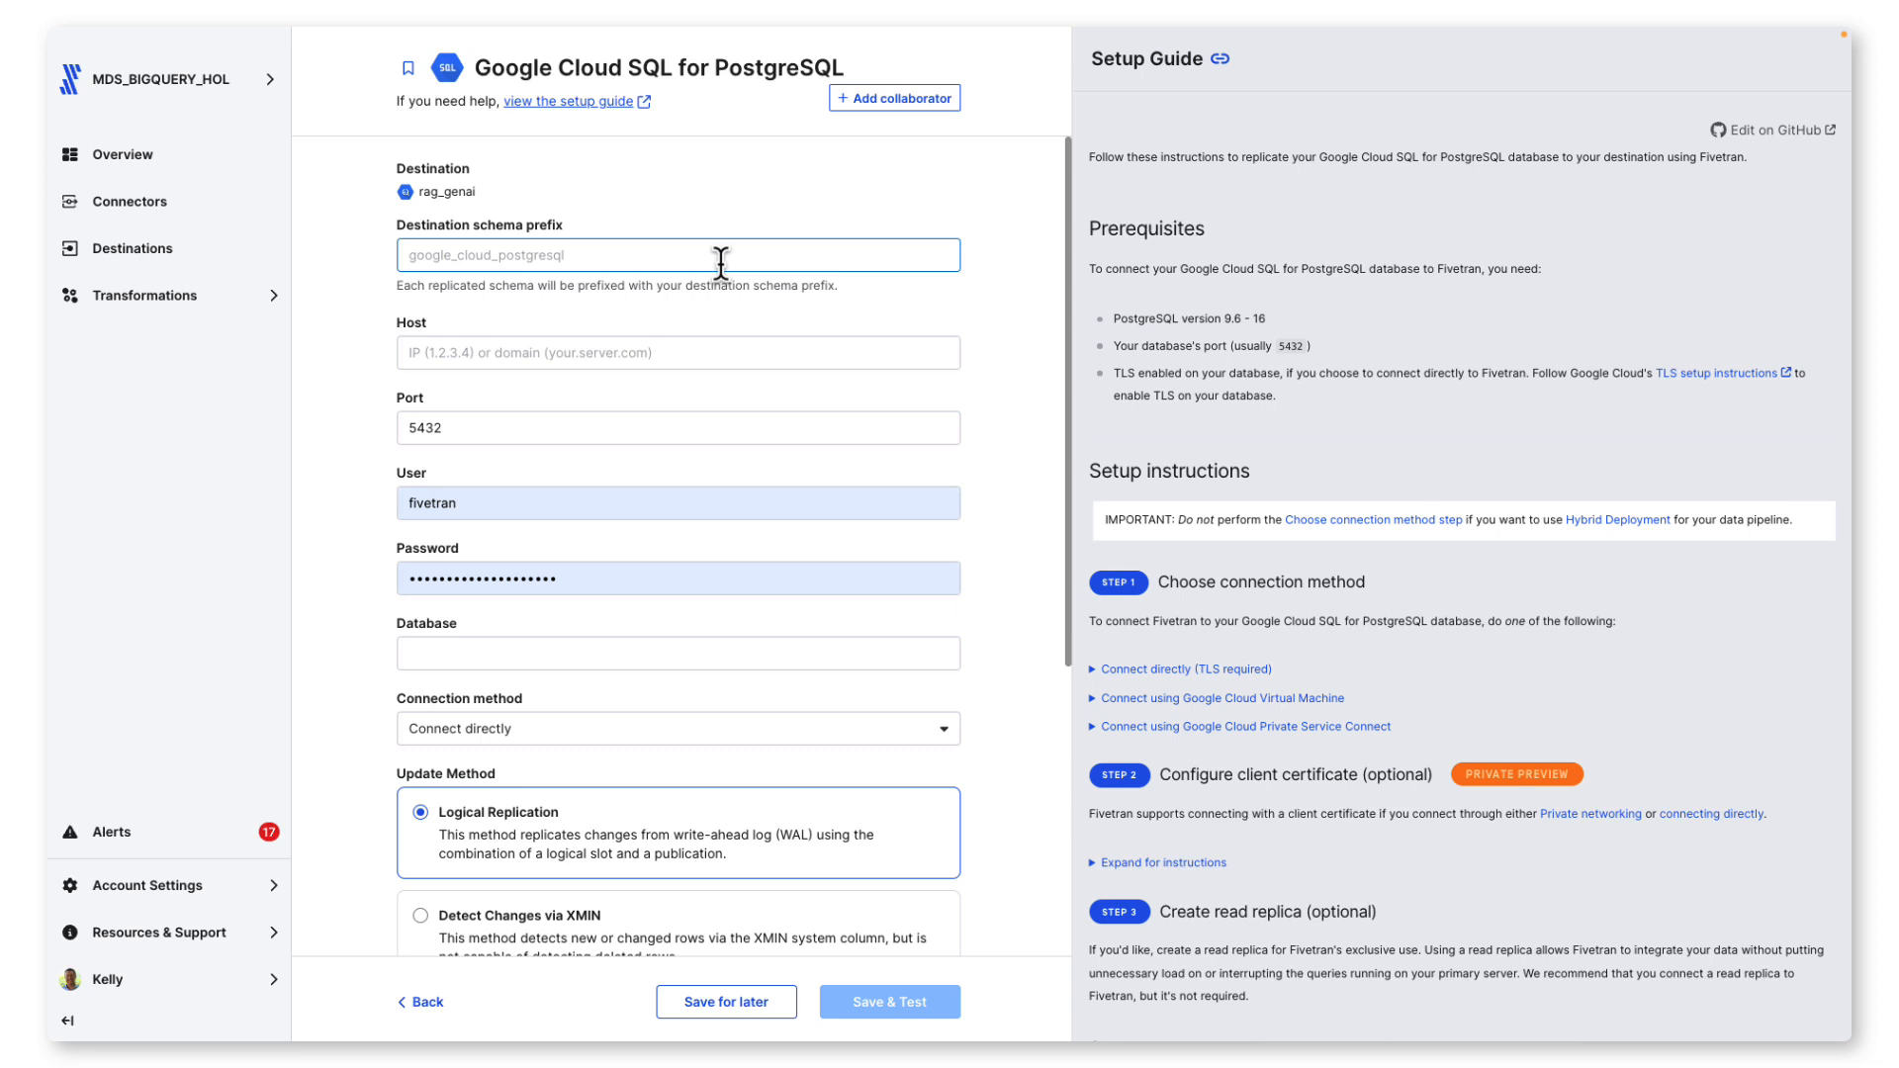
pyautogui.write('ra')
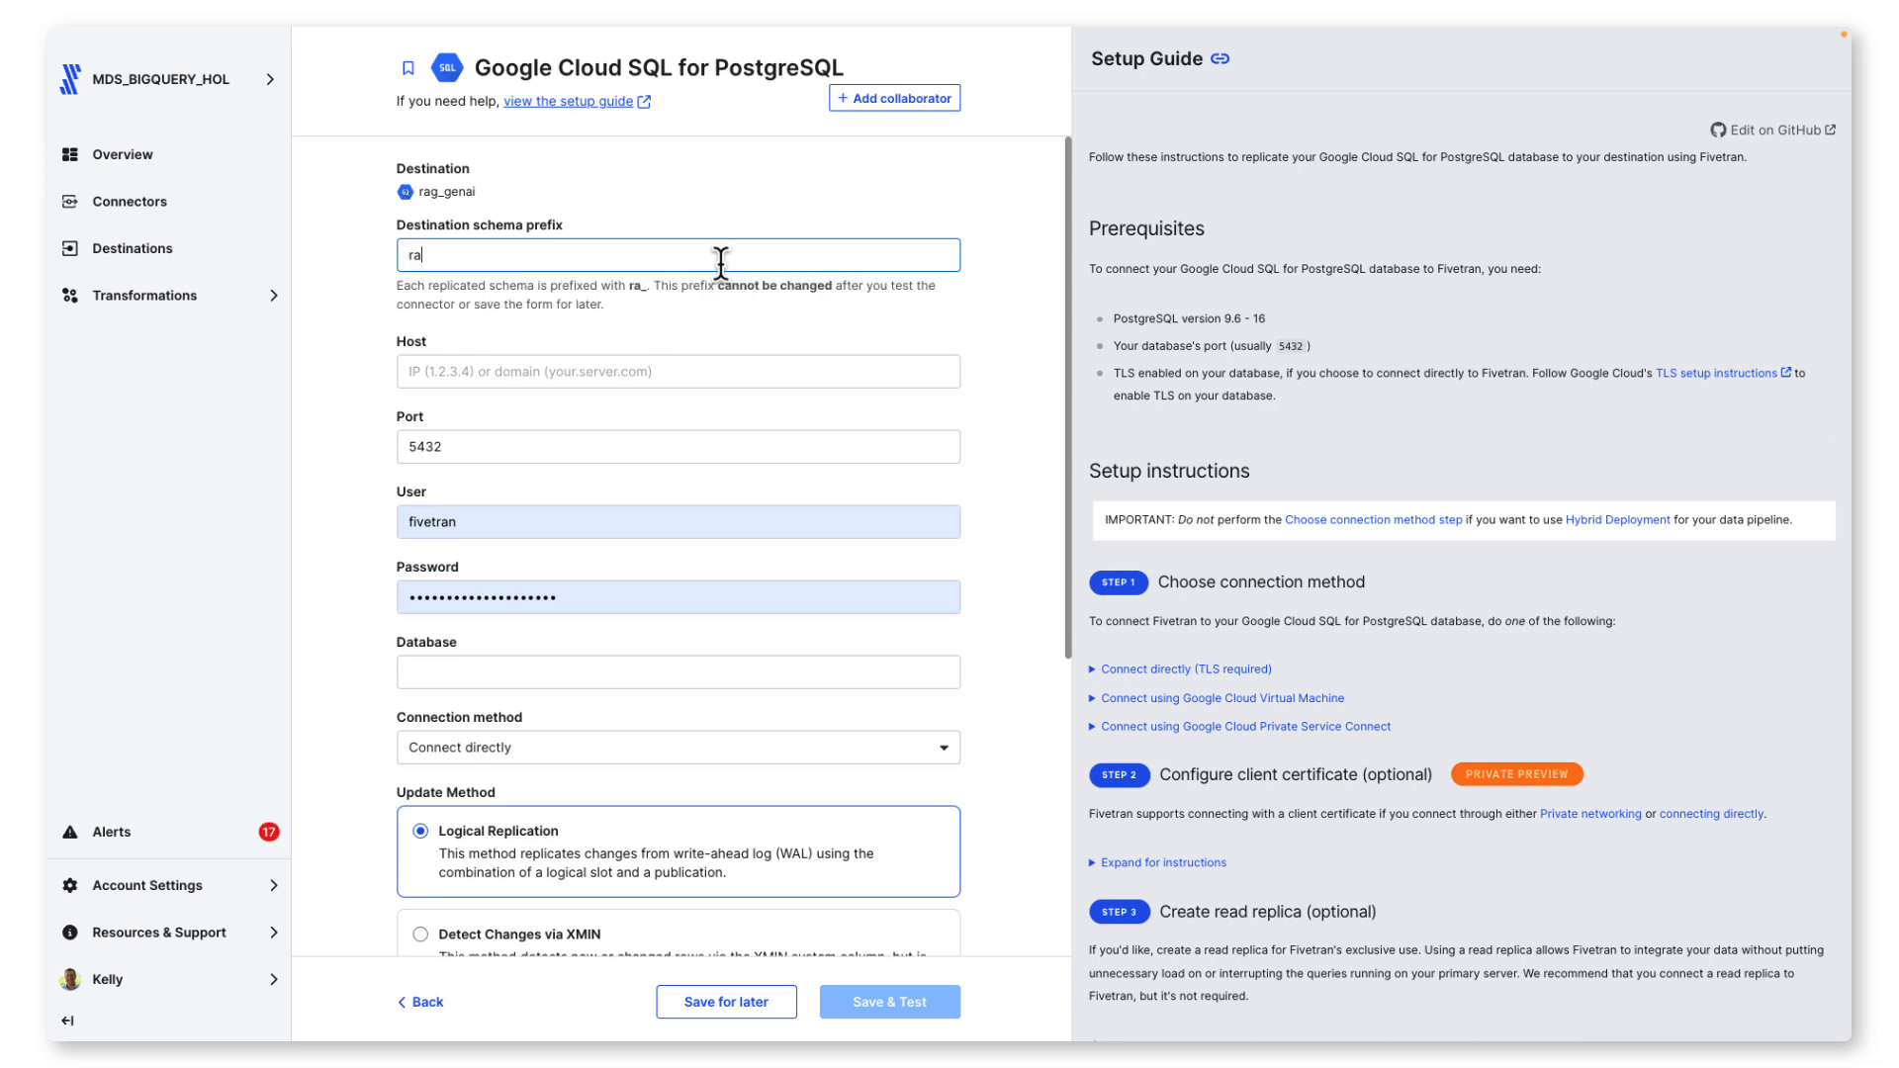
pyautogui.write('g_struc')
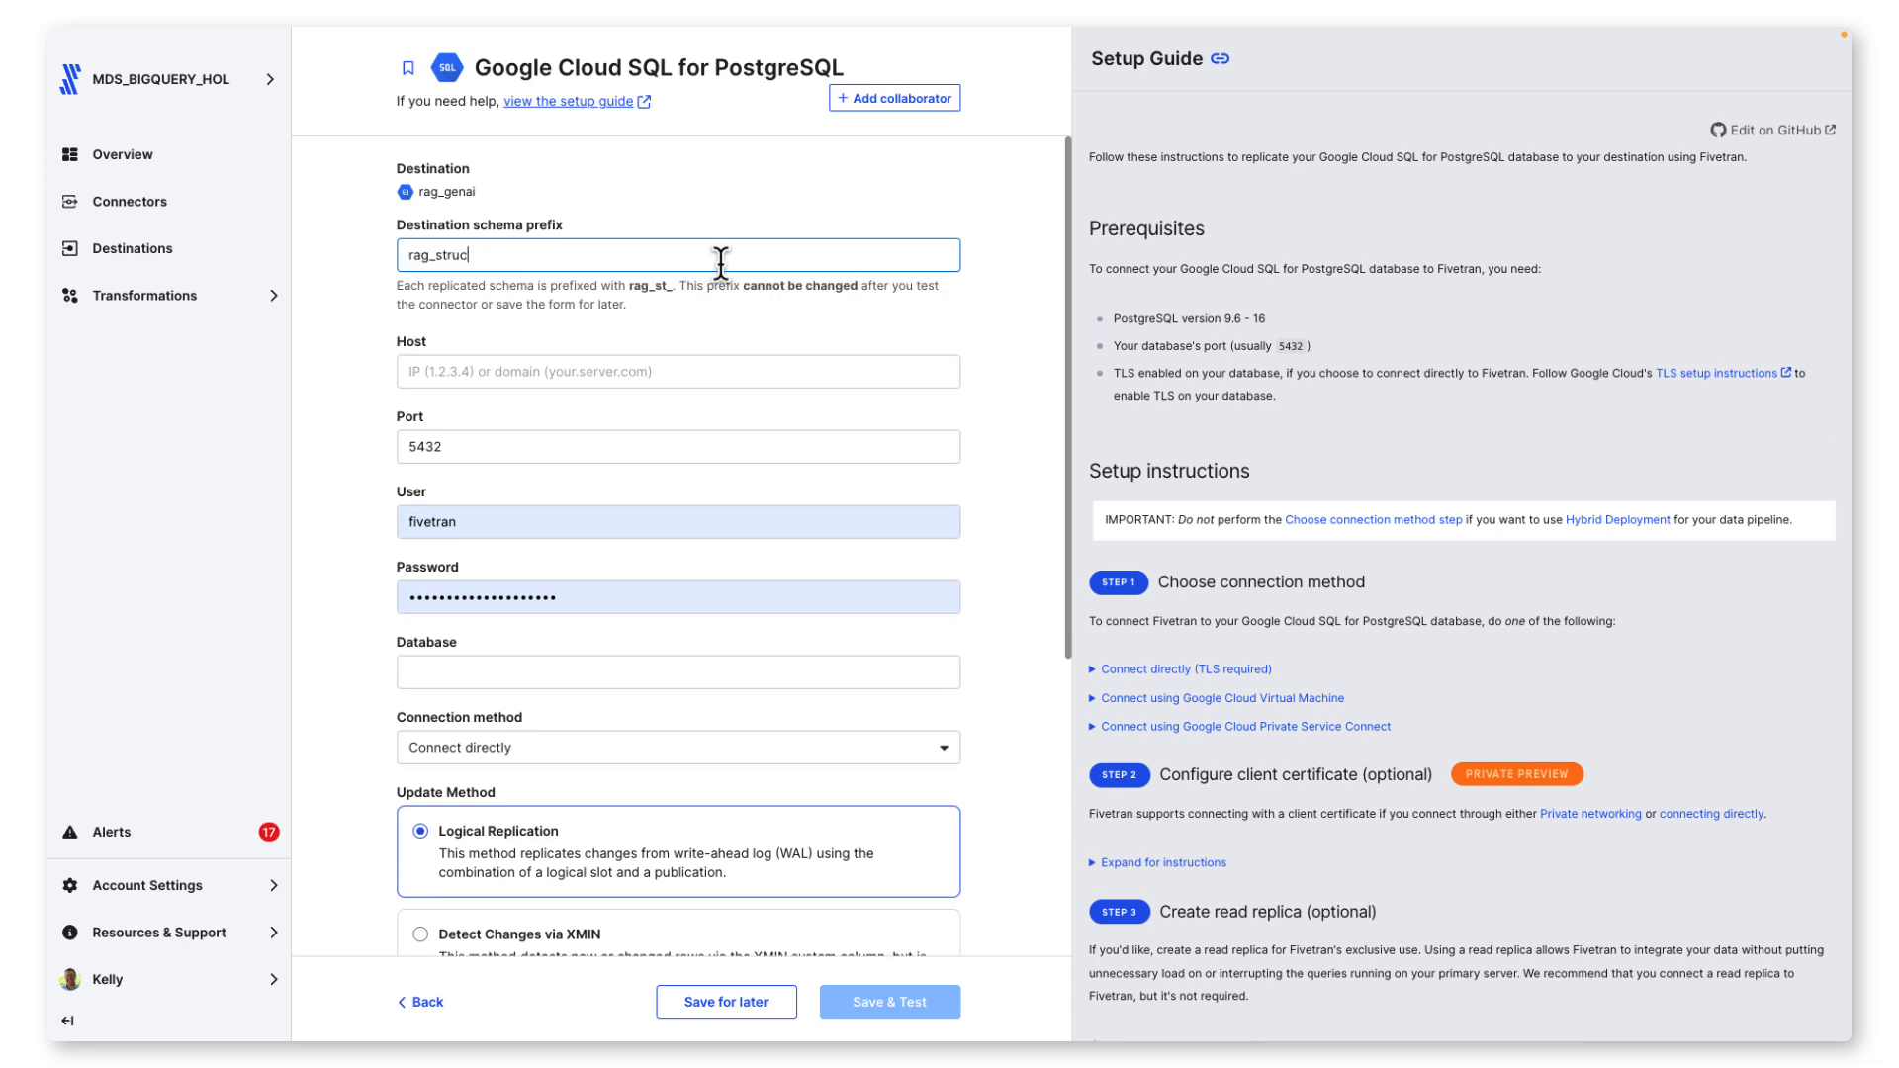
pyautogui.write('tured')
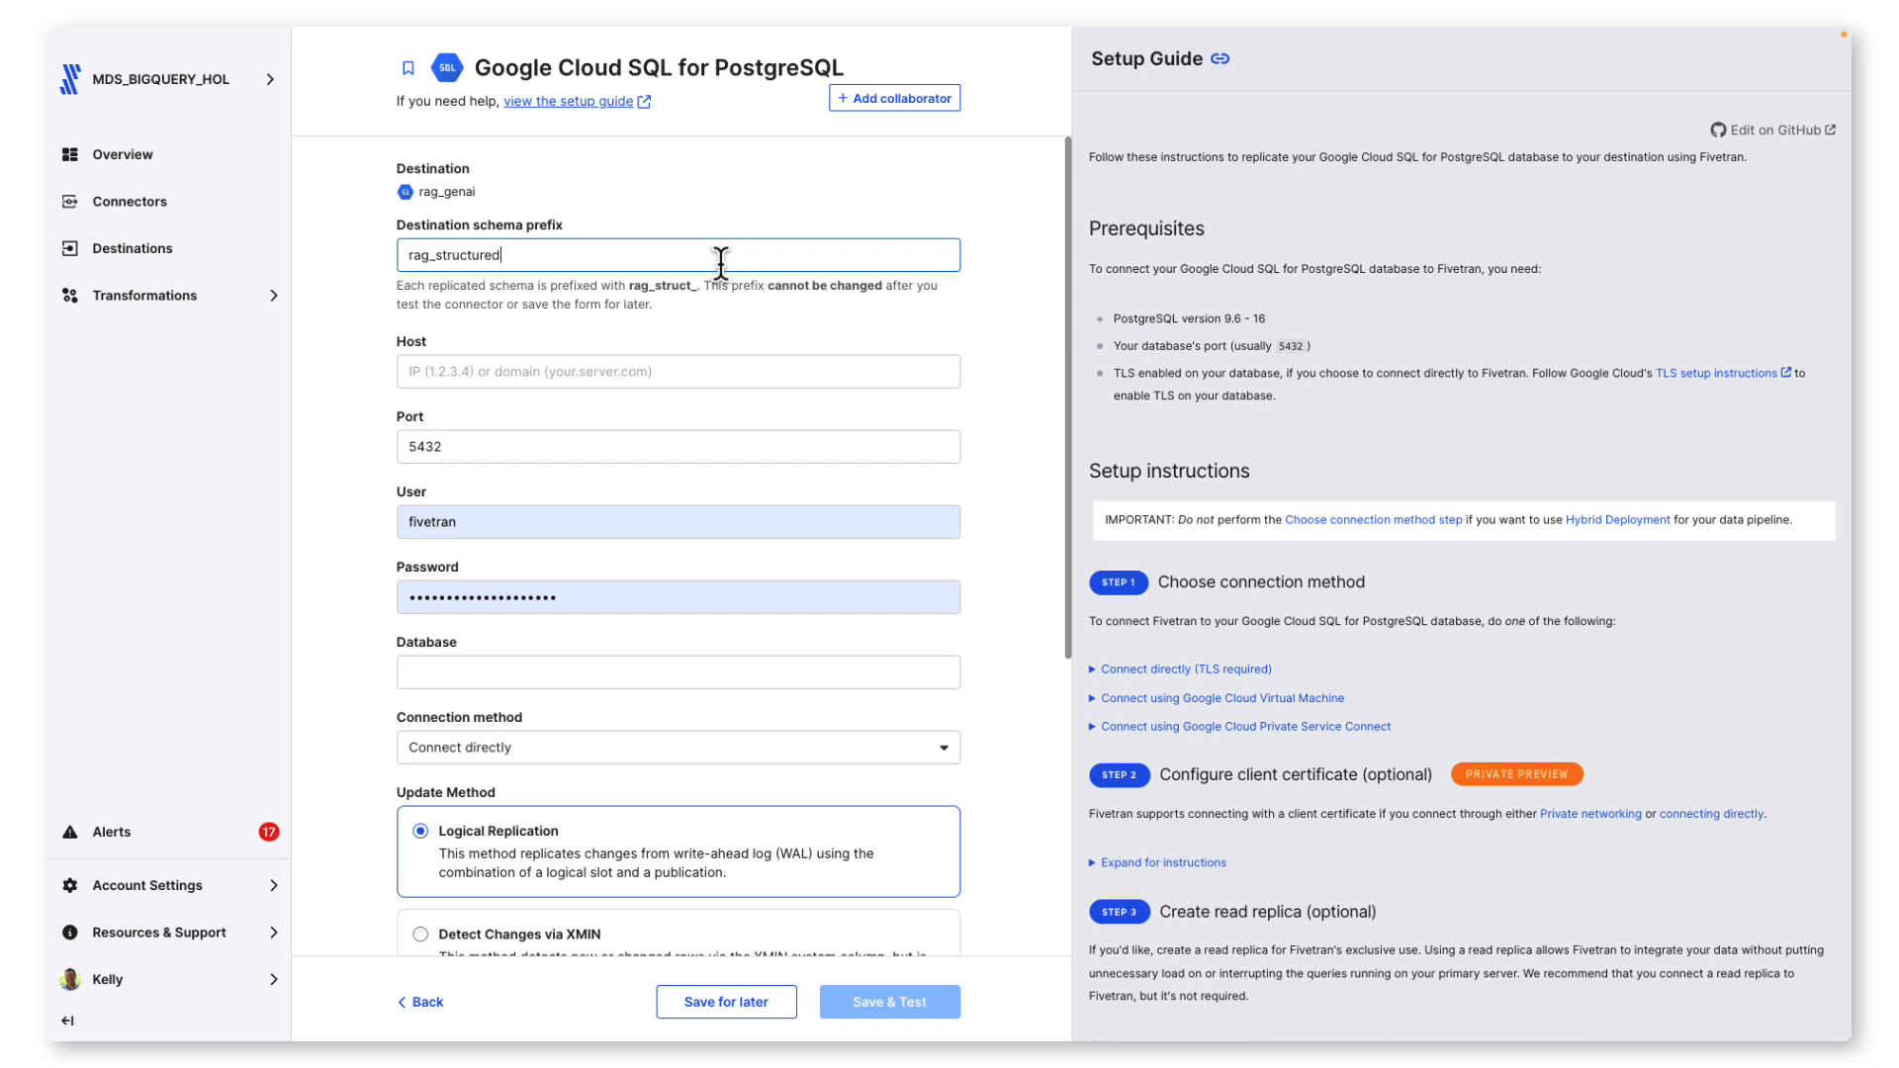
pyautogui.write('_data_fivetr')
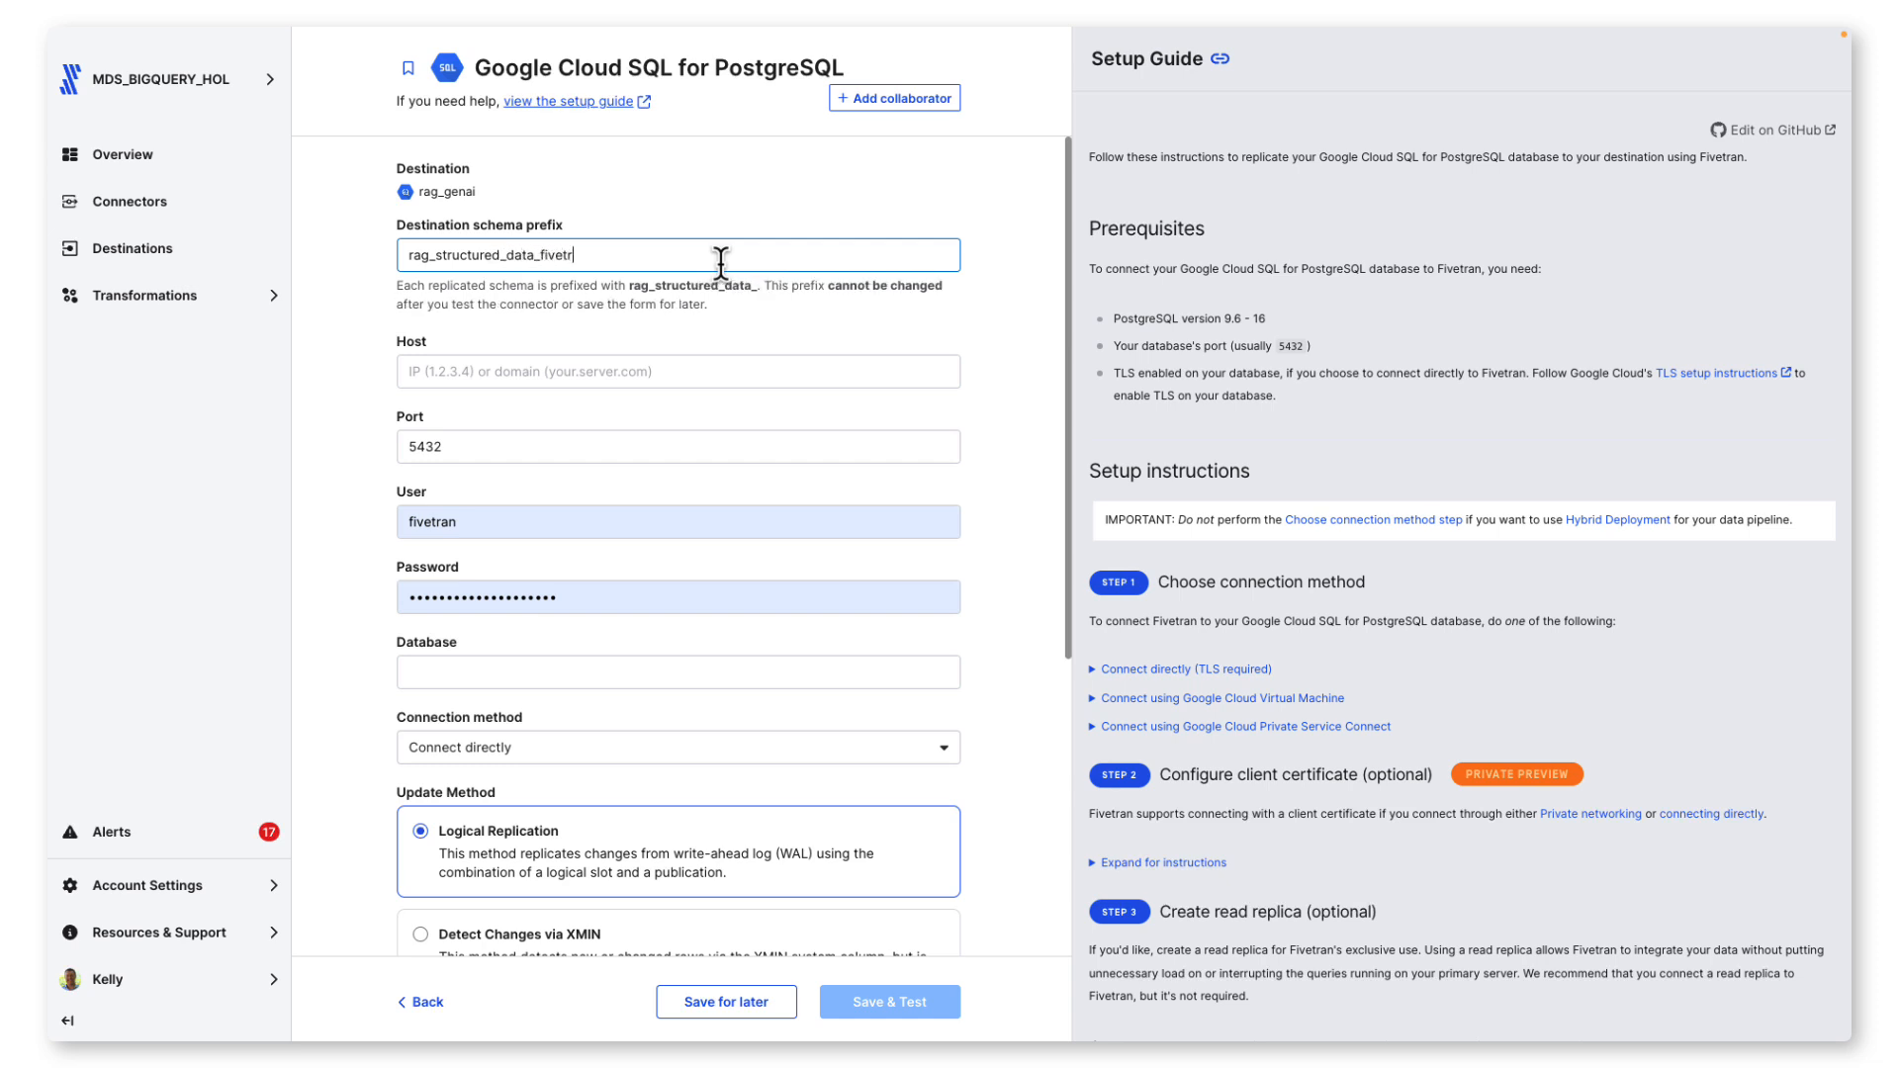
pyautogui.write('an')
pyautogui.press('Tab')
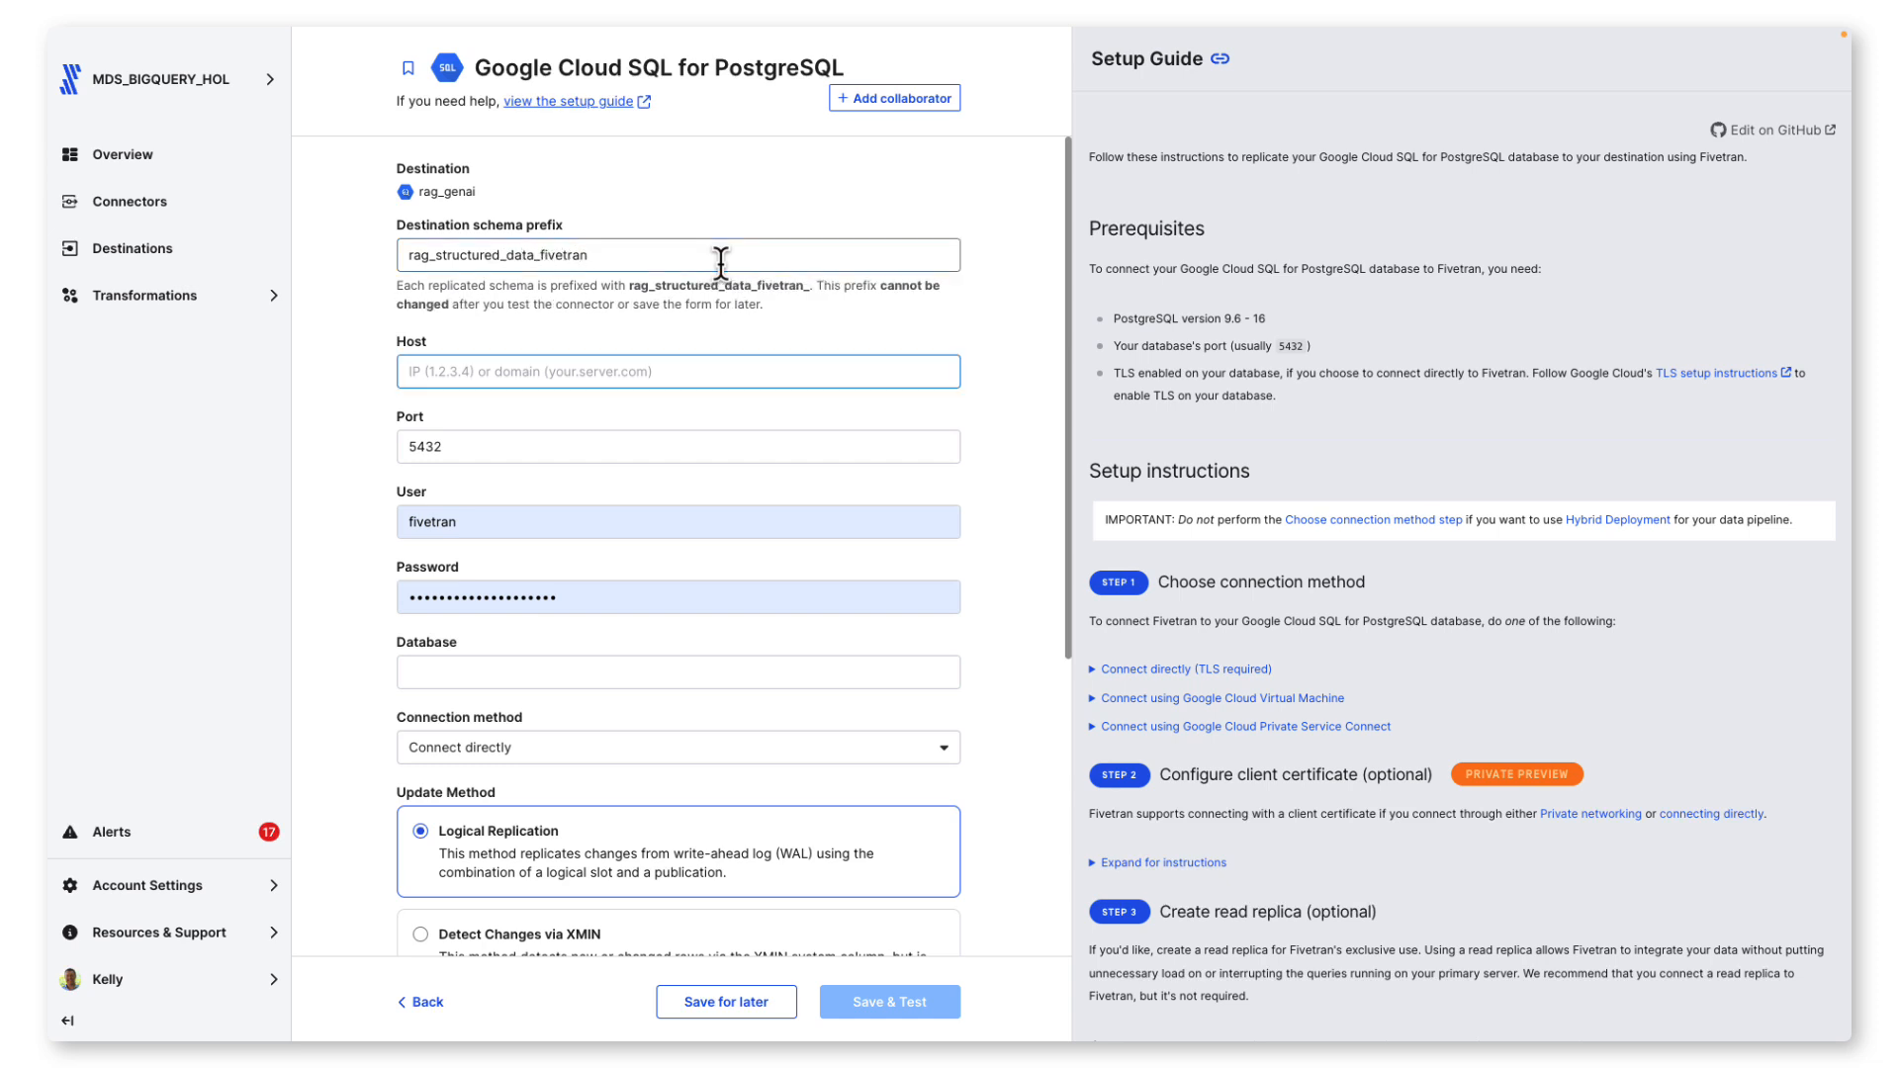
# Set the host to 34.94.122.157 and the database to industry, keeping the prefilled port, user and password
pyautogui.write('34.94.122.157')
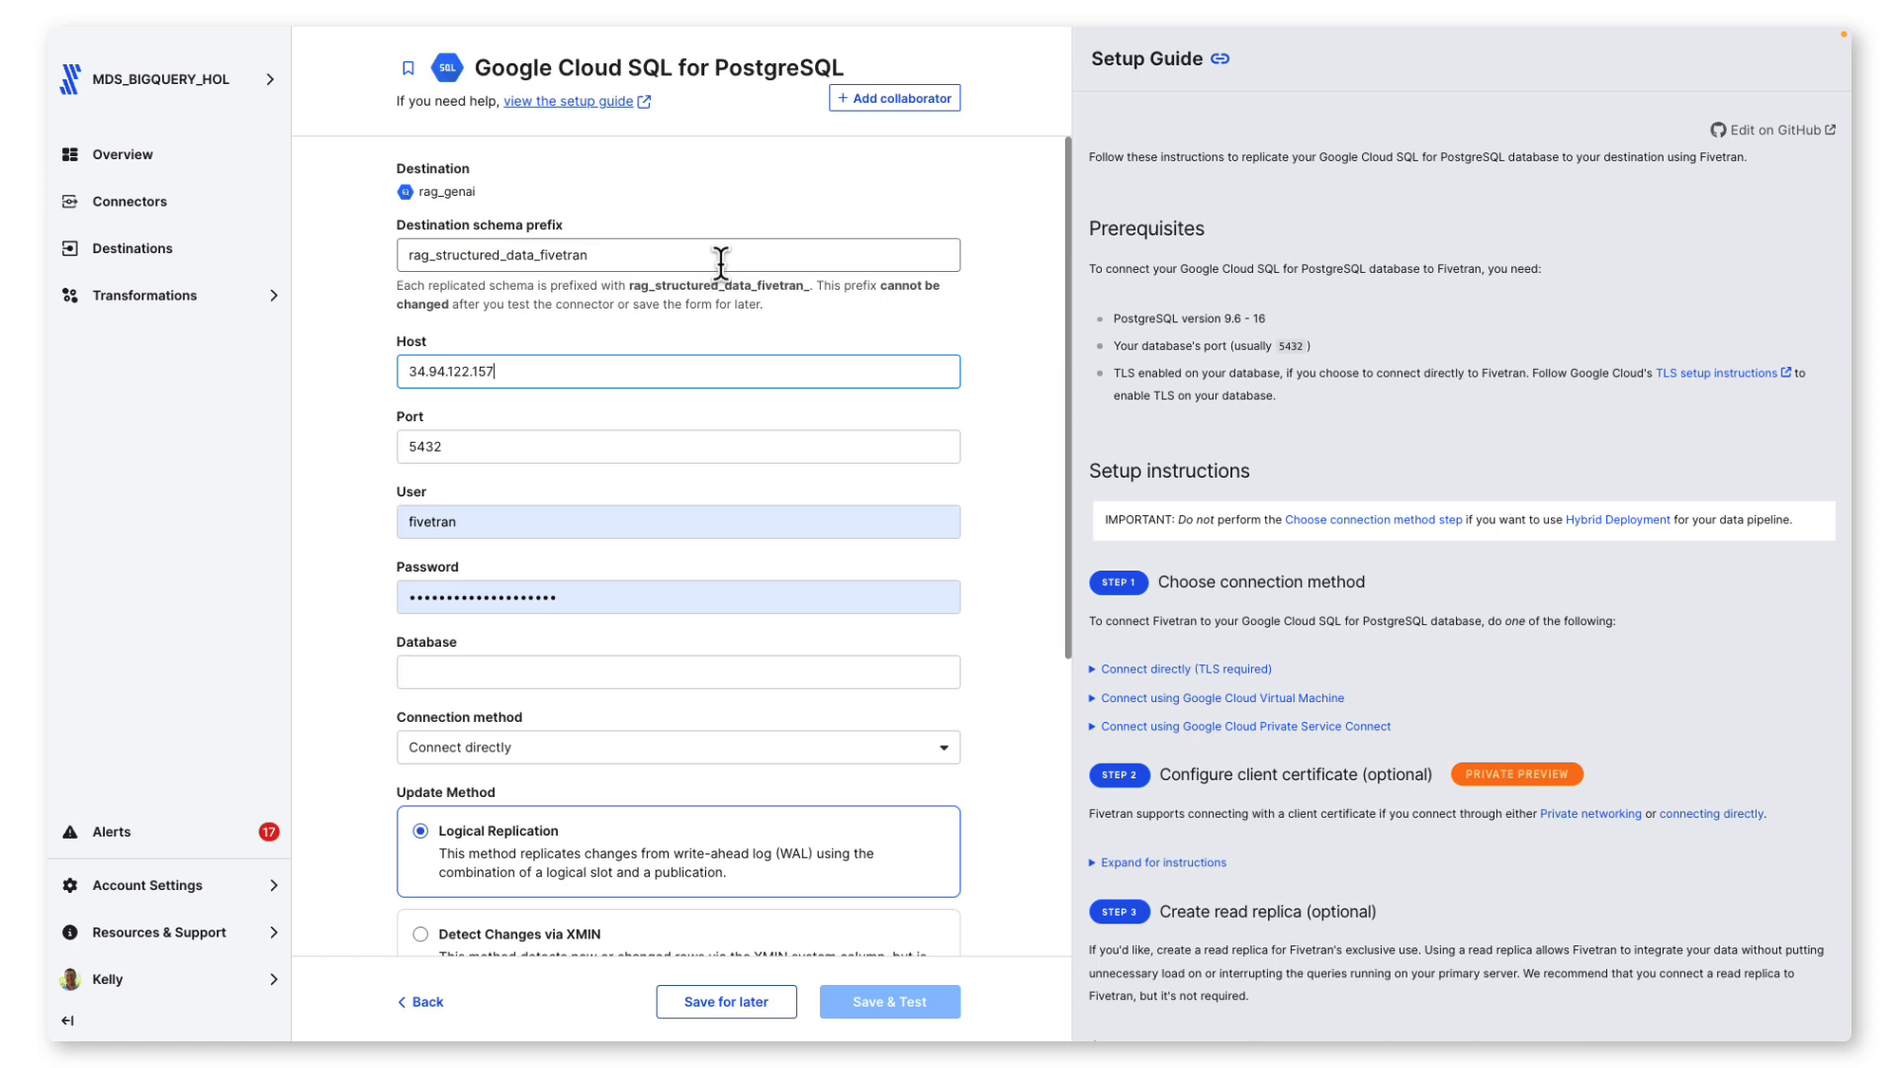
pyautogui.press('Tab')
pyautogui.press('Tab')
pyautogui.press('Tab')
pyautogui.press('Tab')
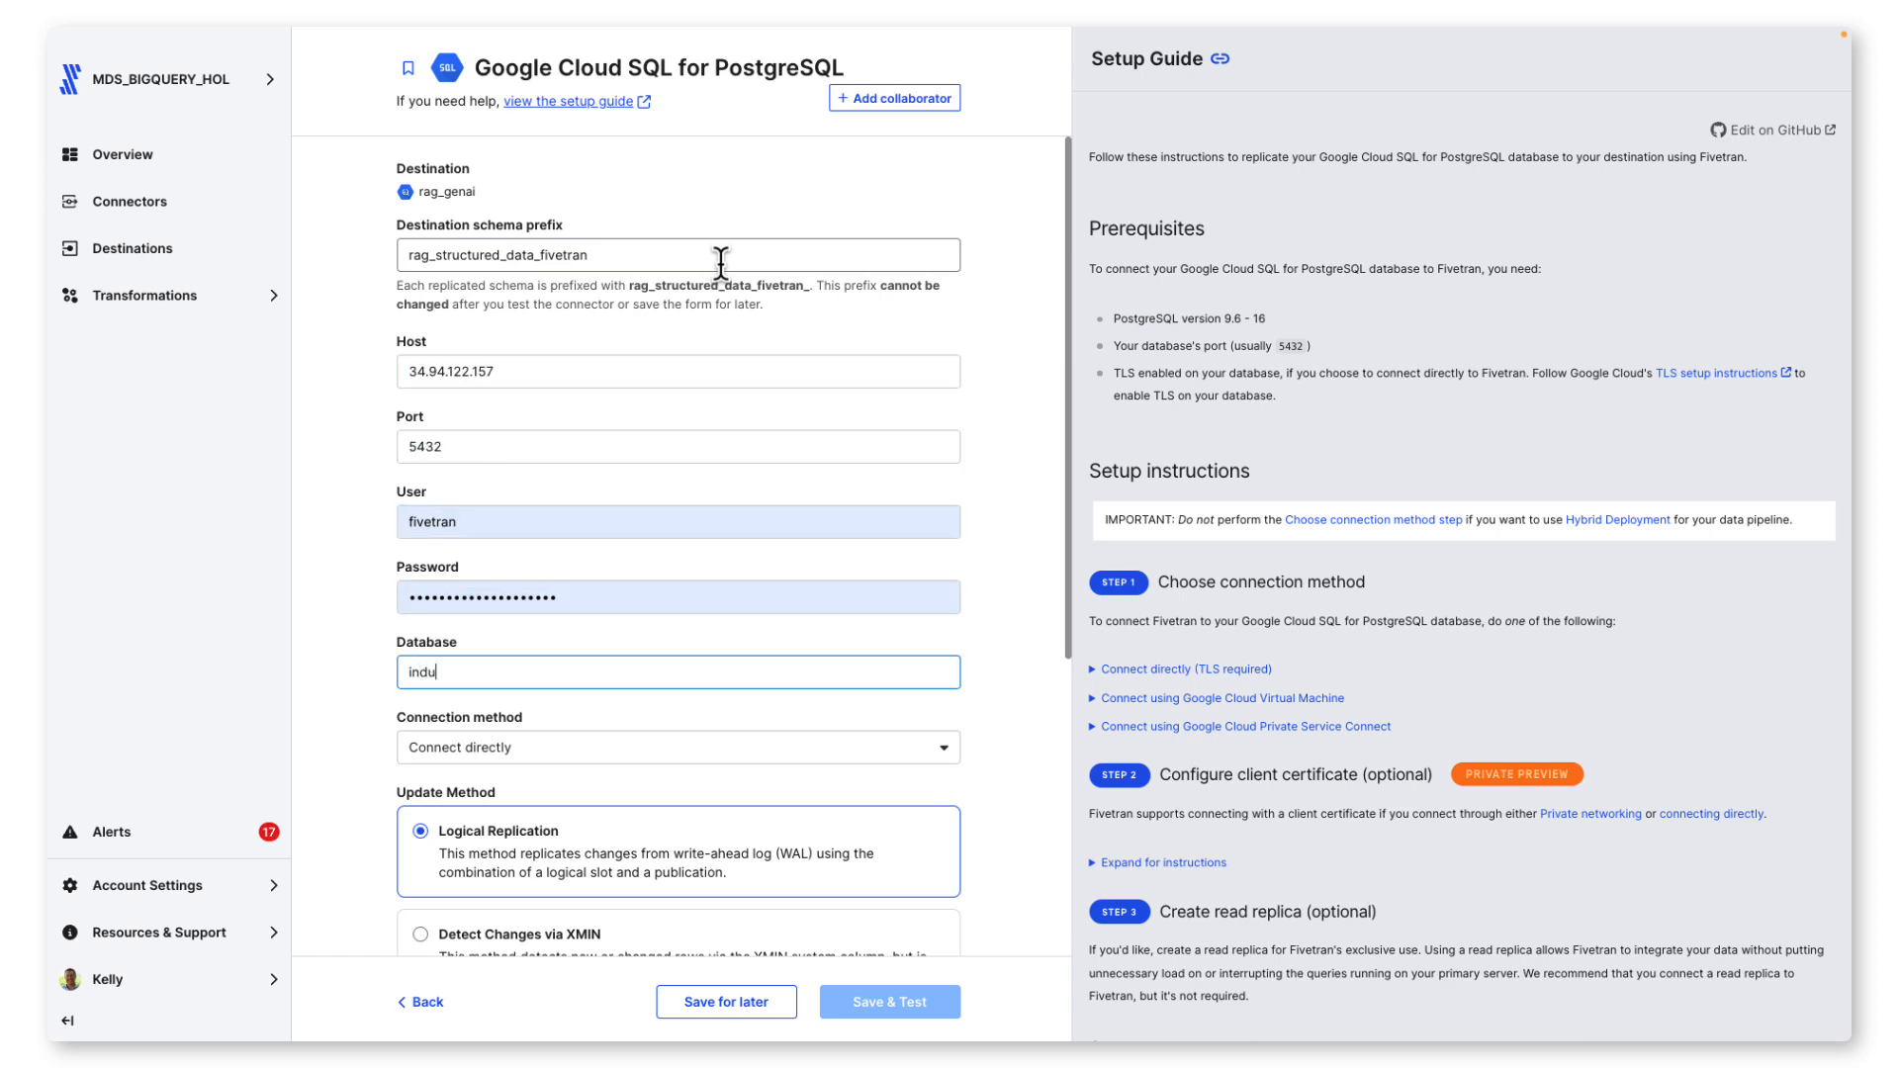
pyautogui.write('industry')
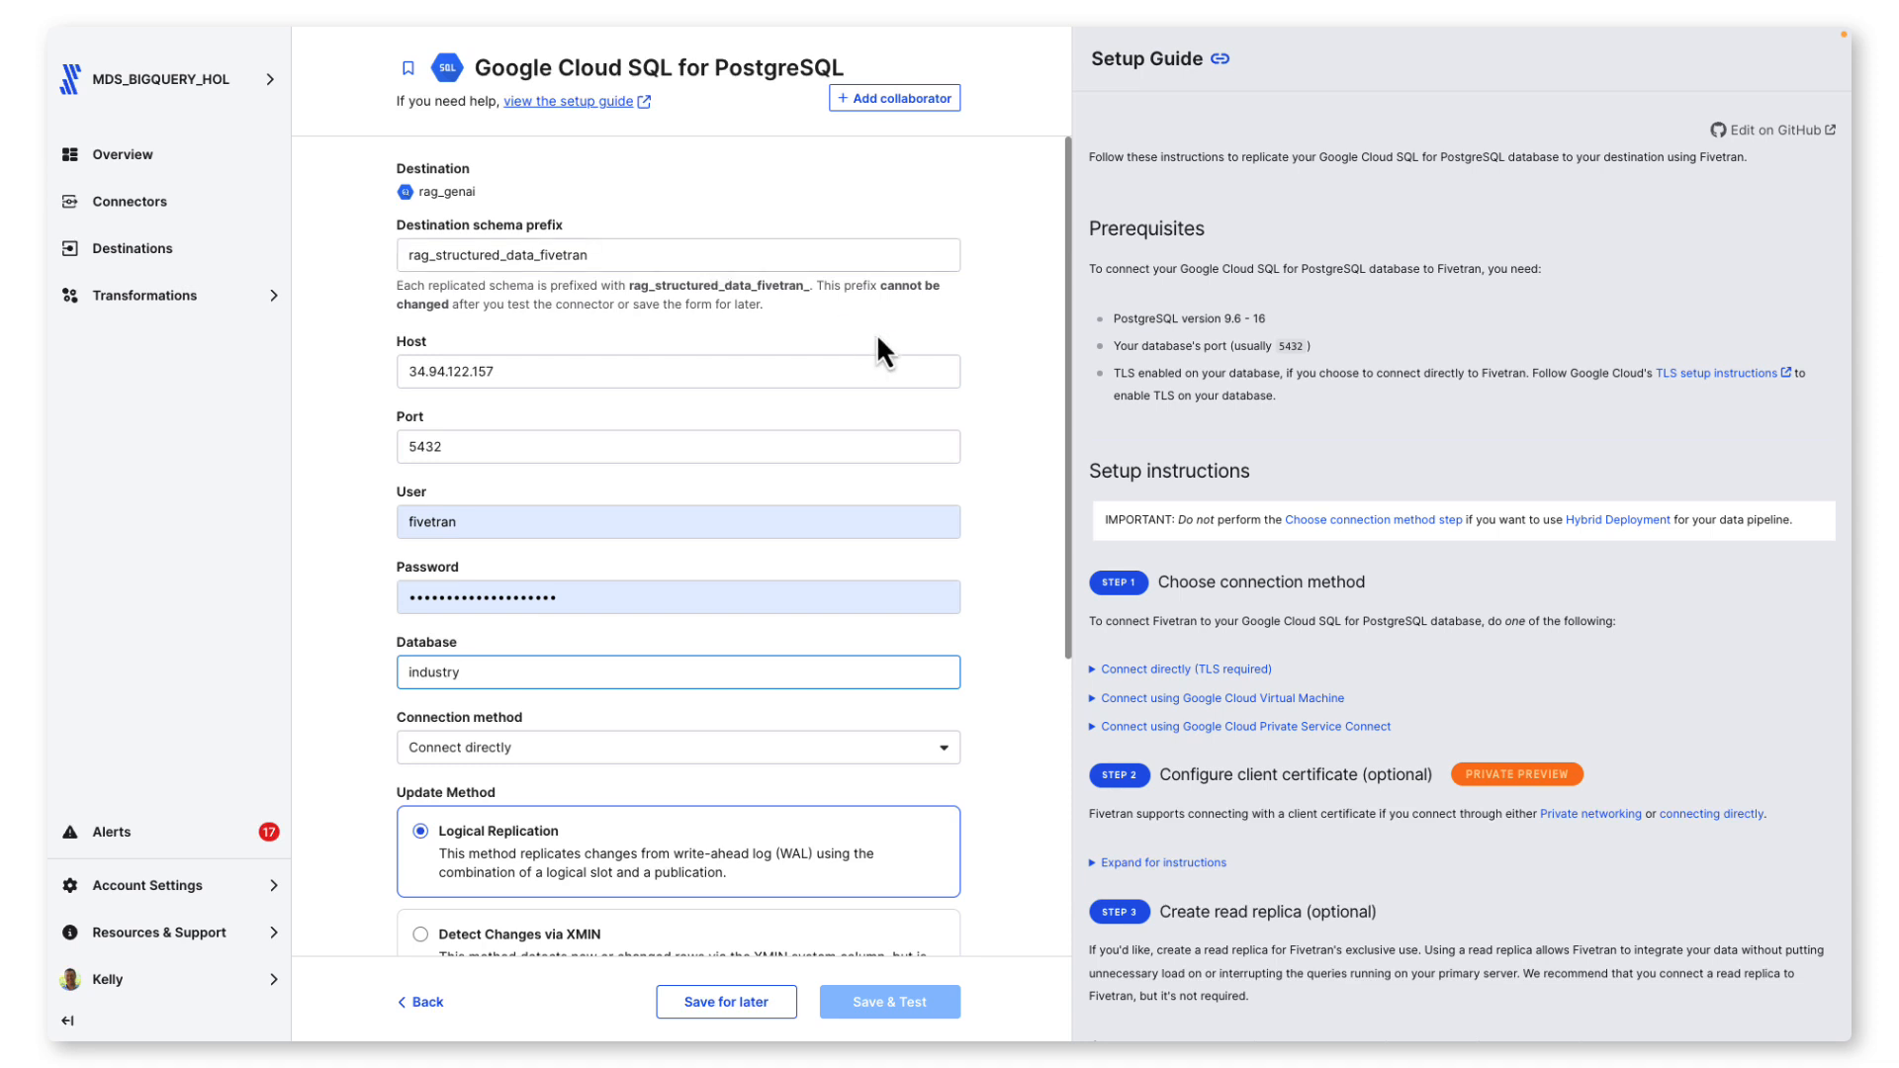
# Choose Detect Changes via Fivetran Teleport Sync as the update method, then save and test the connector
pyautogui.scroll(-3, 877, 336)
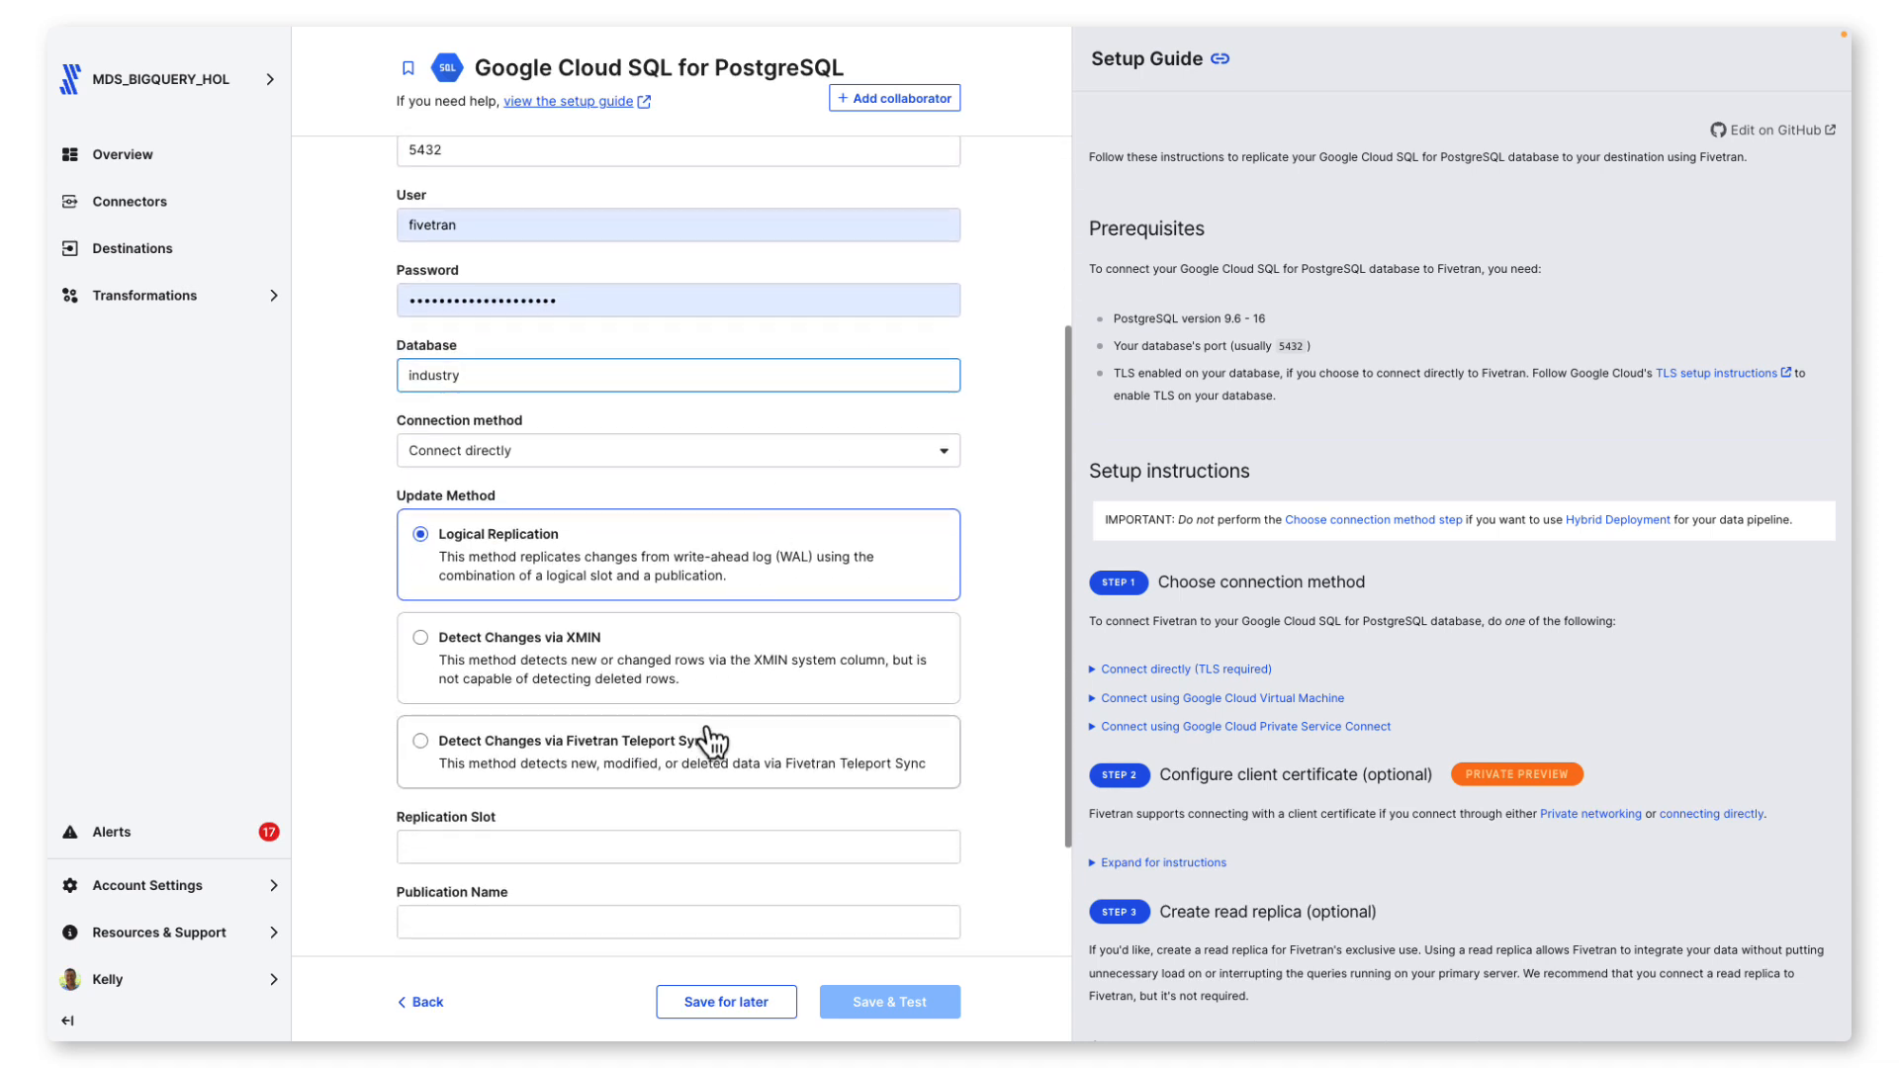
pyautogui.click(710, 742)
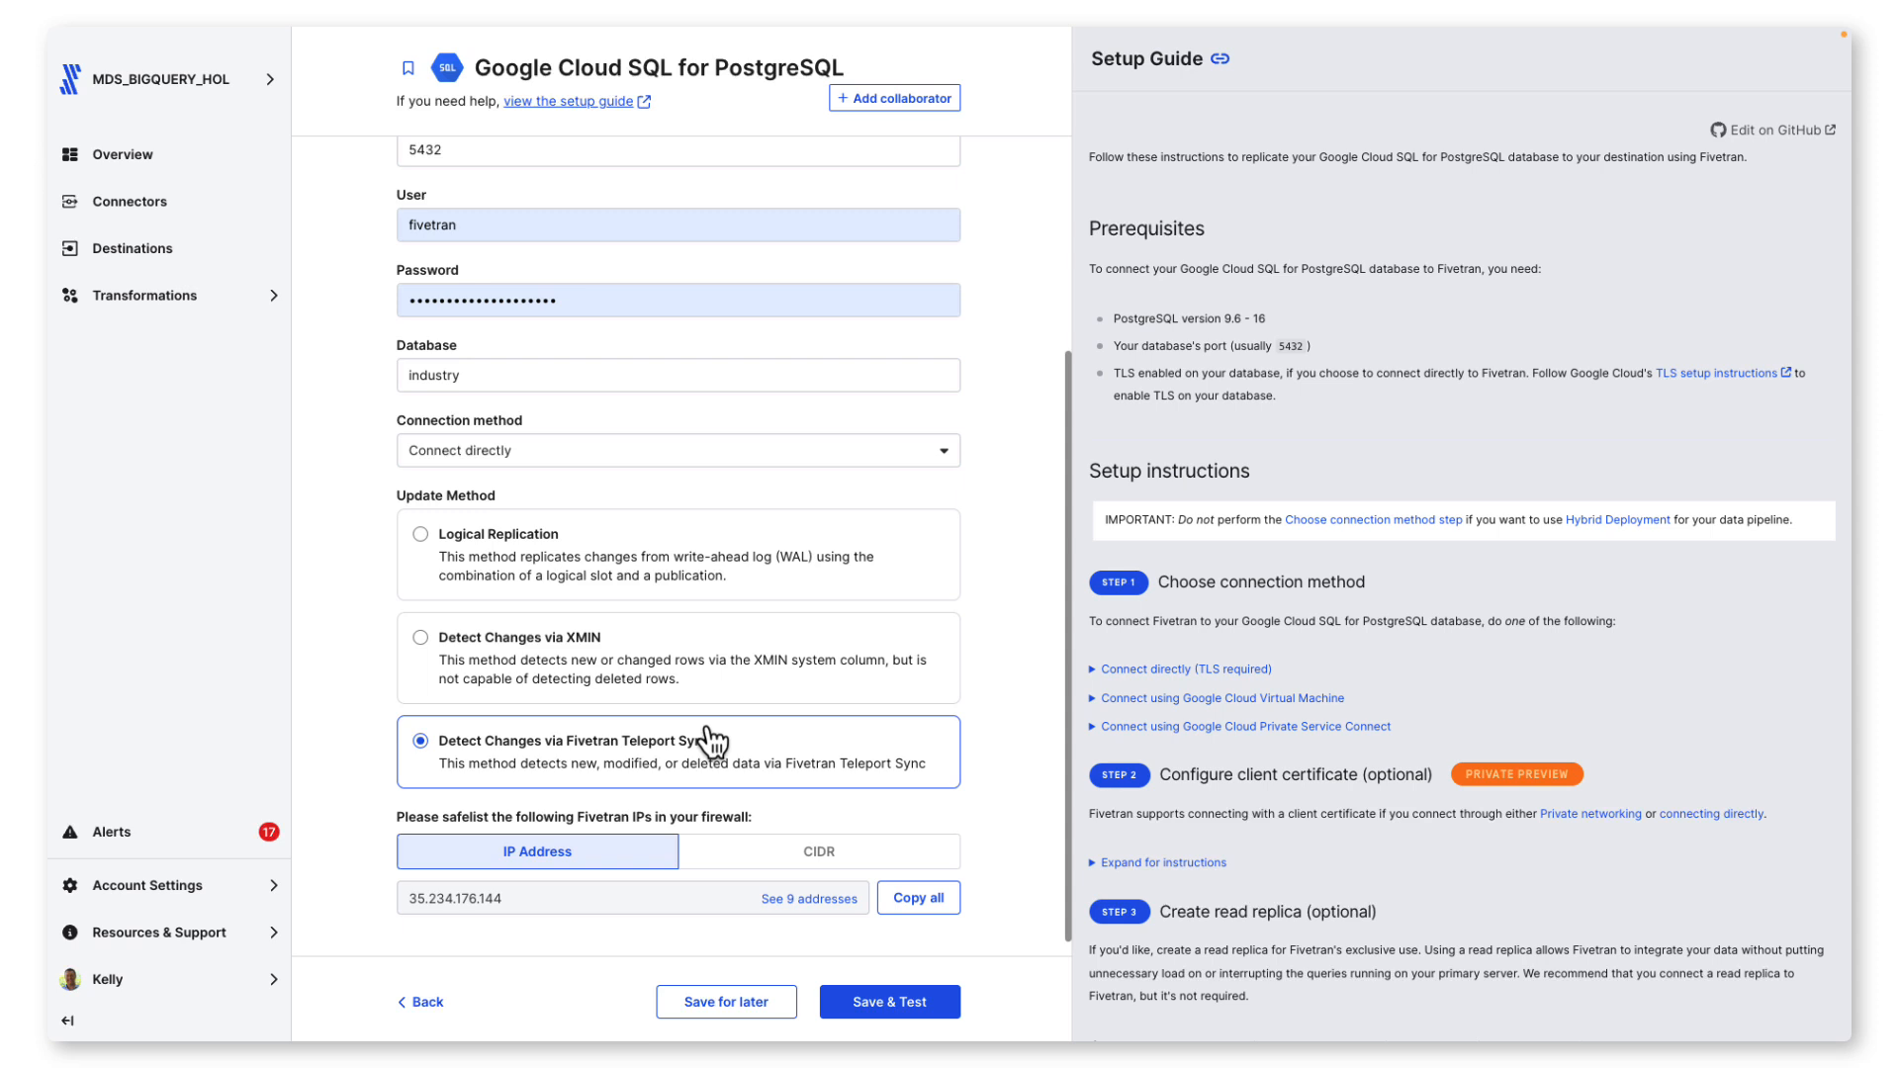
pyautogui.scroll(-1, 710, 742)
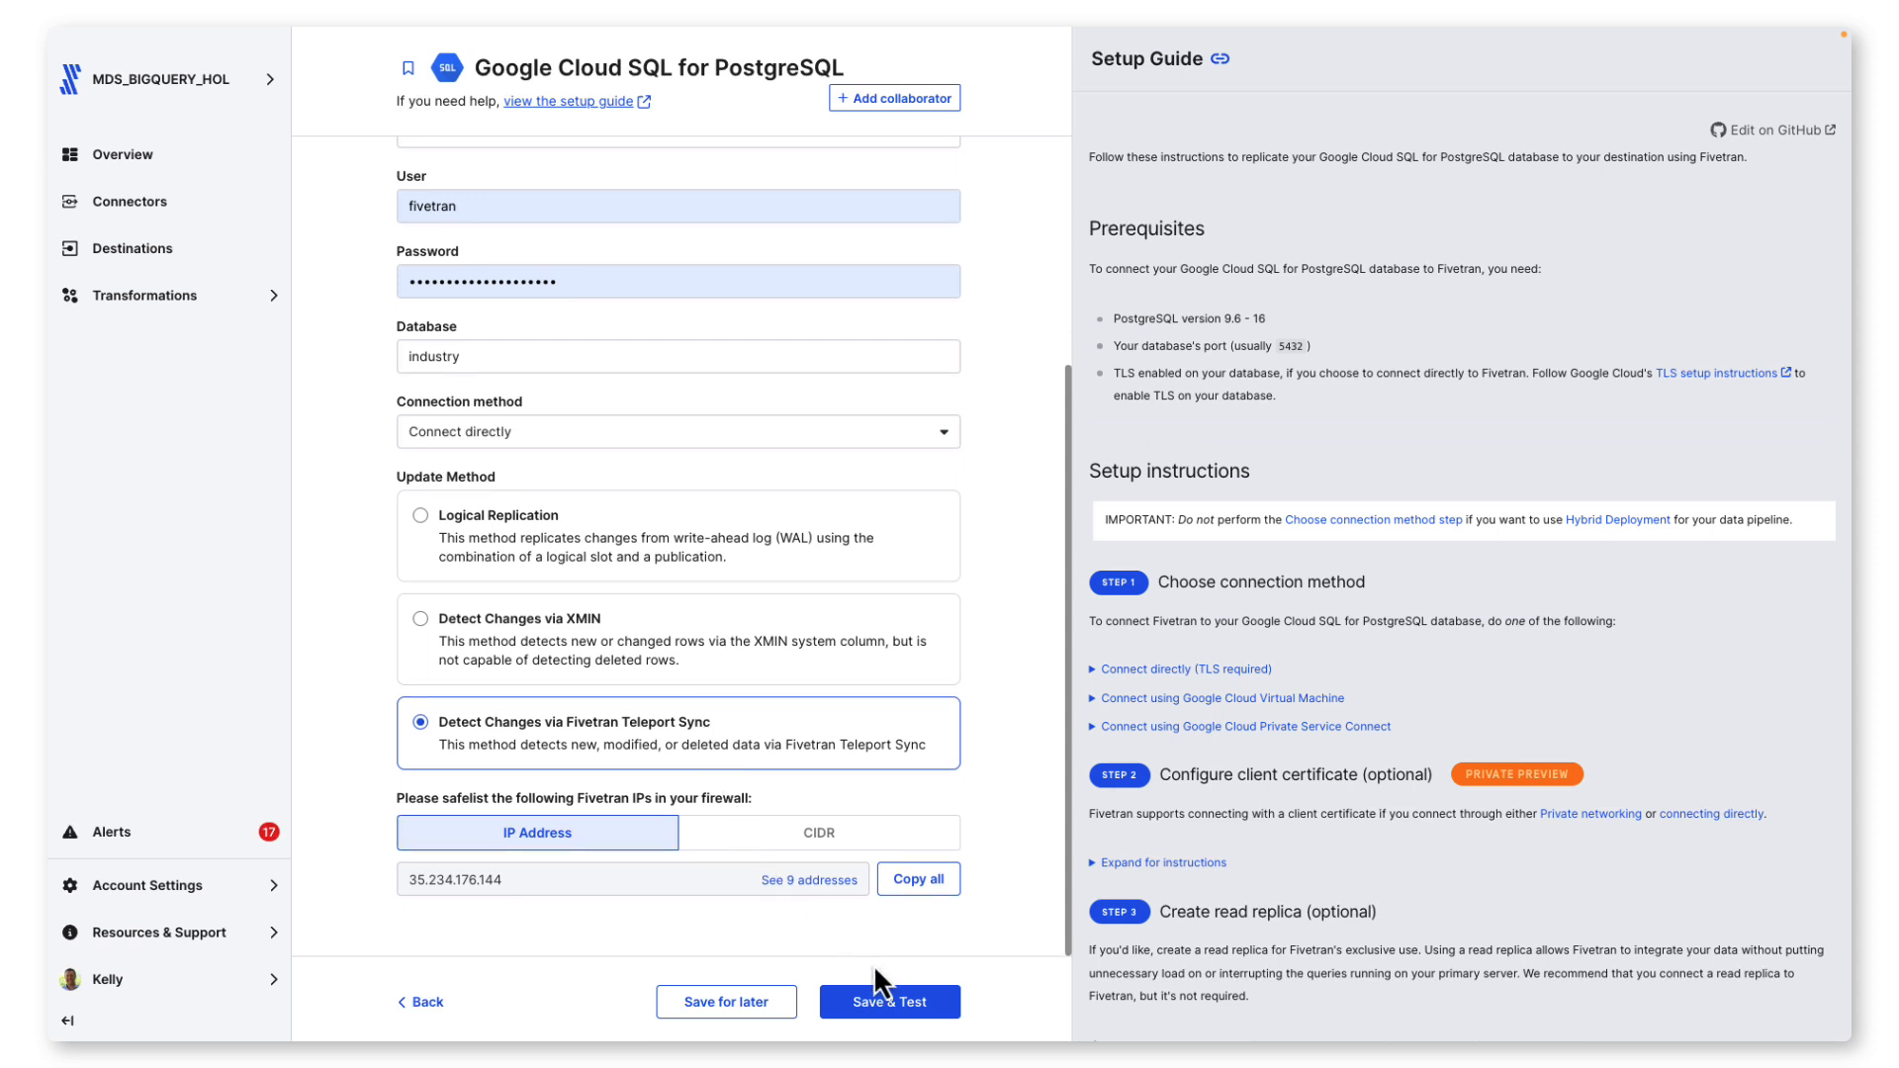
pyautogui.click(880, 1003)
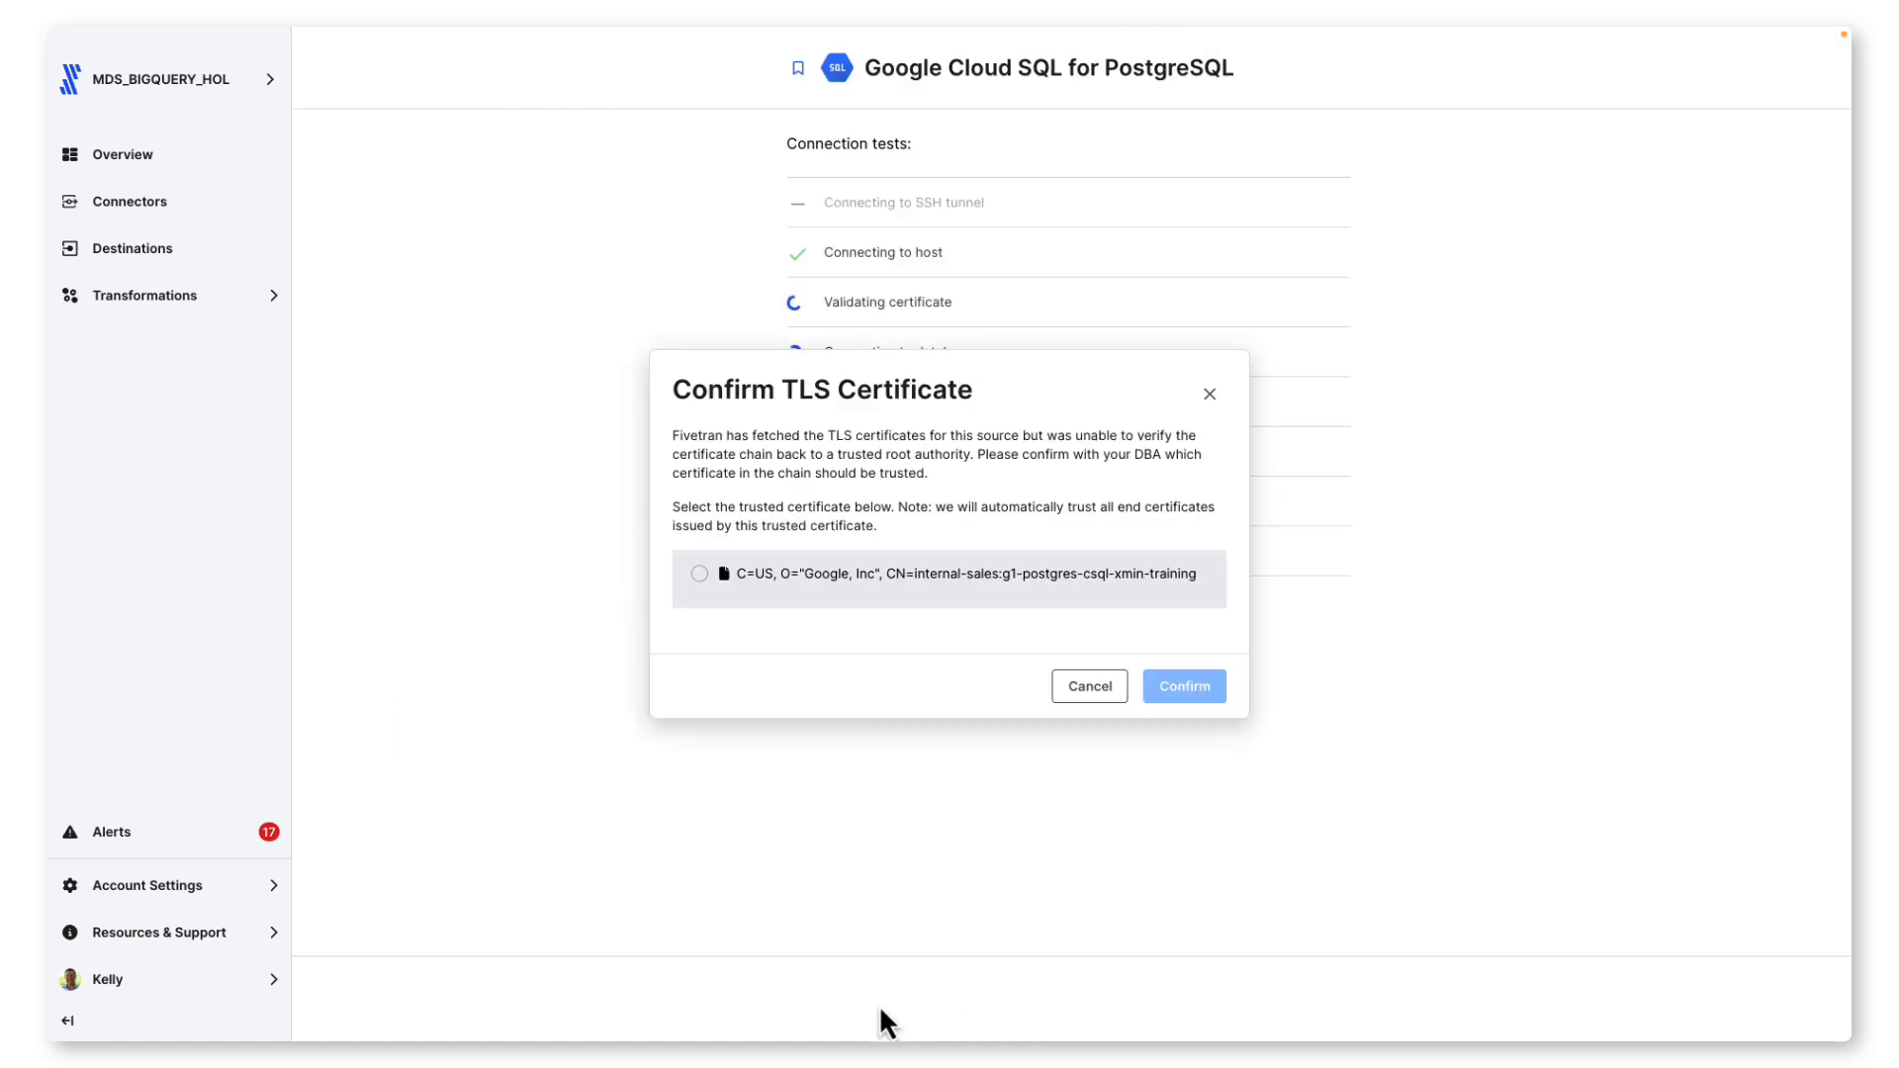
# Trust and confirm the Google TLS certificate, then continue from the connection tests to the data selection
pyautogui.click(700, 575)
pyautogui.click(1184, 842)
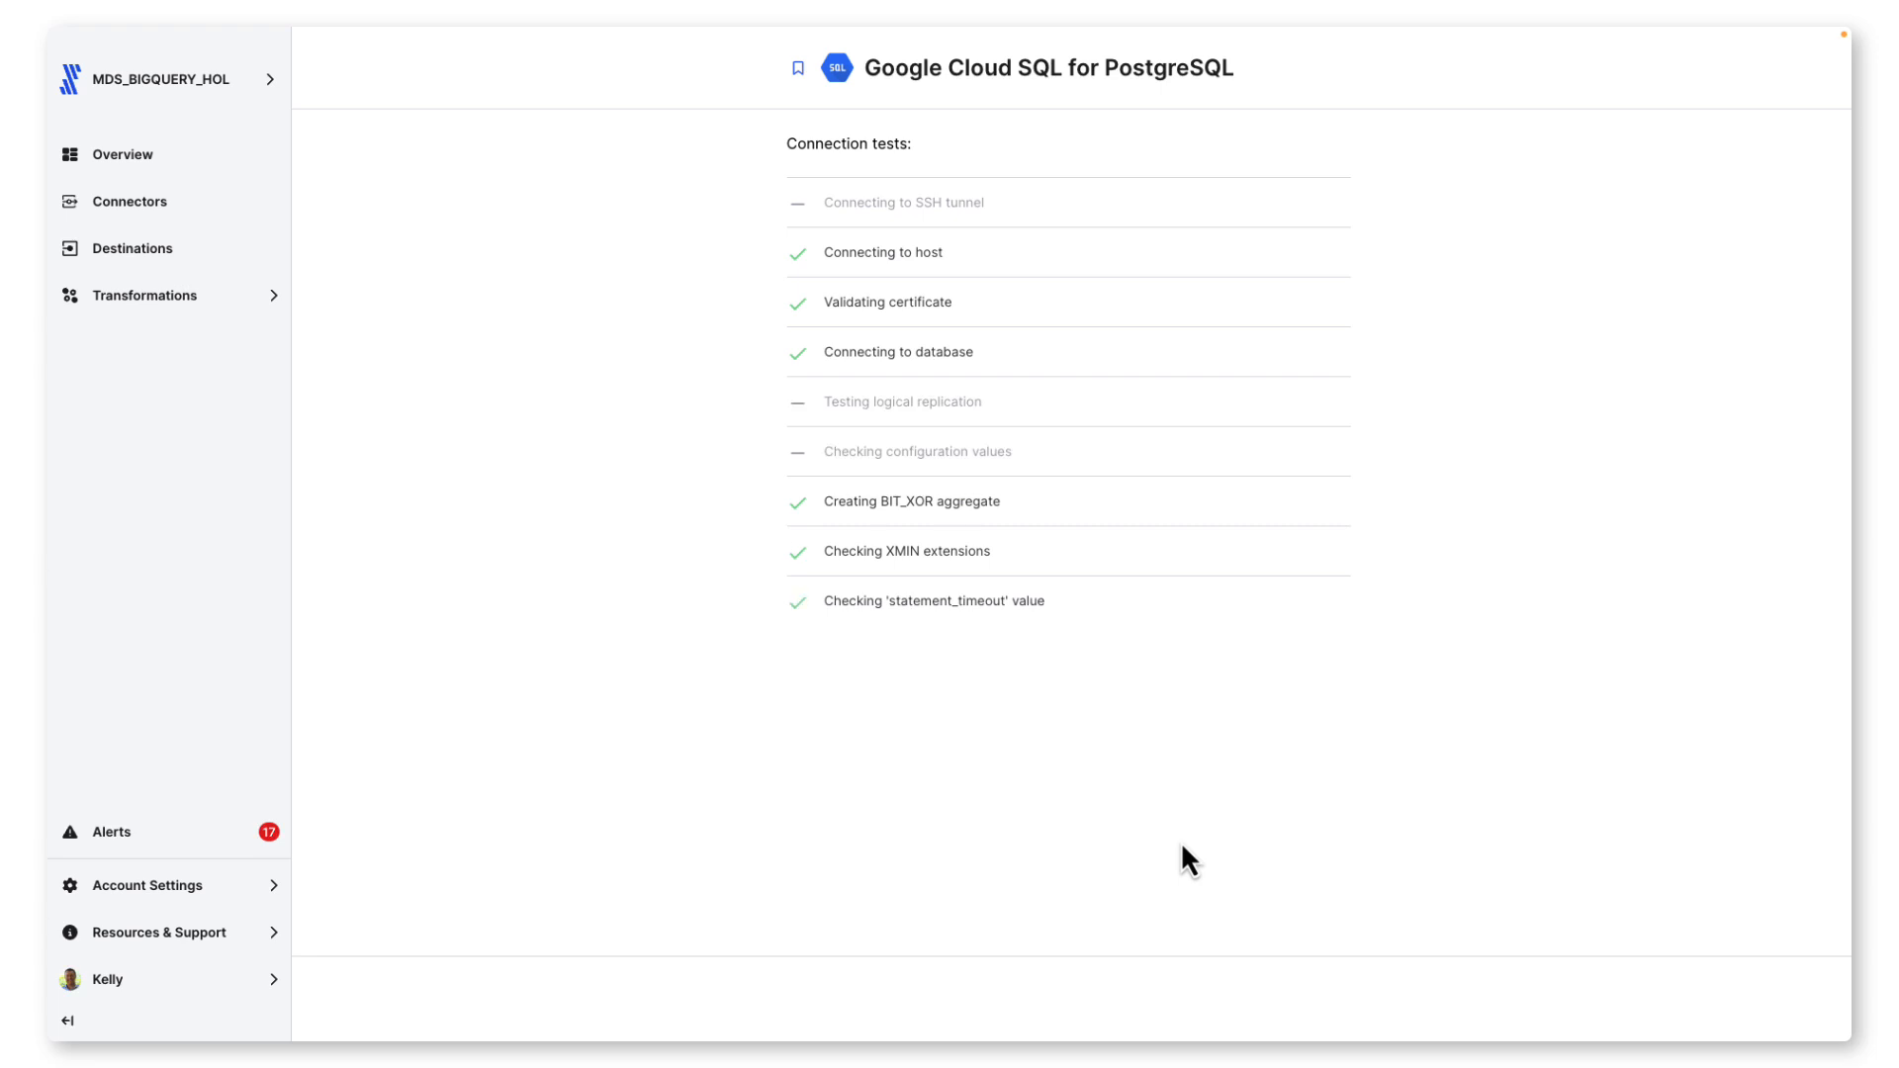
pyautogui.click(1256, 1007)
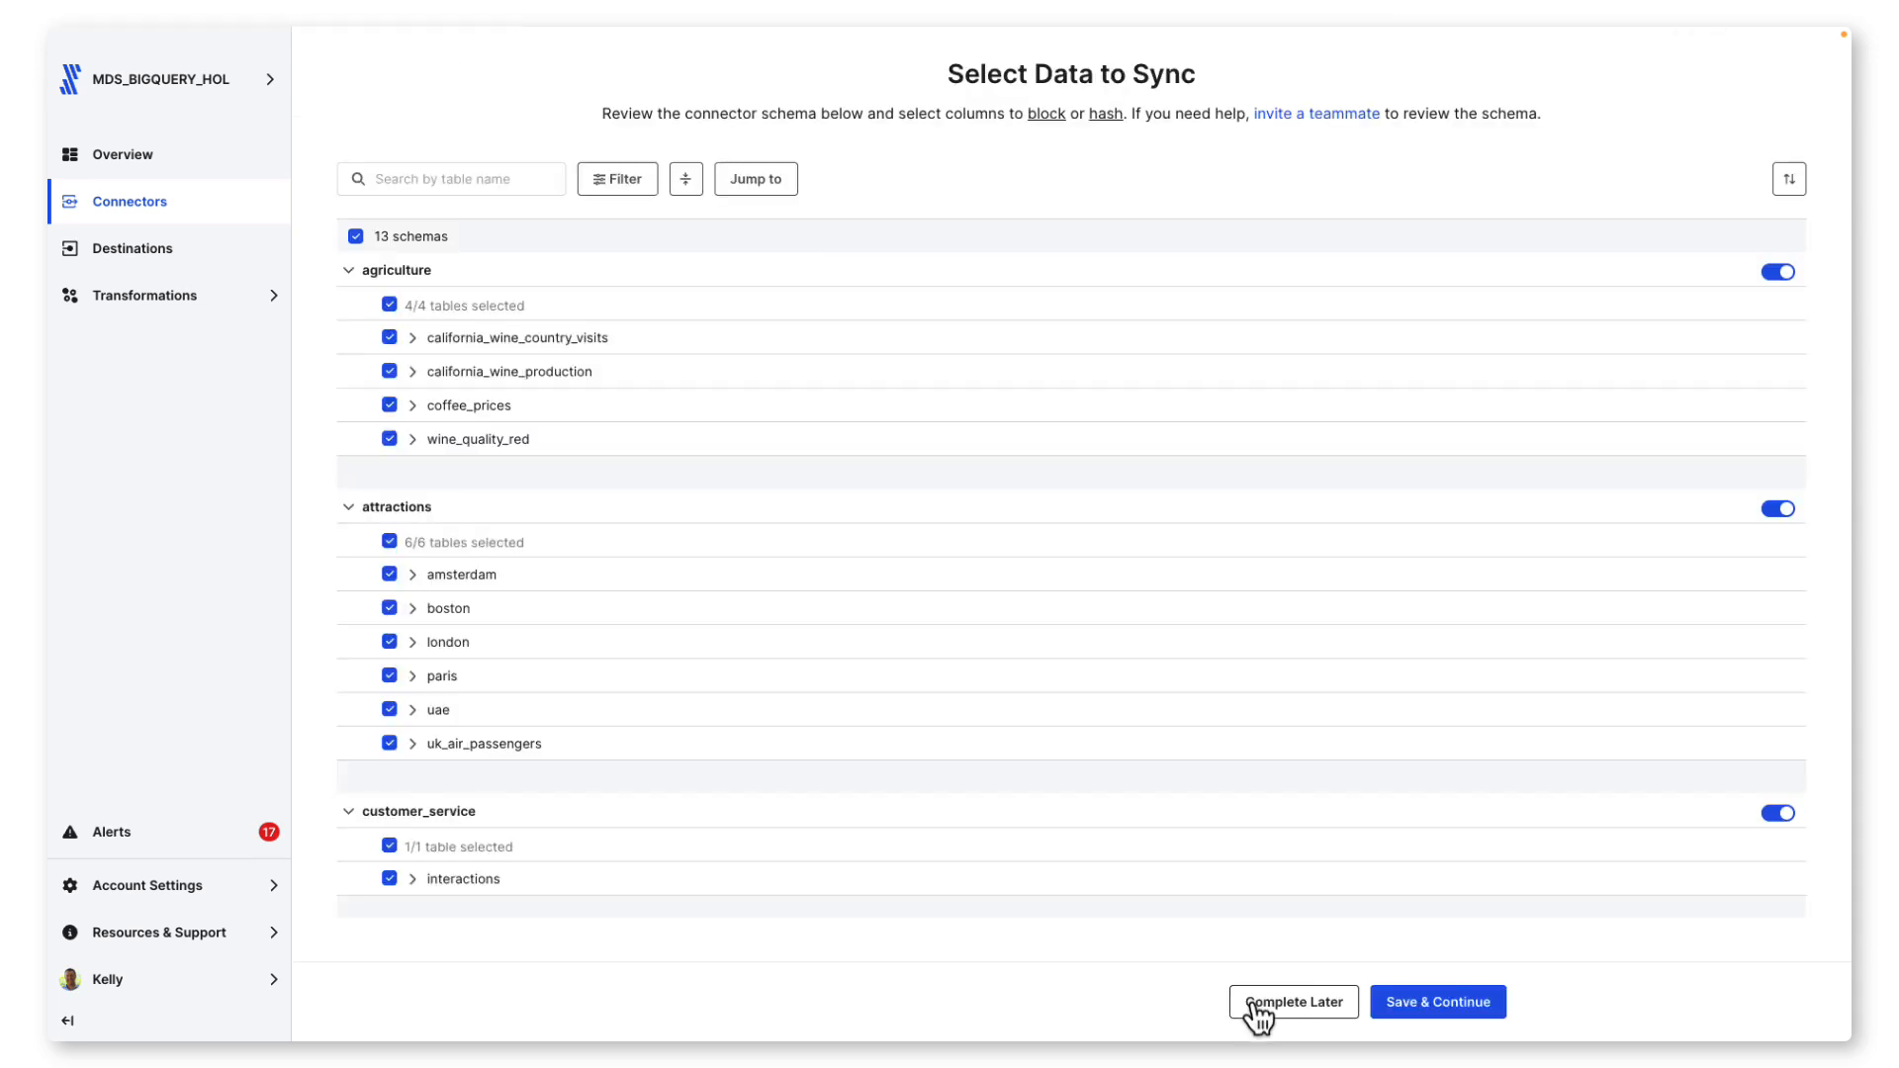
# Deselect all schemas, then include only the california_wine_country_visits table of the agriculture schema in the sync
pyautogui.click(355, 236)
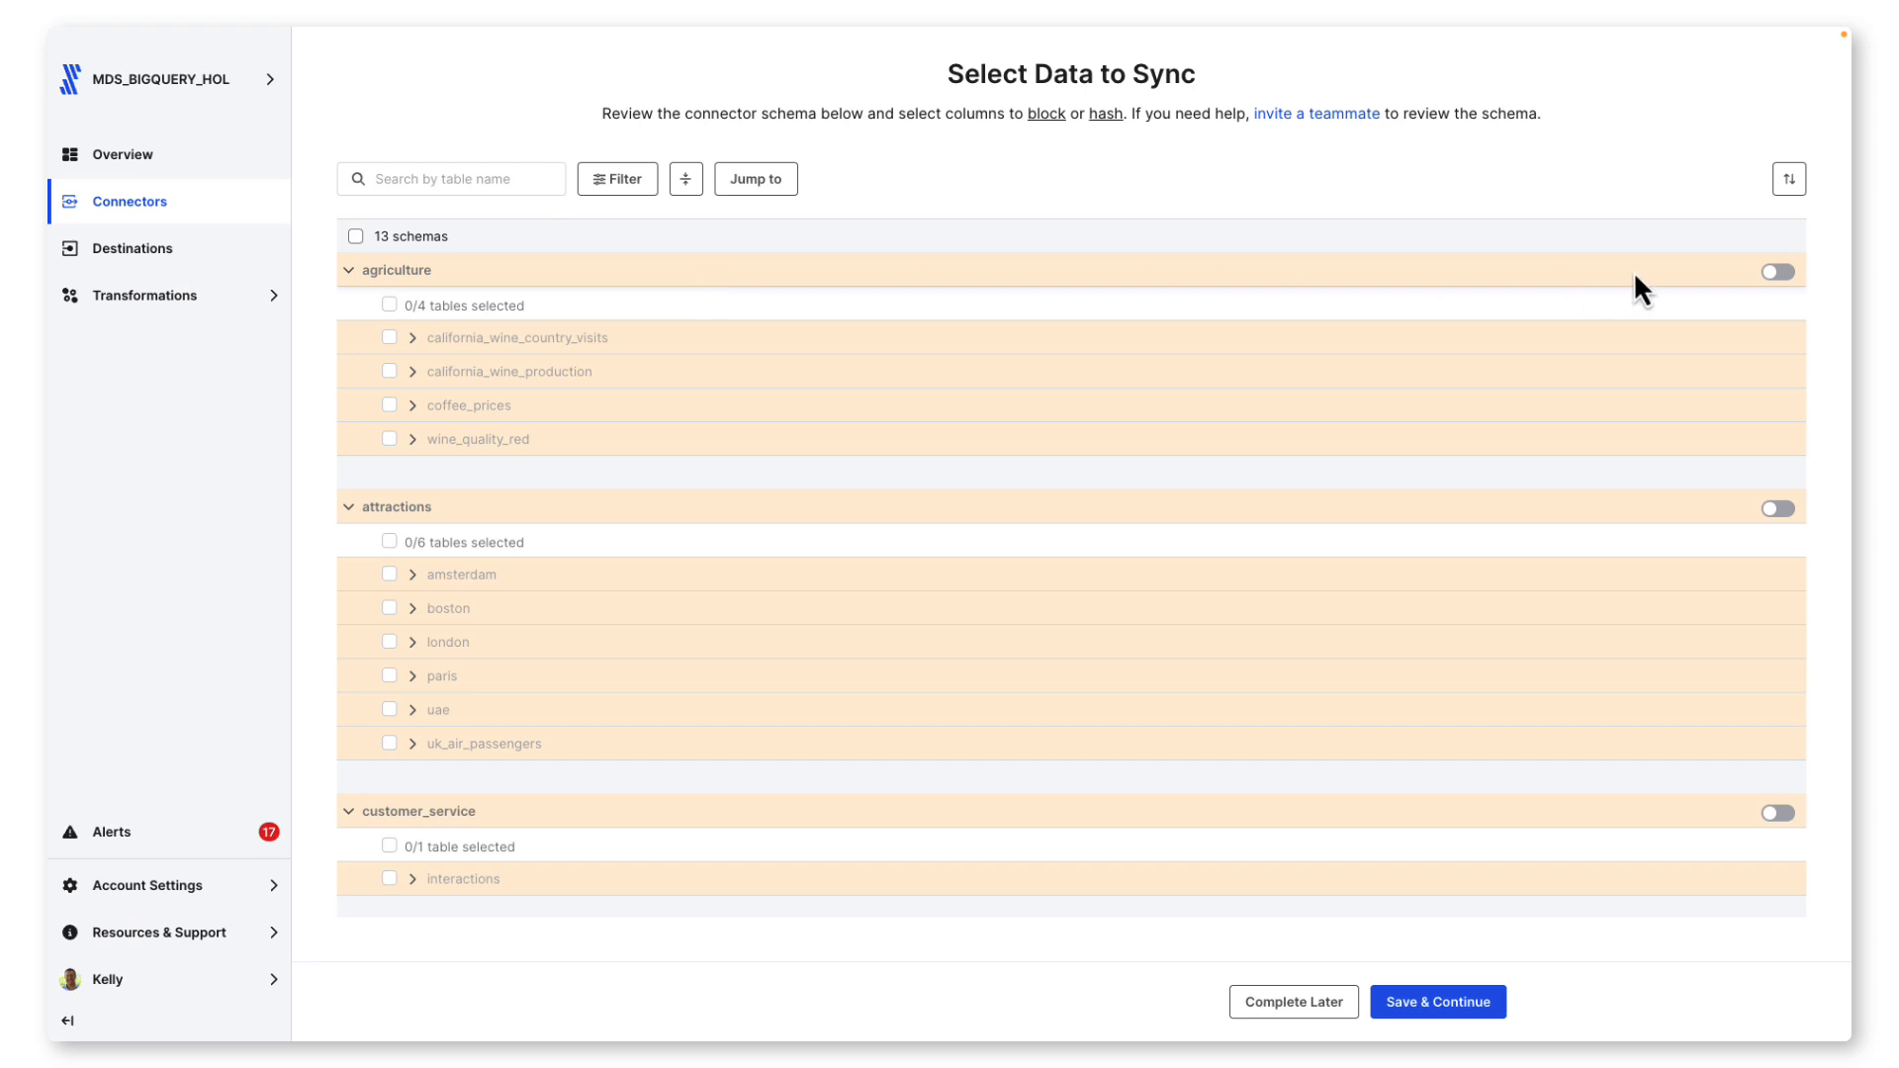
pyautogui.click(1778, 272)
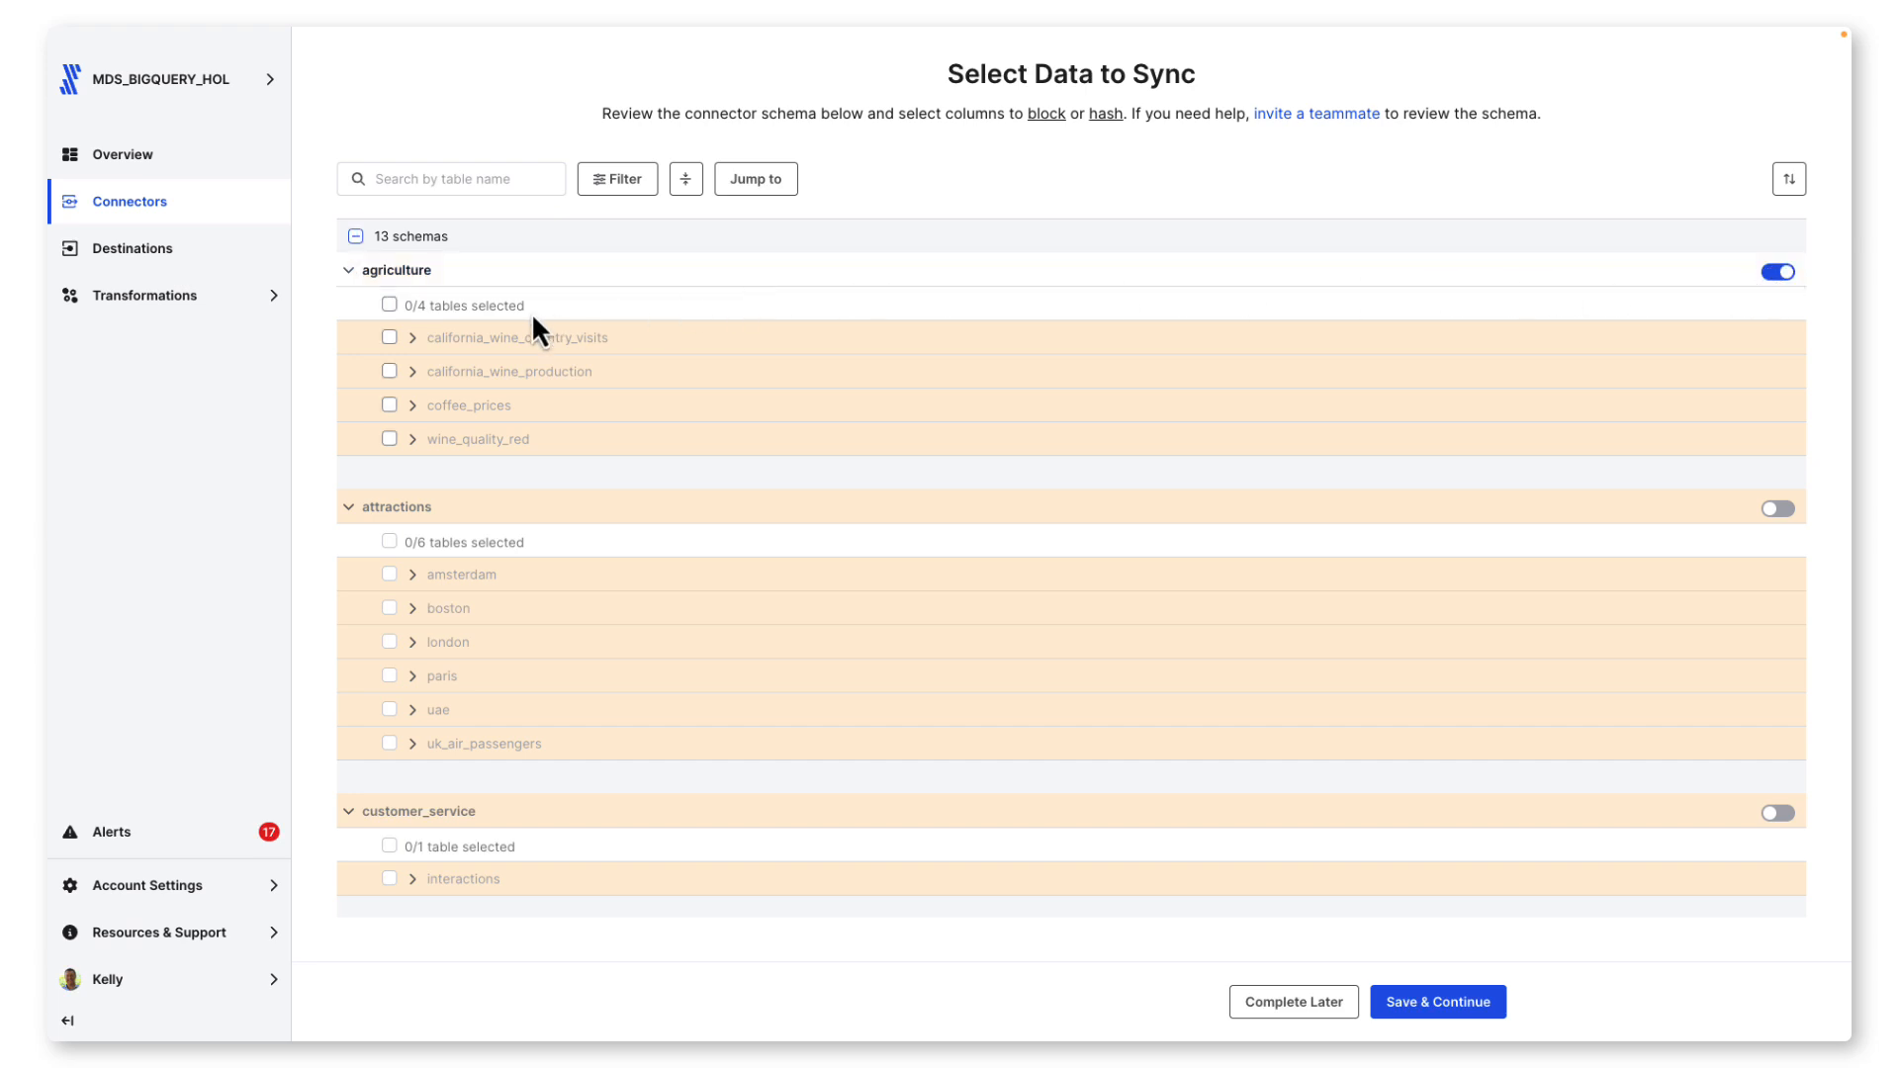
pyautogui.click(390, 337)
# Expand the california_wine_country_visits table and examine its row filter form and the address column's hashing options
pyautogui.click(413, 338)
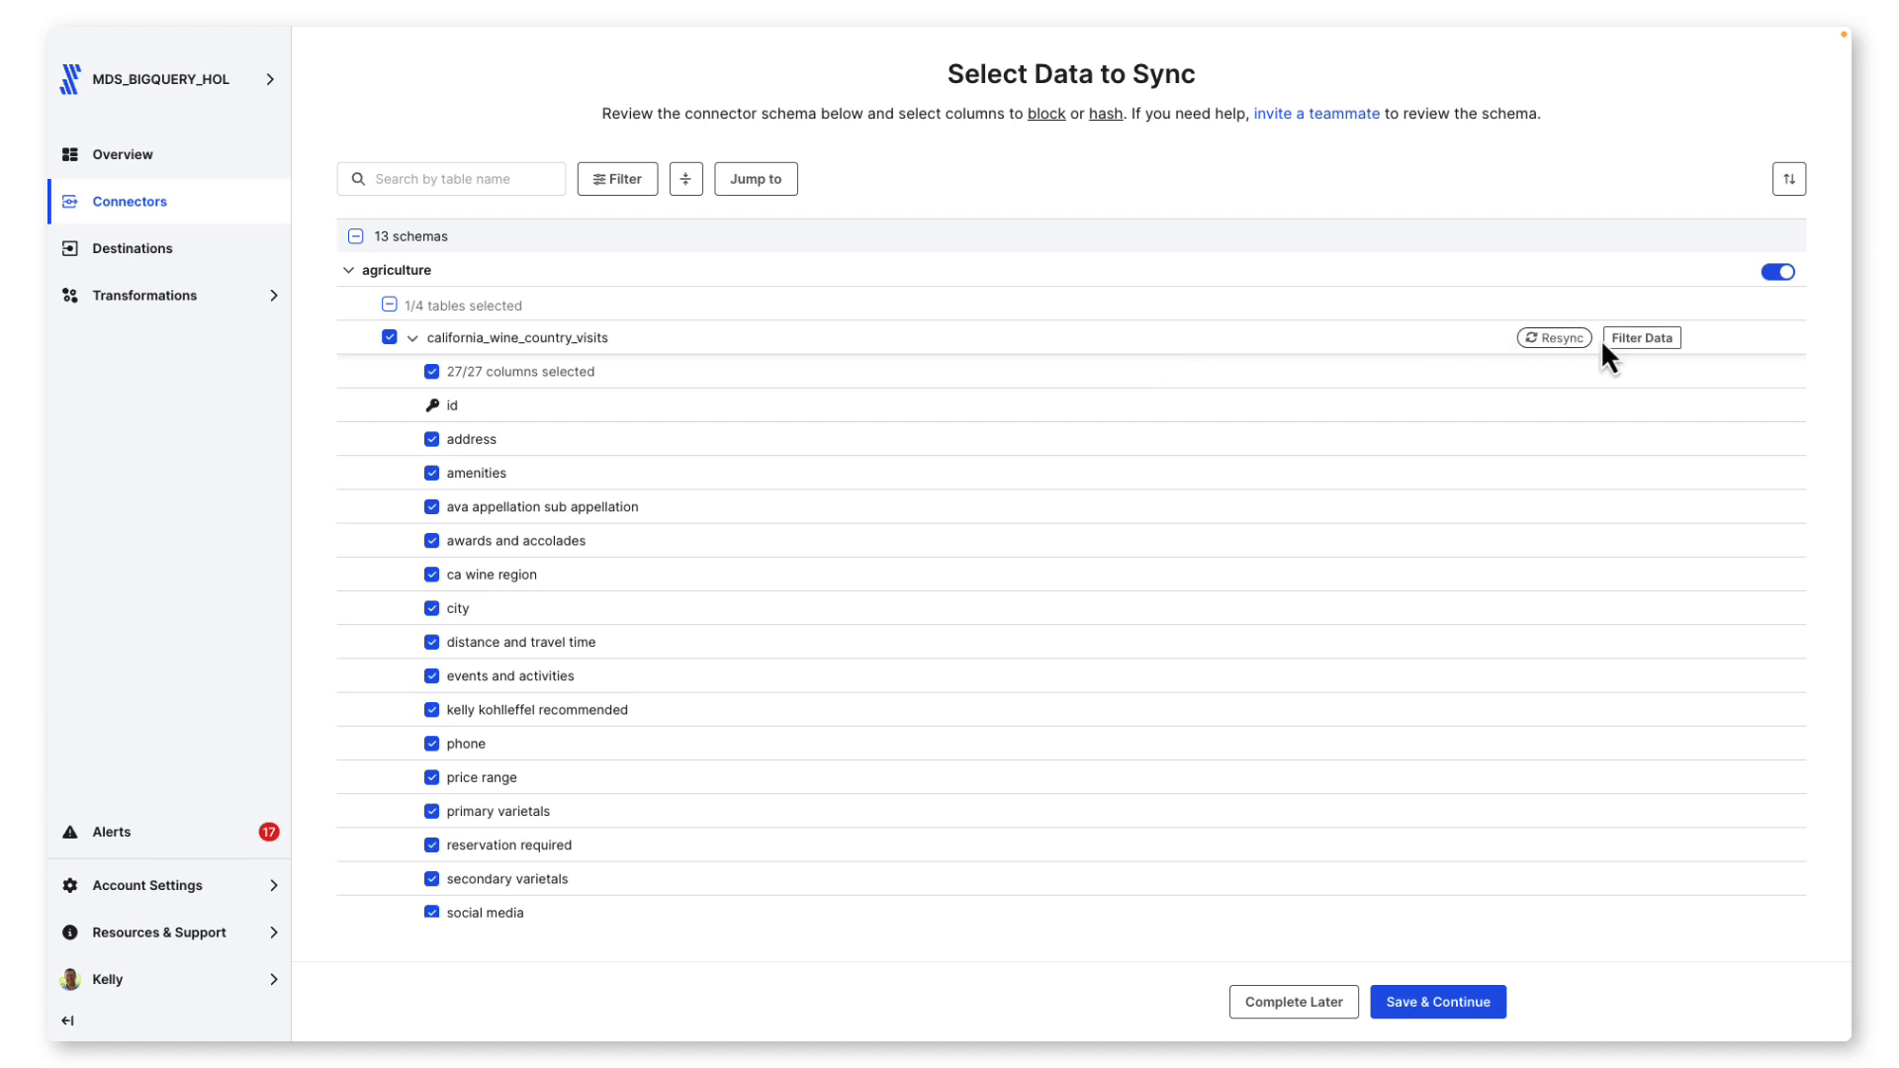
pyautogui.click(1639, 341)
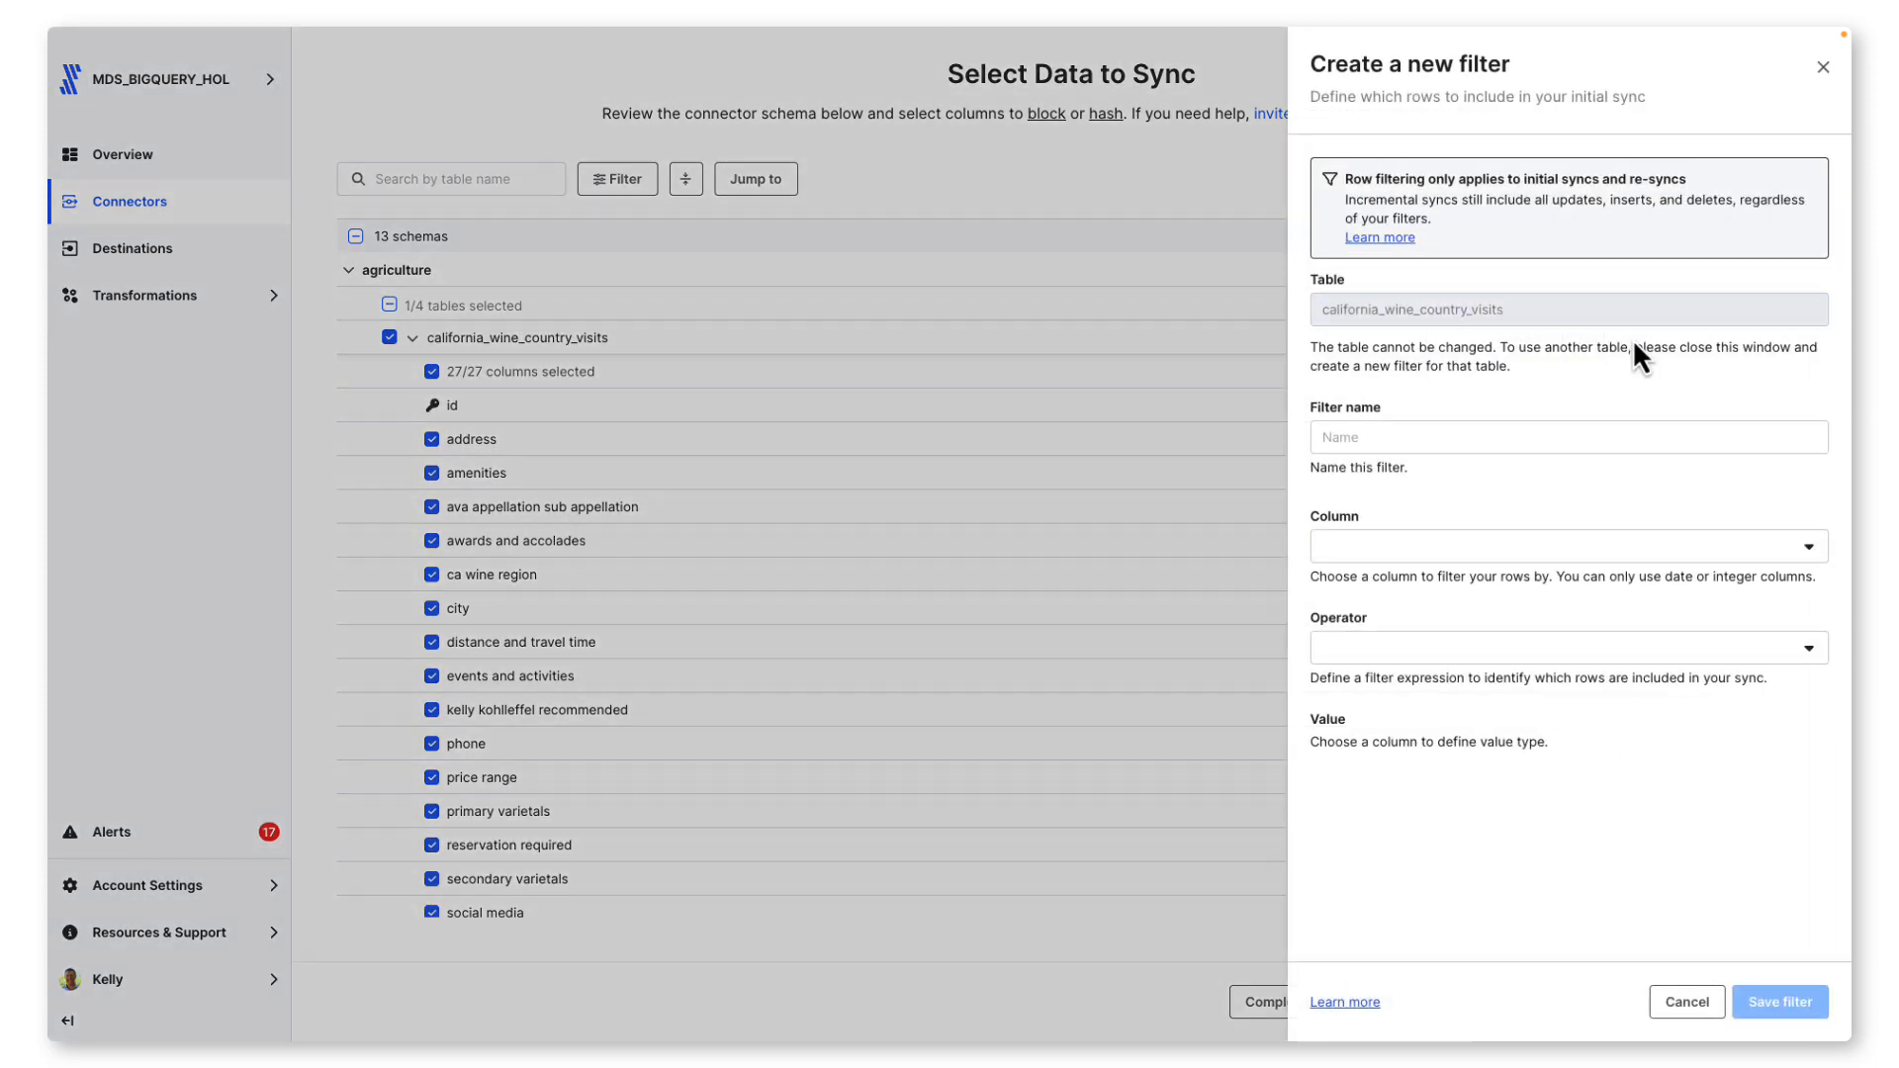
pyautogui.click(1823, 74)
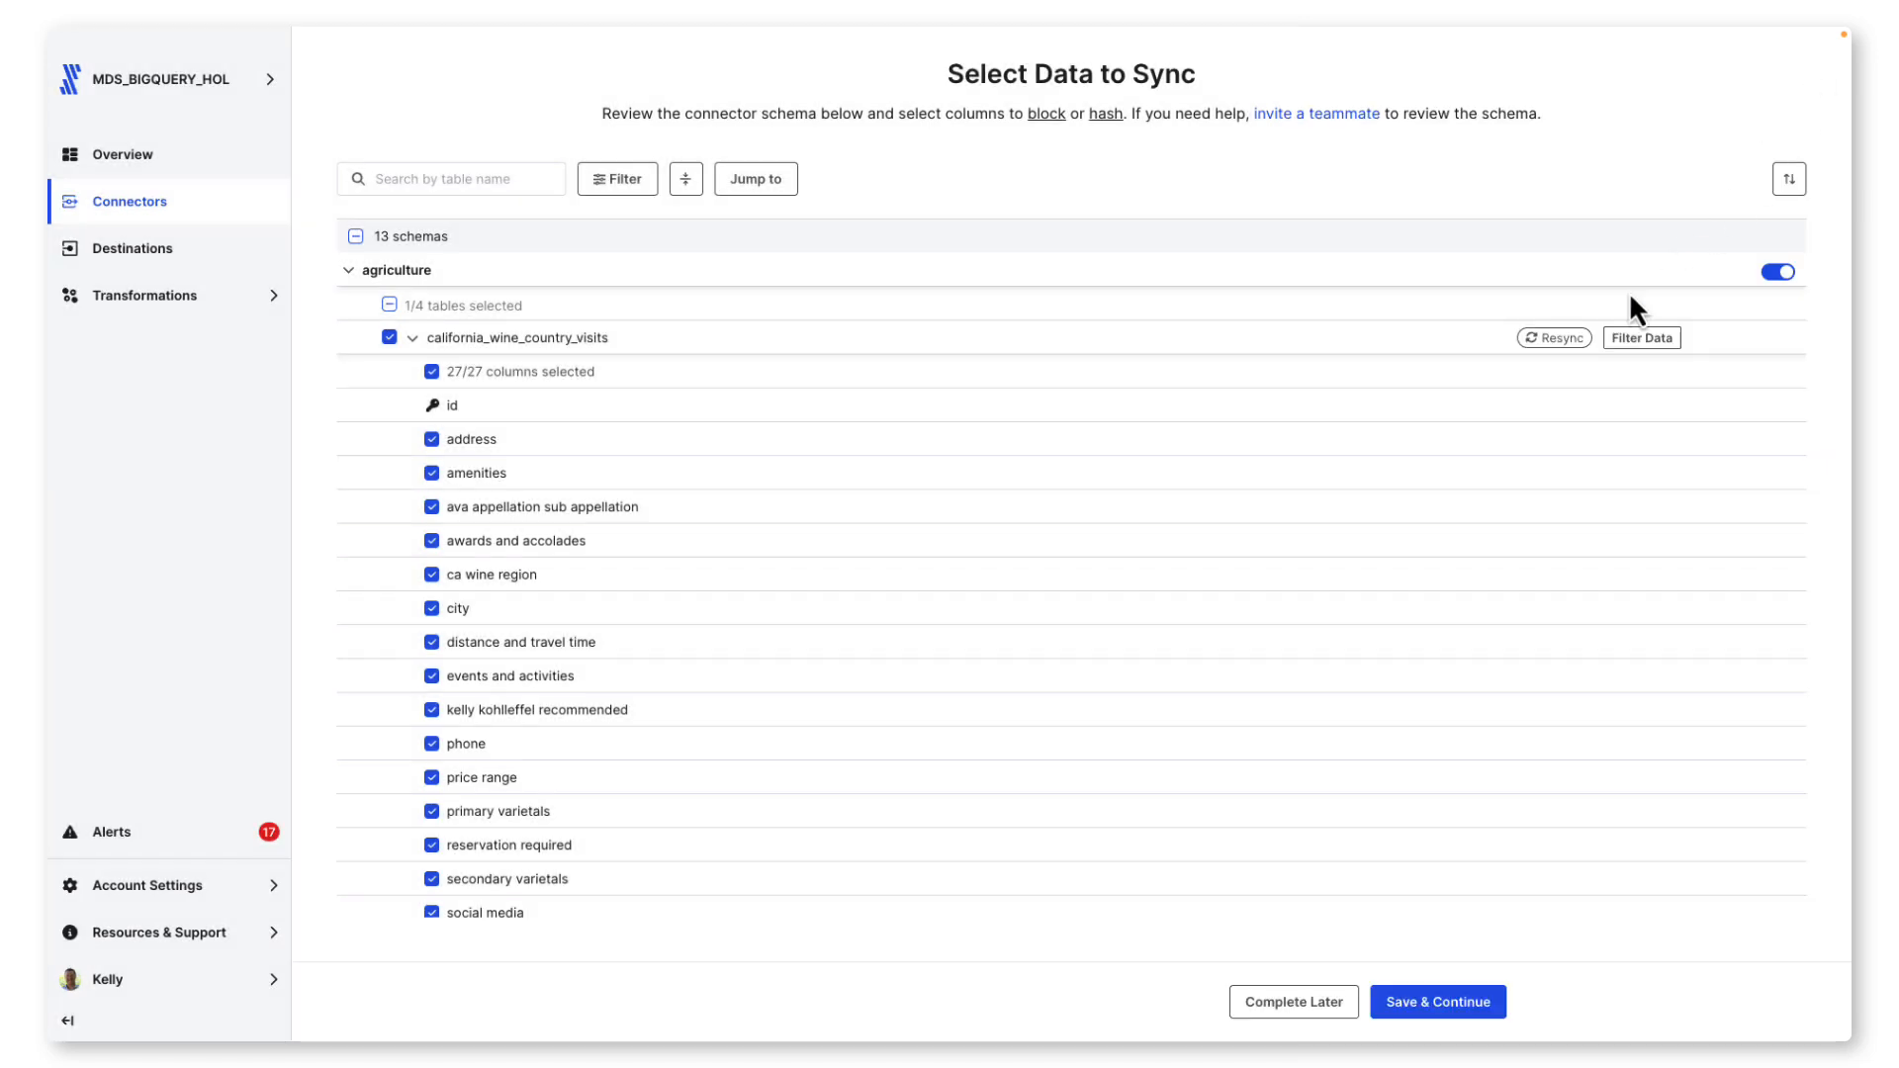
pyautogui.moveTo(1545, 436)
pyautogui.click(1664, 442)
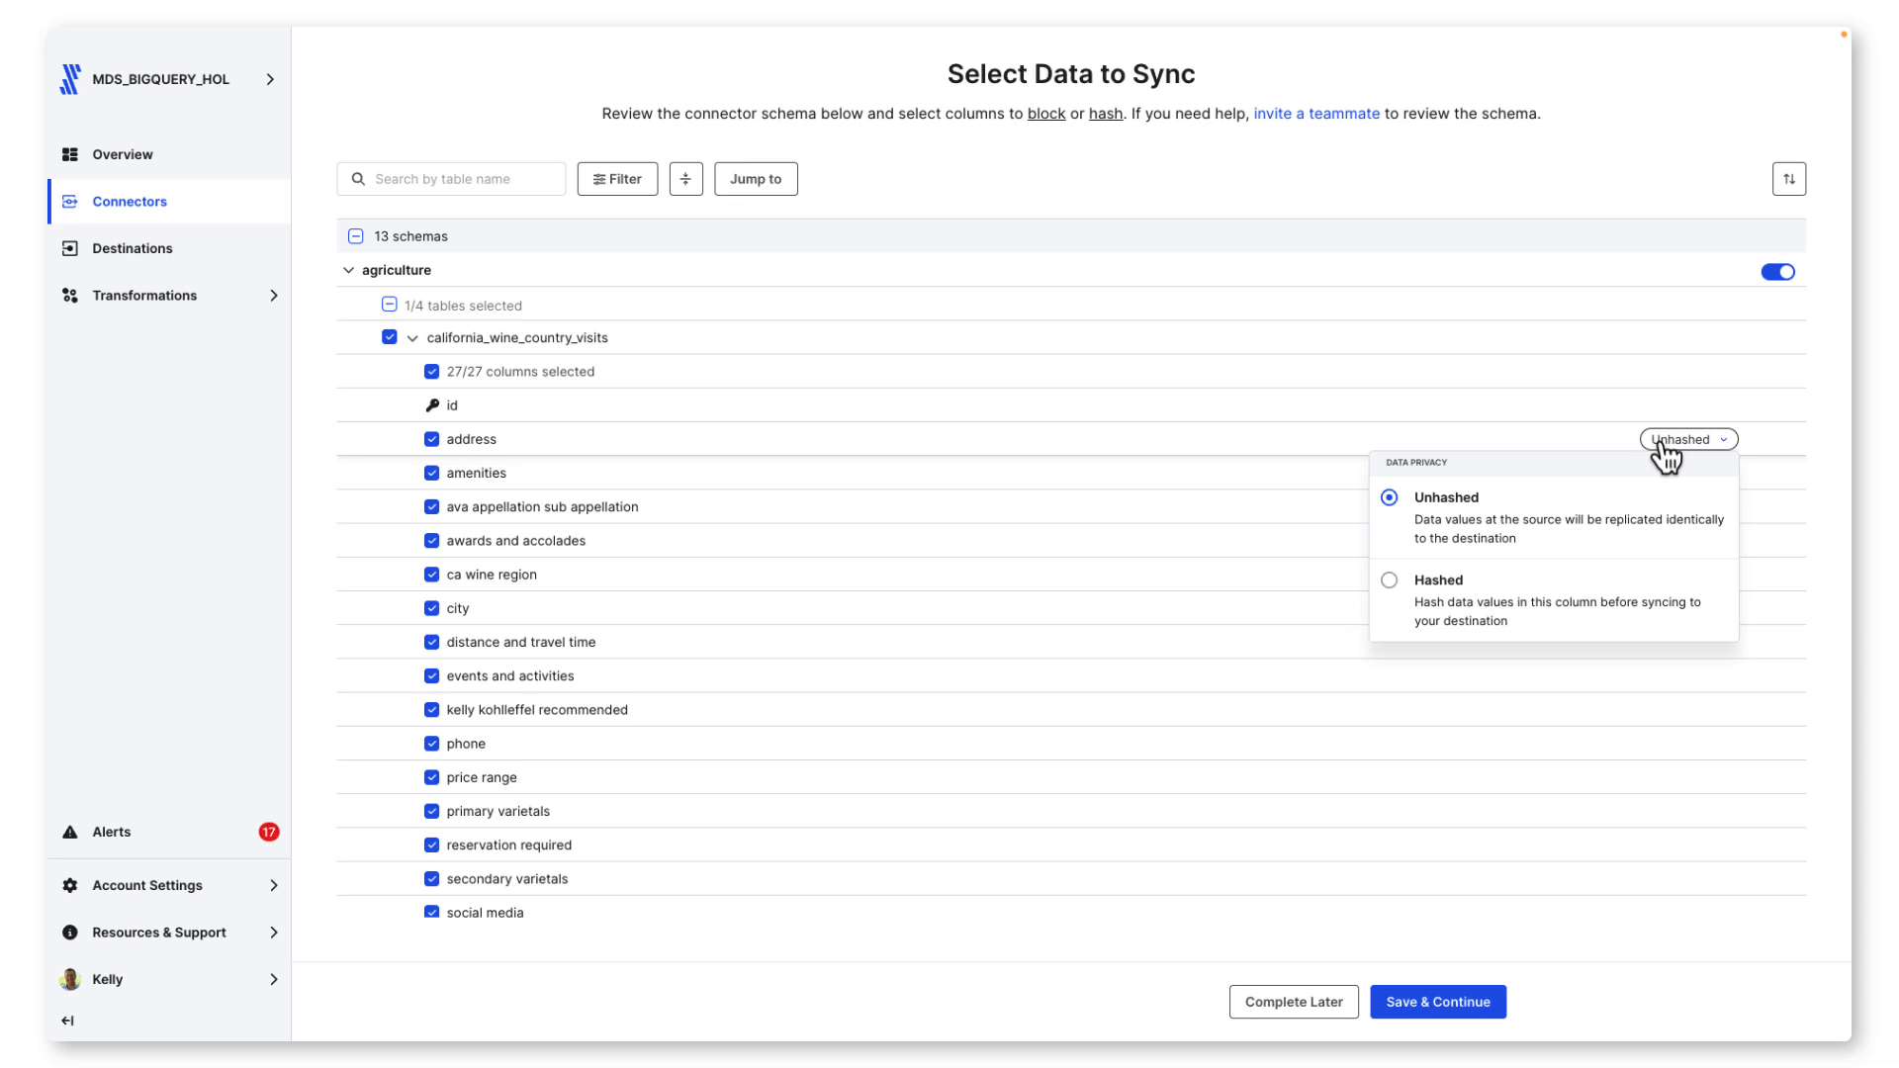
pyautogui.click(1665, 446)
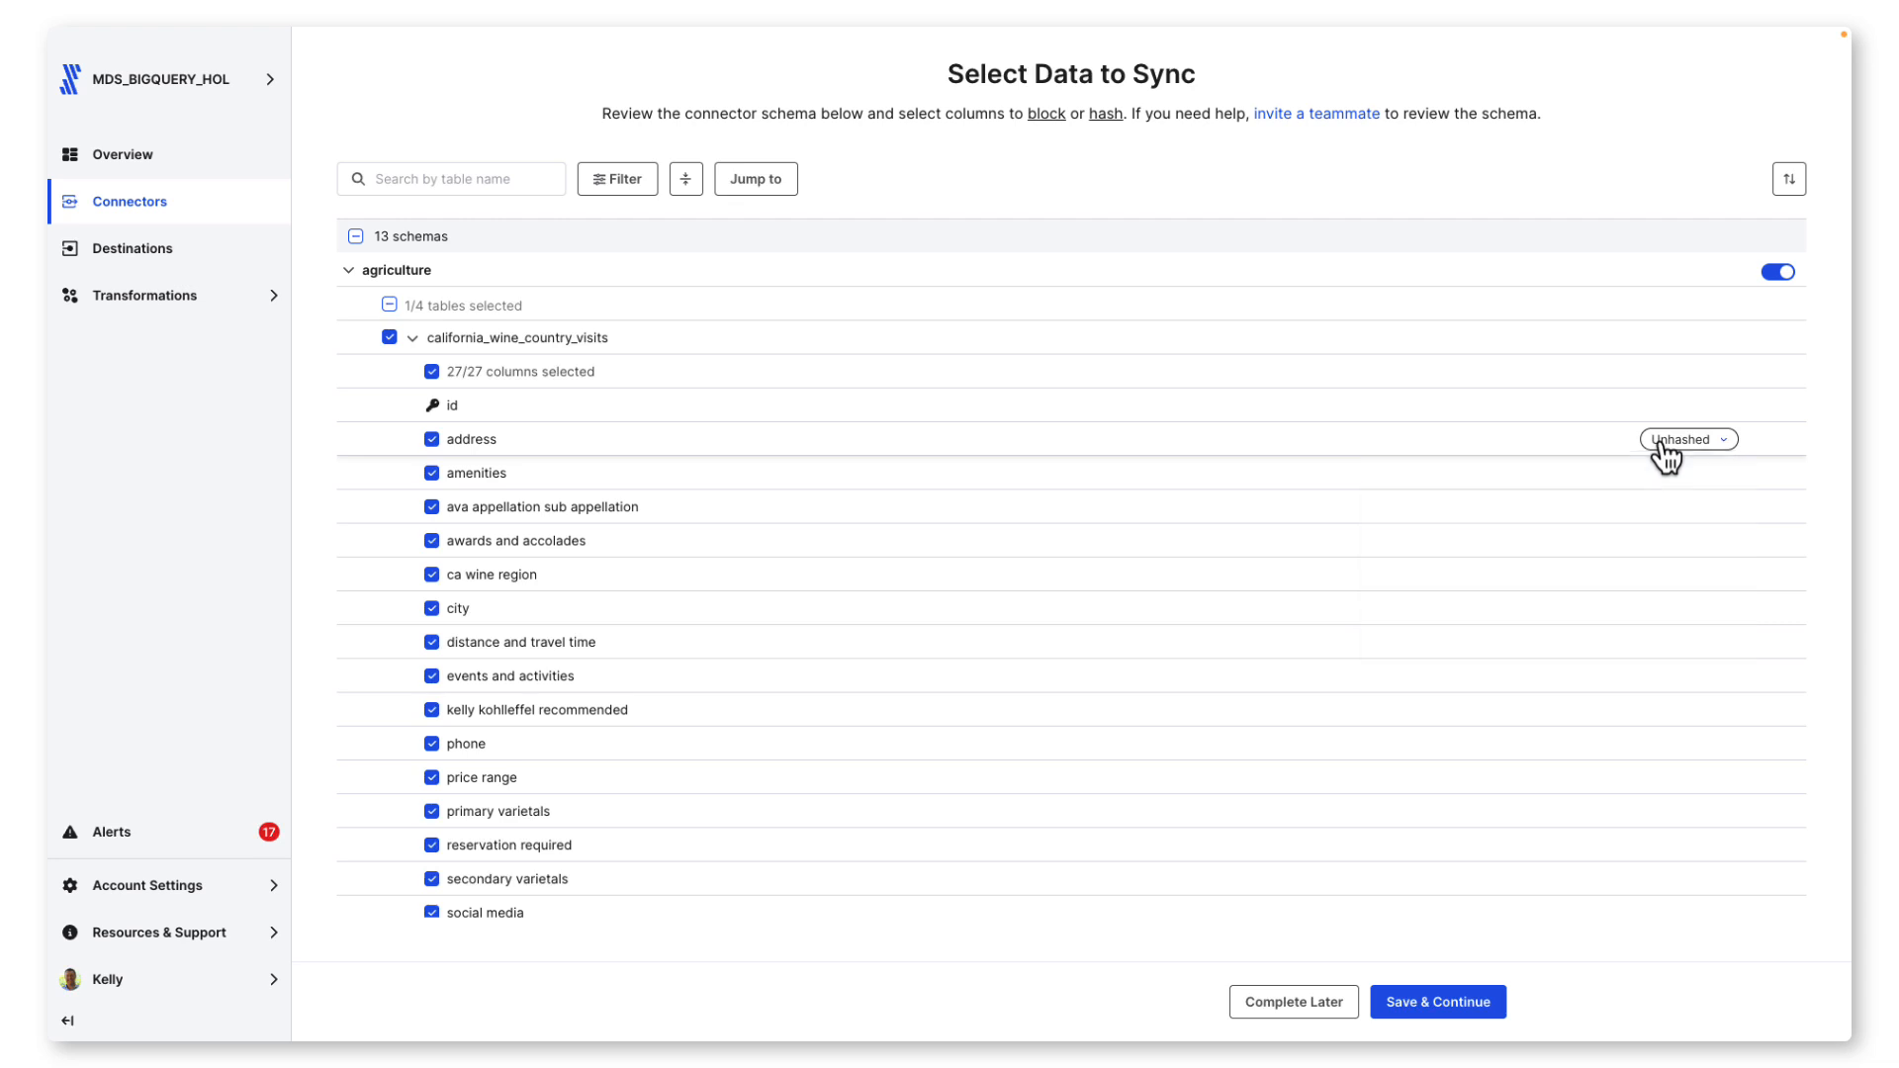
# Save the data selection with Allow all for schema changes and start the connector's initial sync
pyautogui.click(1446, 1004)
pyautogui.click(1044, 500)
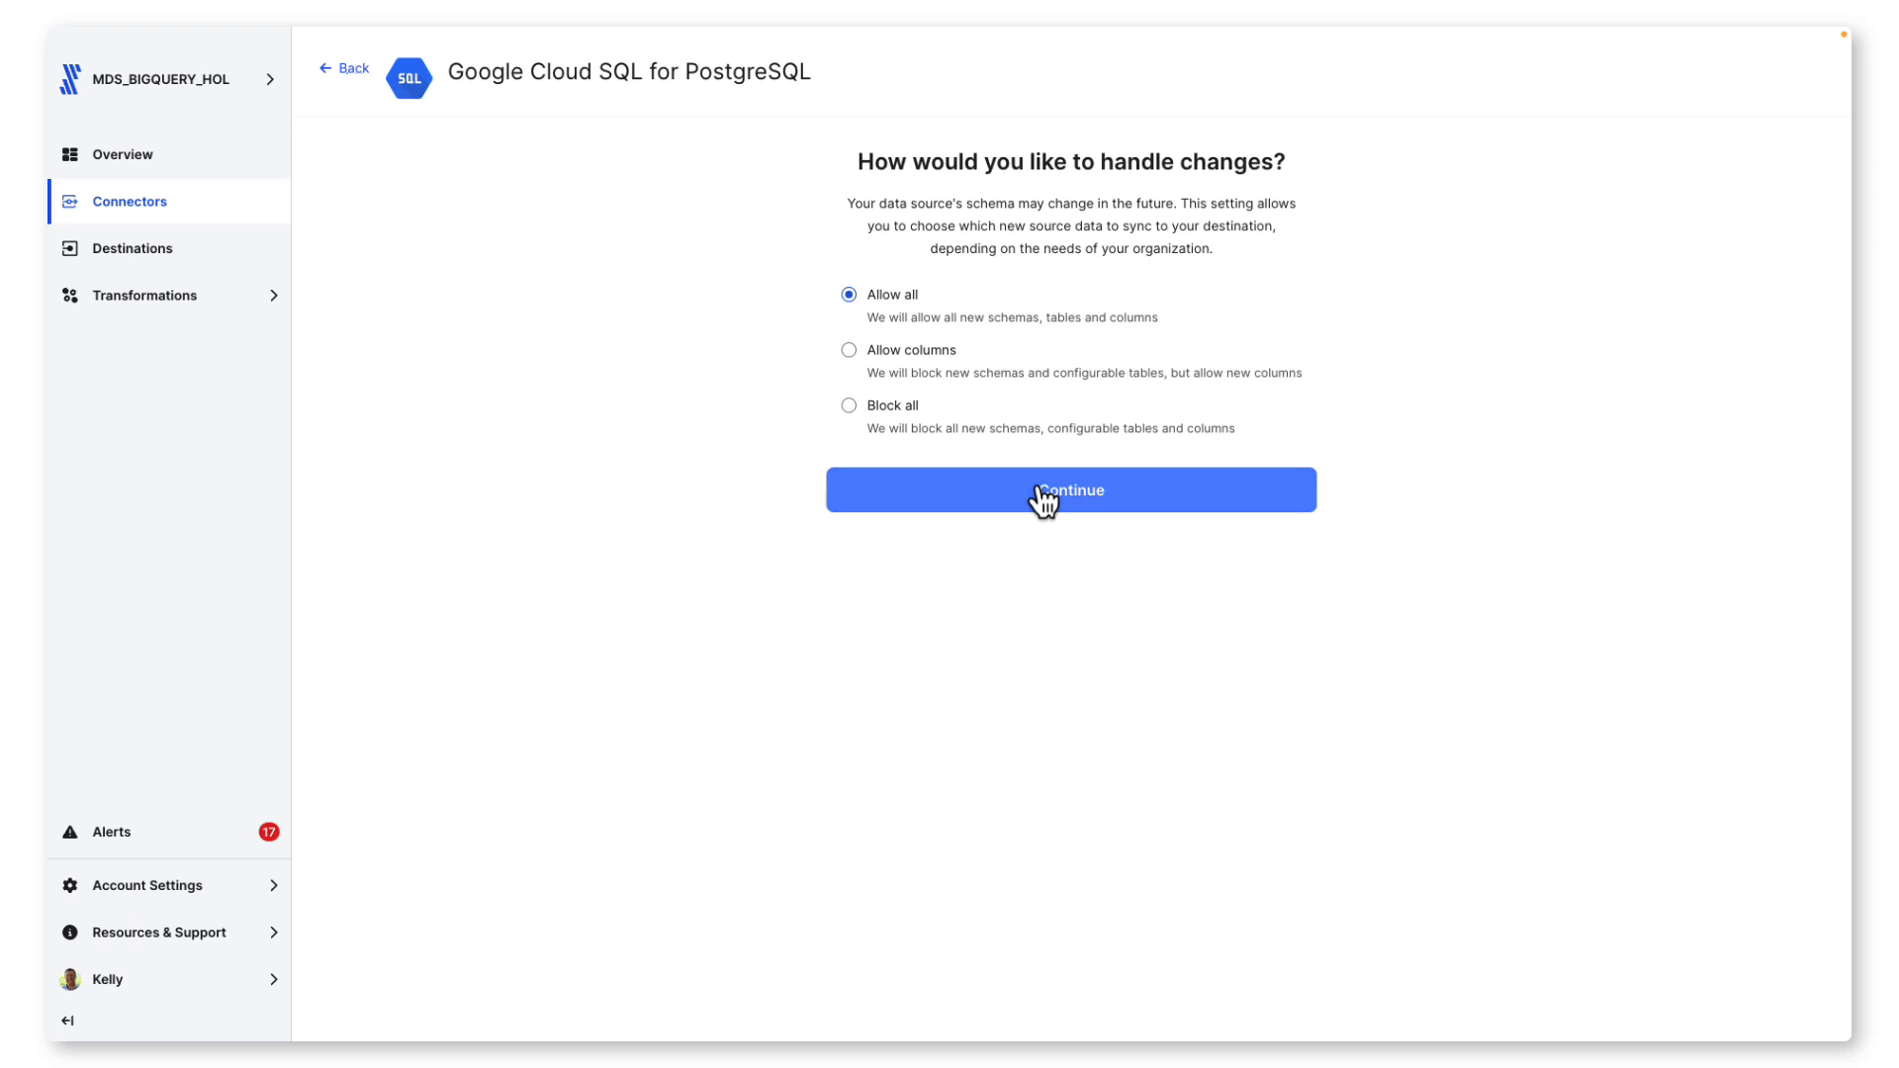
pyautogui.click(1039, 495)
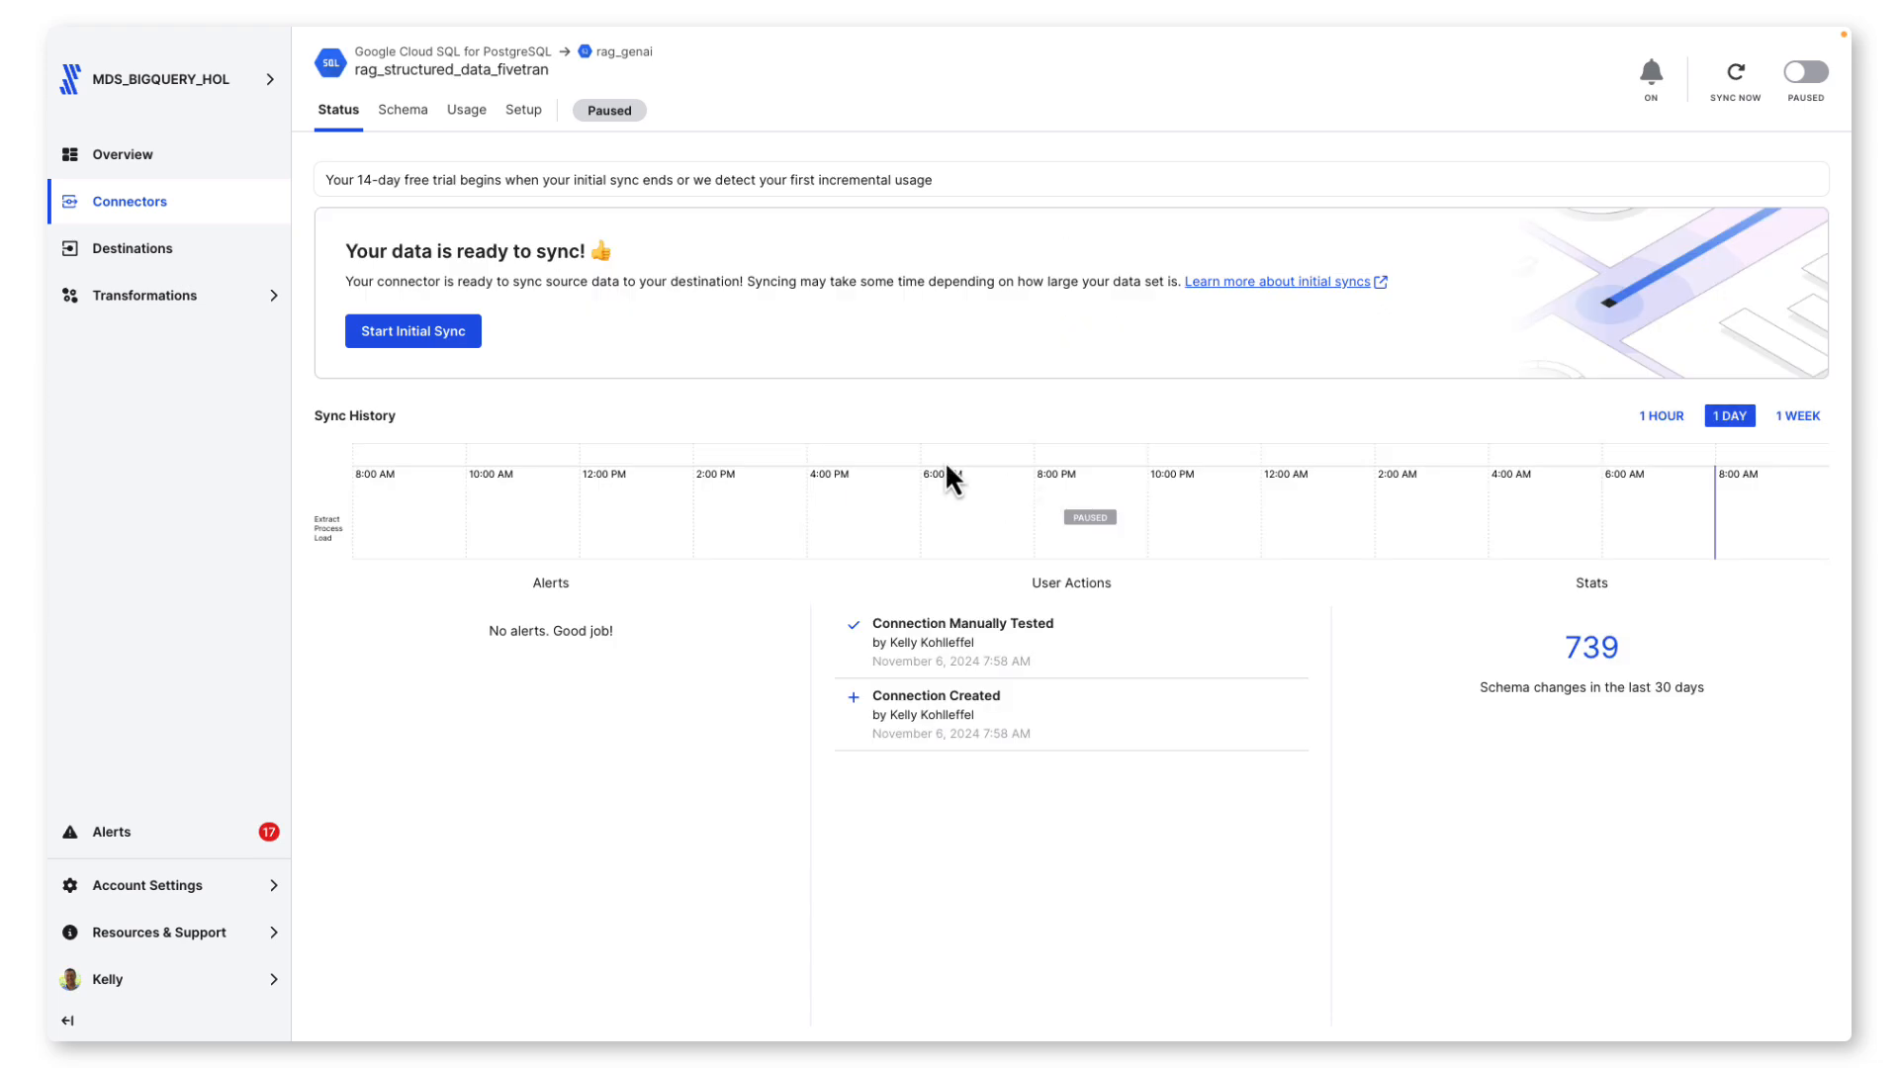
pyautogui.click(413, 331)
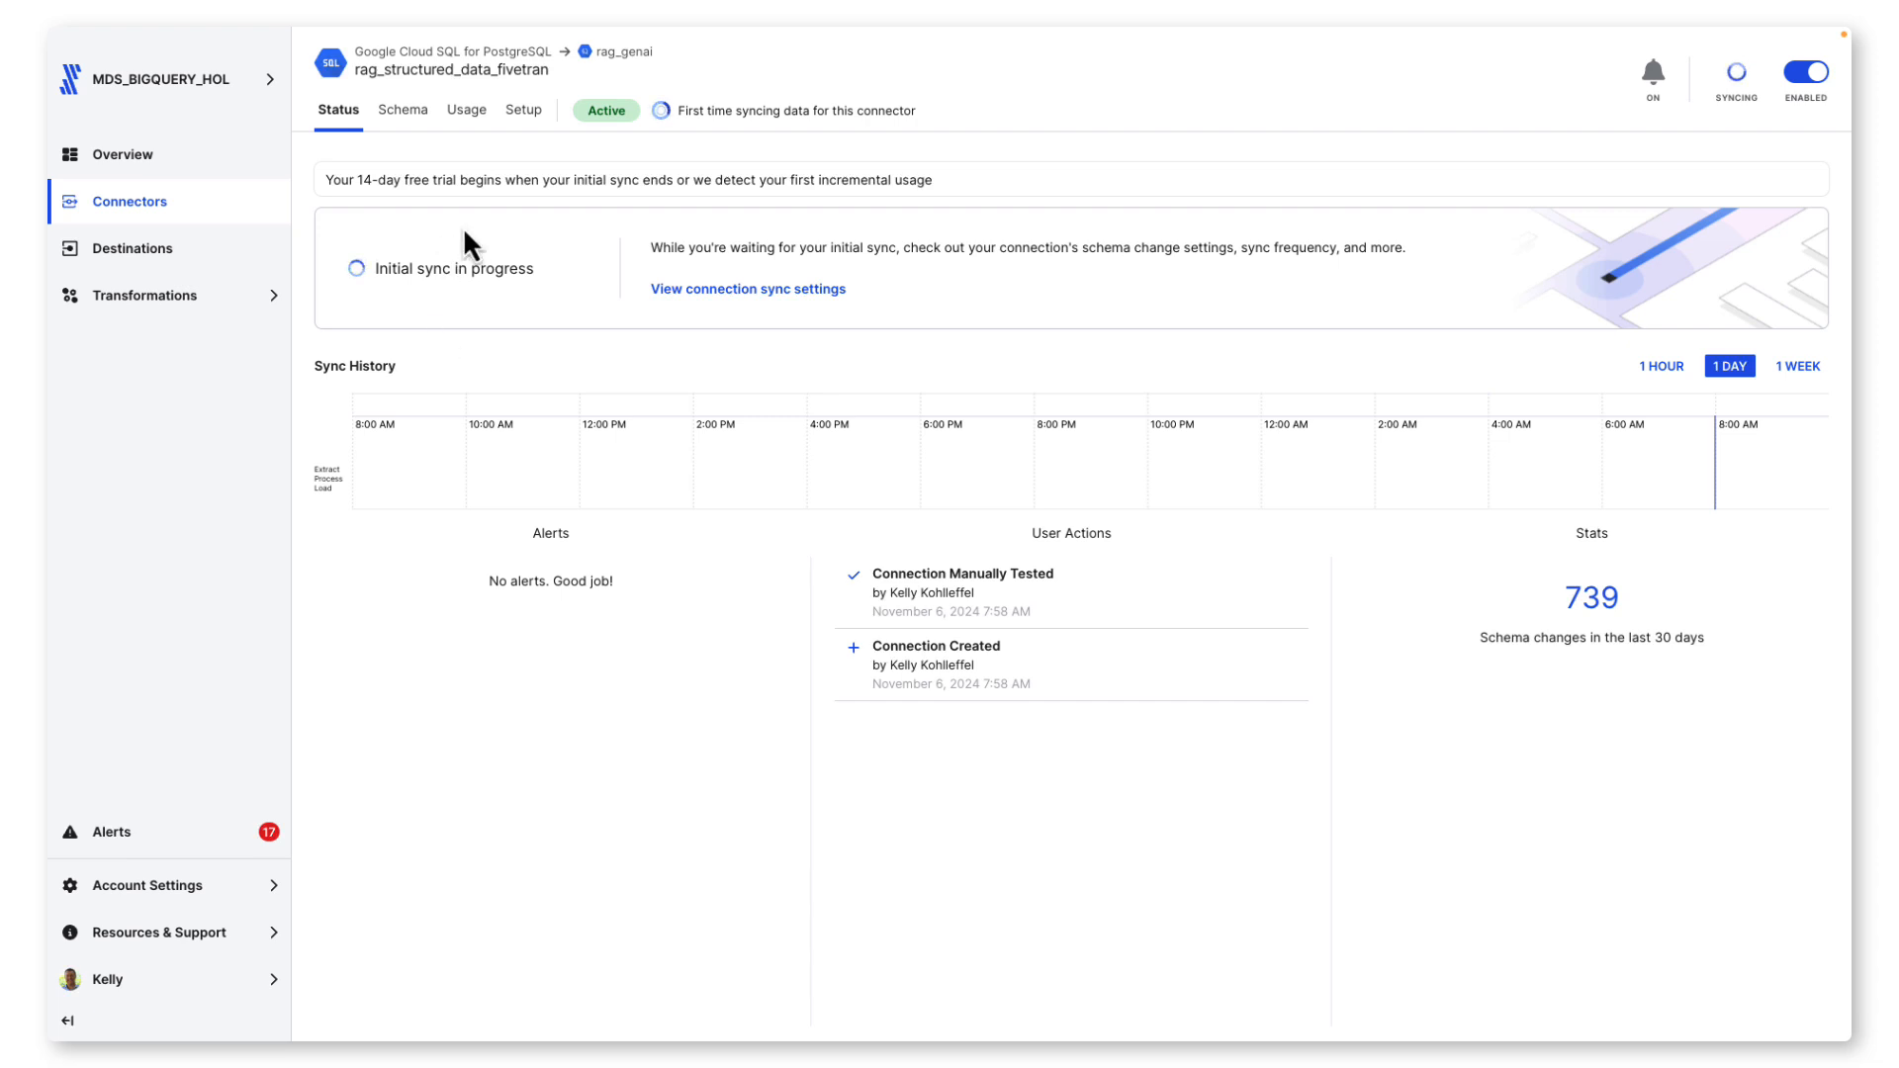
# Examine the connector's setup options for sync frequency, schema changes and delay threshold, then return to its status
pyautogui.click(524, 110)
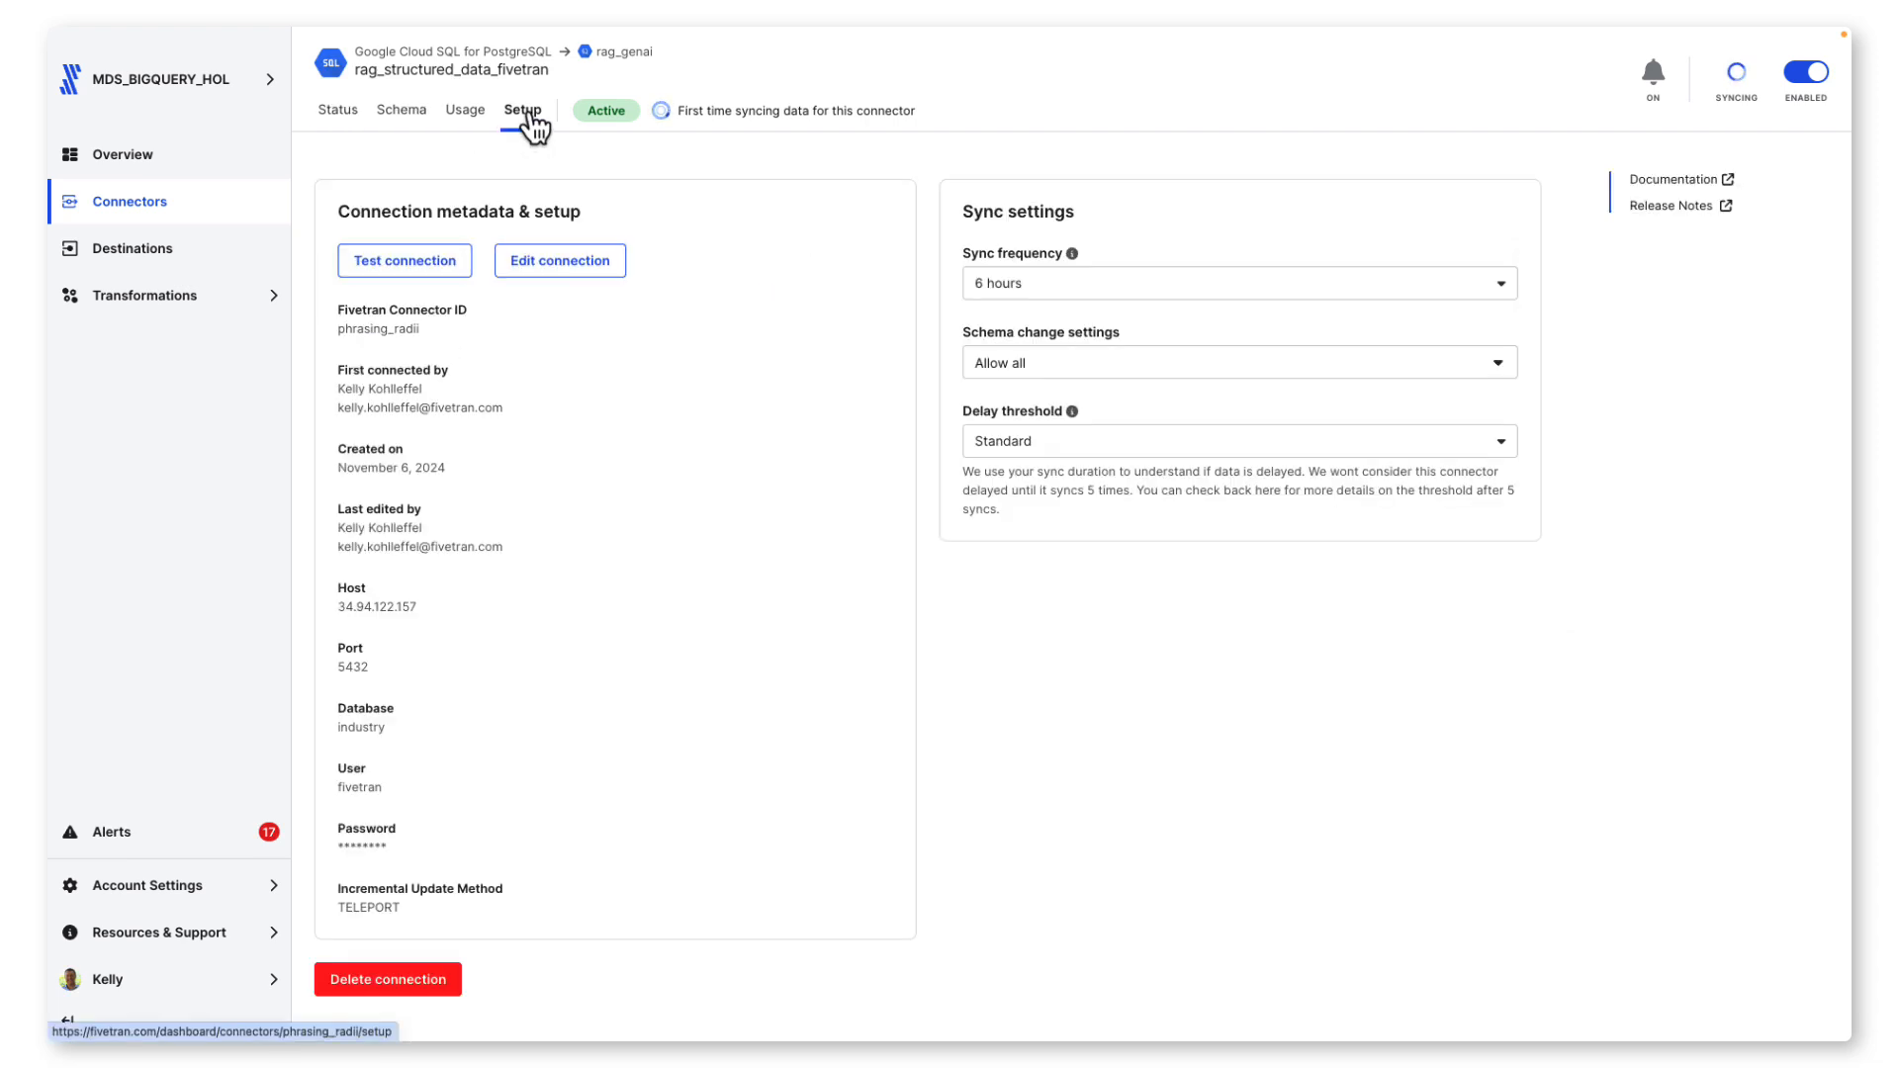
pyautogui.click(1058, 287)
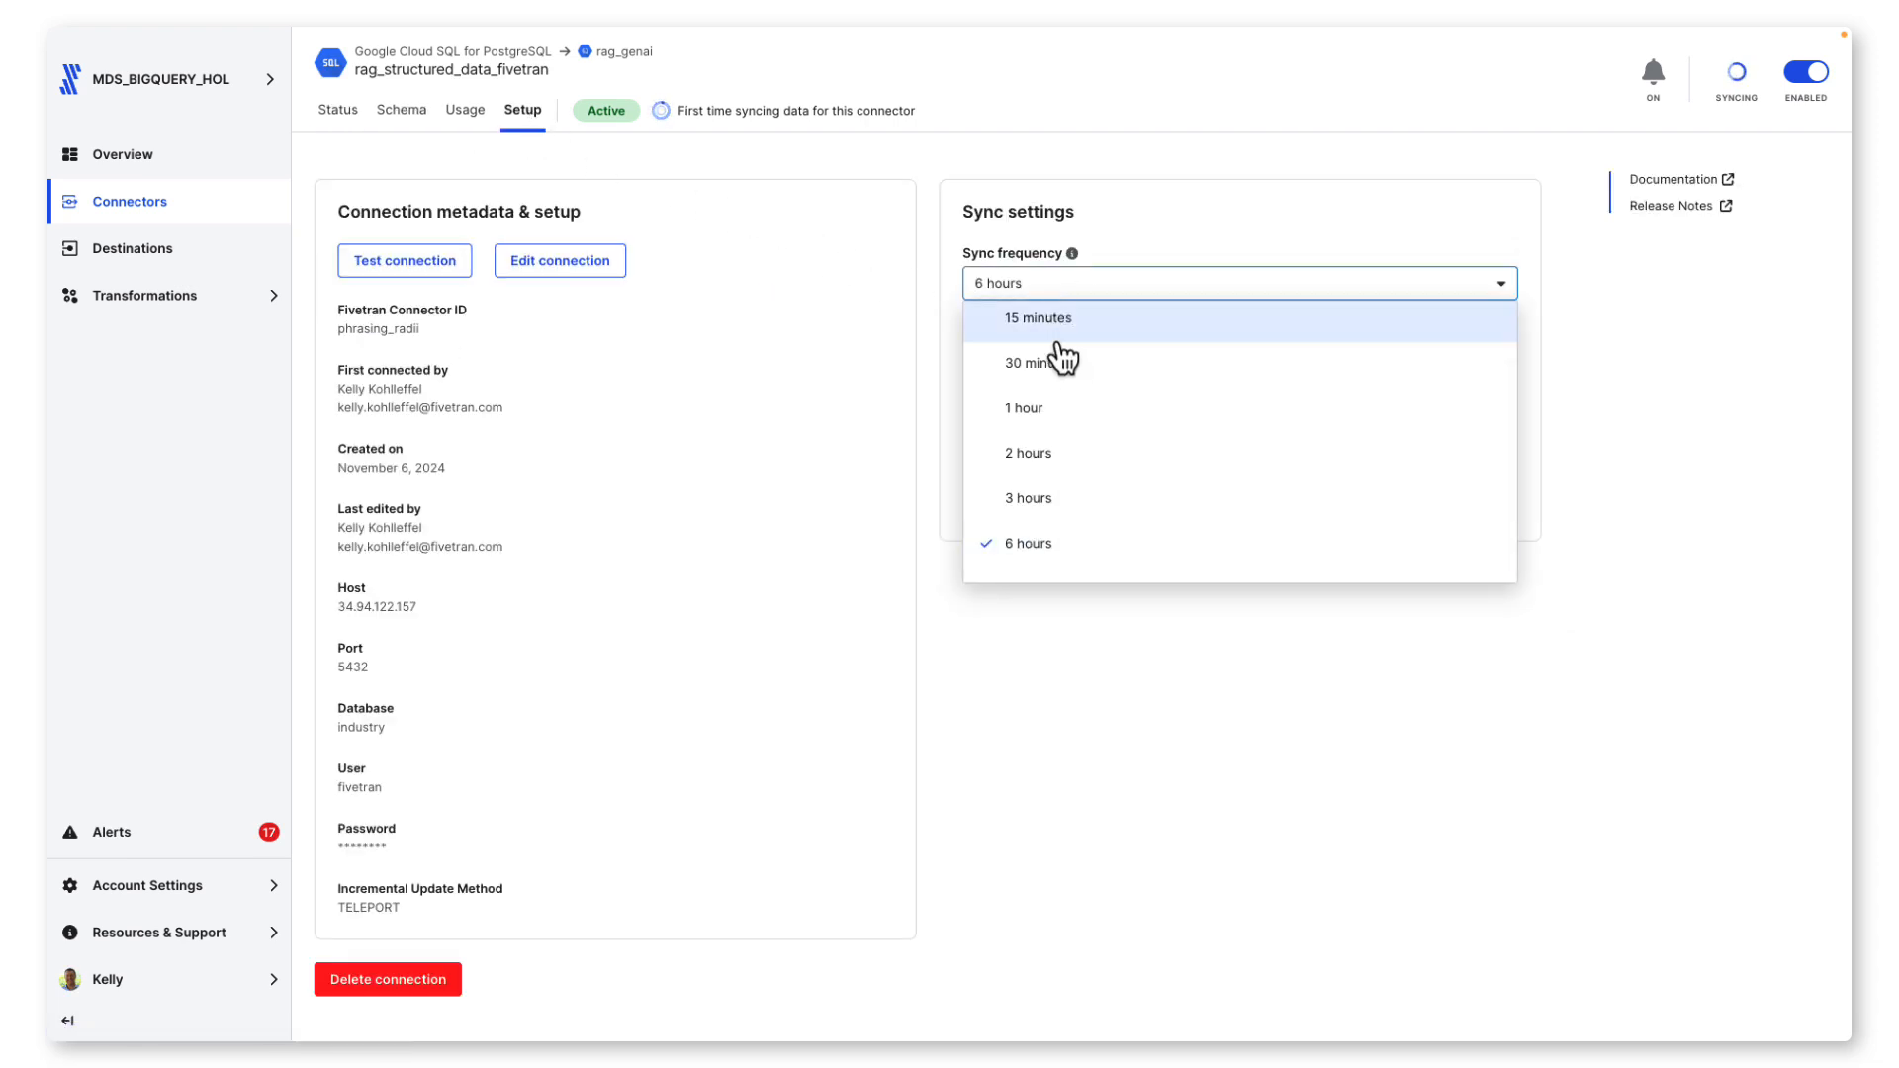
pyautogui.scroll(3, 1063, 356)
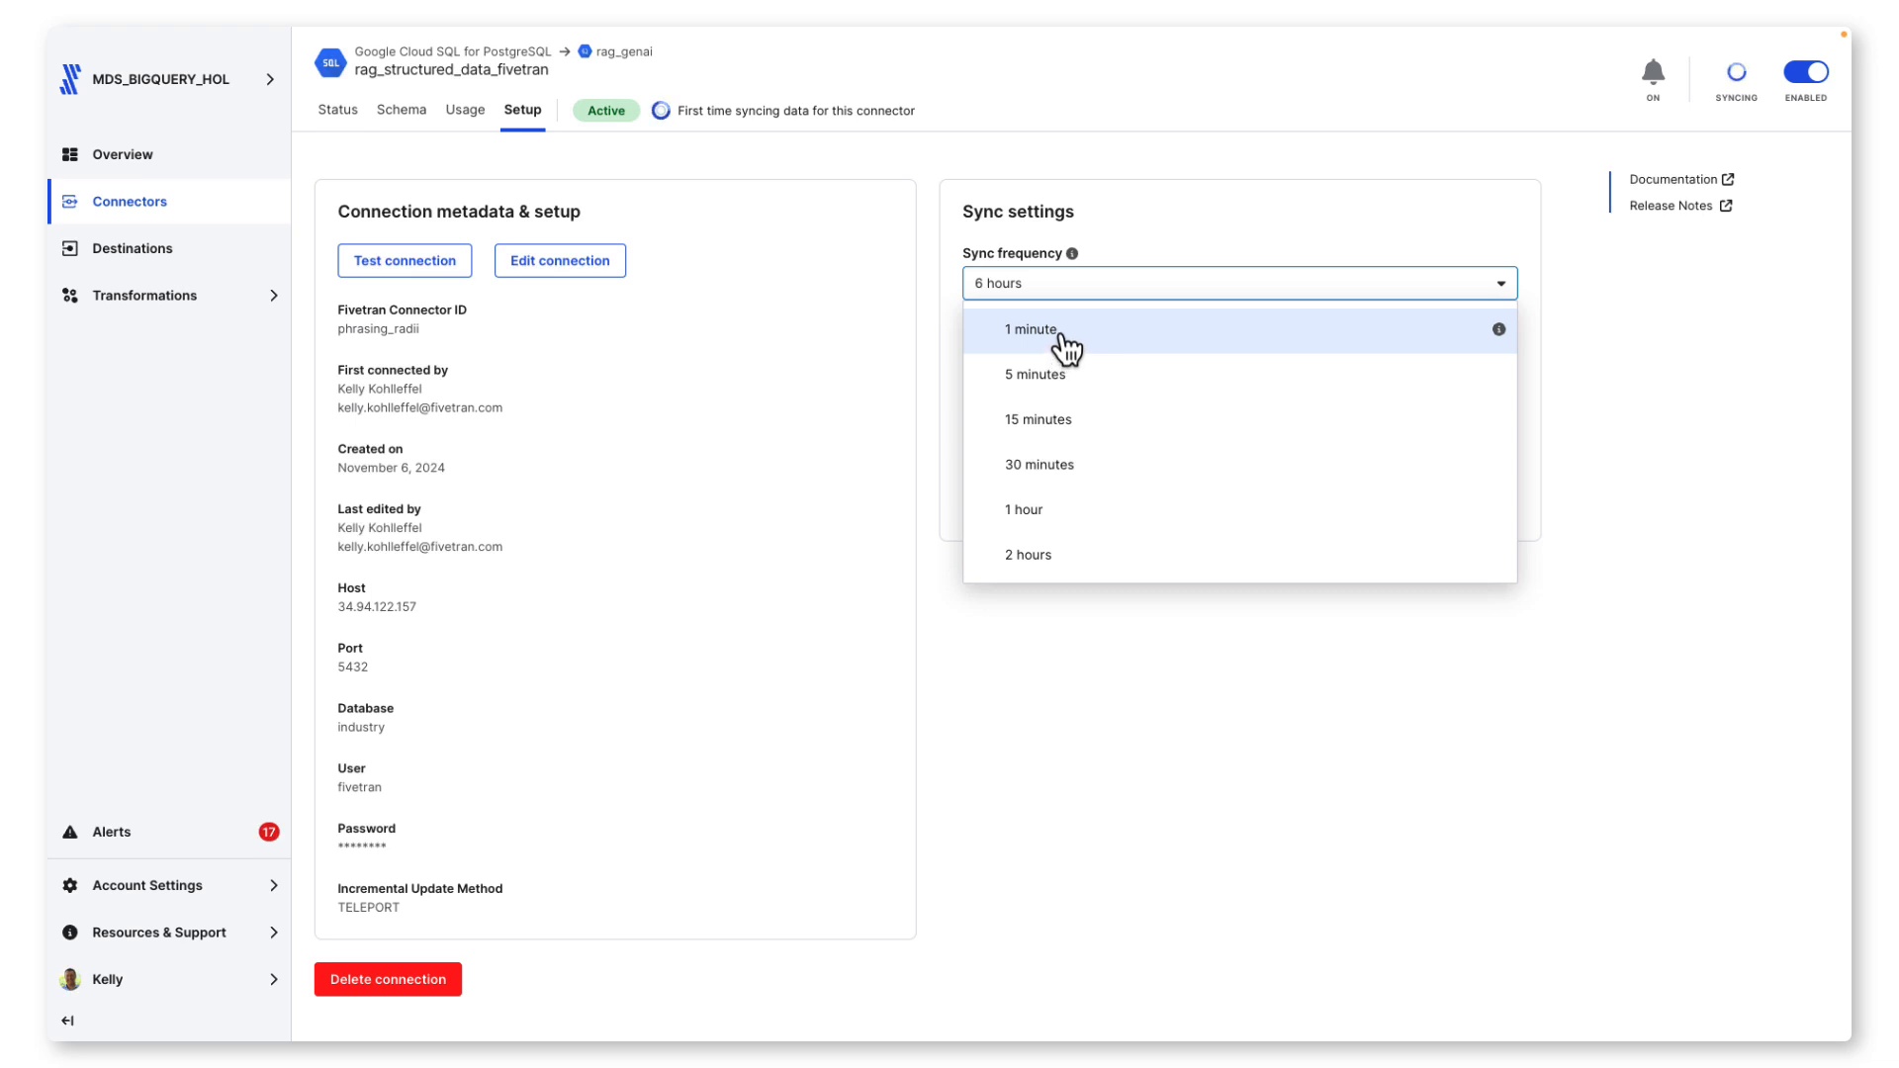
pyautogui.scroll(-5, 1066, 348)
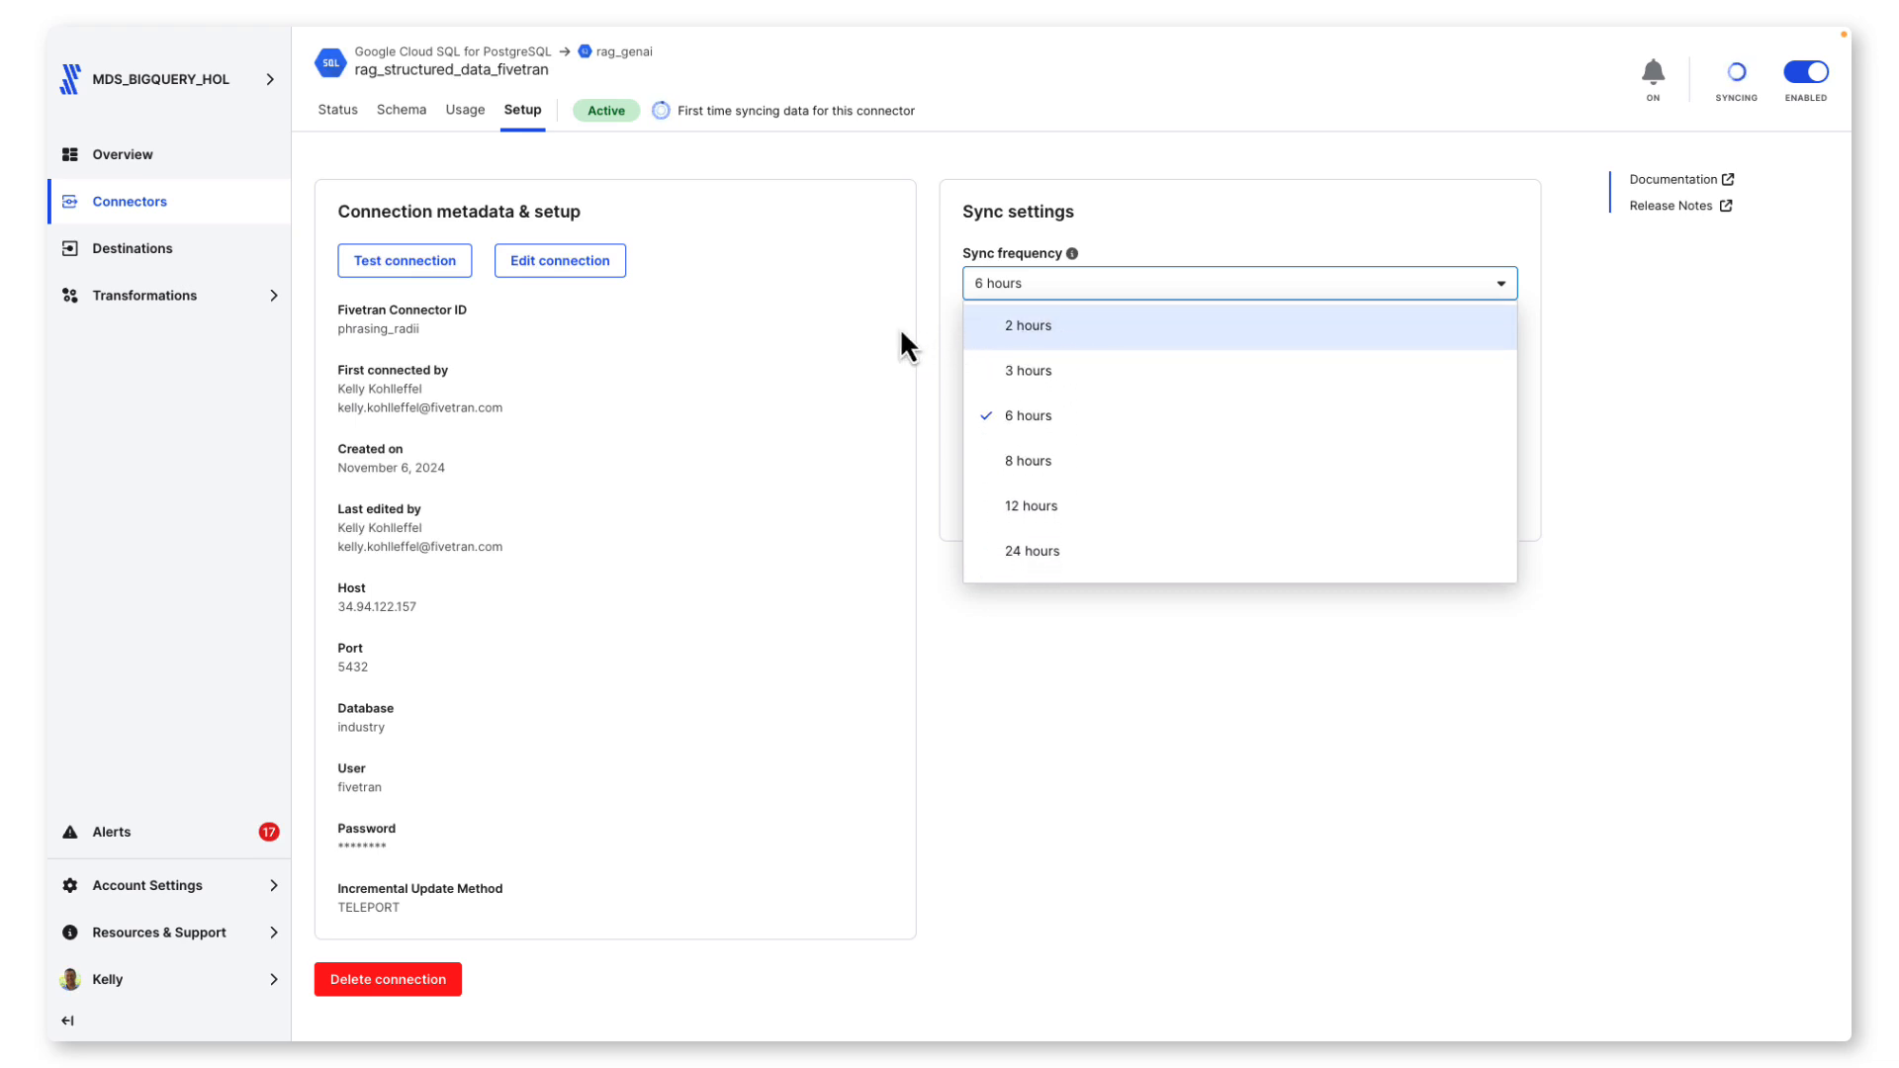
pyautogui.click(905, 334)
pyautogui.click(1039, 368)
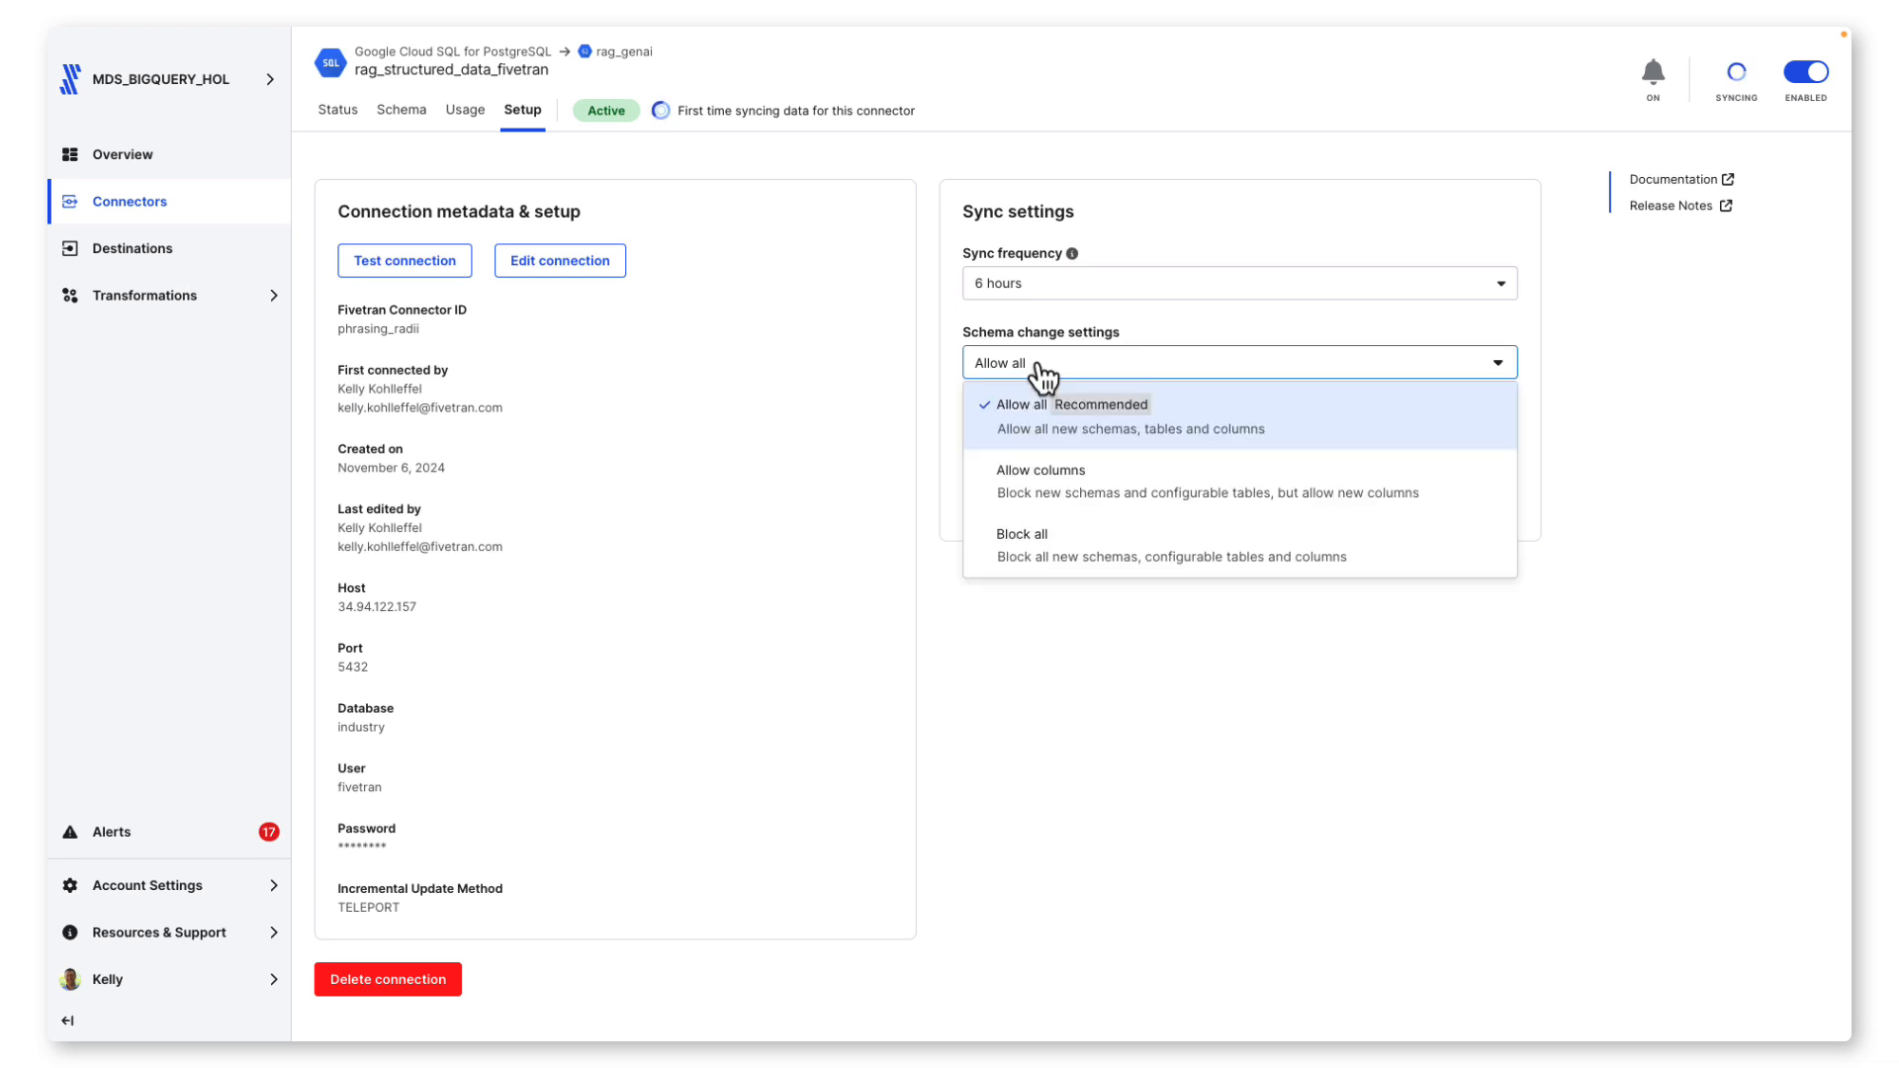
pyautogui.click(892, 360)
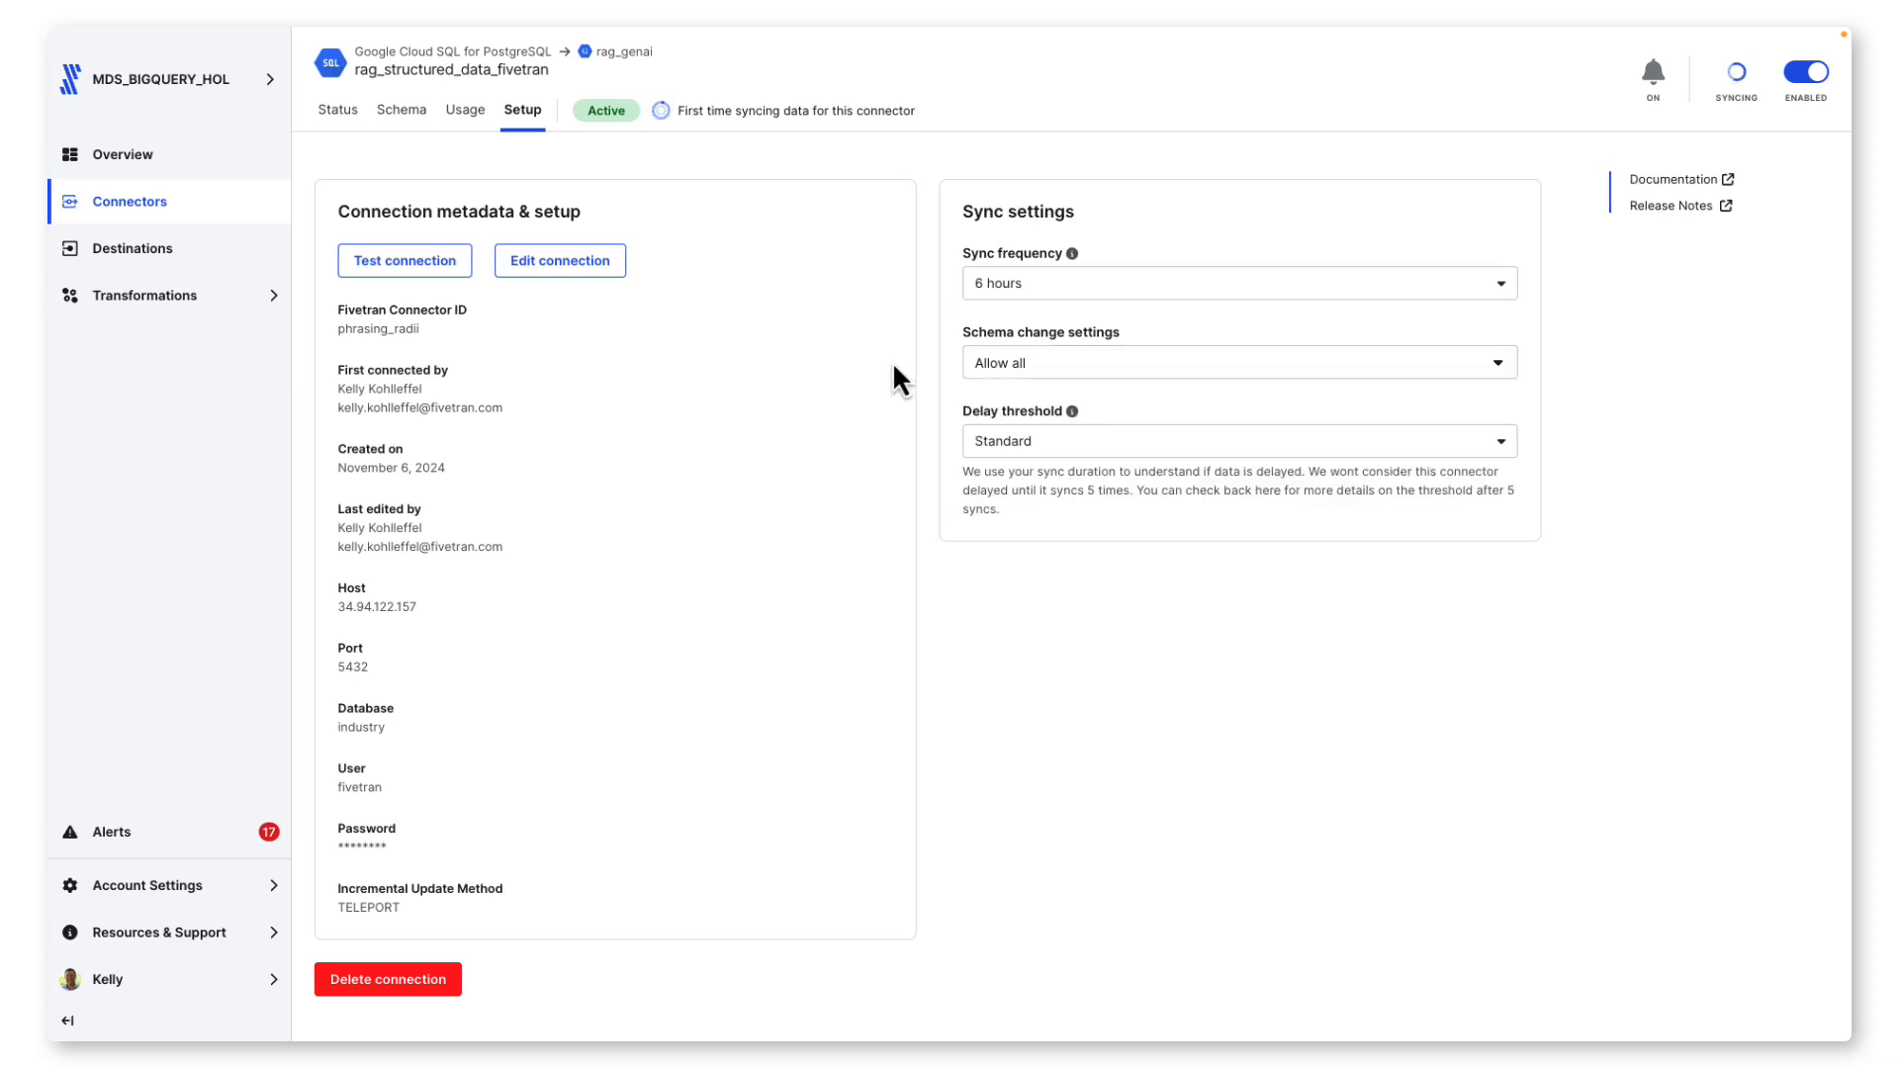
pyautogui.click(1010, 441)
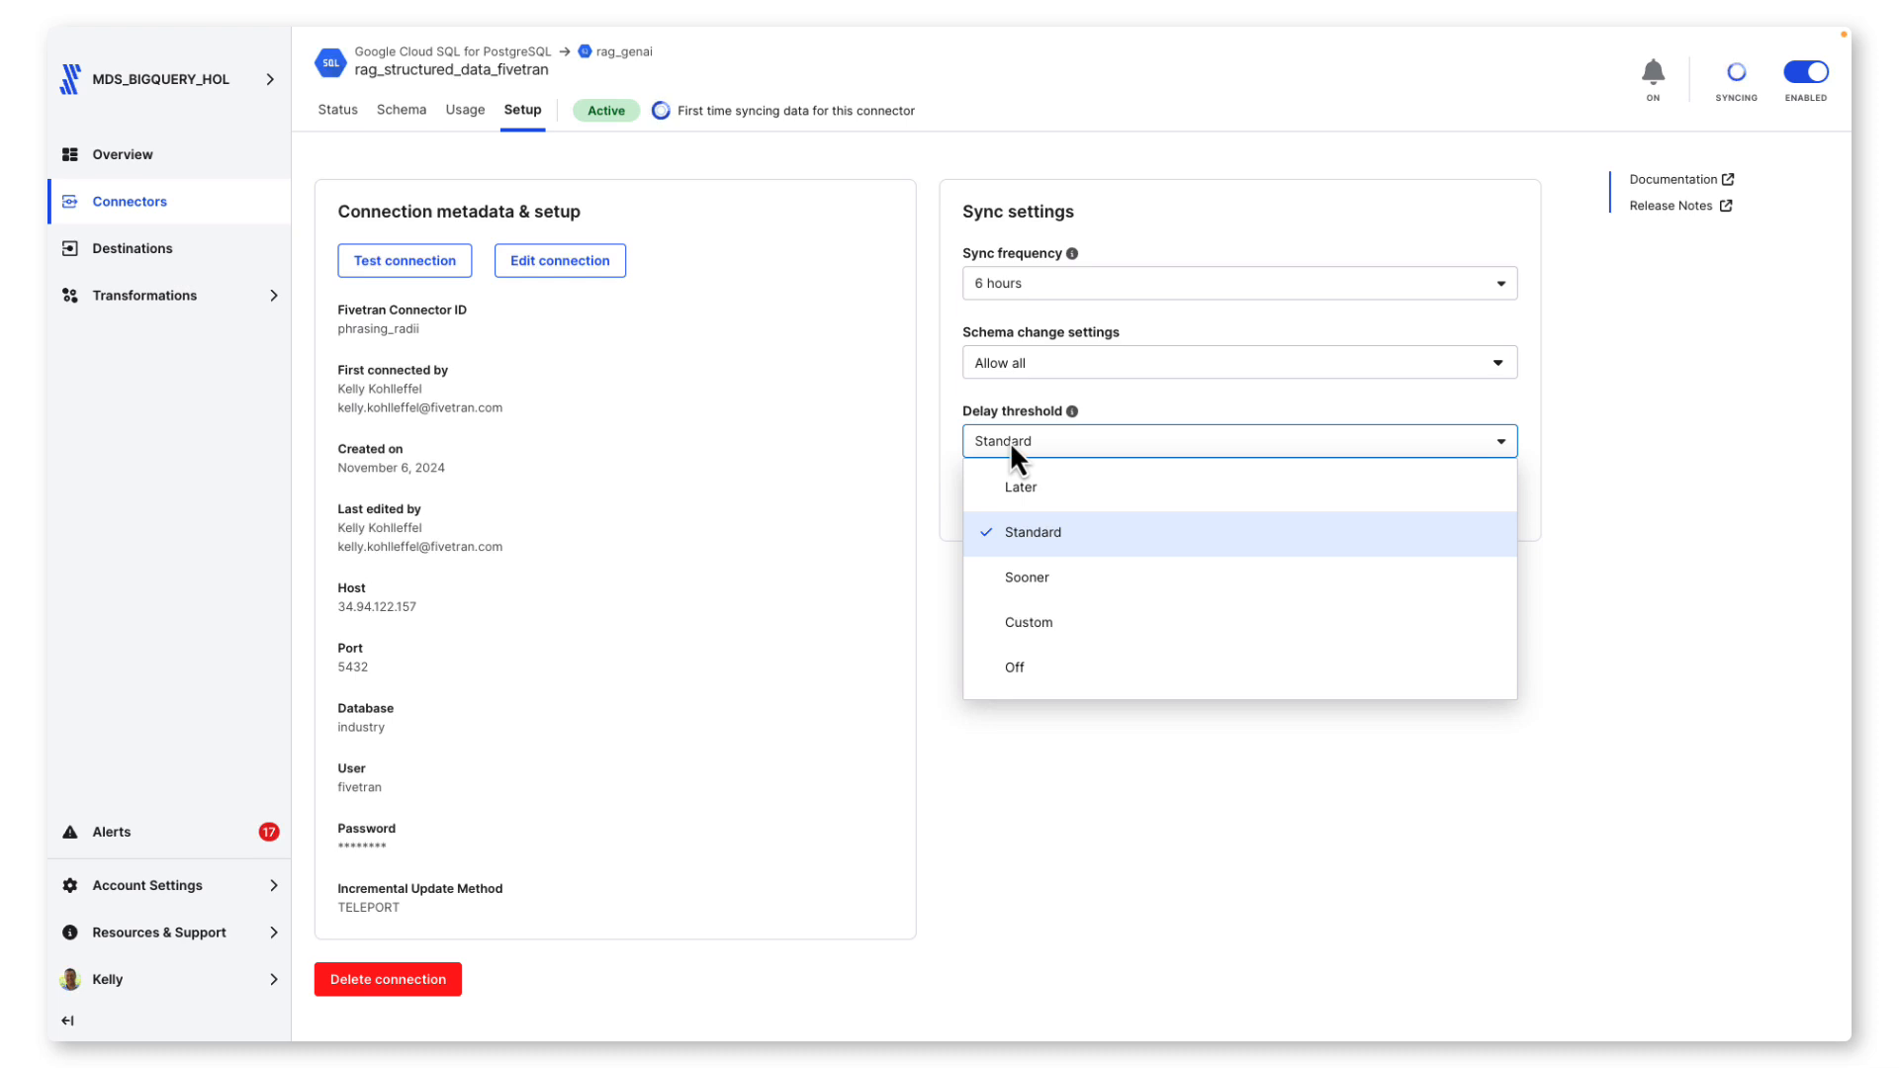
pyautogui.click(1011, 441)
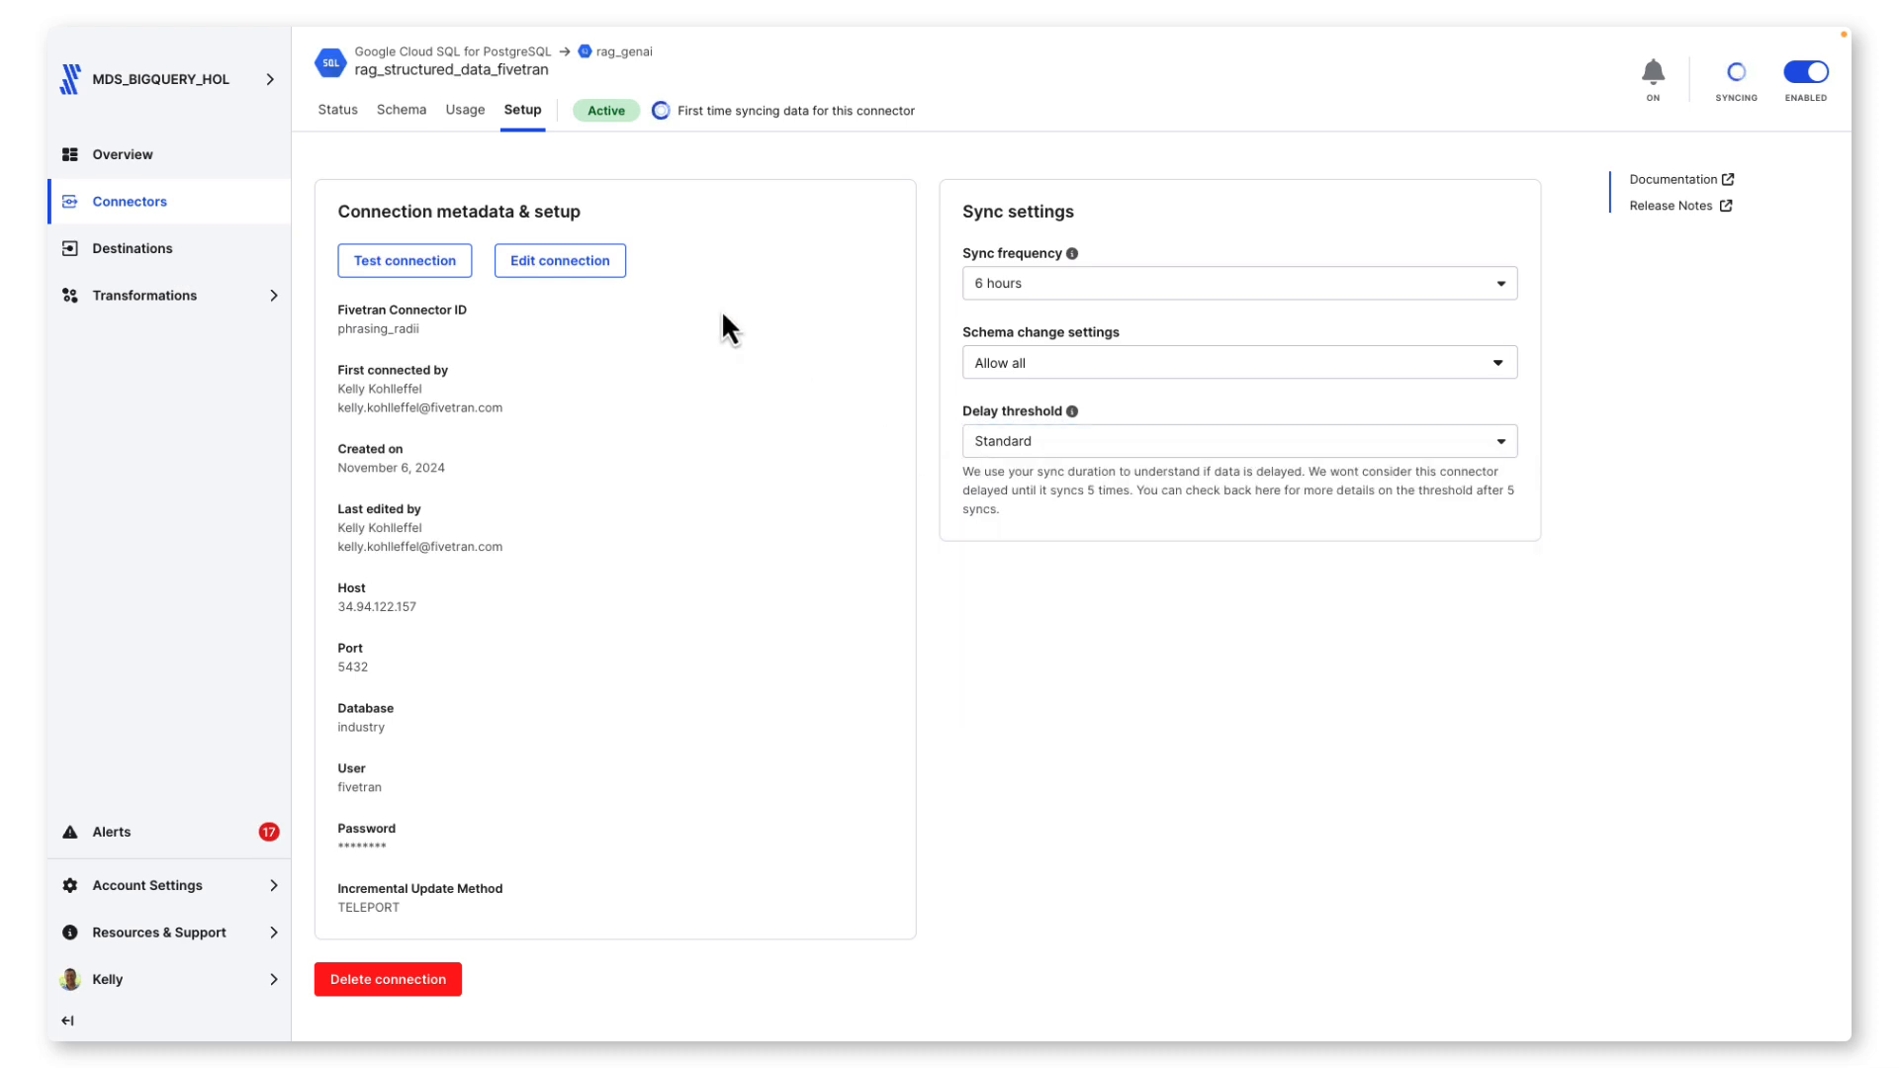
pyautogui.click(341, 113)
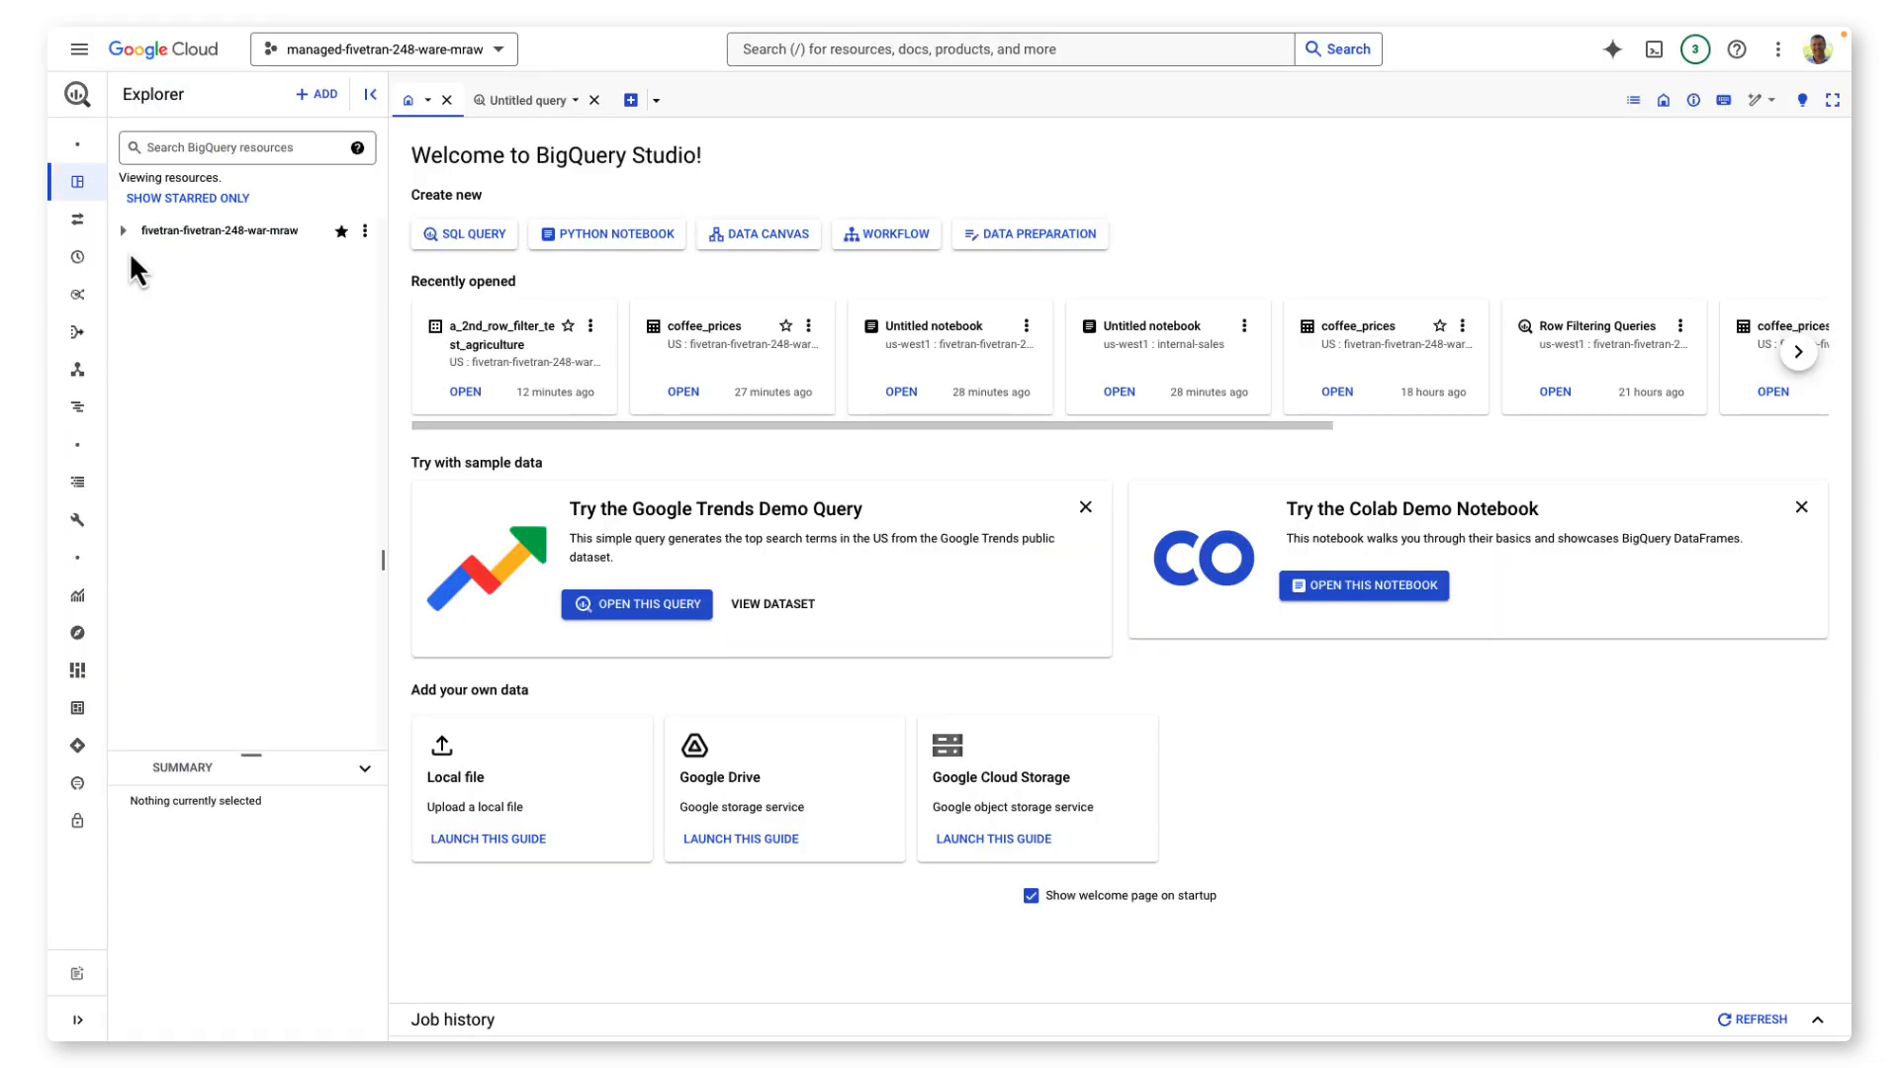
# Open the california_wine_country_visits table of the rag_structured_data_fivetran_agriculture dataset and preview its rows
pyautogui.click(123, 231)
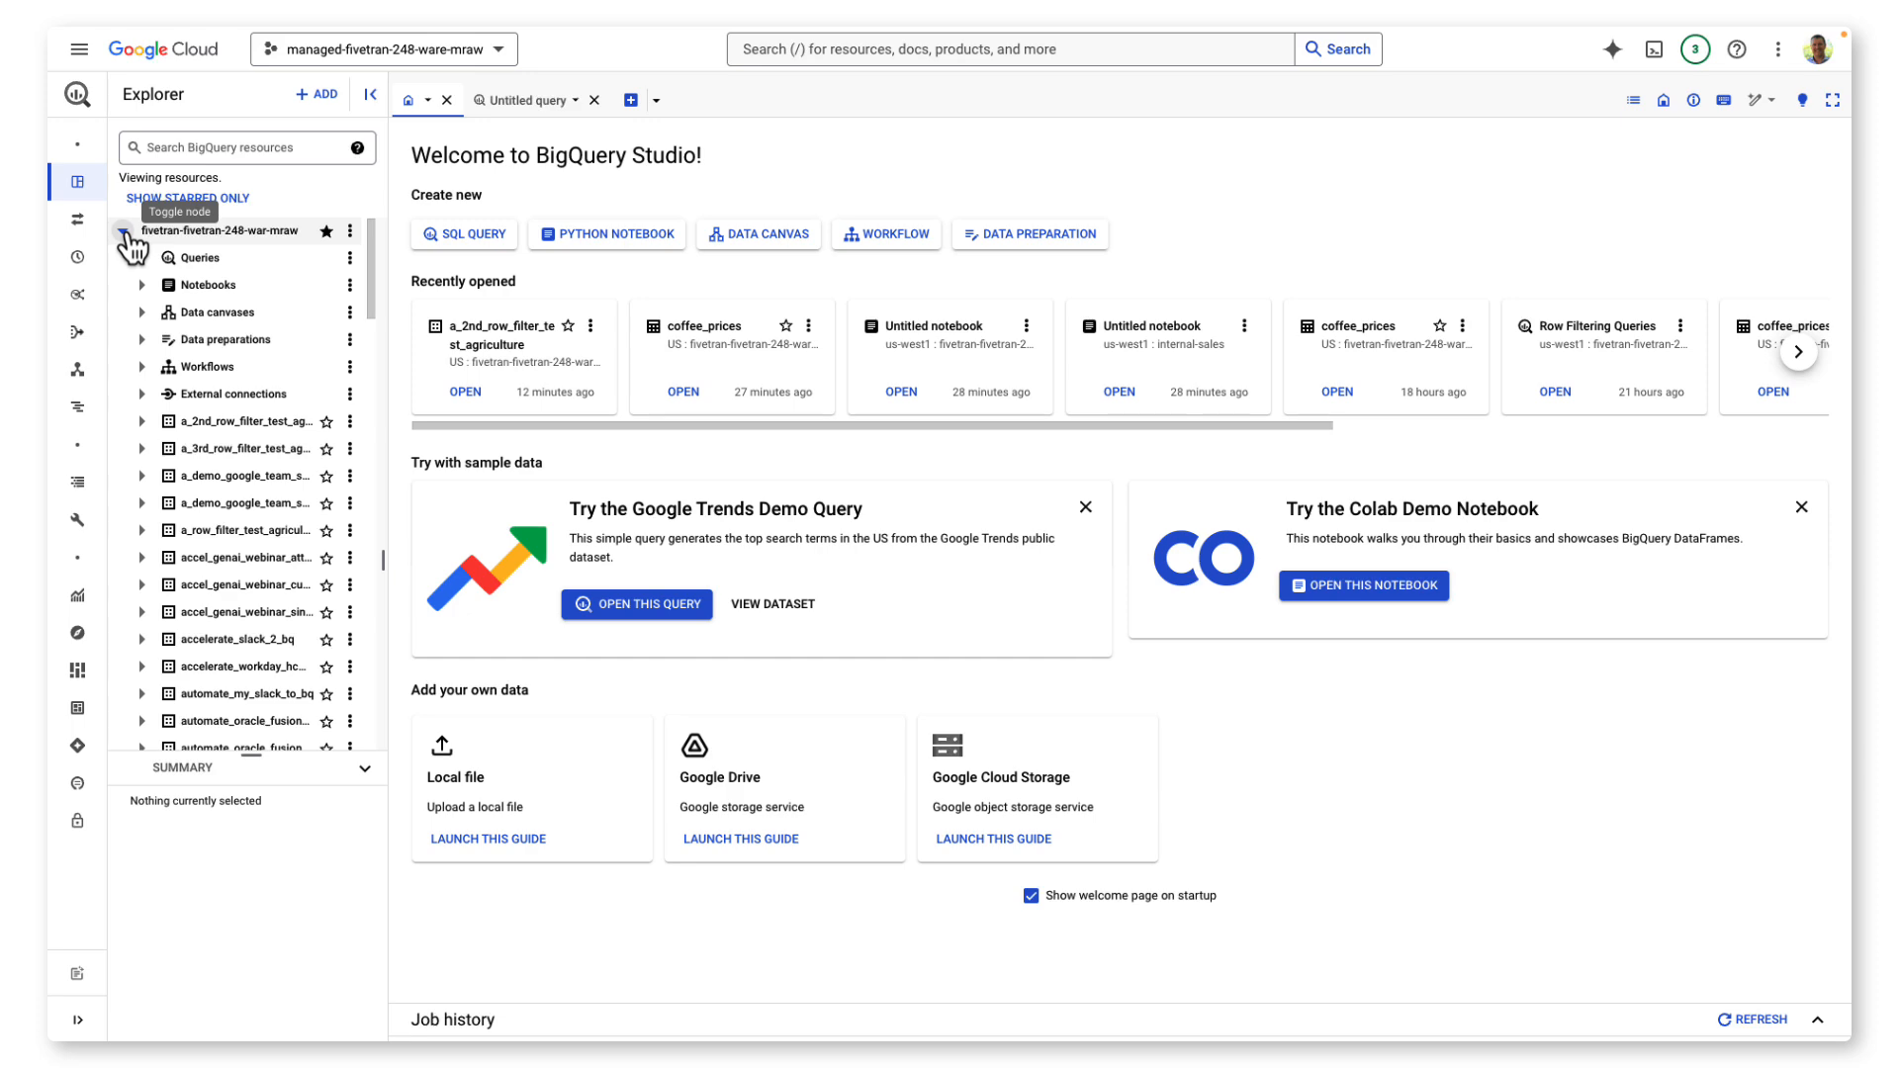
pyautogui.scroll(-15, 277, 532)
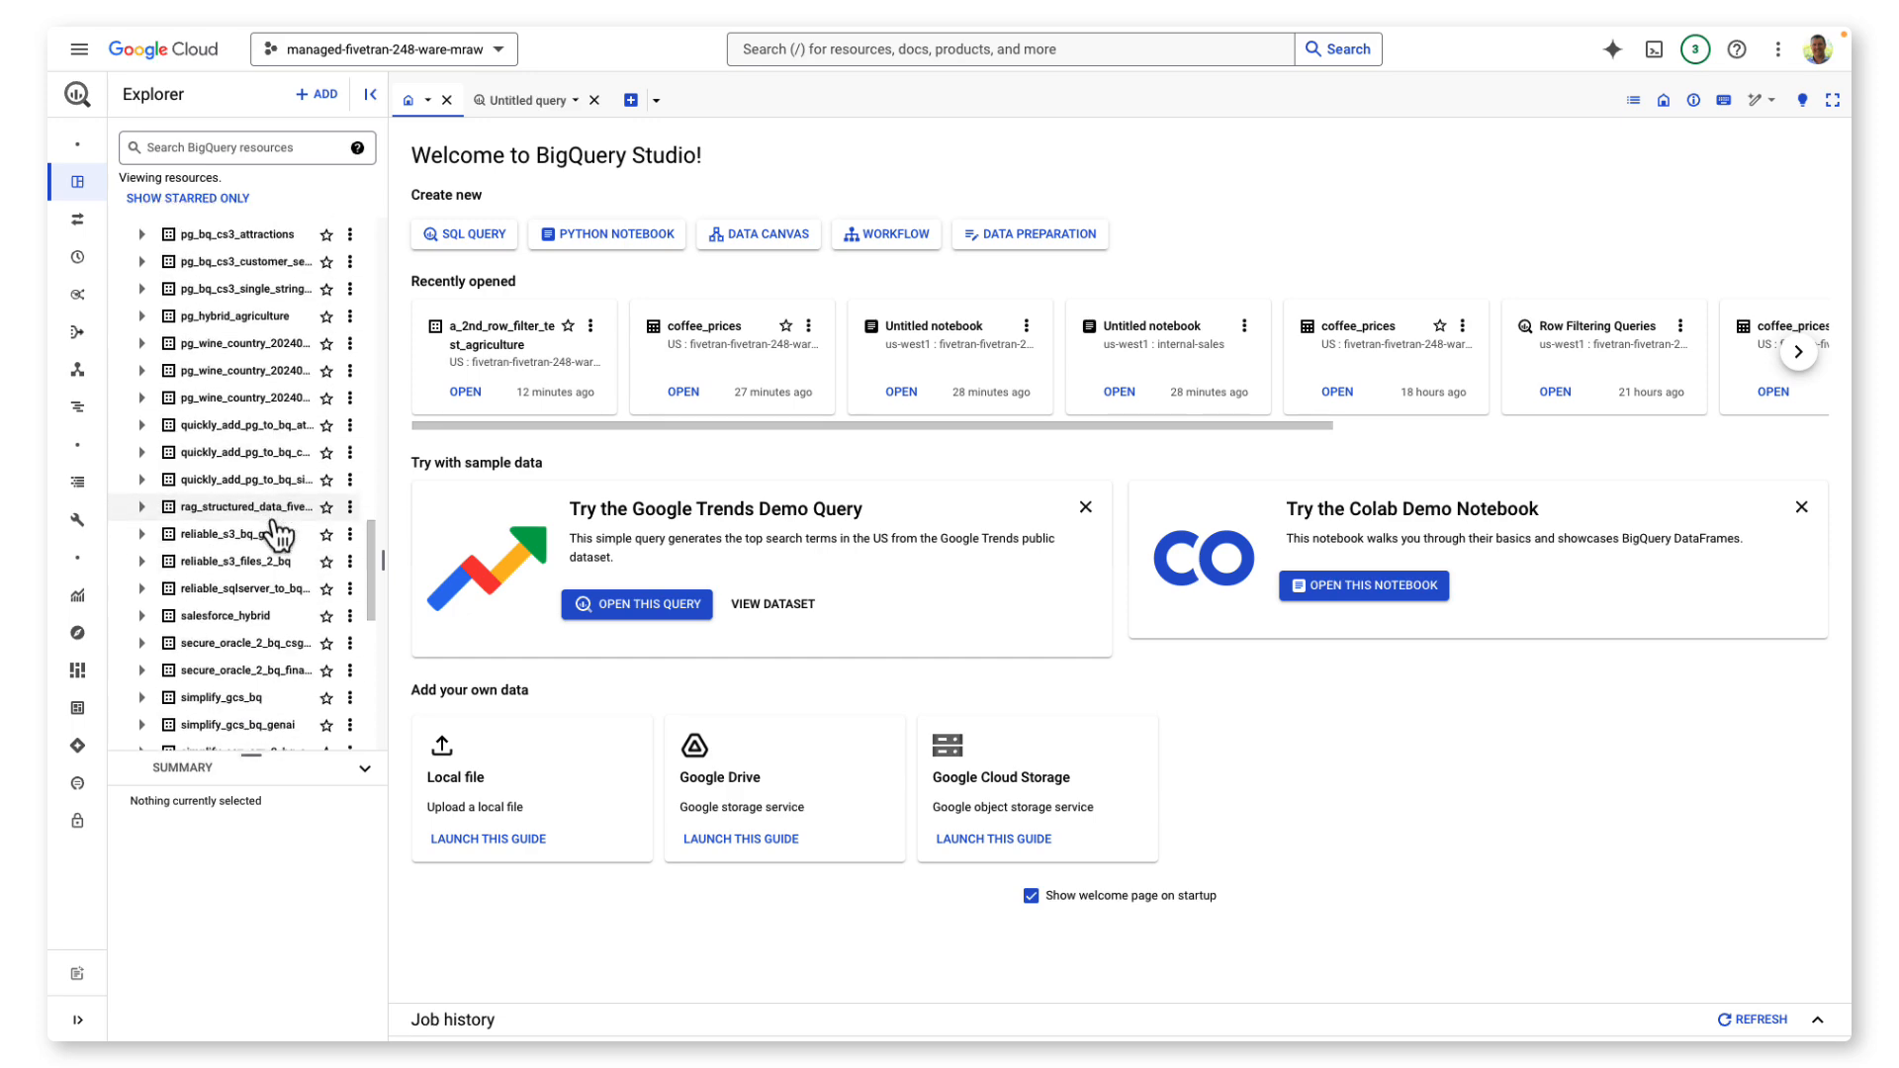
pyautogui.click(141, 506)
pyautogui.click(249, 535)
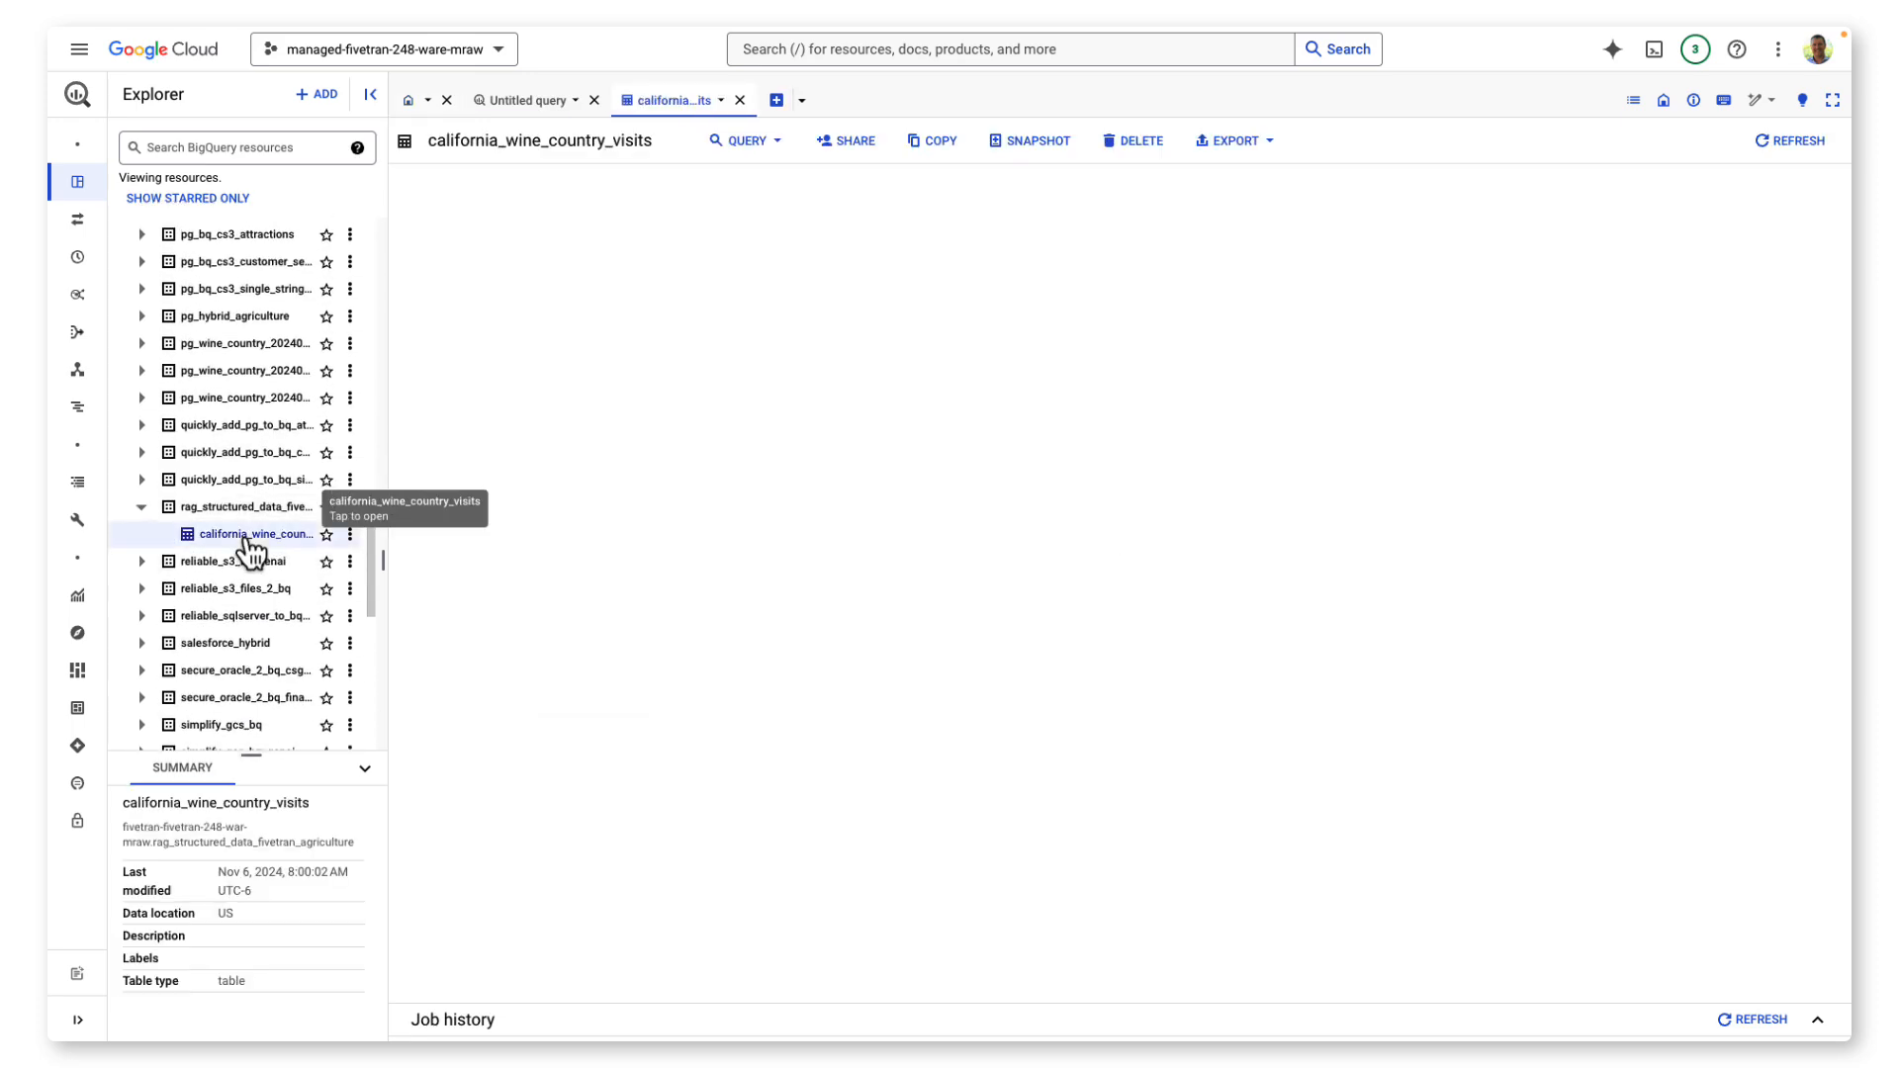
pyautogui.click(624, 181)
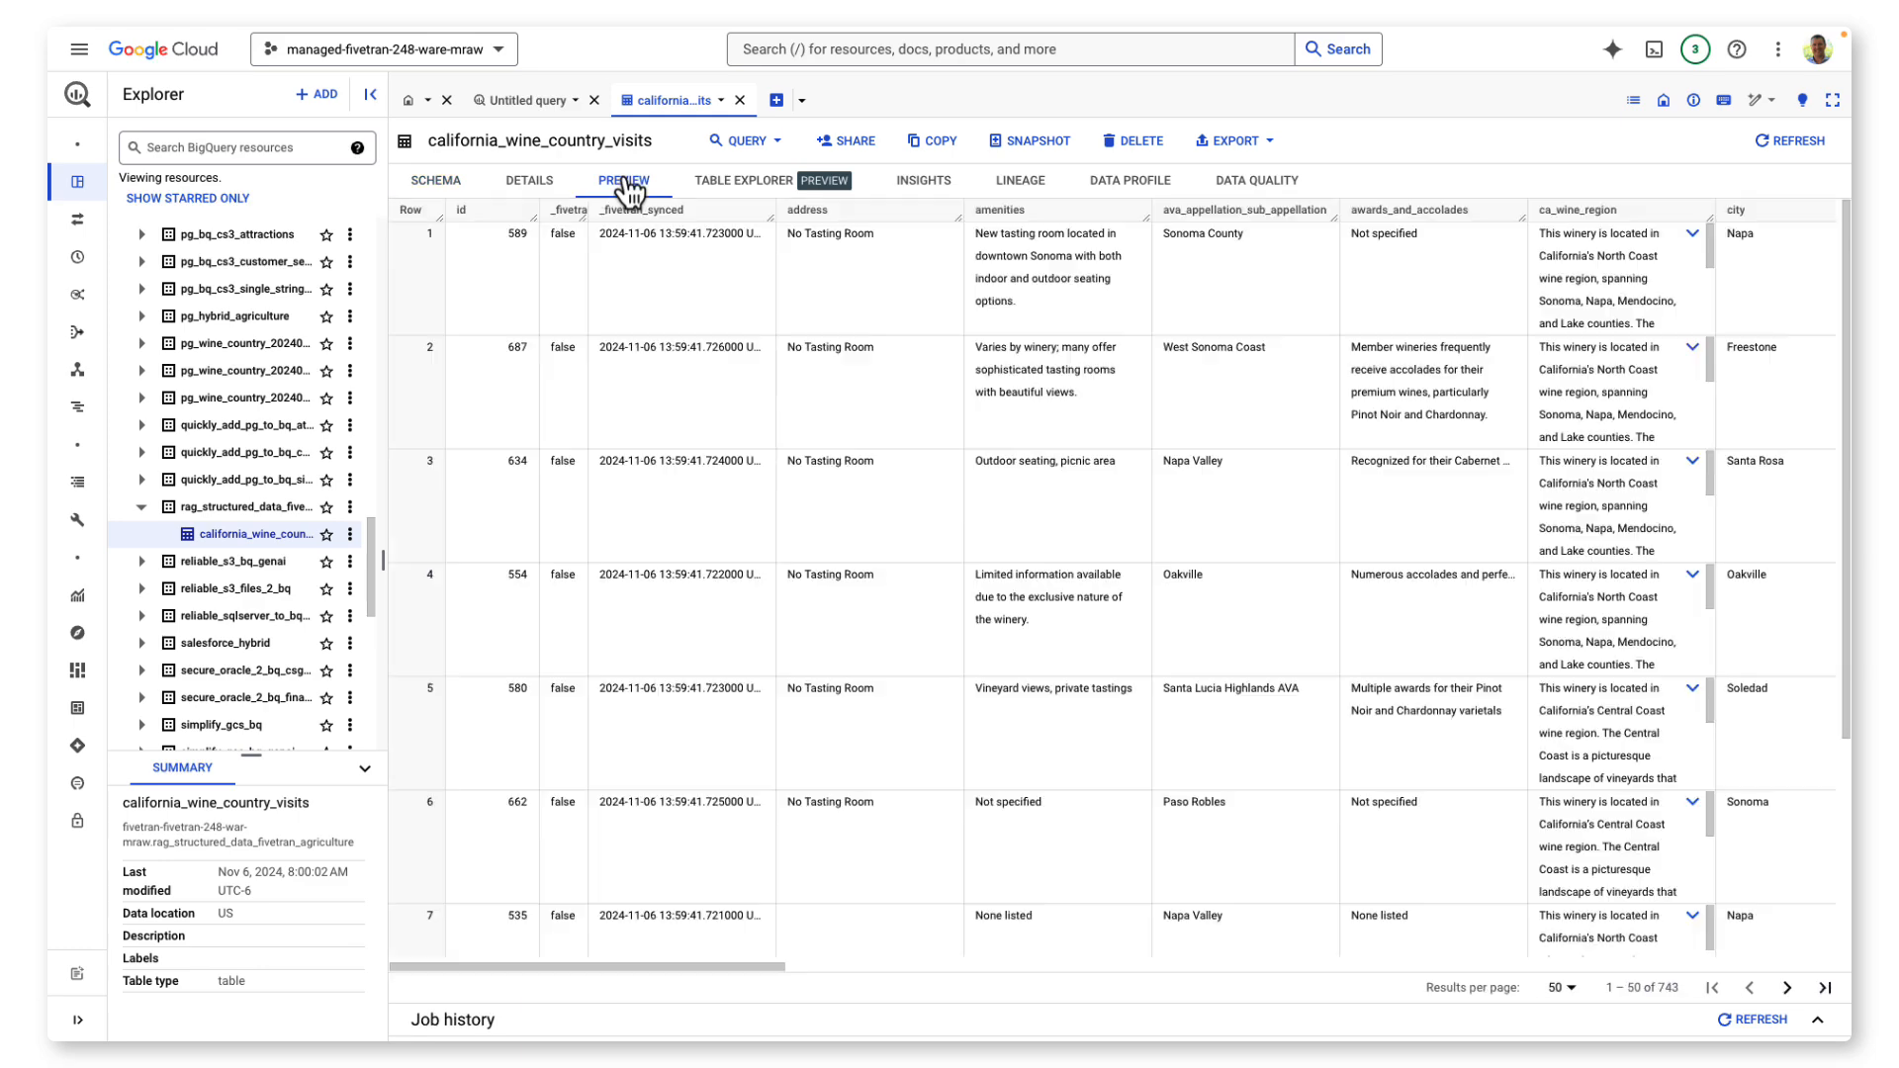
# Examine the previewed table's columns from end to end and its total row count
pyautogui.hscroll(6, 686, 400)
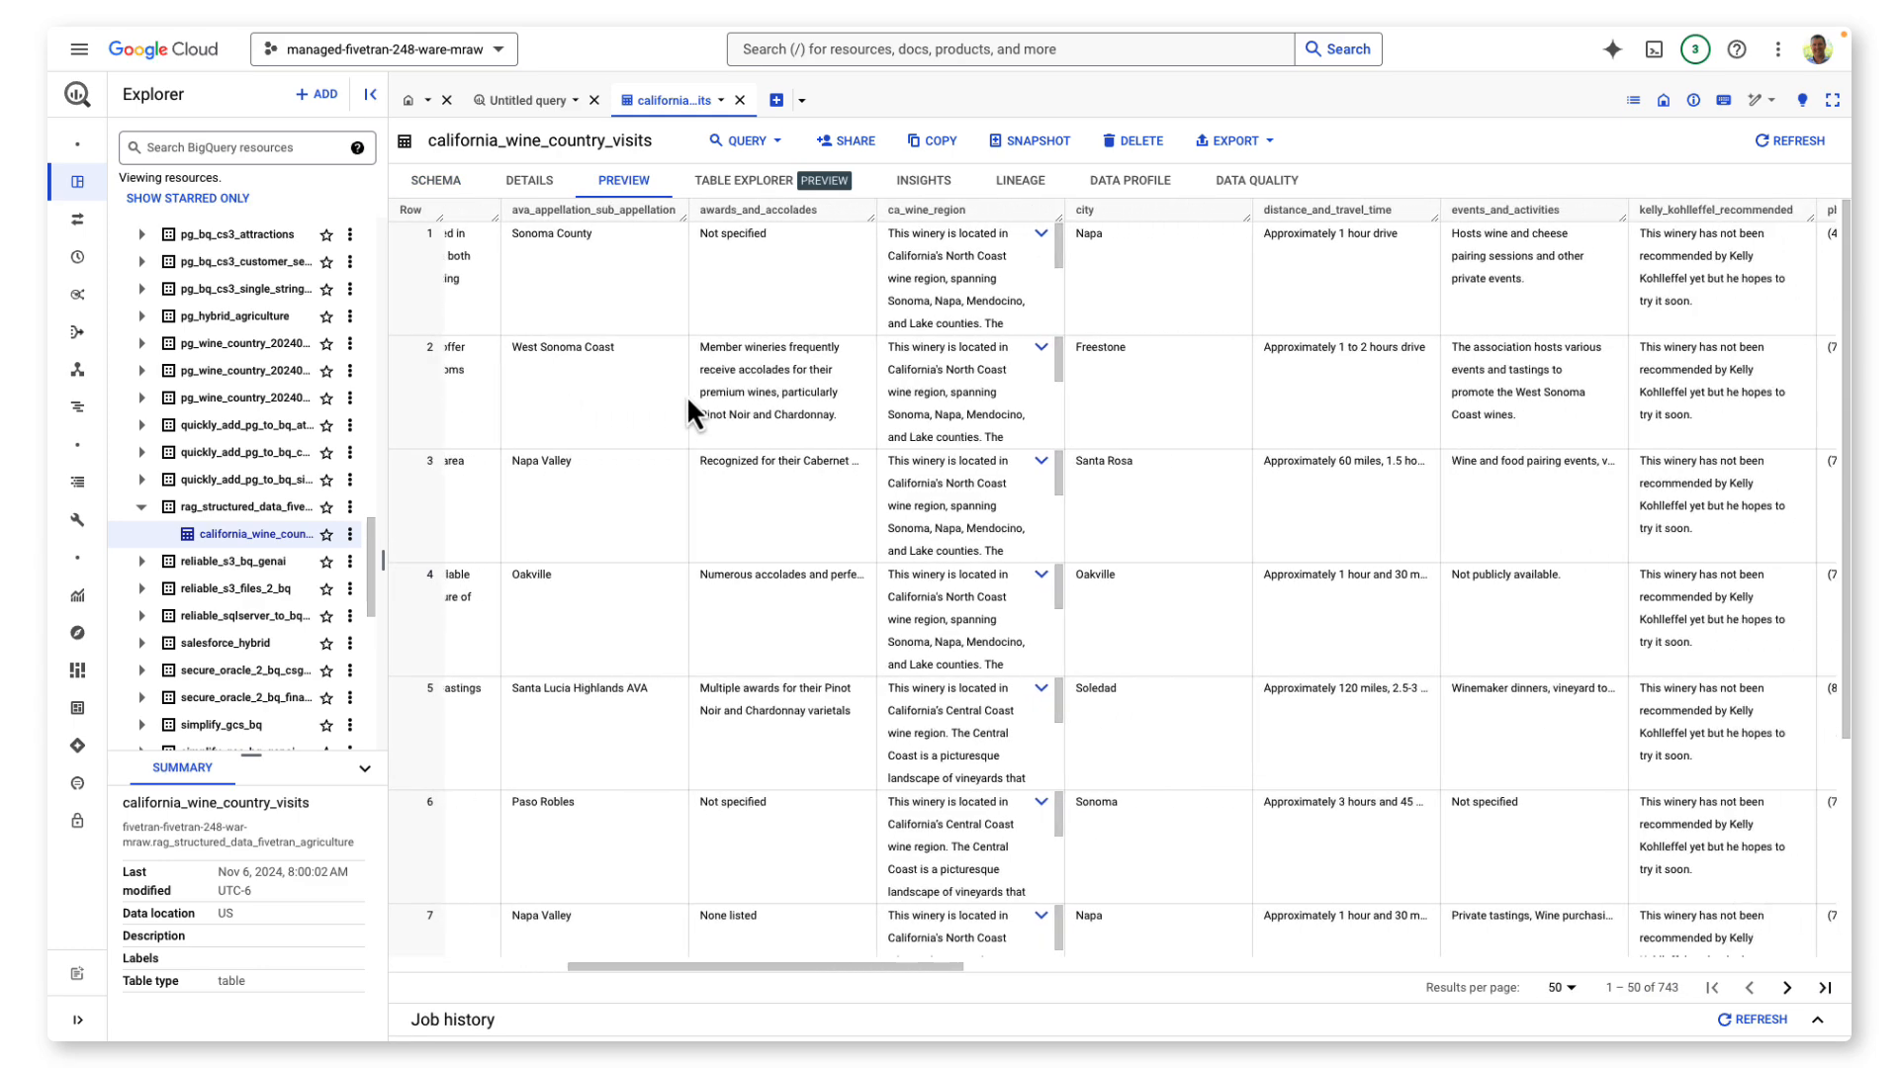
pyautogui.hscroll(8, 686, 395)
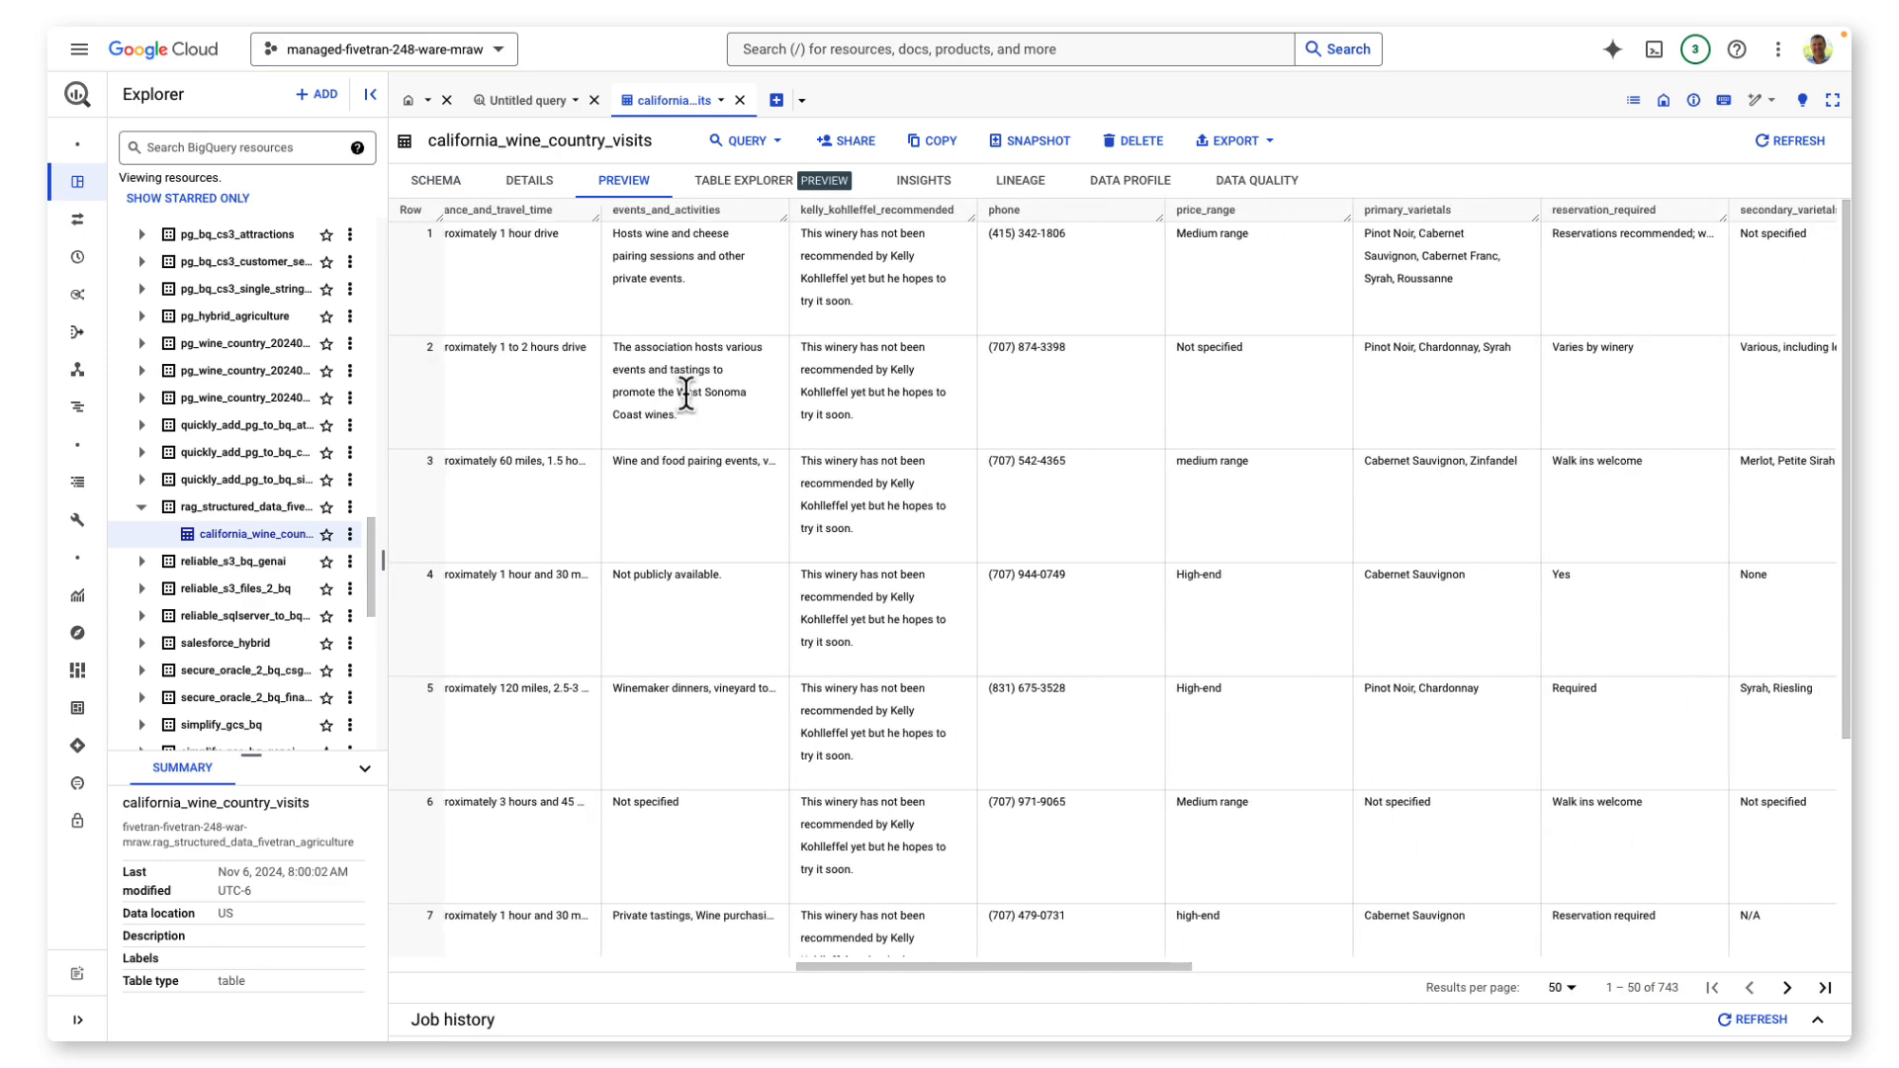
pyautogui.hscroll(4, 687, 395)
pyautogui.hscroll(-15, 686, 395)
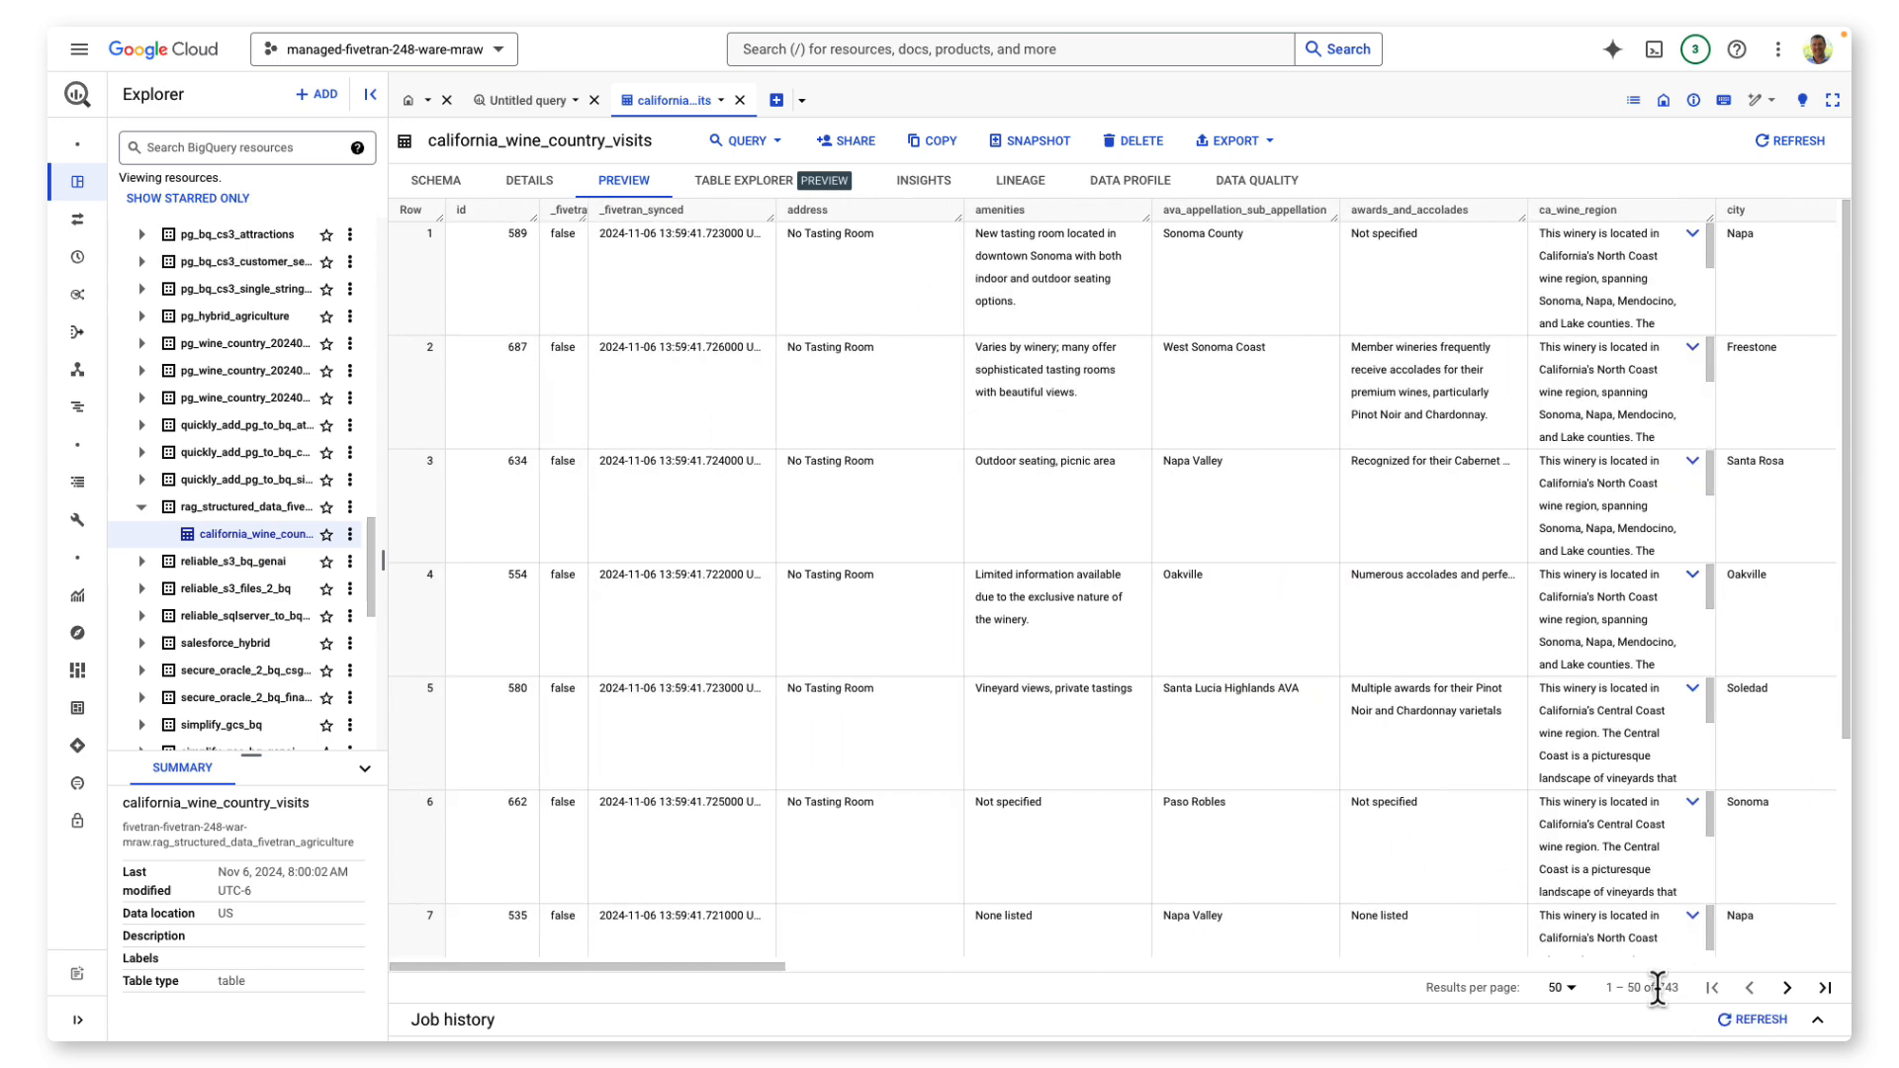
pyautogui.moveTo(1659, 987); pyautogui.dragTo(1676, 989)
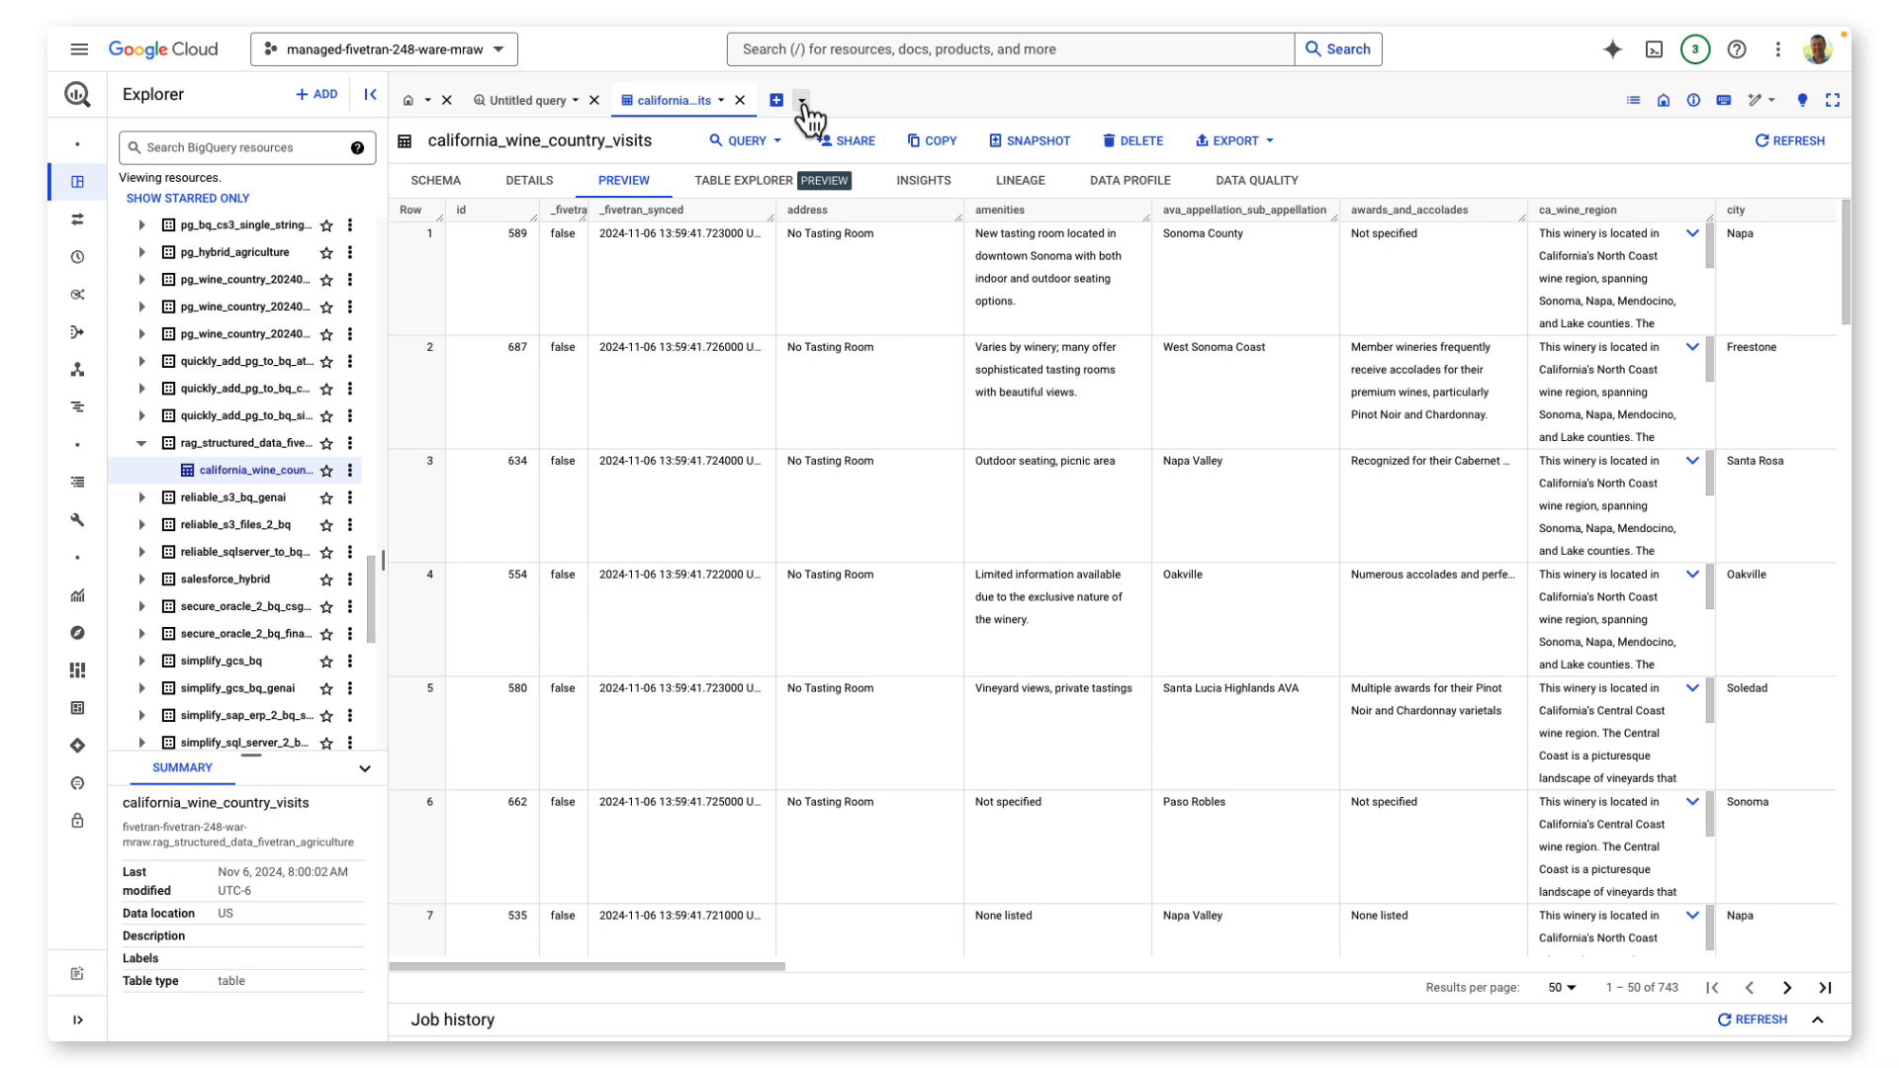
# Create a Python notebook named BigQuery Config and save it without using a template
pyautogui.click(802, 101)
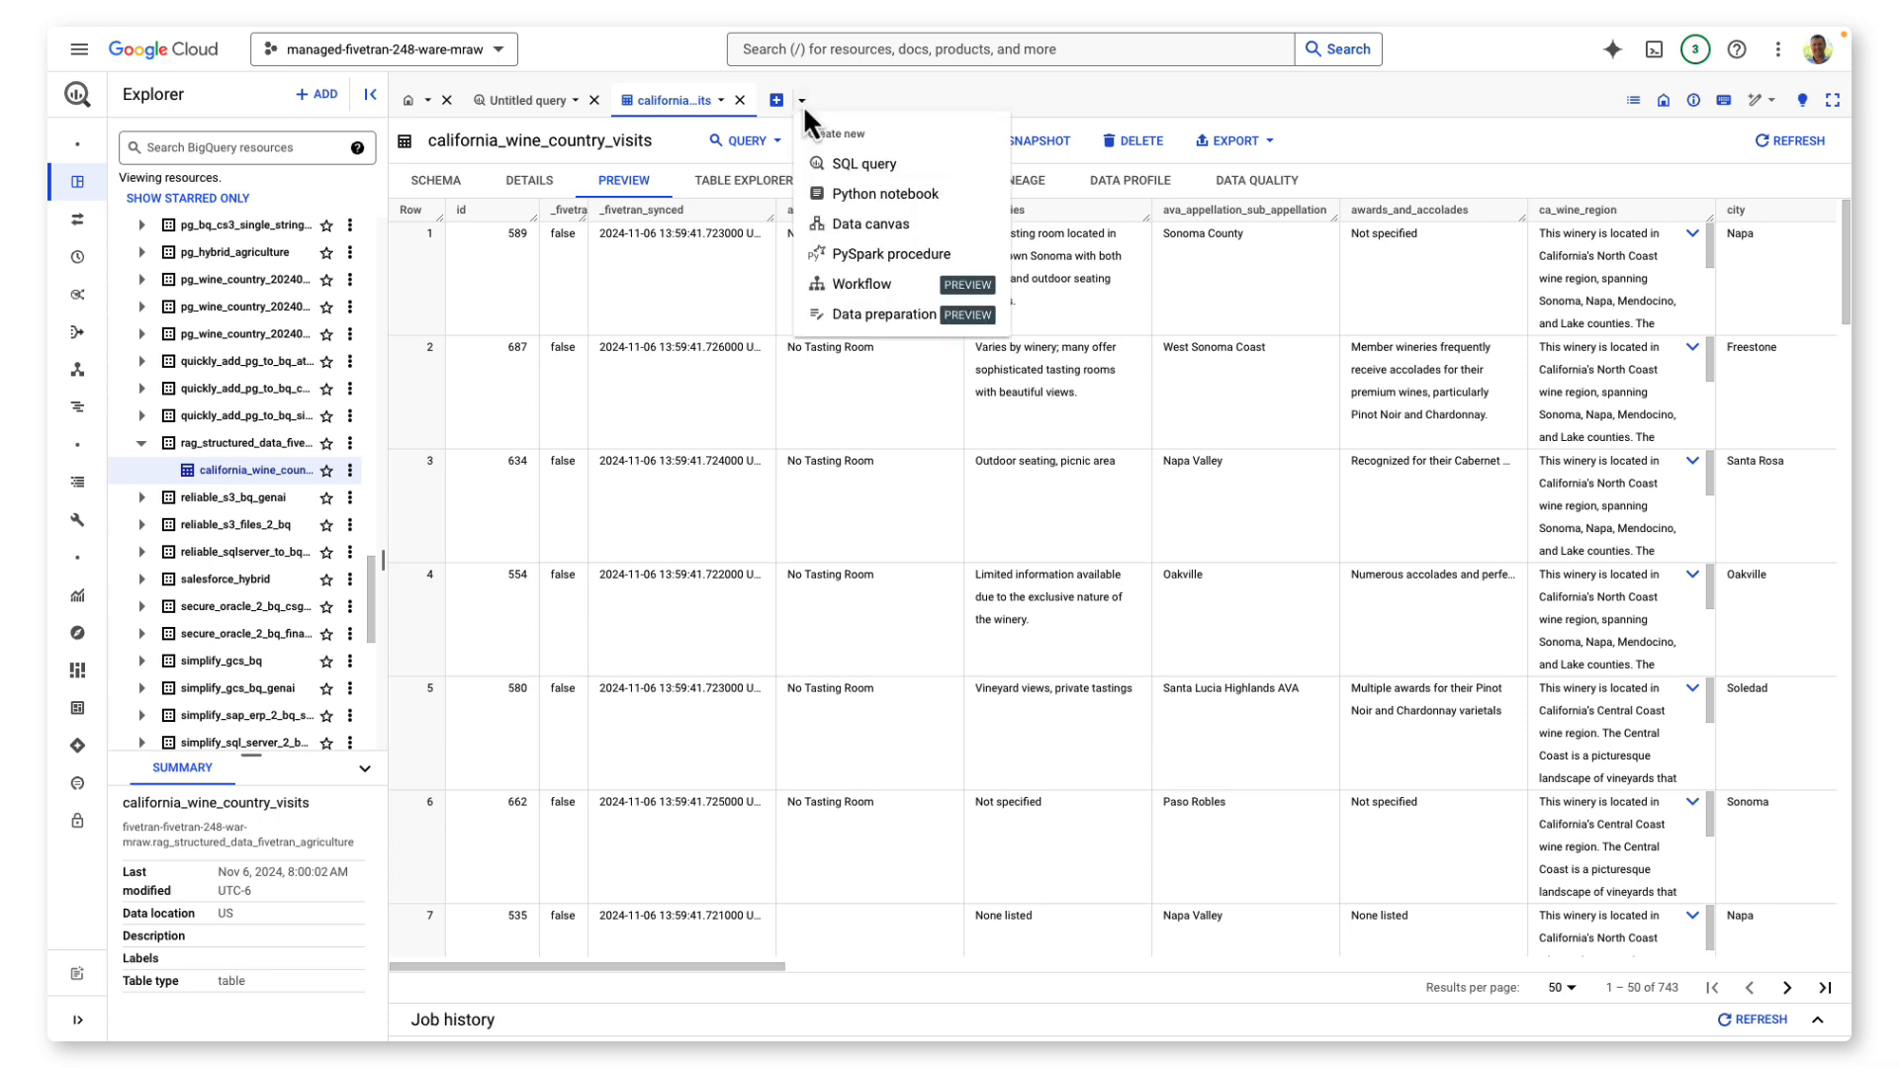
pyautogui.click(824, 198)
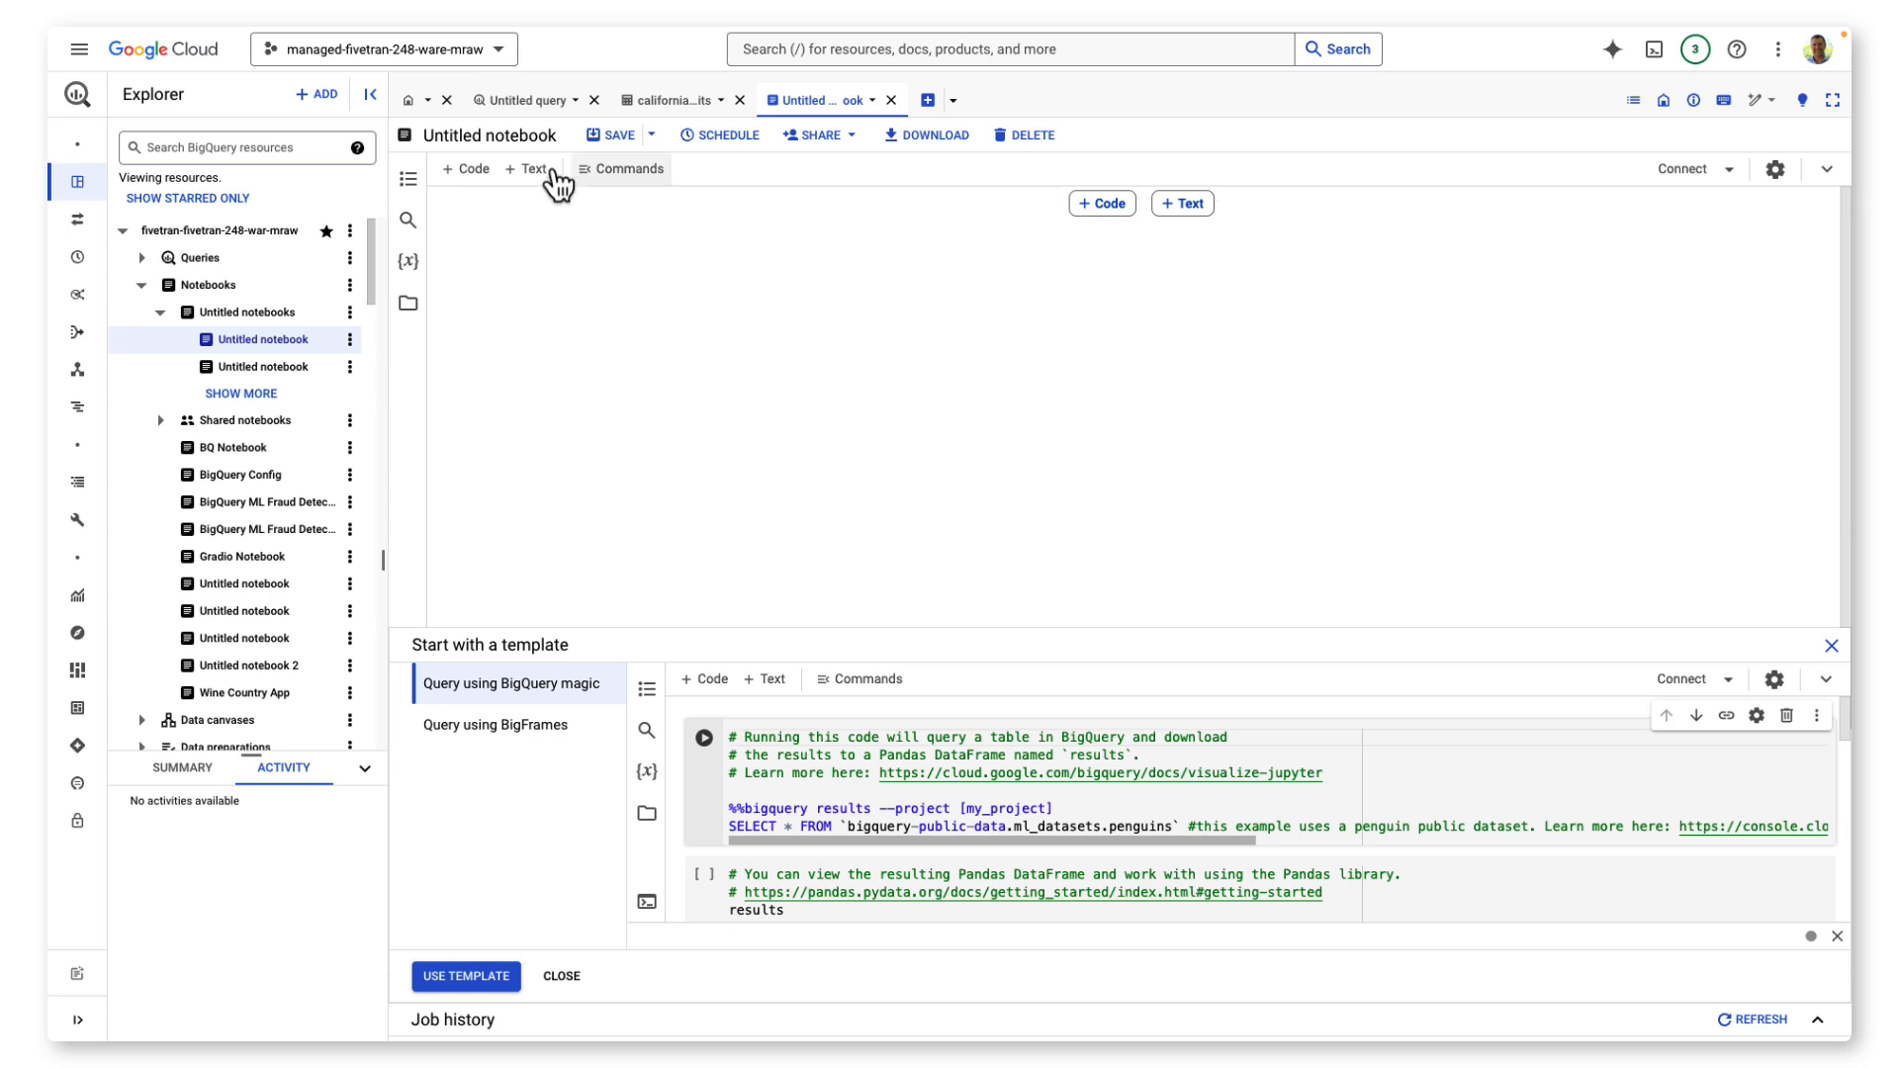
pyautogui.click(553, 137)
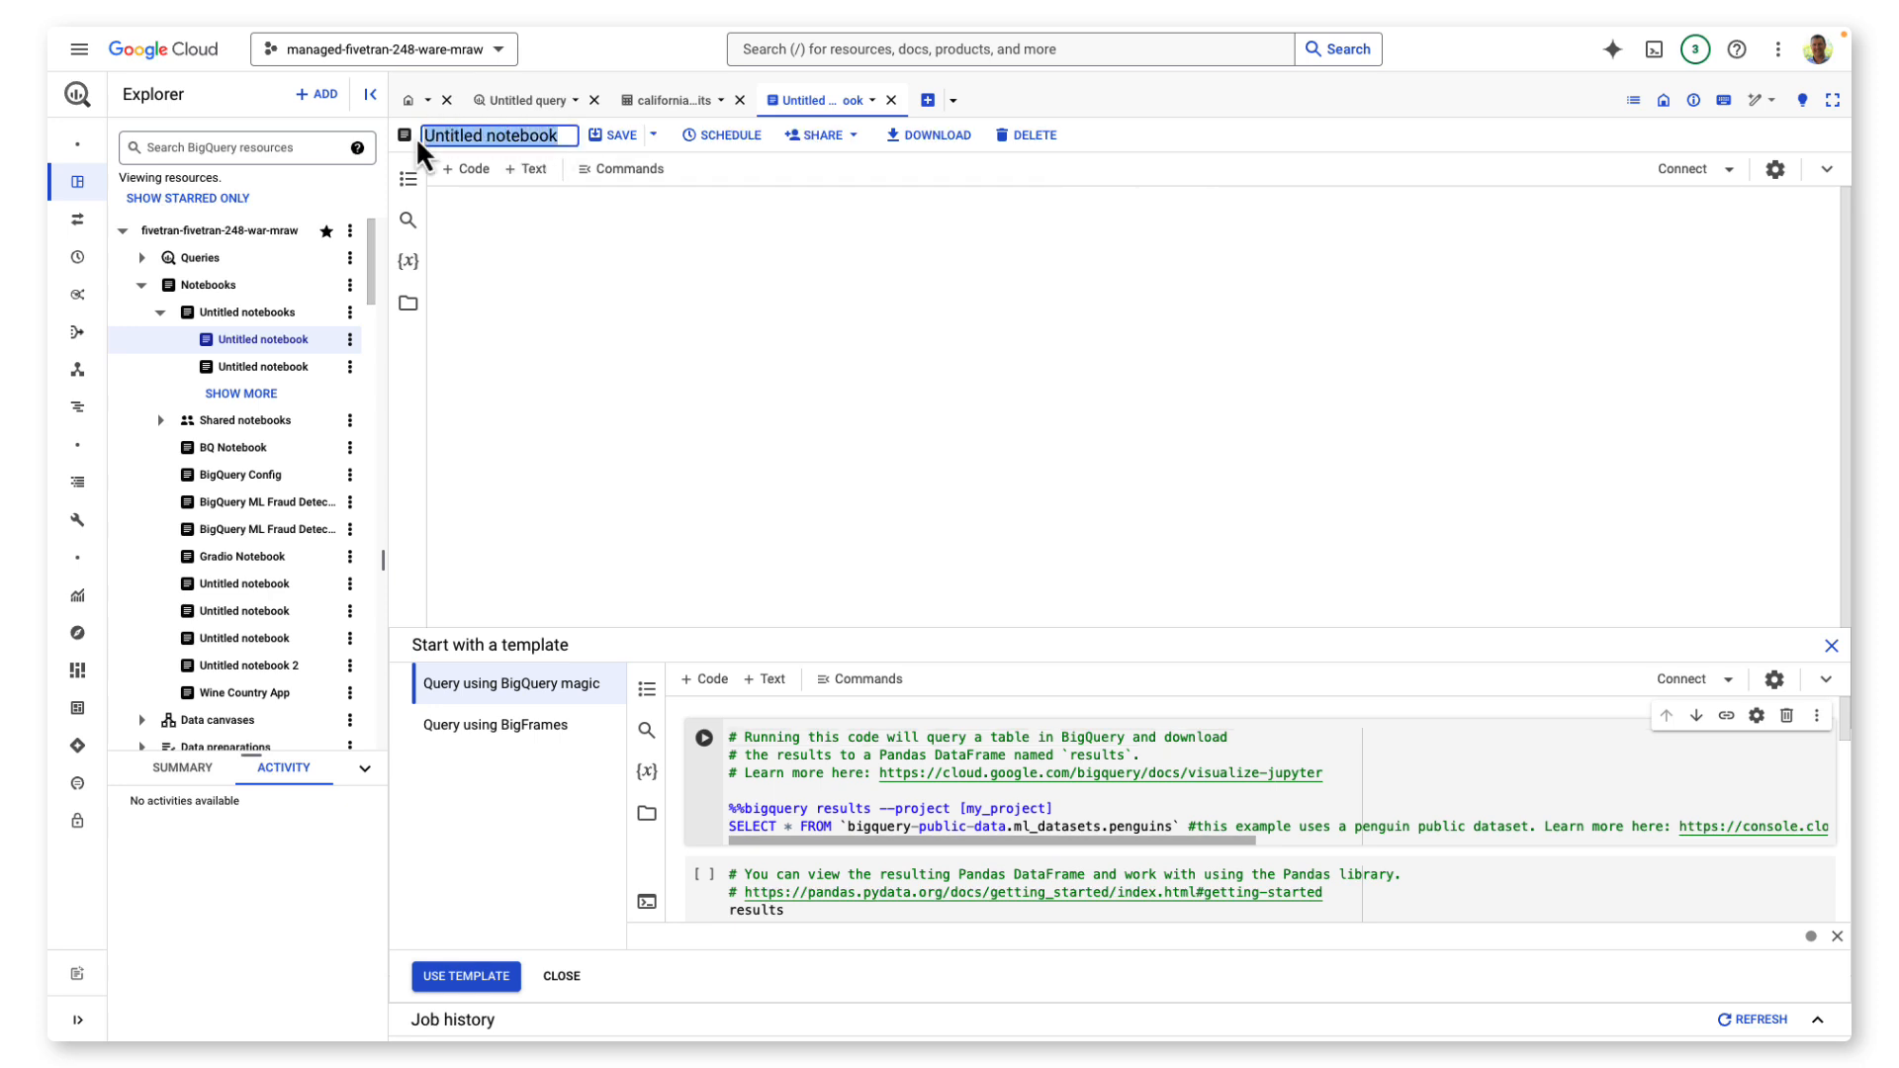
pyautogui.write('Big')
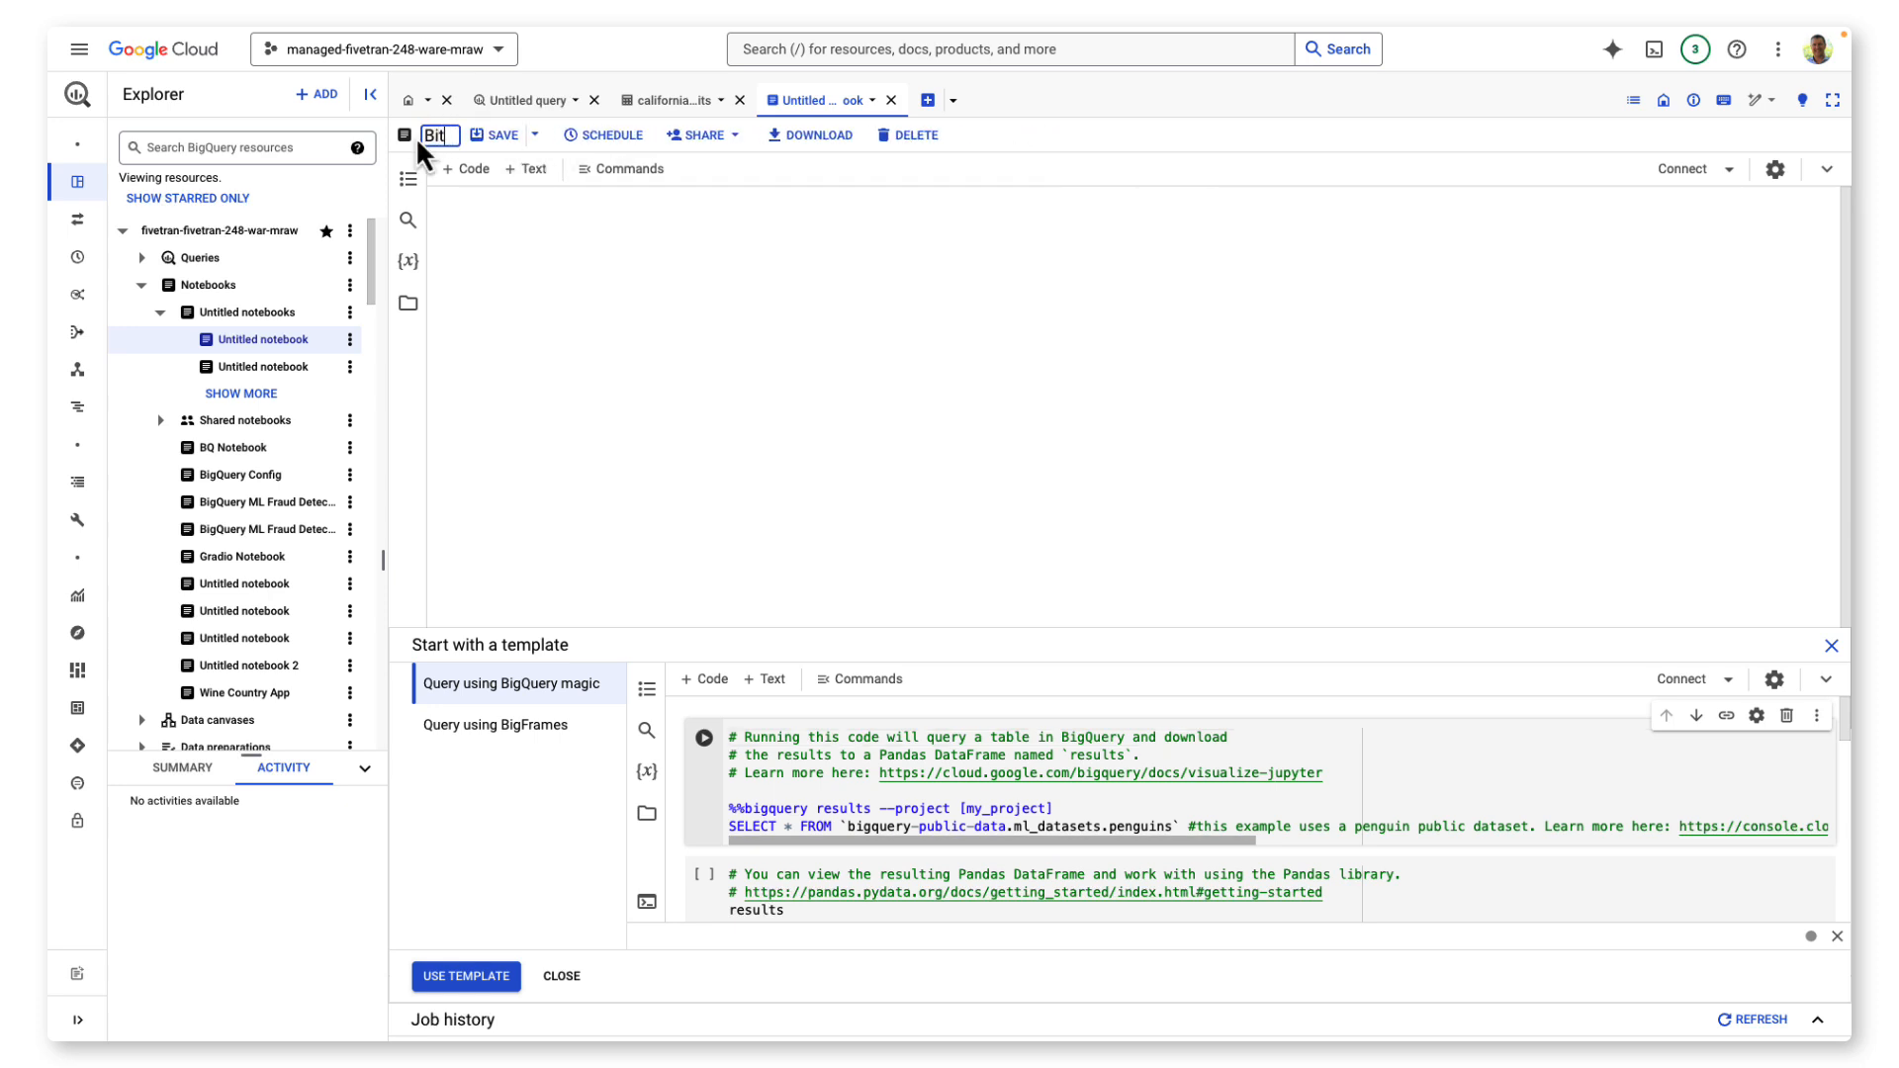
pyautogui.write('Query')
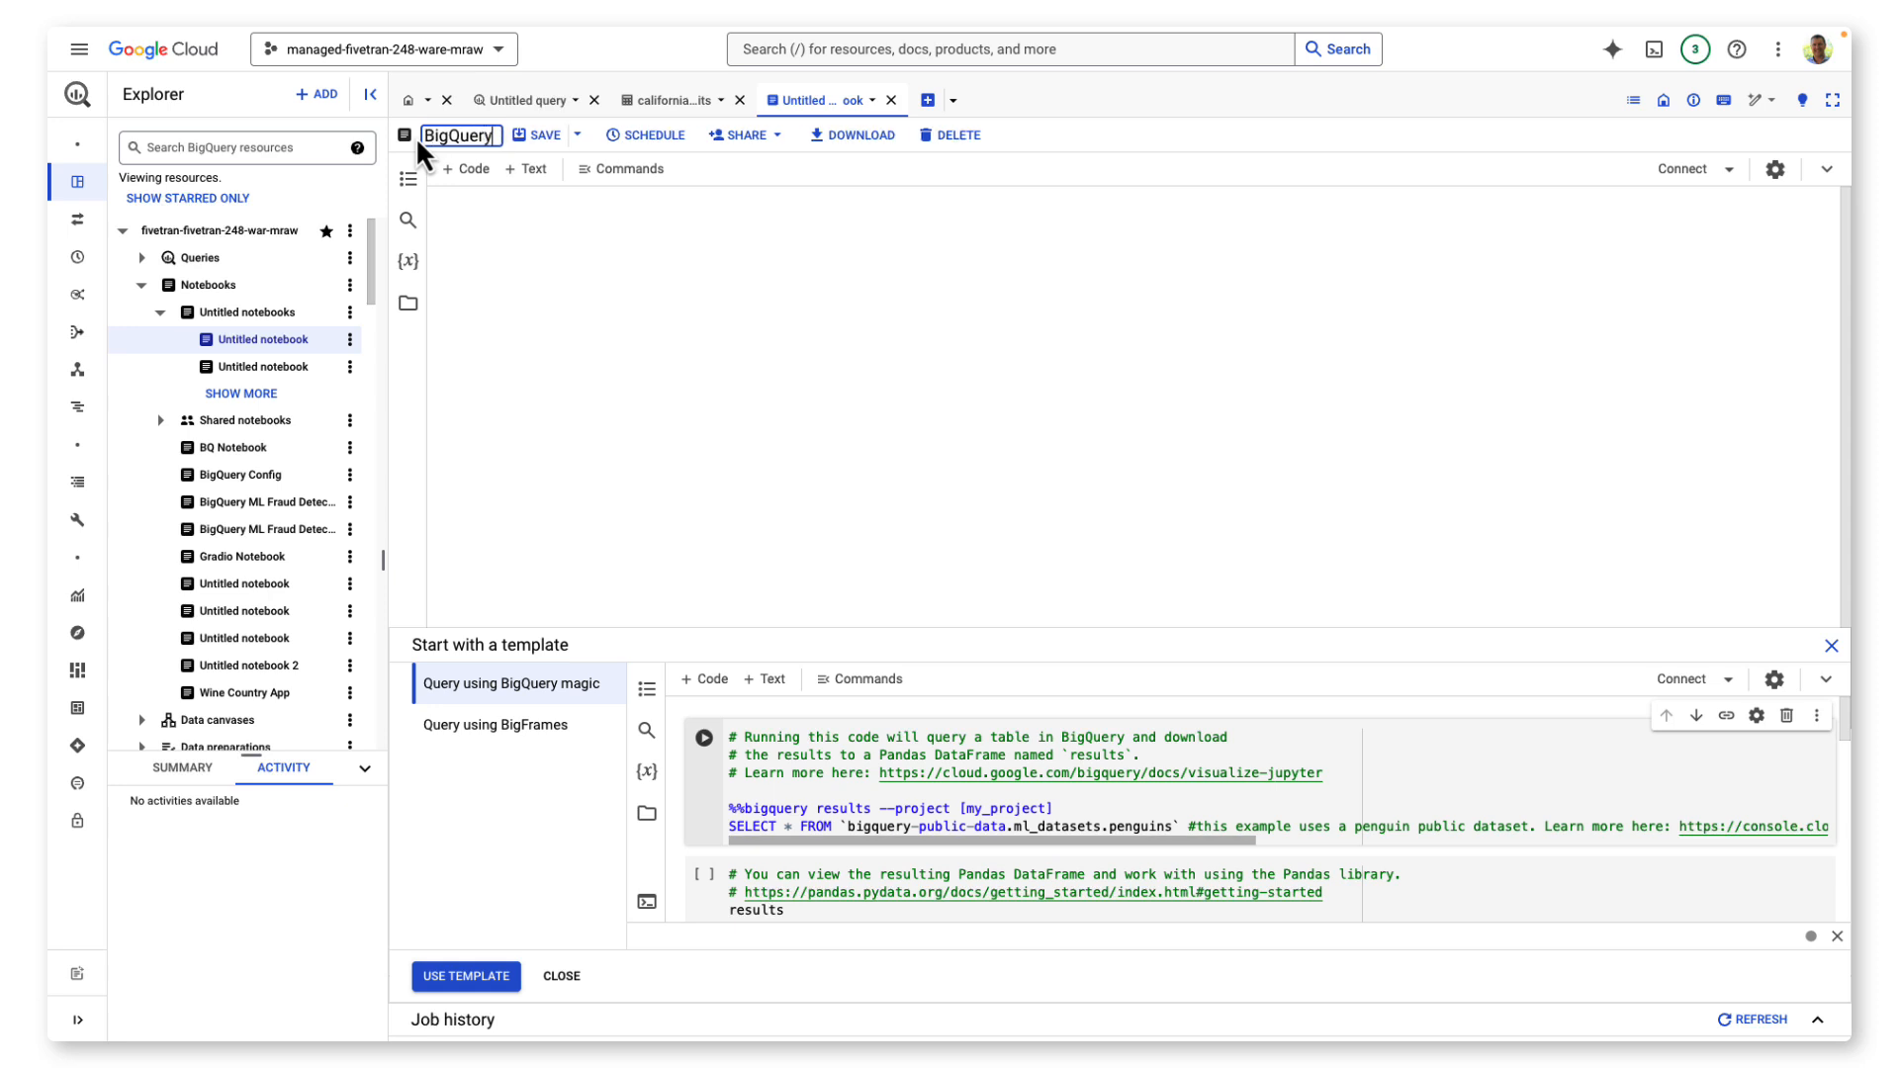
pyautogui.write(' Config')
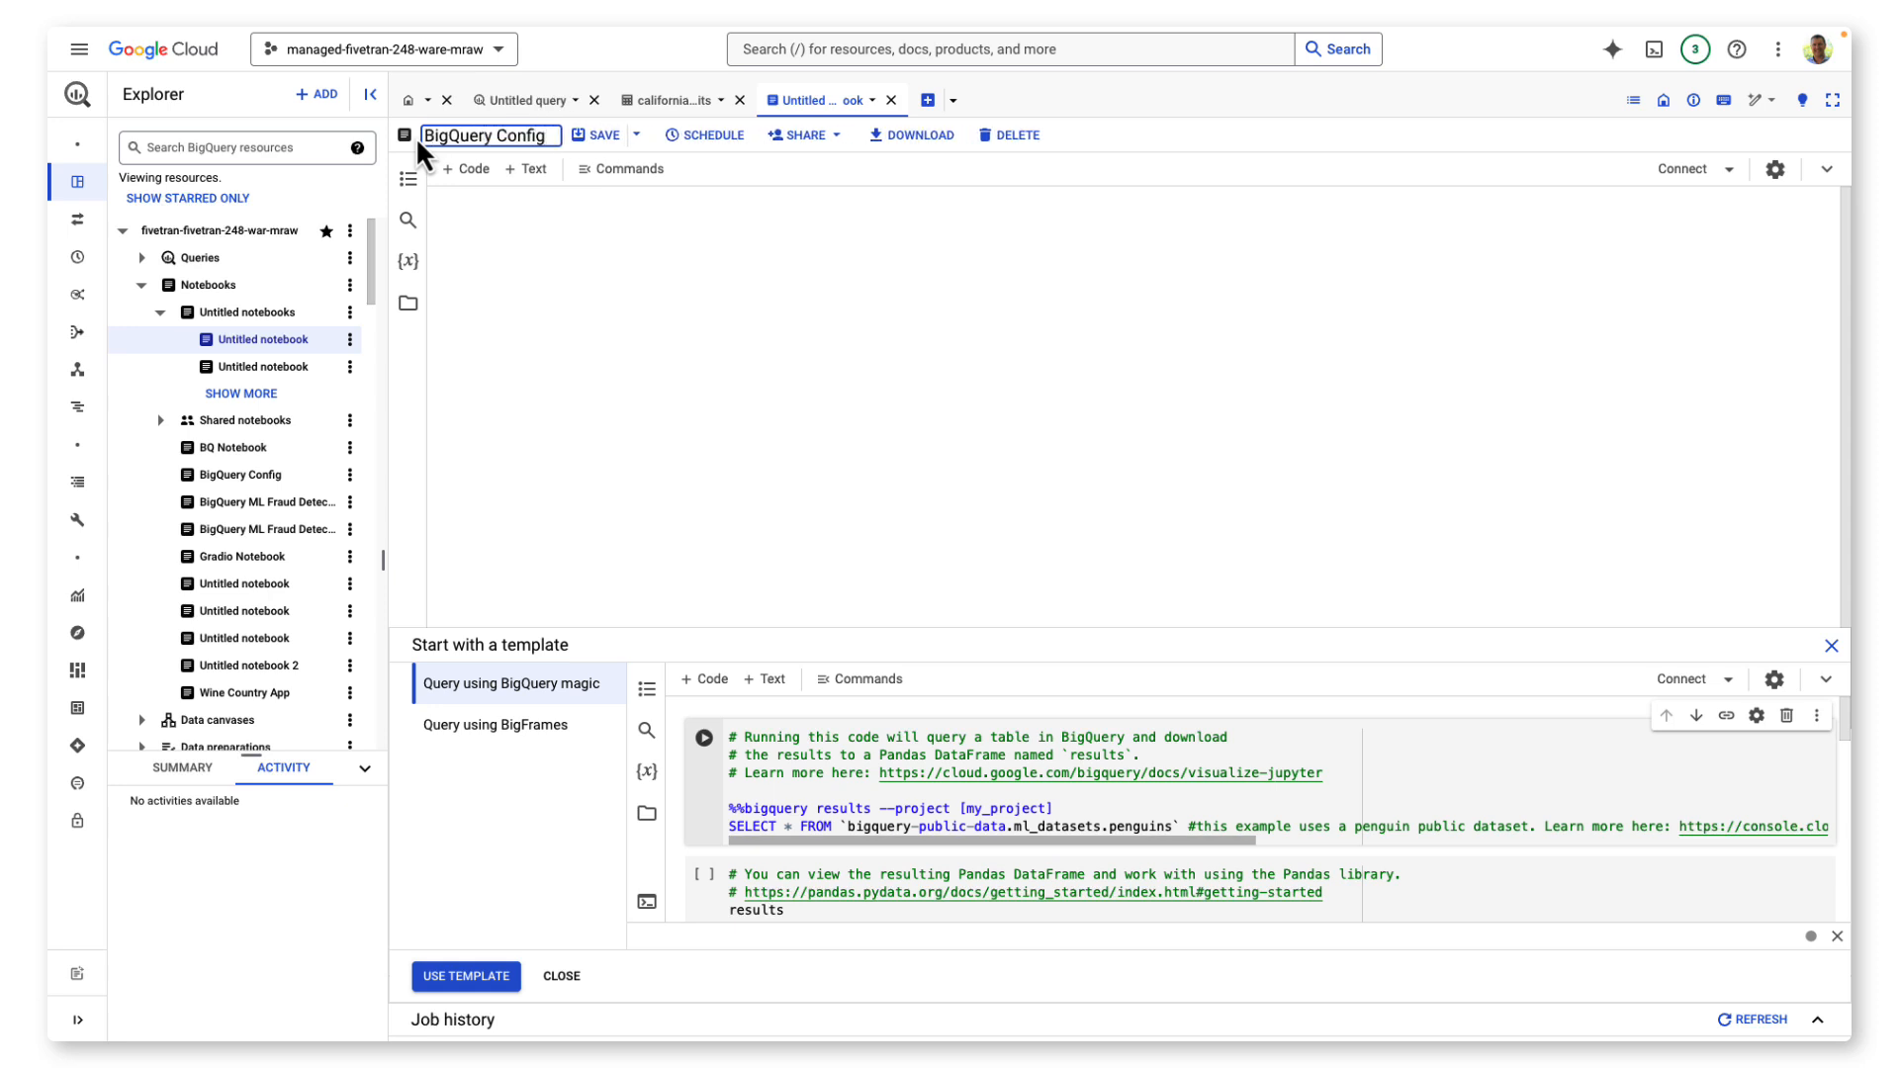
pyautogui.press('Return')
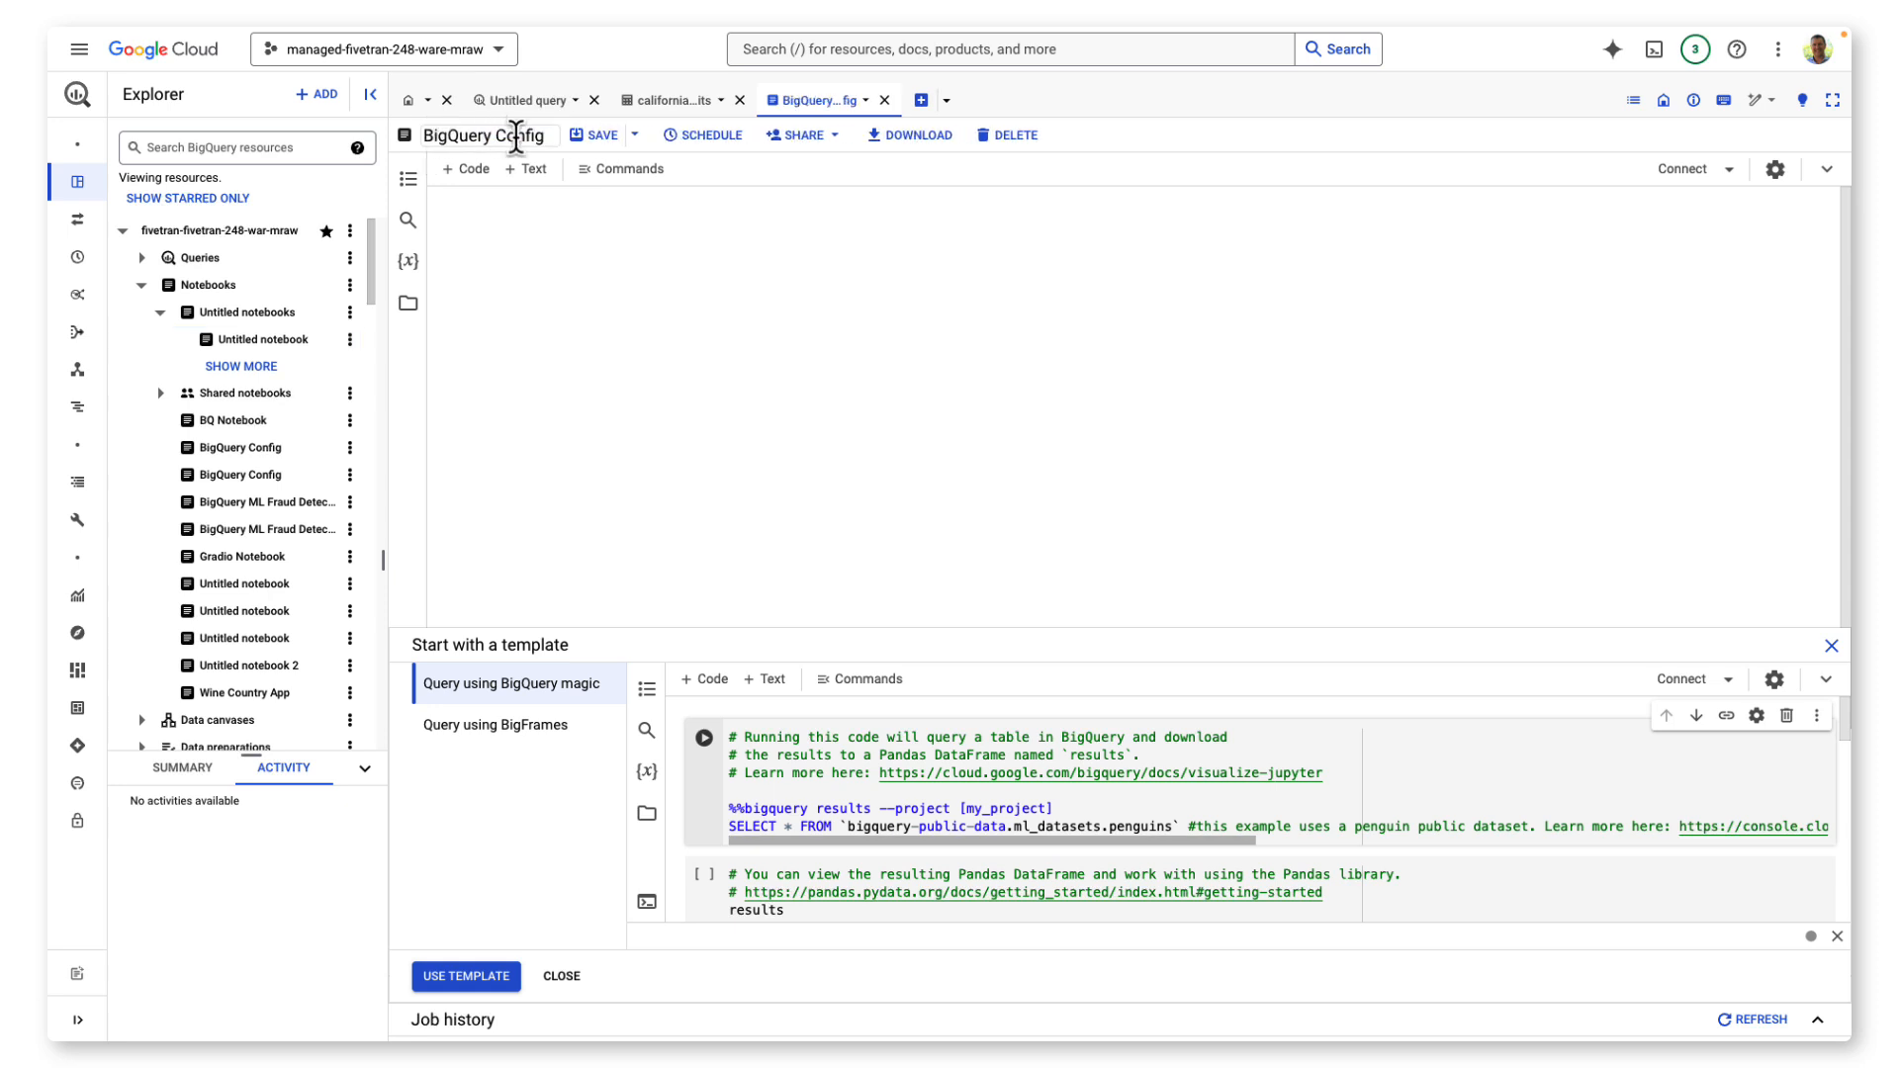
pyautogui.click(598, 137)
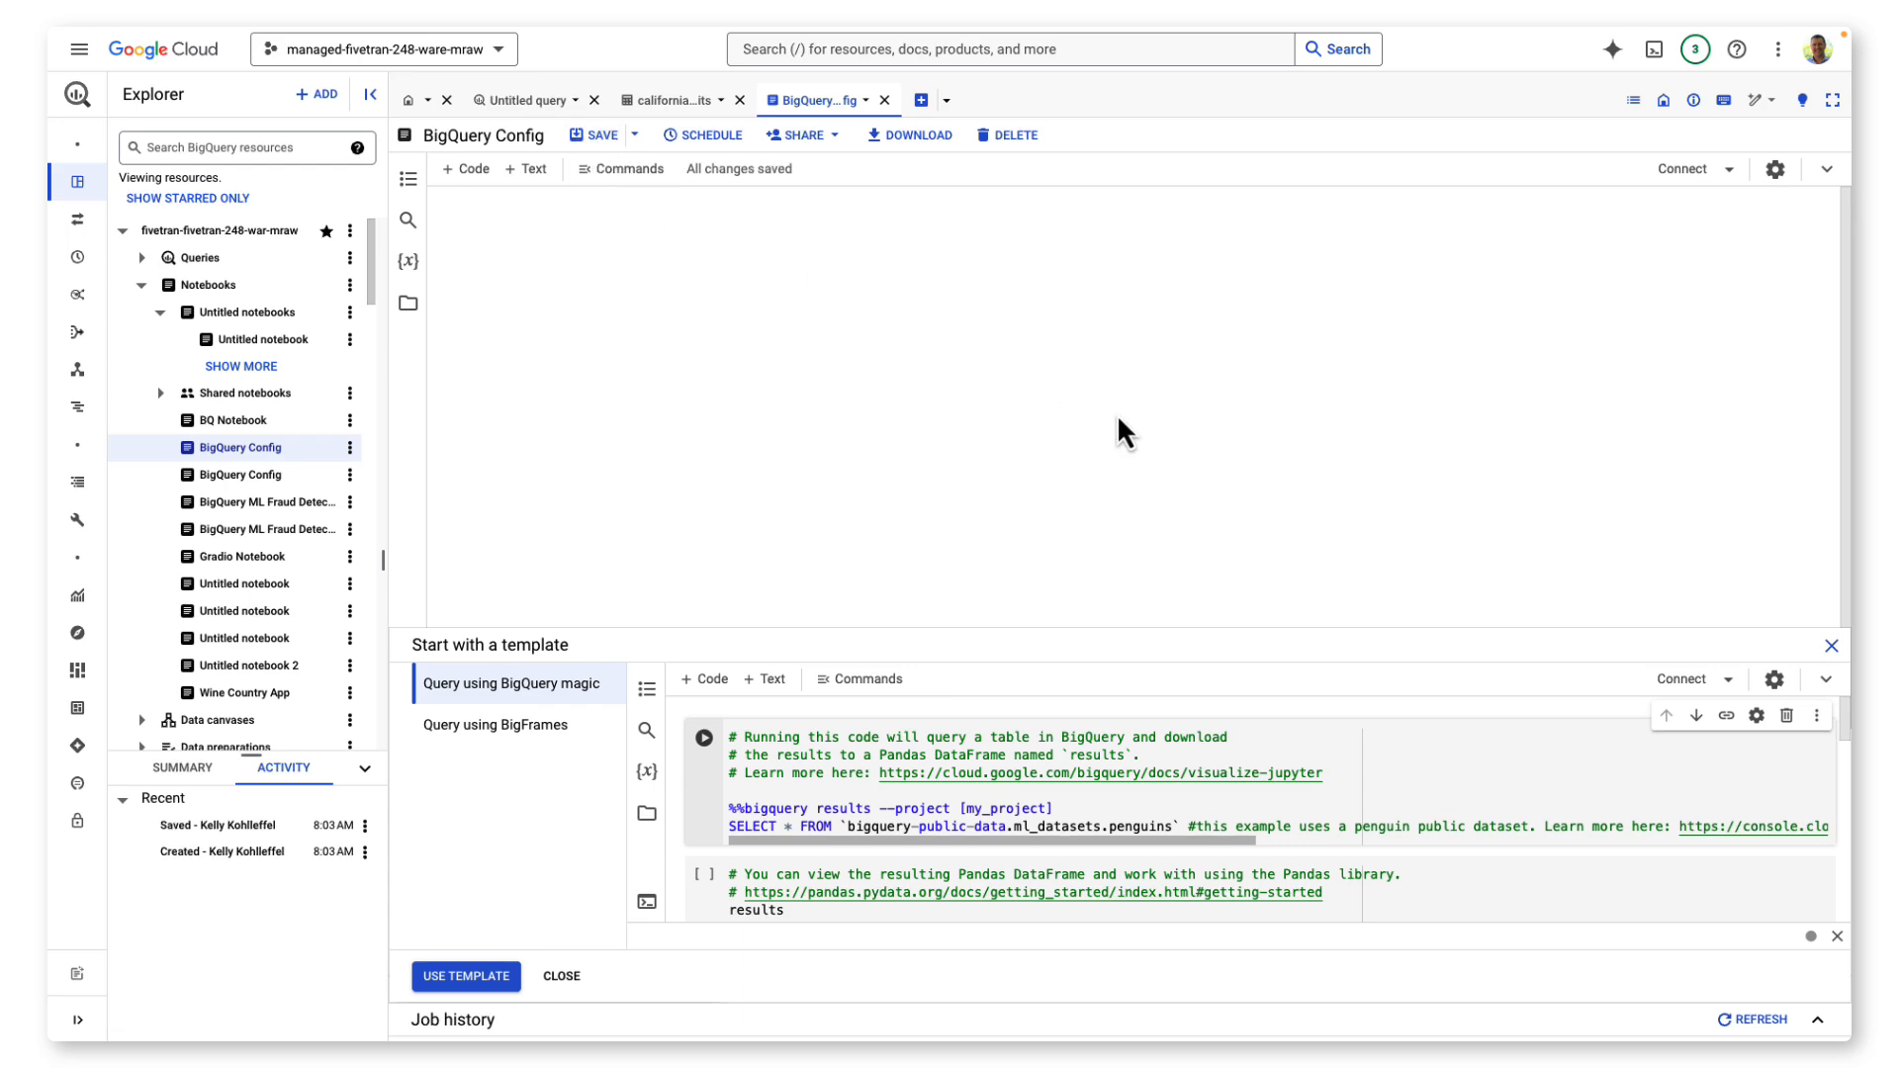
pyautogui.click(1831, 646)
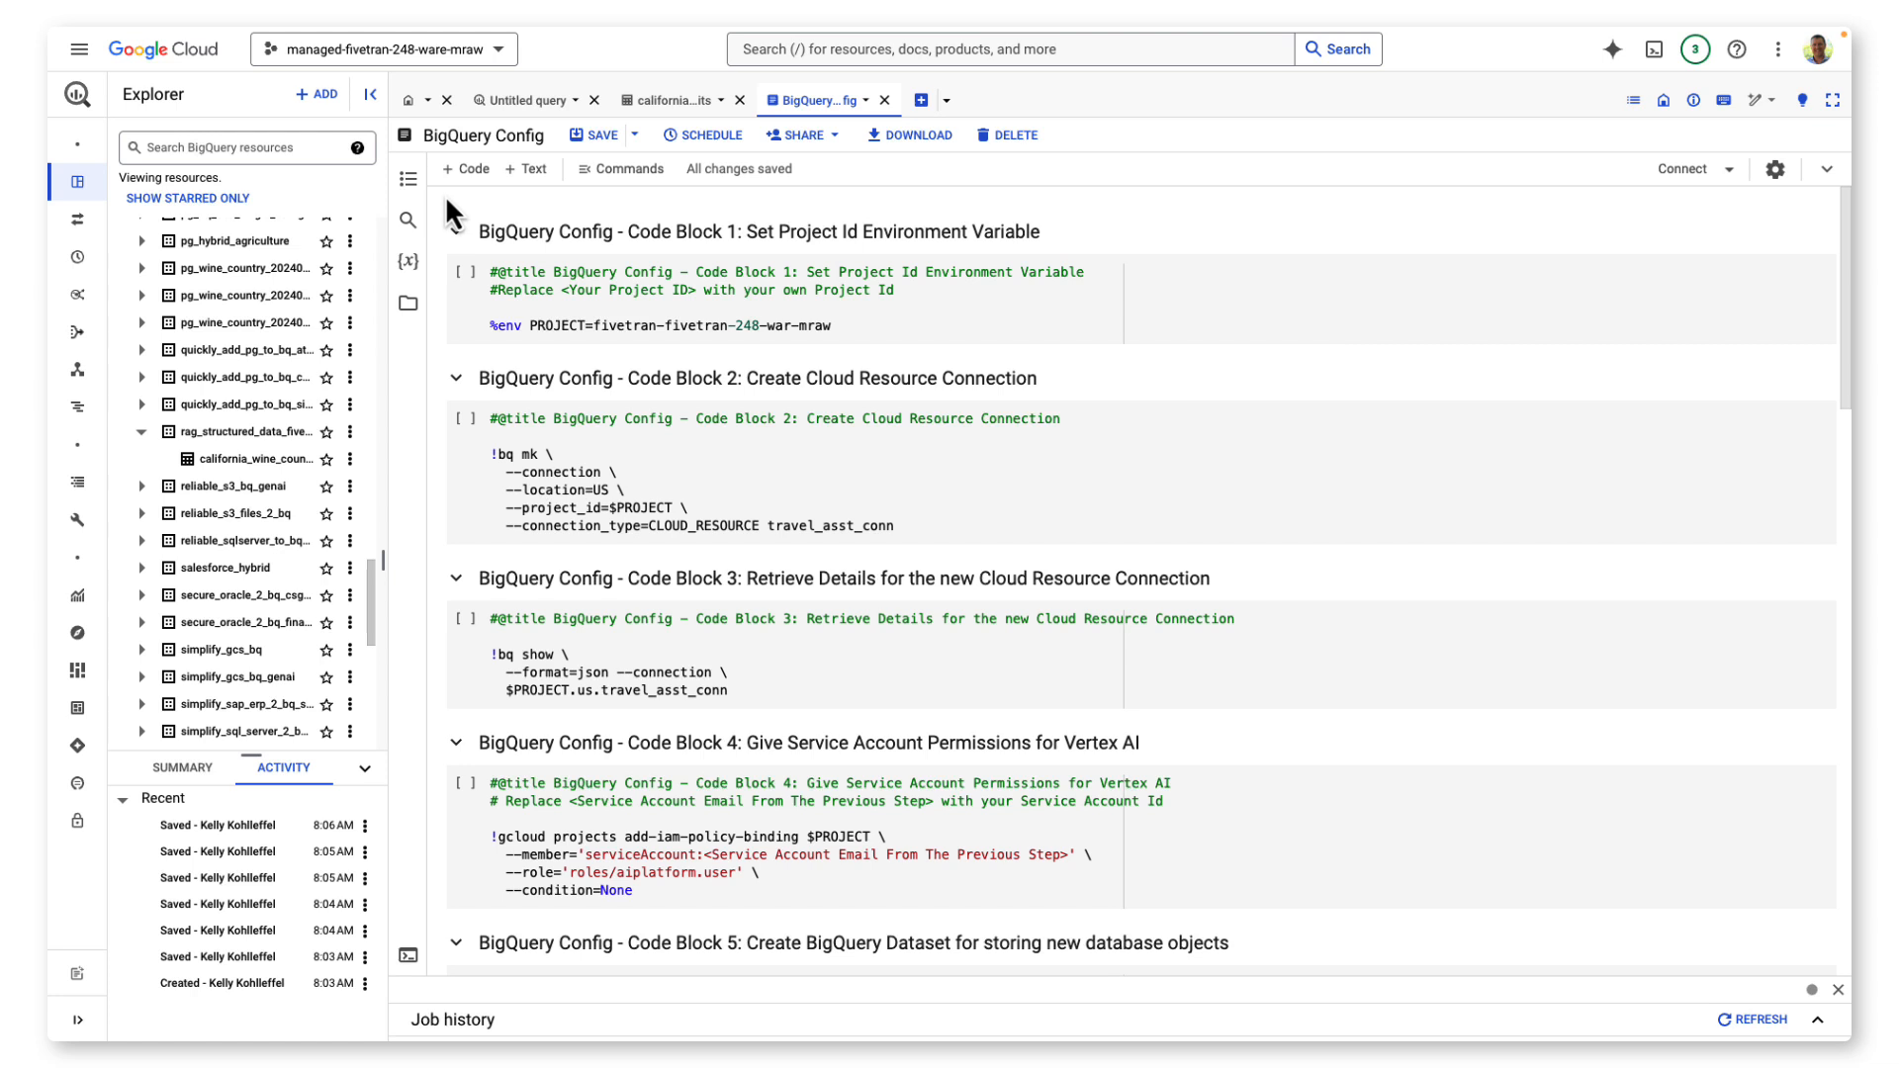
# Run code blocks 1 and 2 to set the project ID variable and create the travel_asst_conn cloud resource connection
pyautogui.moveTo(465, 279)
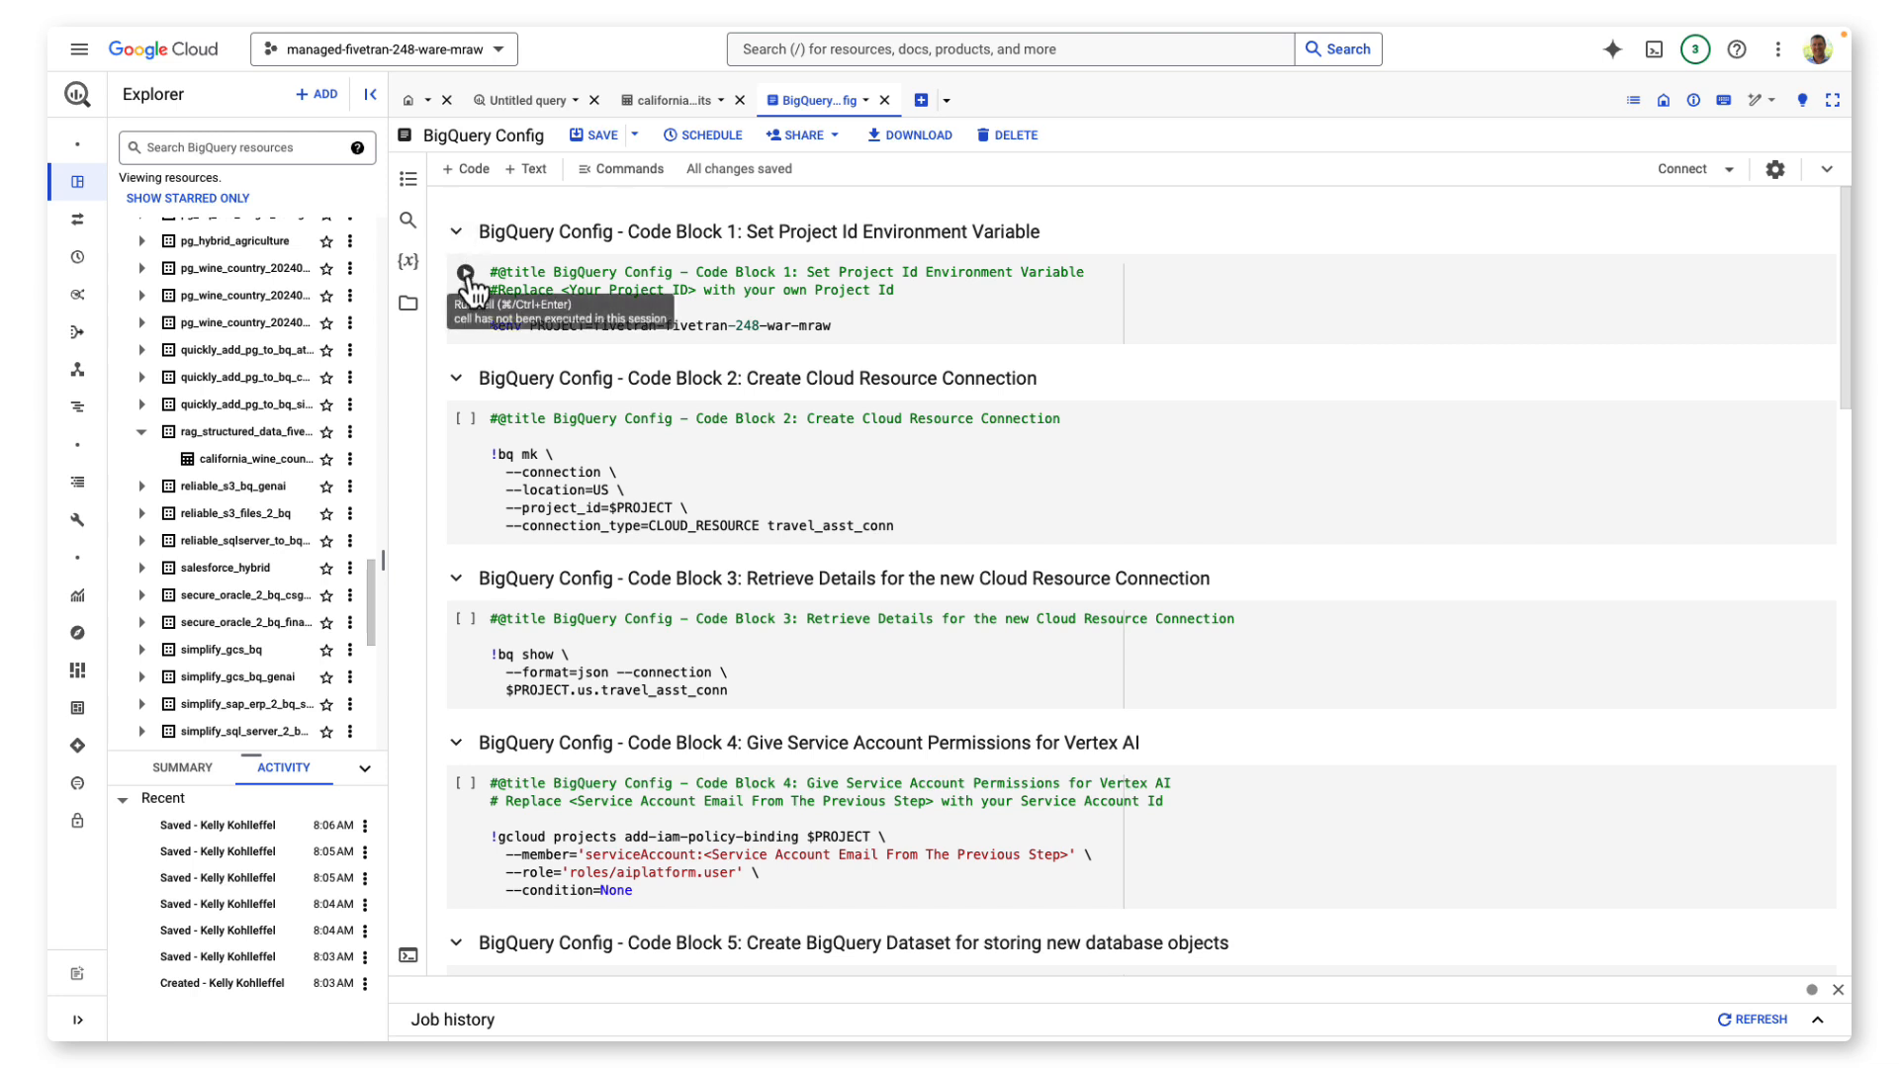
pyautogui.click(467, 275)
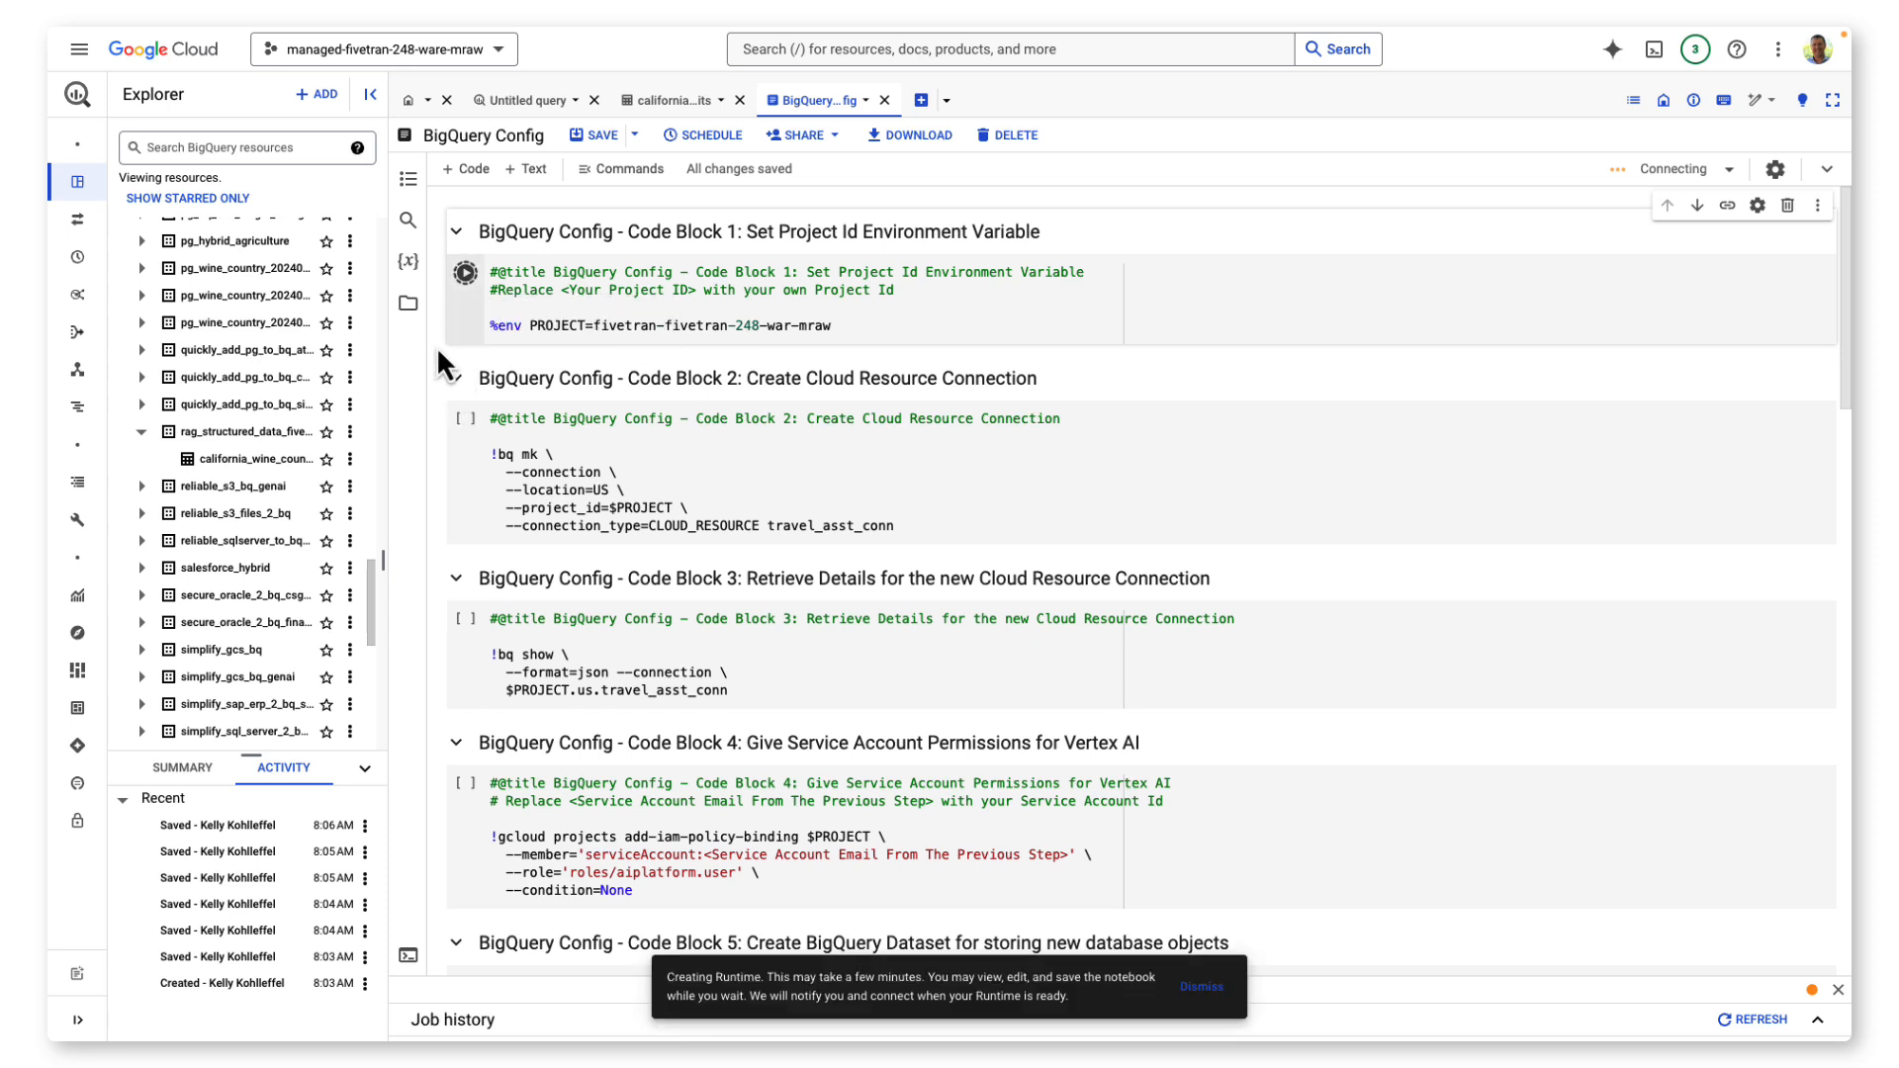
pyautogui.click(464, 453)
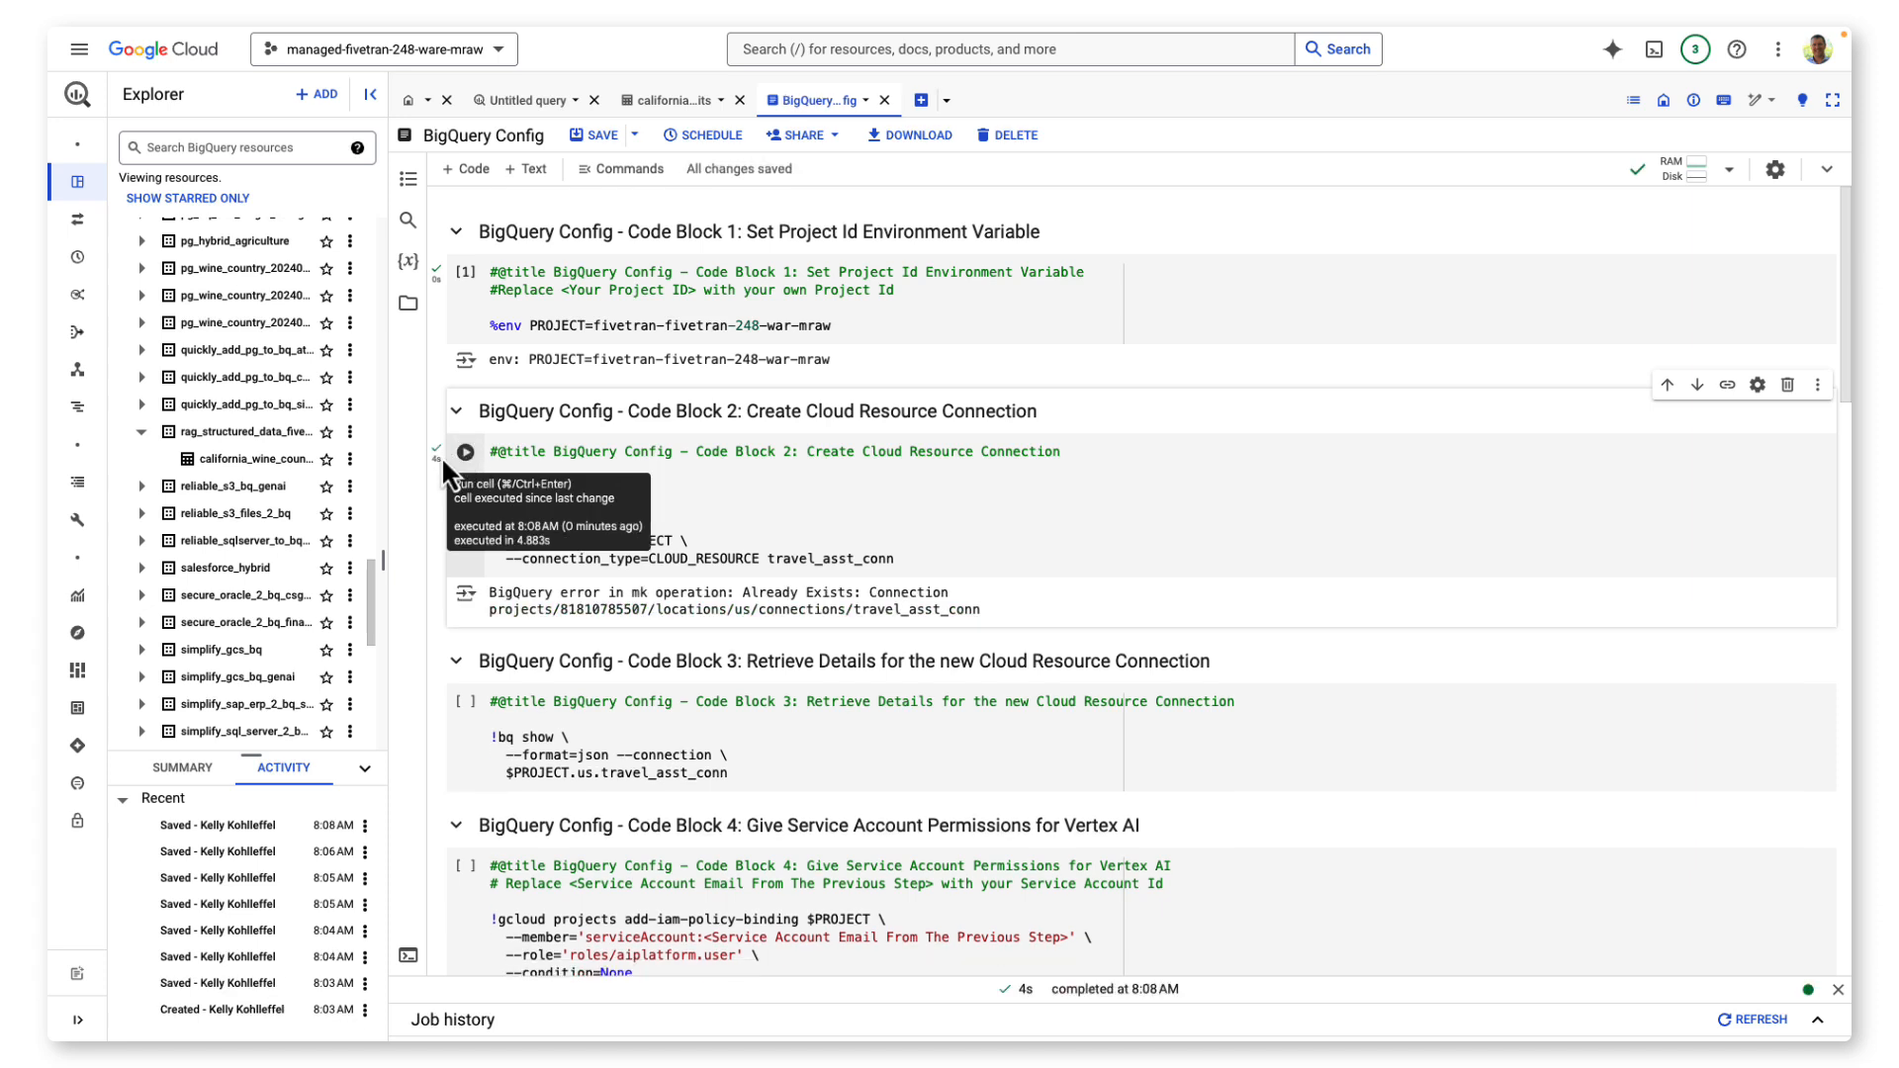
# Run code block 3 to retrieve the connection details and copy the service account email from its output
pyautogui.scroll(-2, 452, 526)
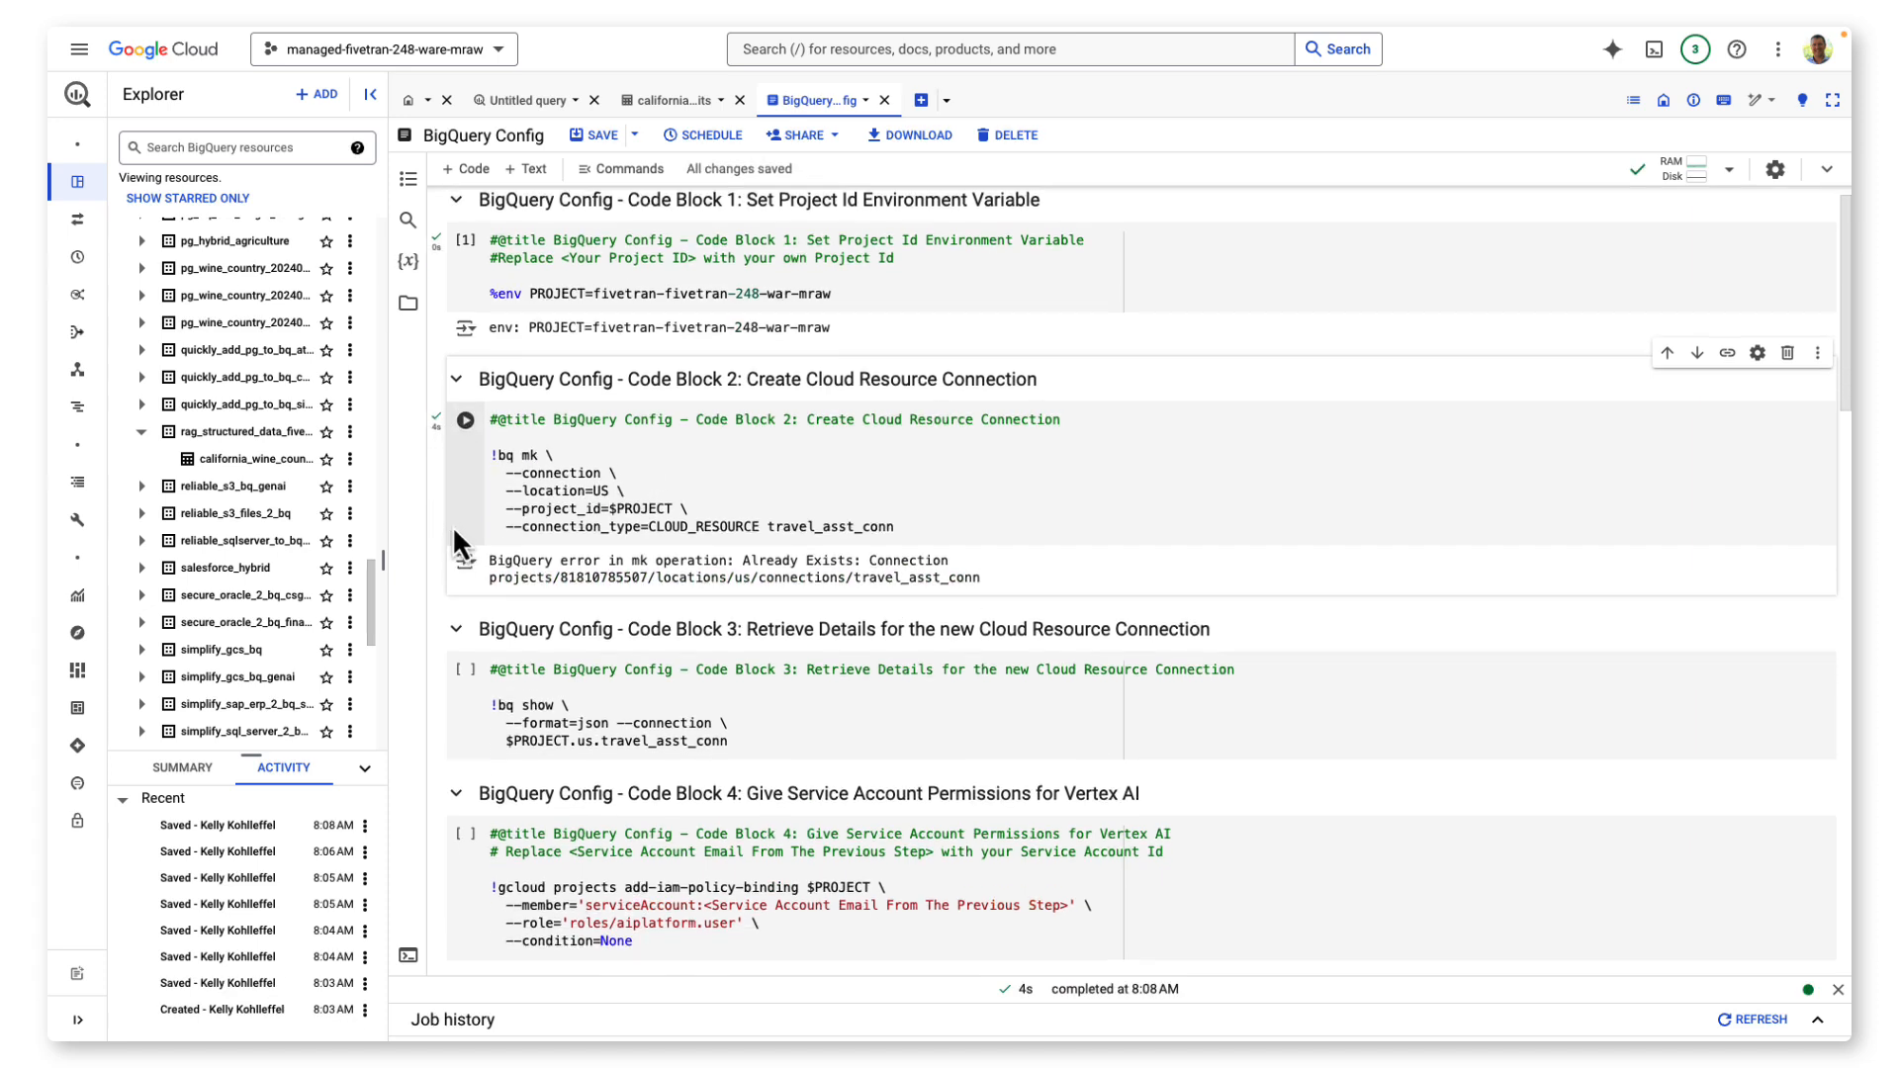
pyautogui.click(465, 494)
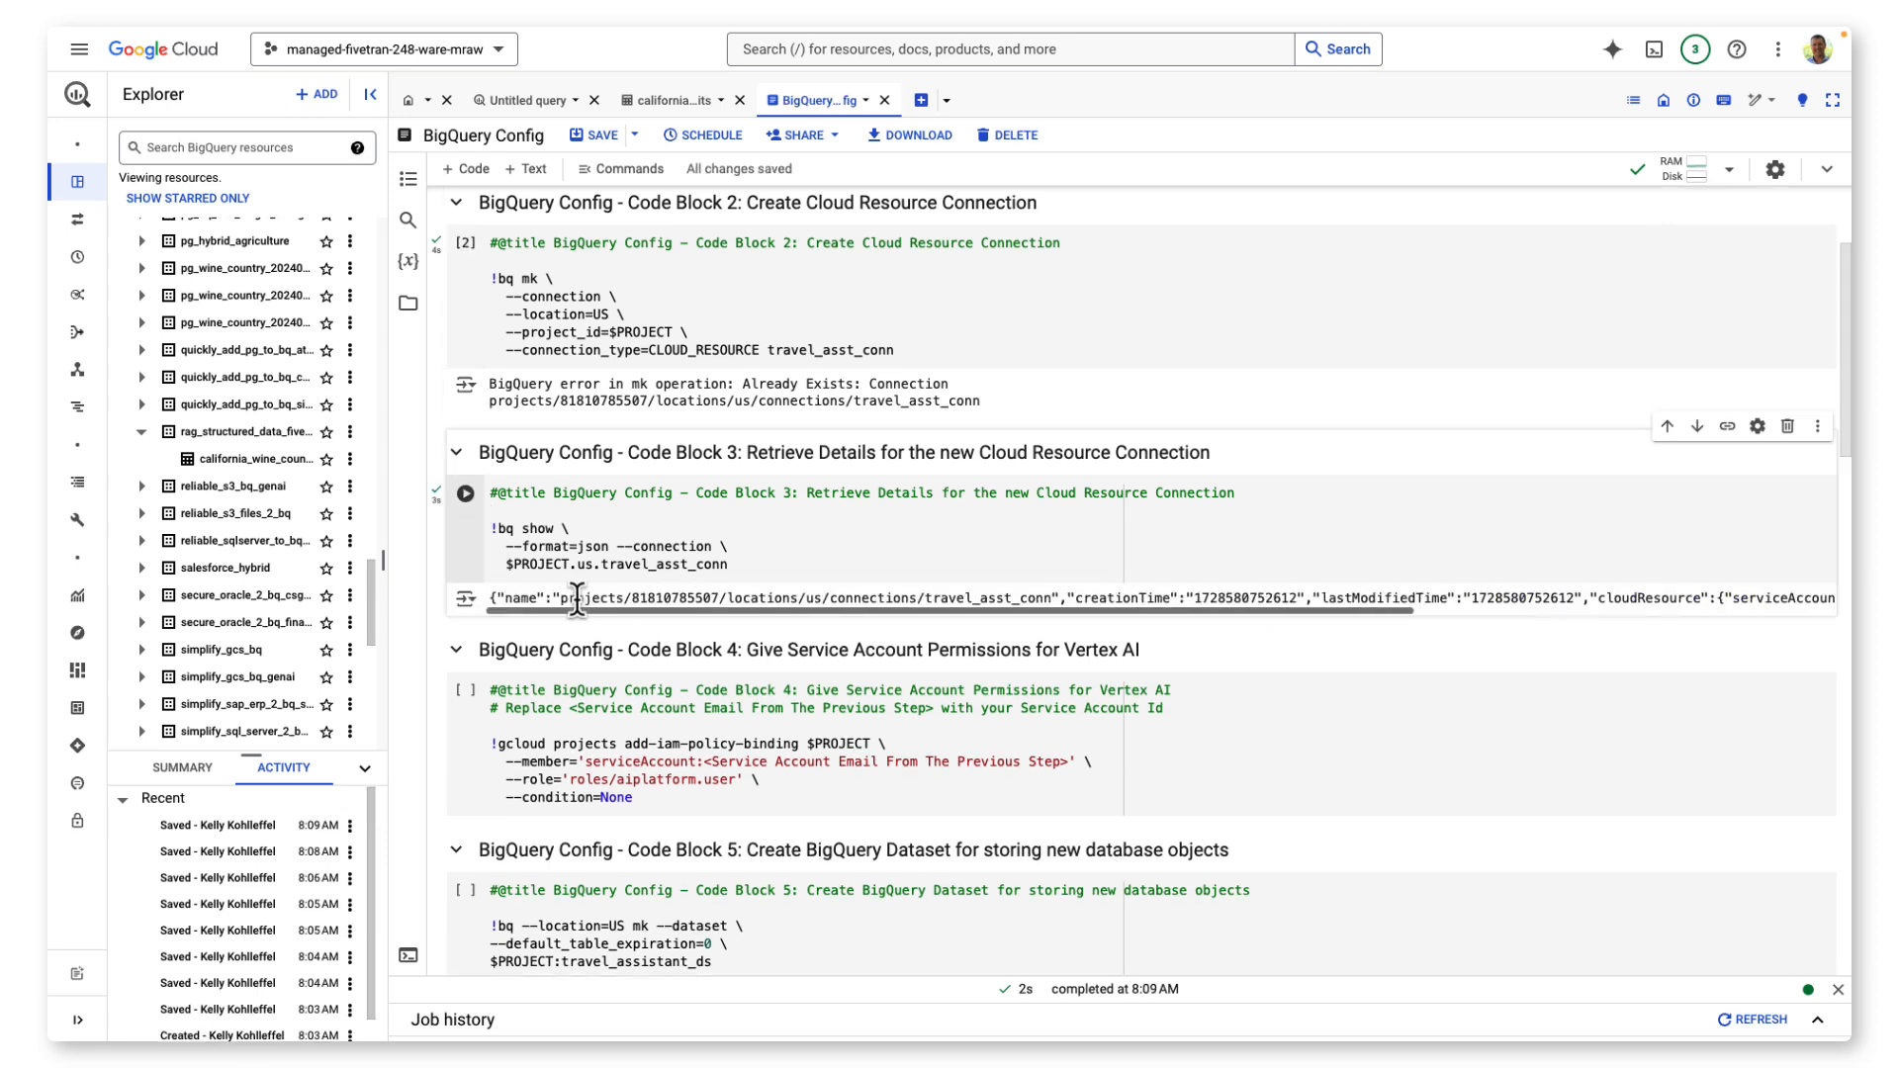
pyautogui.moveTo(827, 608); pyautogui.dragTo(1250, 611)
pyautogui.rightClick(1349, 595)
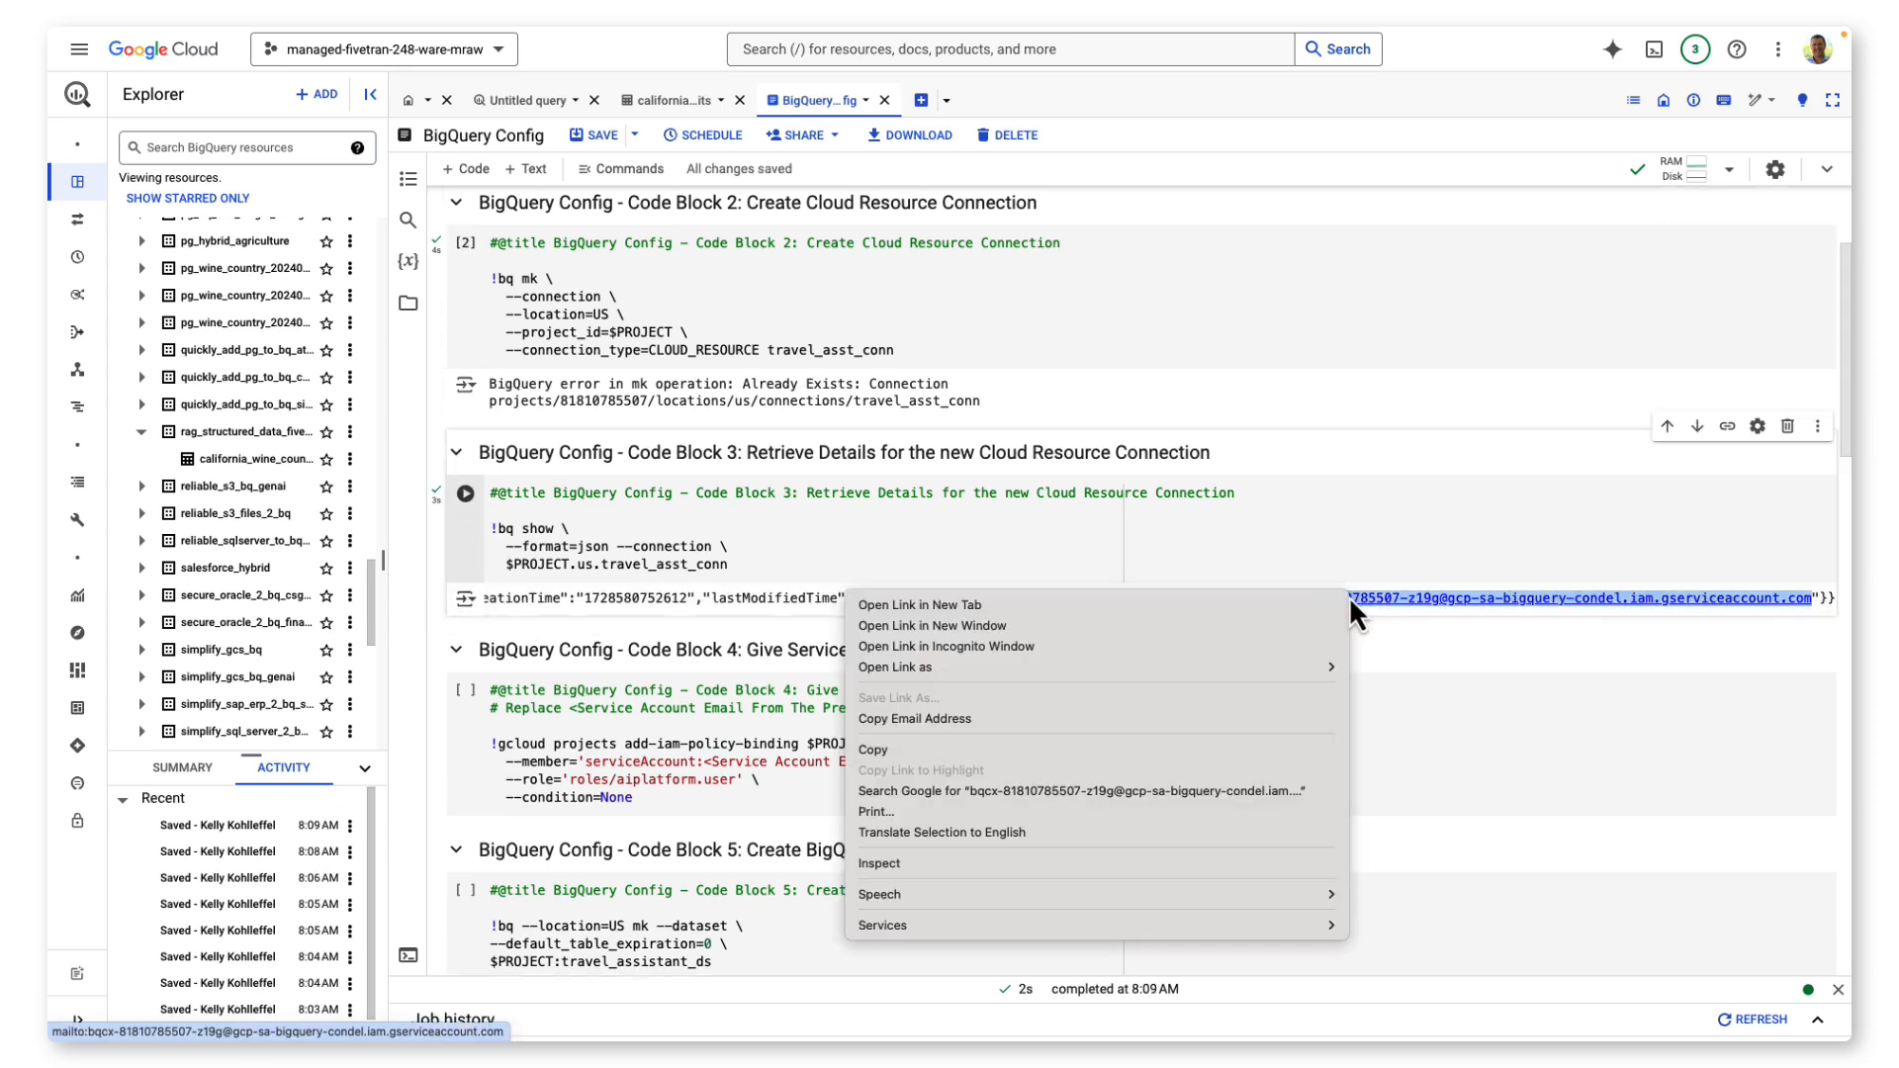
pyautogui.click(1170, 714)
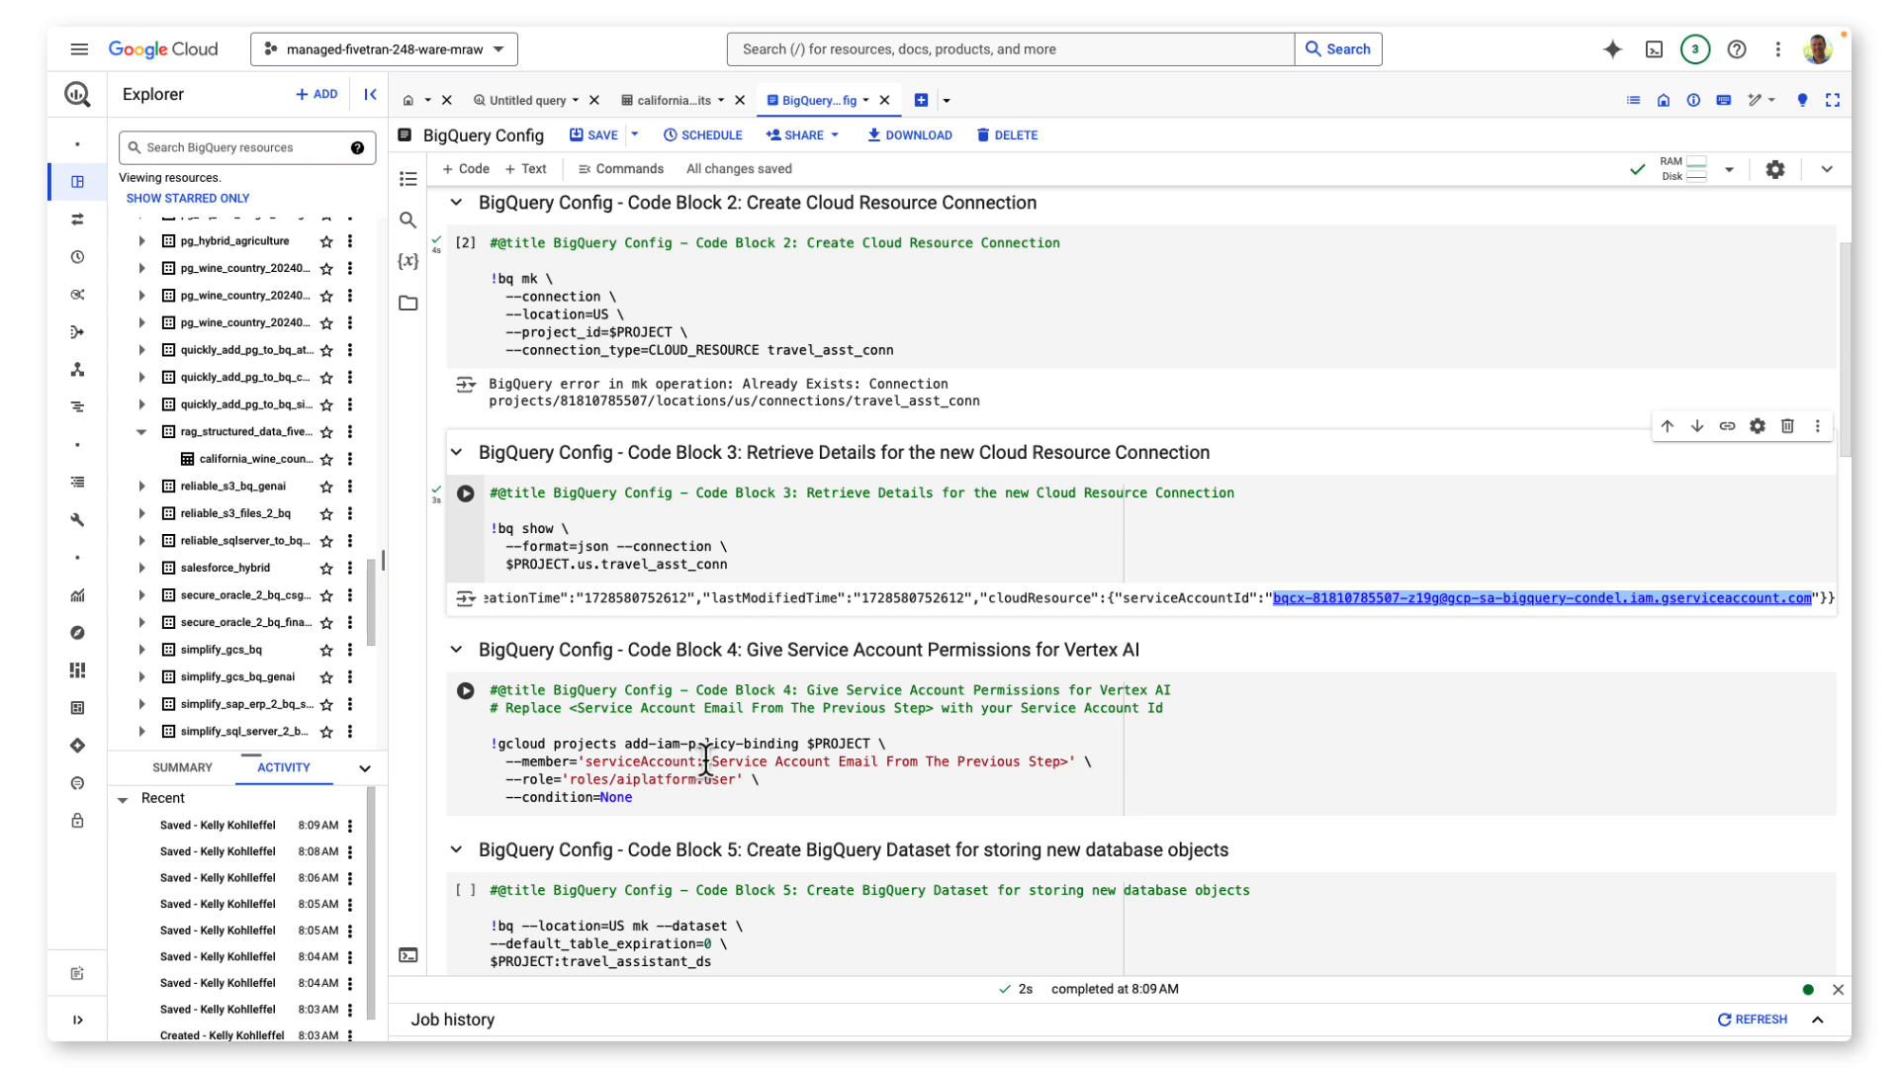
# Replace the member placeholder in code block 4 with the copied service account email and run the block to grant Vertex AI permissions
pyautogui.moveTo(703, 762); pyautogui.dragTo(1072, 763)
pyautogui.hotkey('ctrl', 'v')
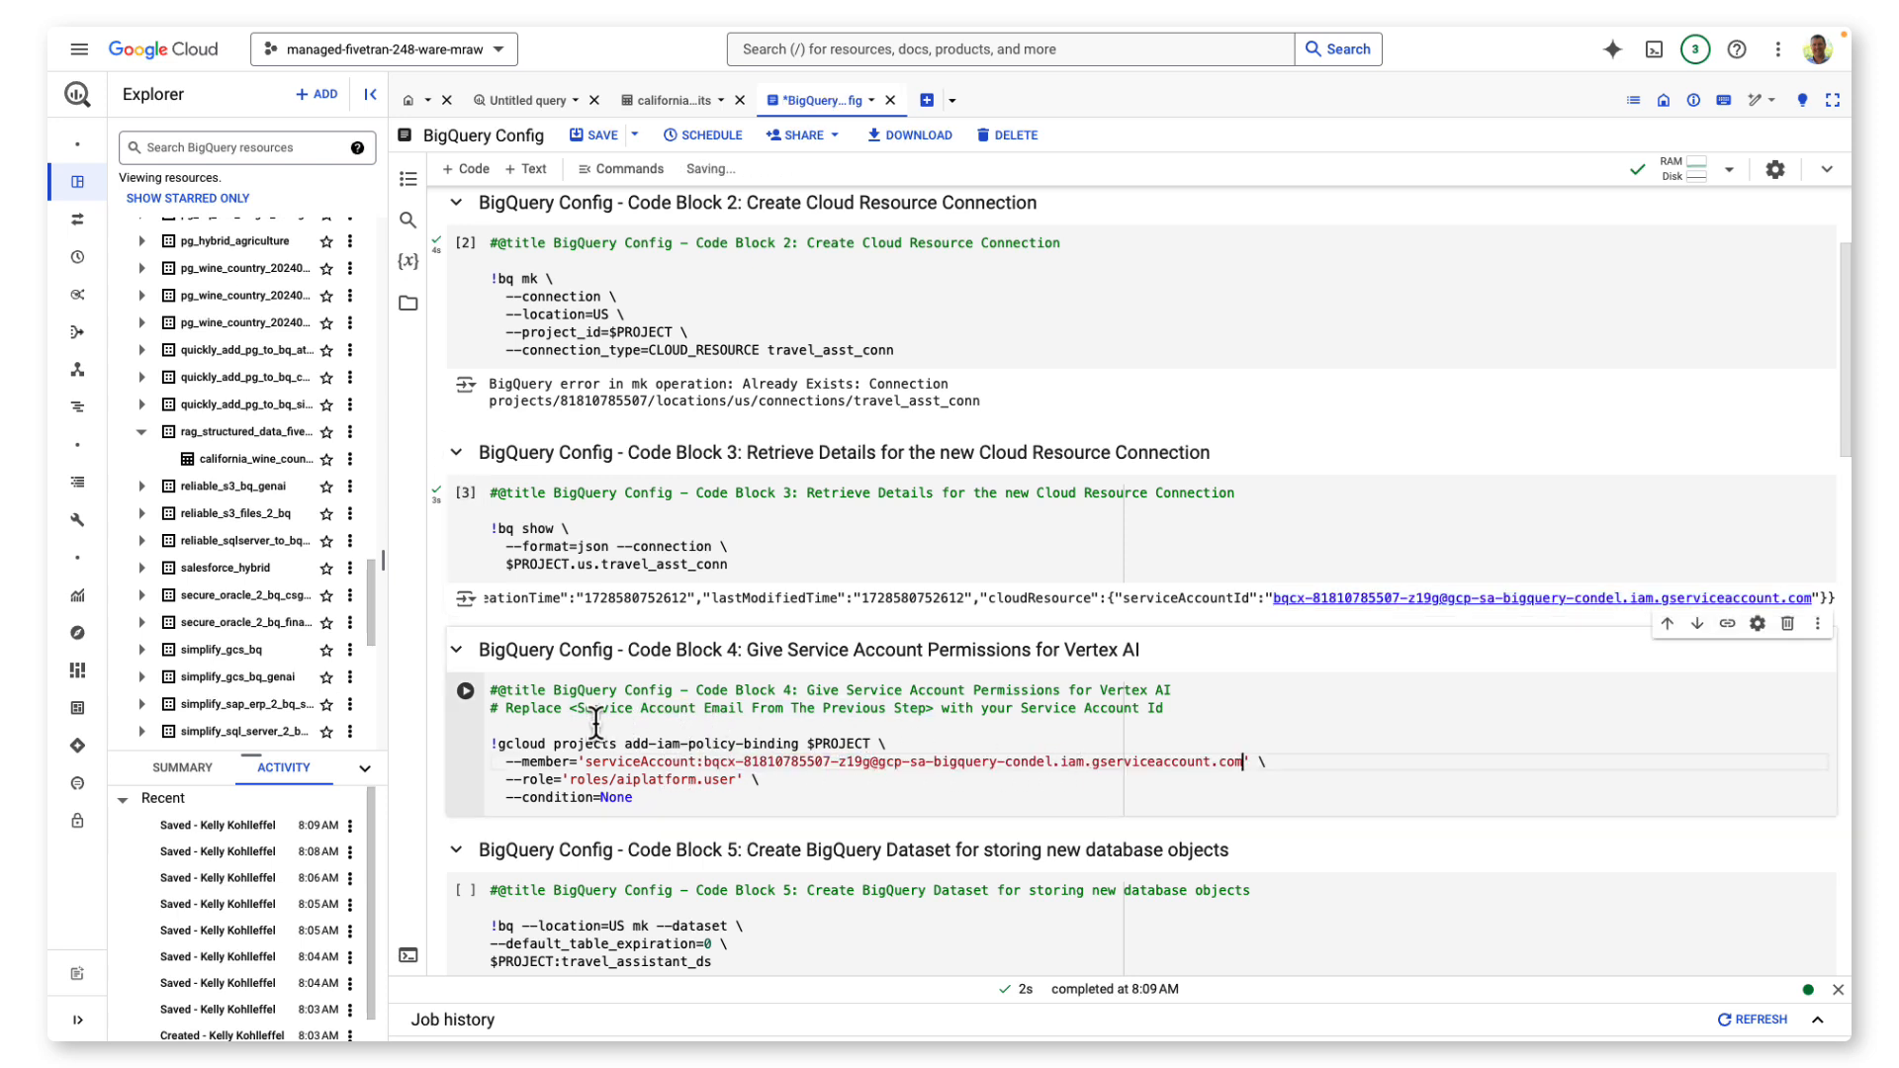
pyautogui.click(465, 690)
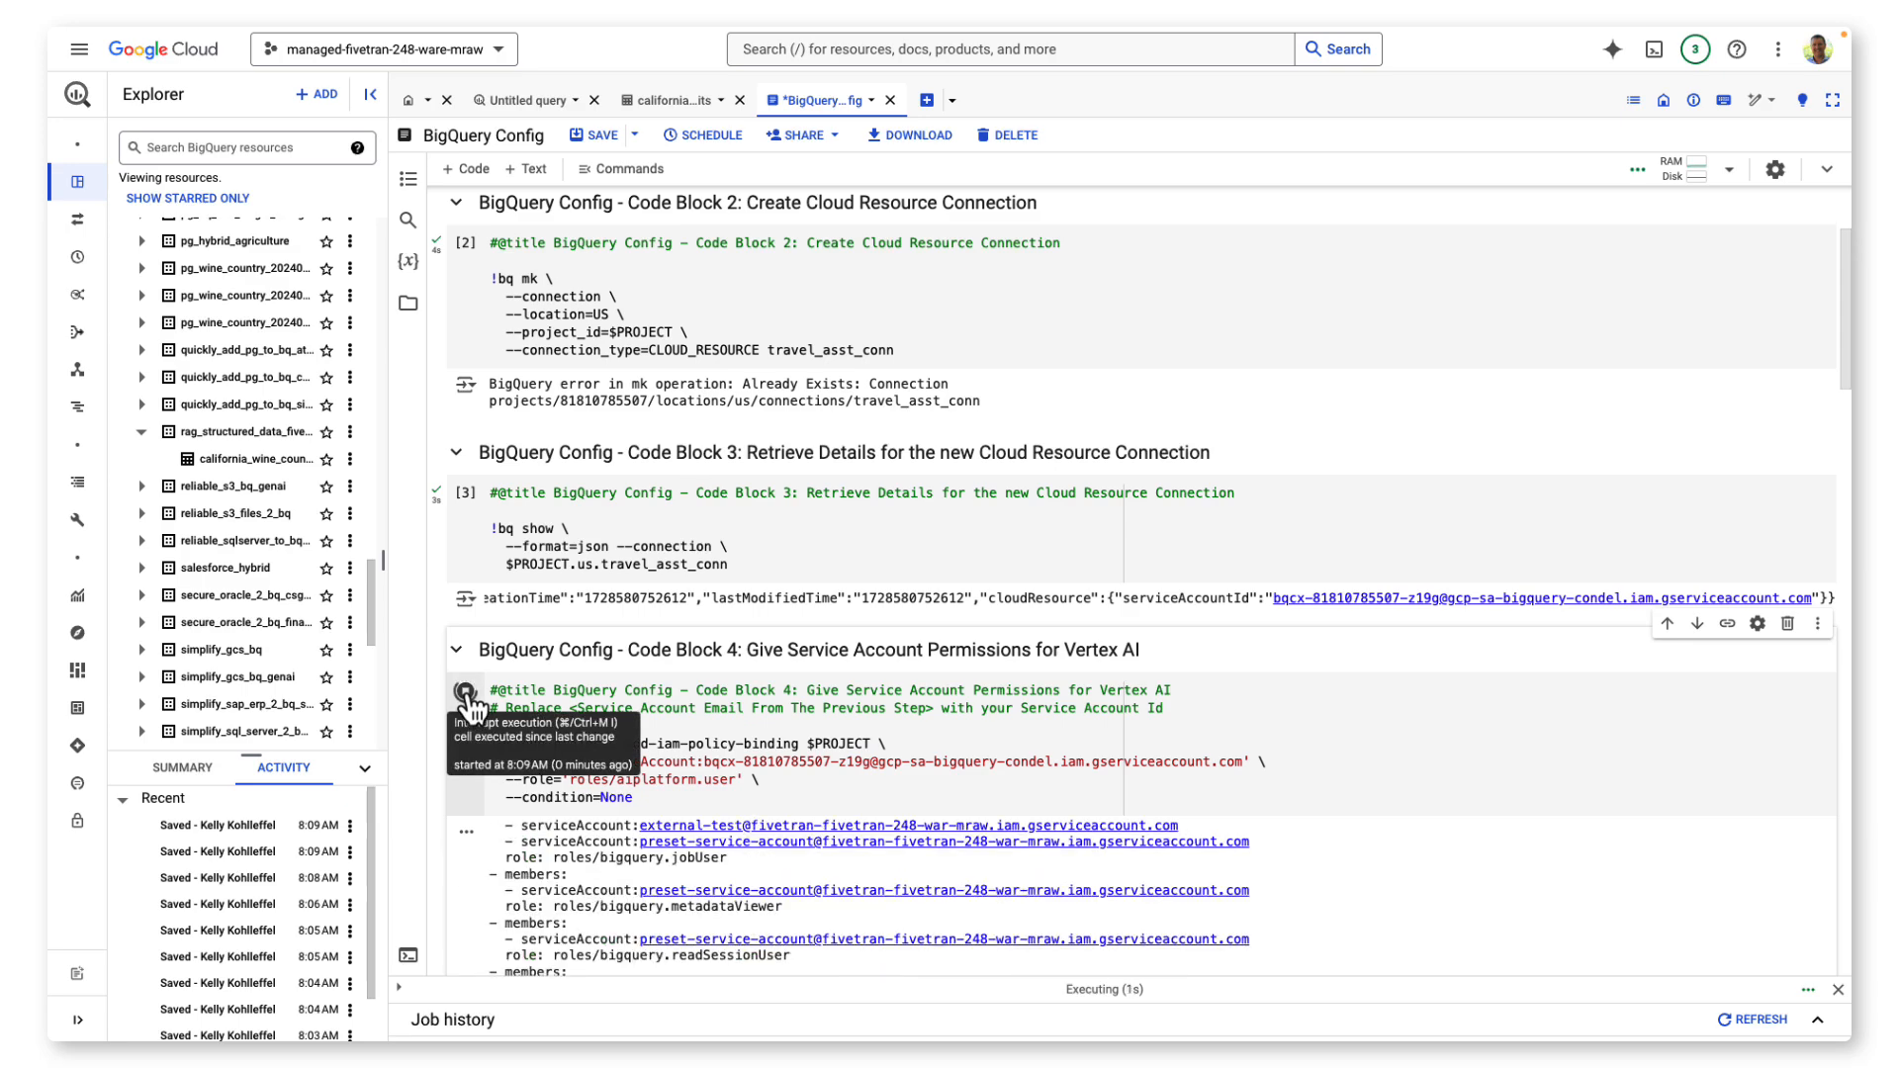
# Run code blocks 5 and 6 to create the travel_assistant_ds dataset and the travel_asst_embed_model remote text embedding model
pyautogui.scroll(-8, 429, 694)
pyautogui.scroll(-6, 429, 694)
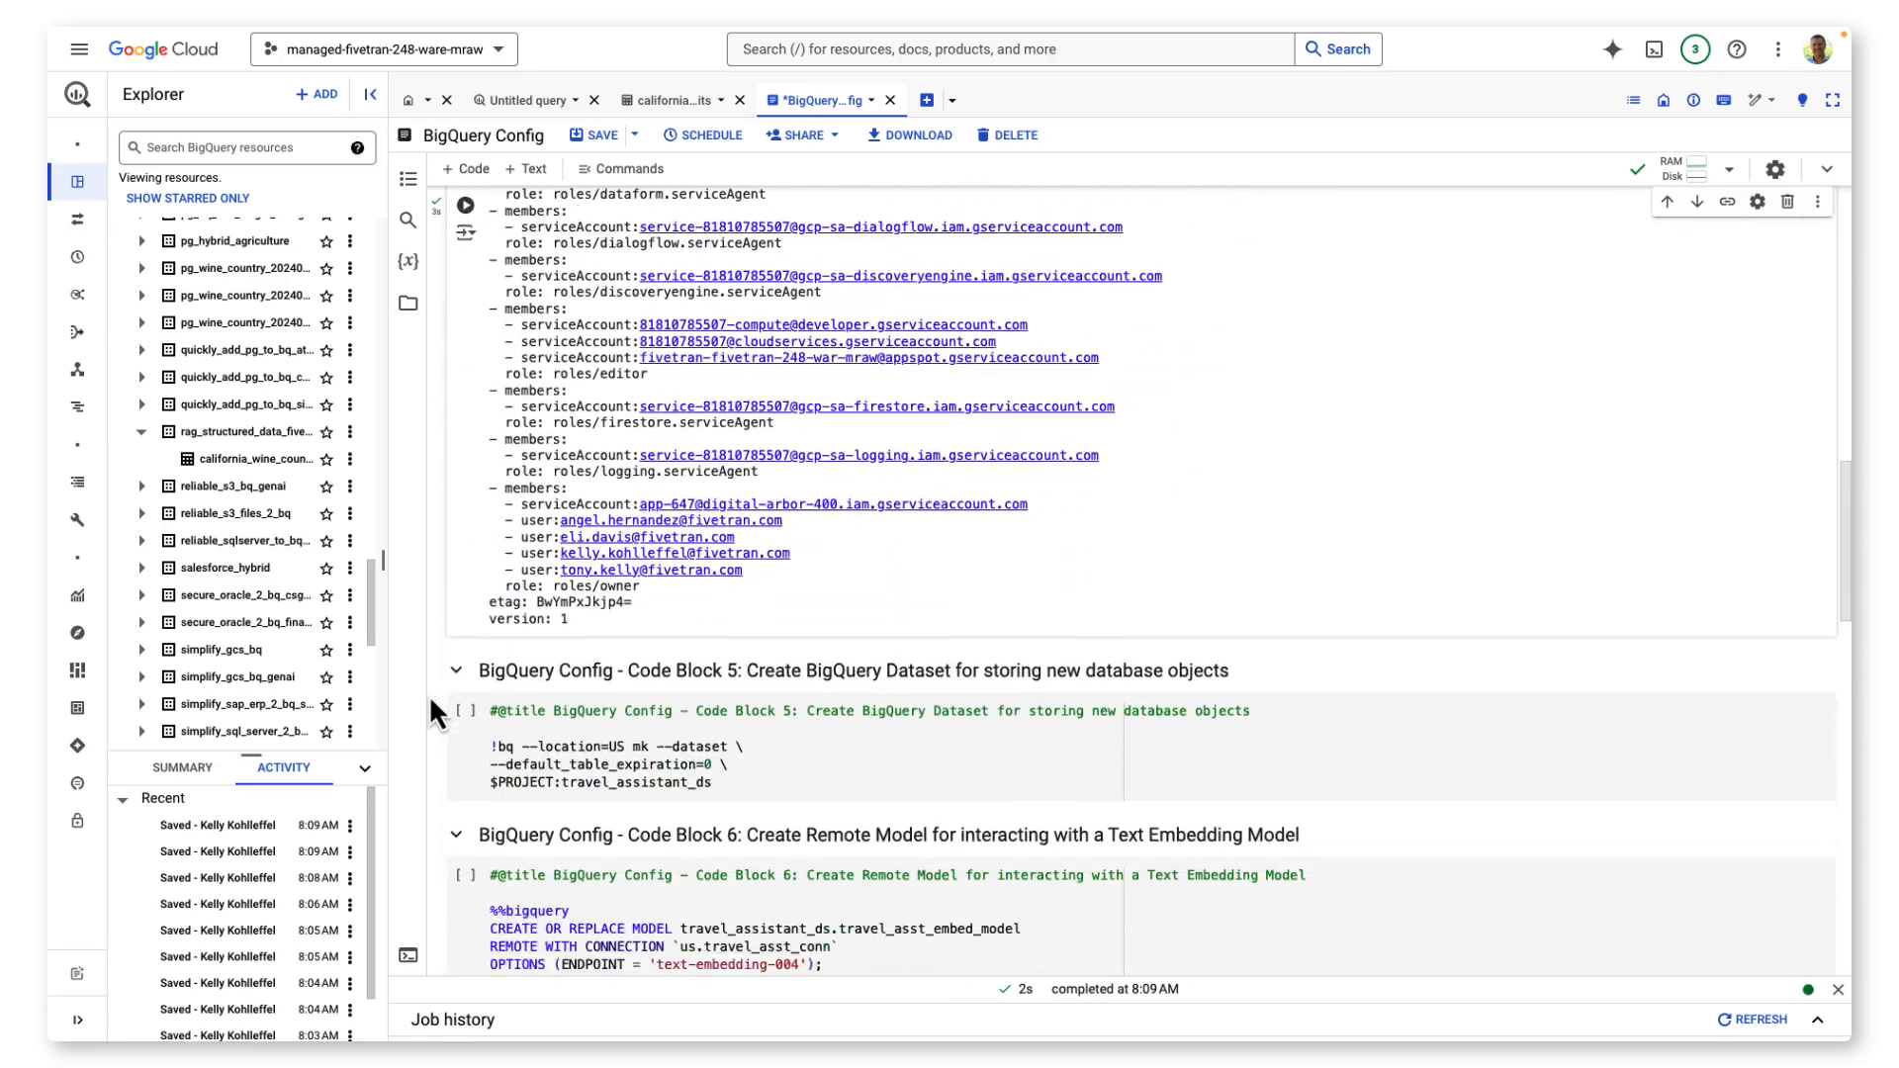
pyautogui.click(465, 572)
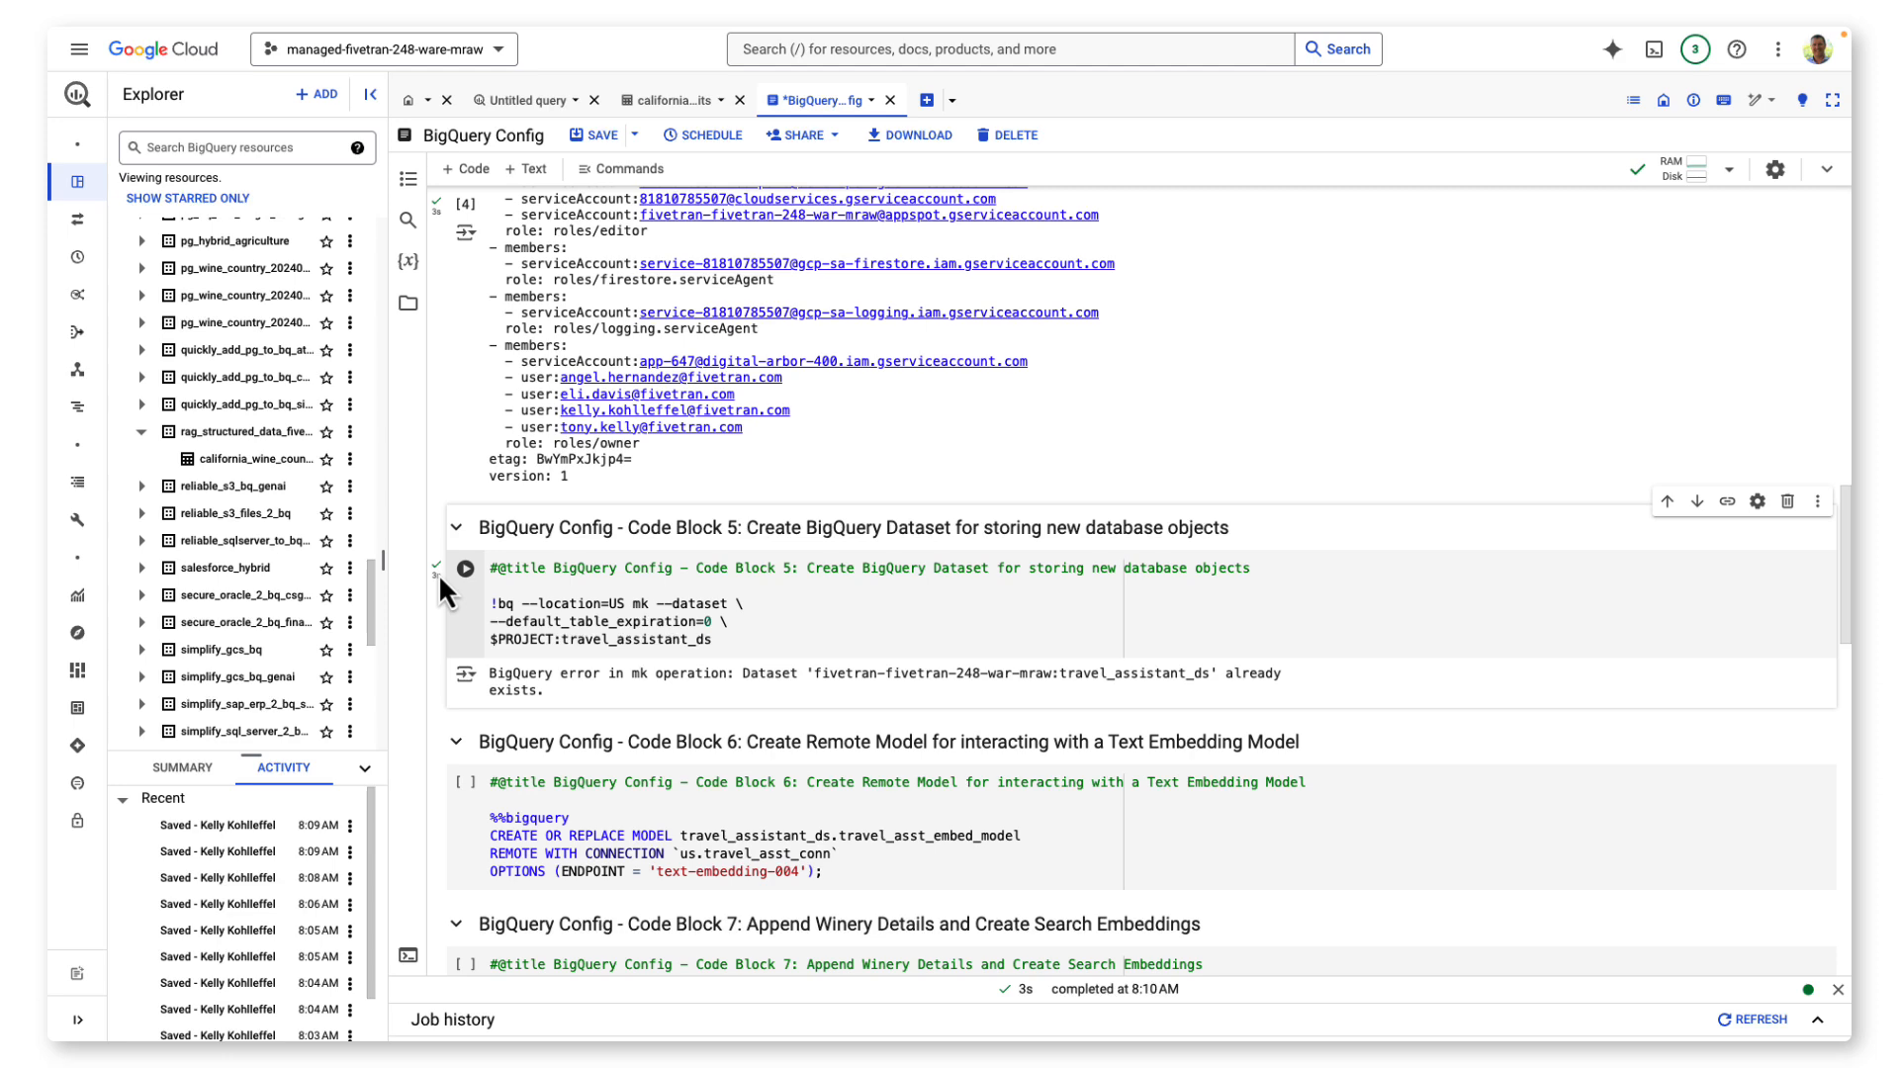
pyautogui.scroll(-3, 440, 579)
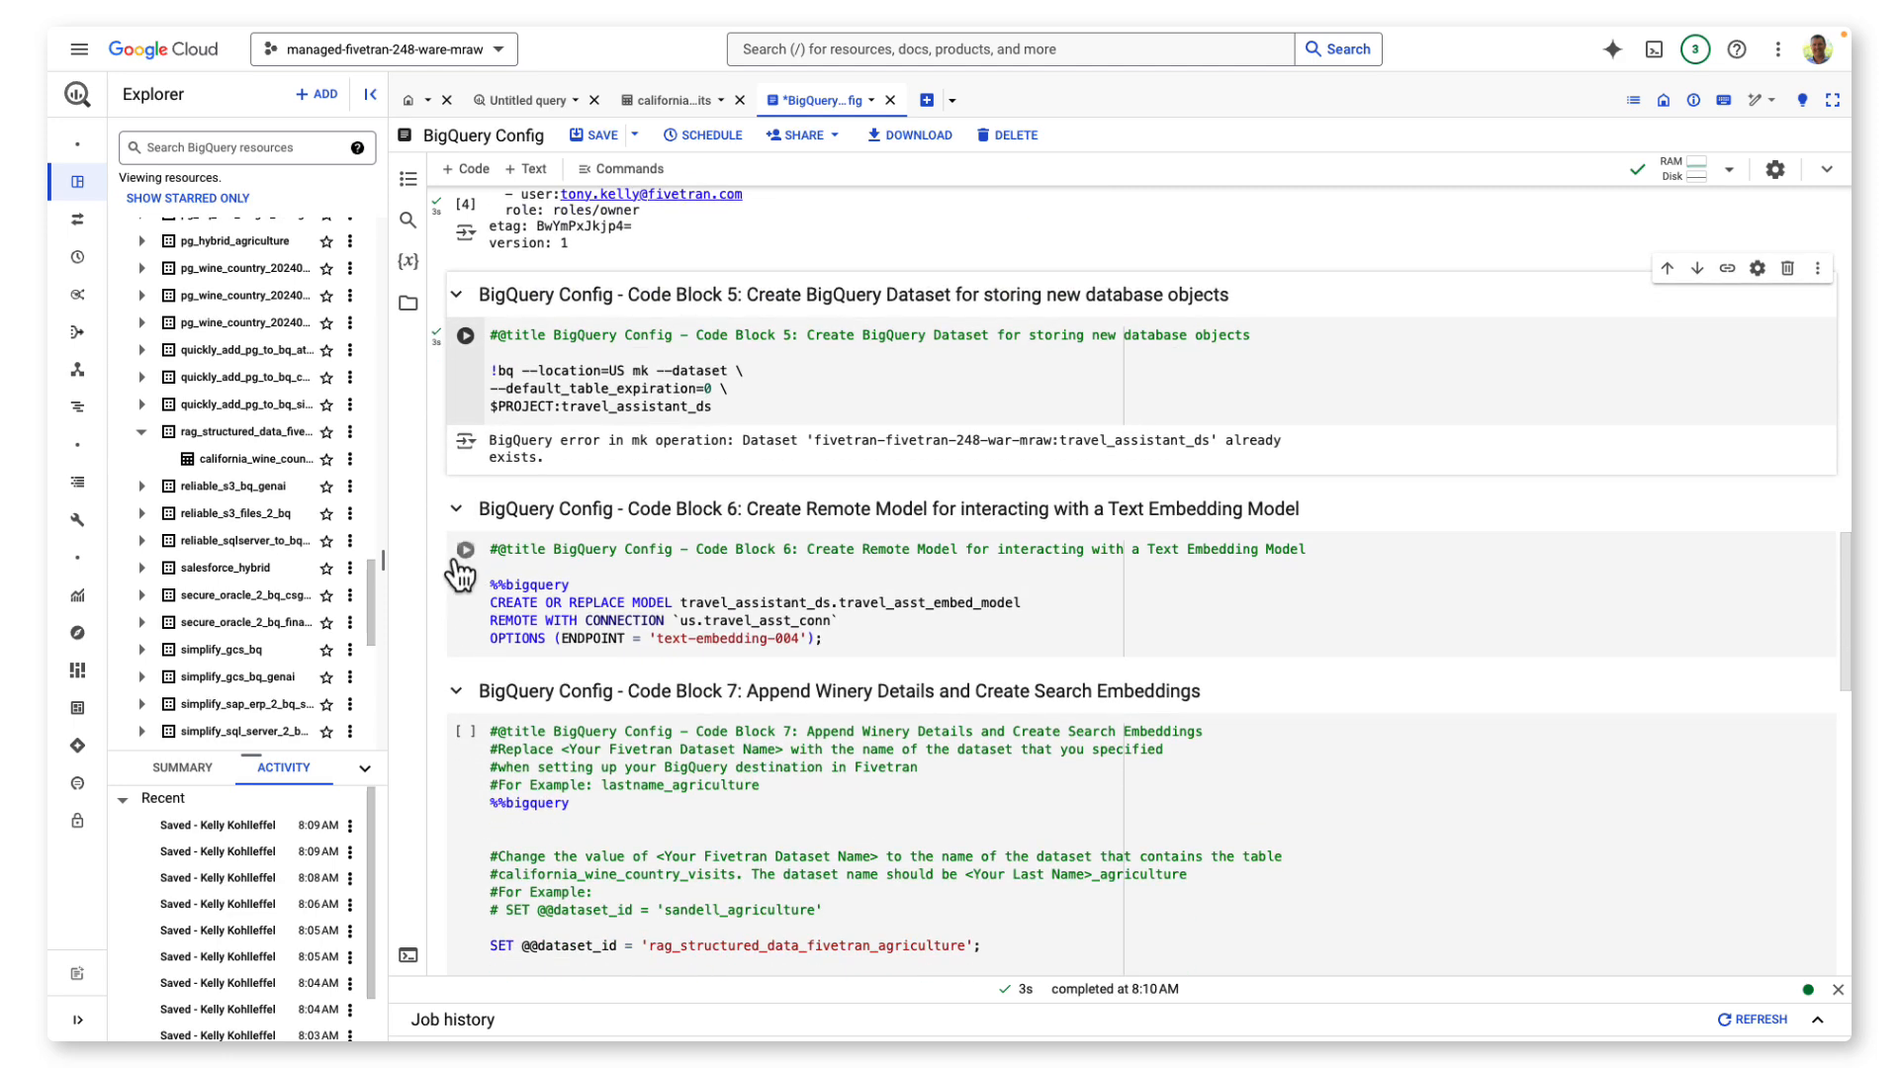
pyautogui.click(465, 551)
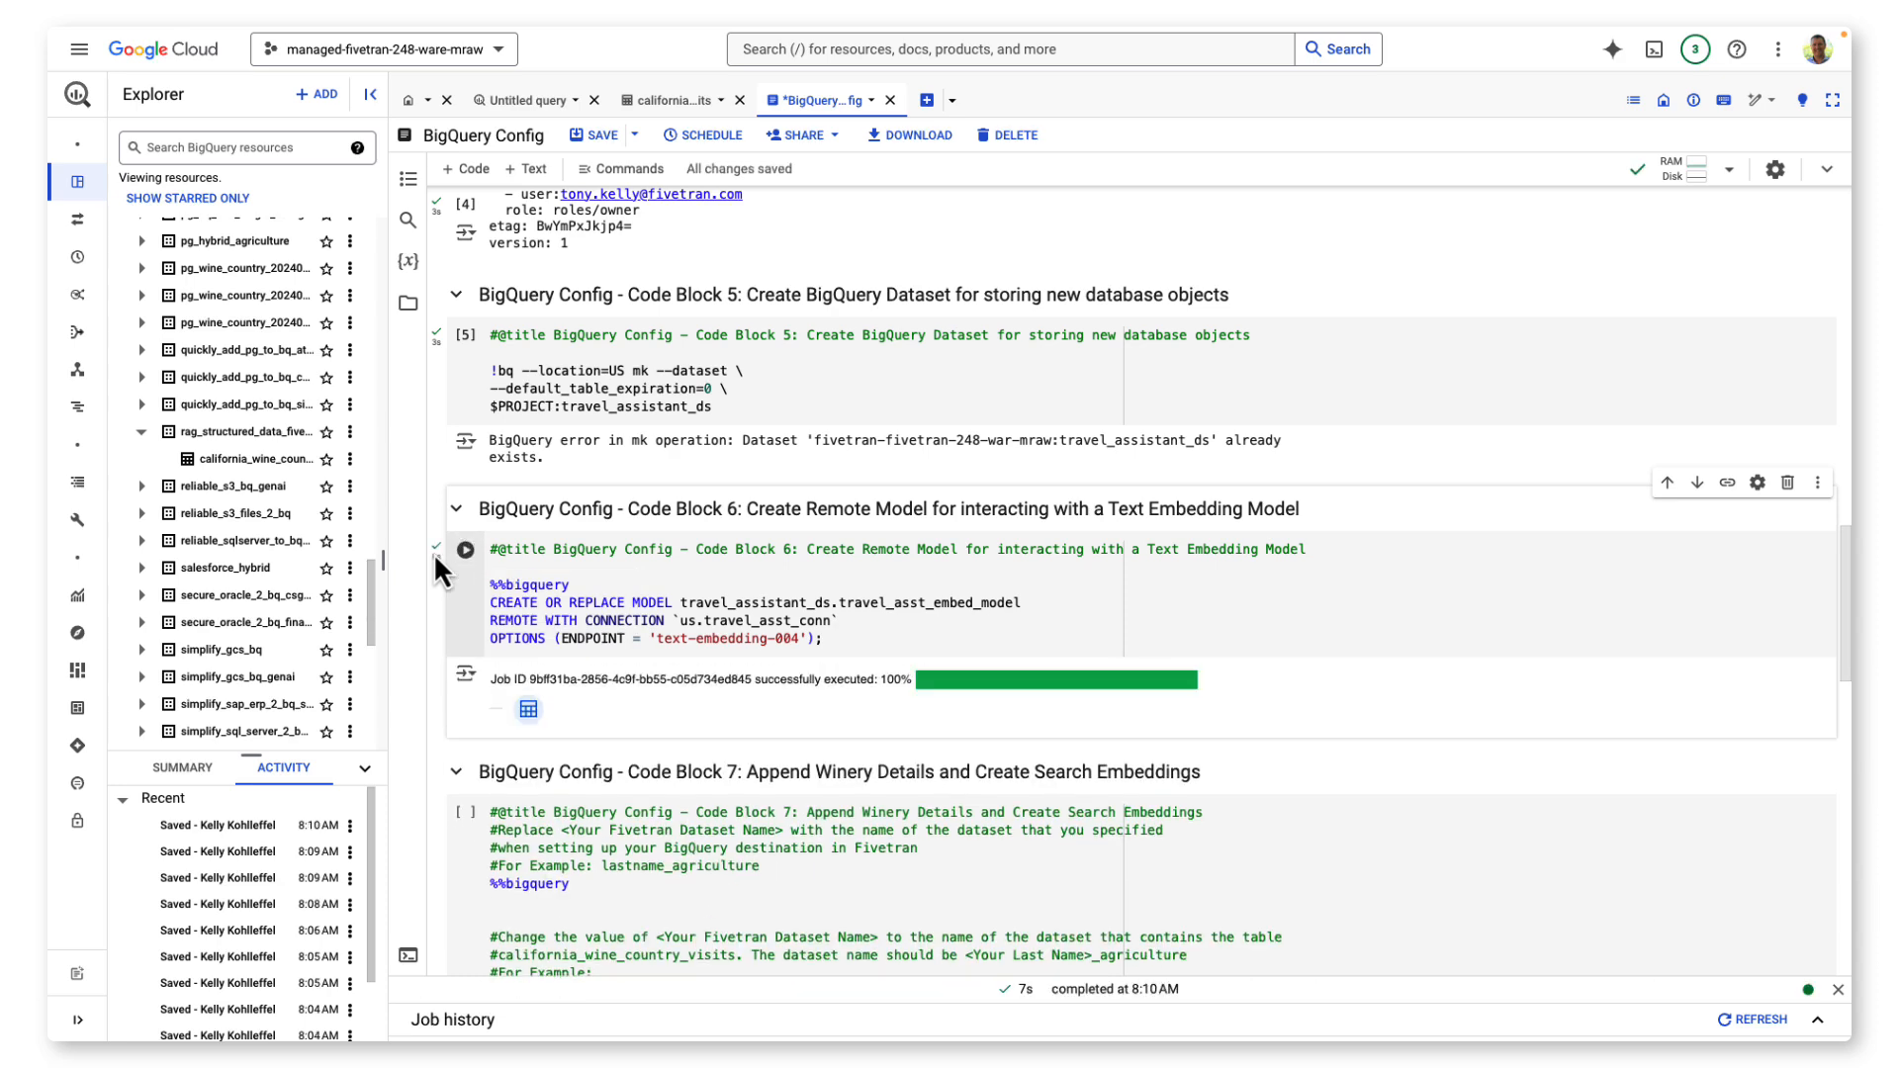
# Run code block 7 to append winery details and create search embeddings, and review its concatenation query
pyautogui.scroll(-3, 433, 552)
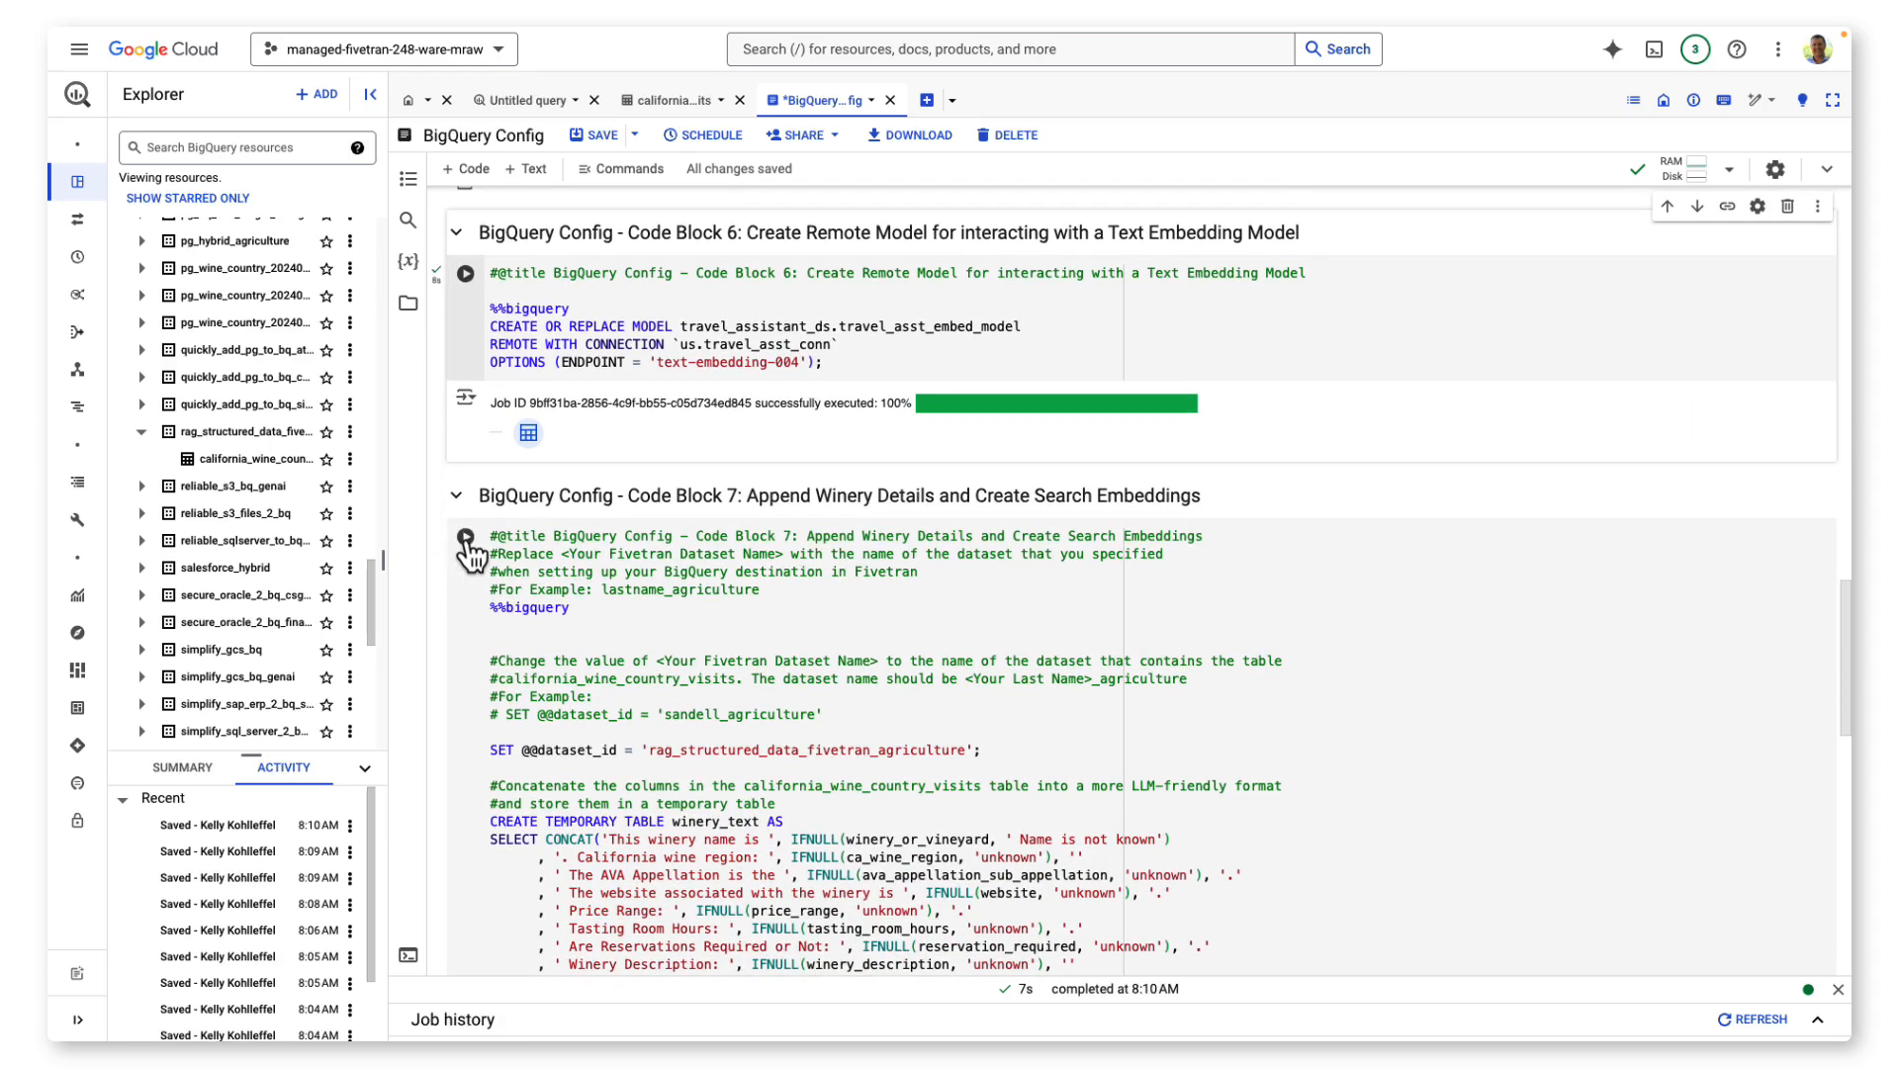
pyautogui.click(465, 539)
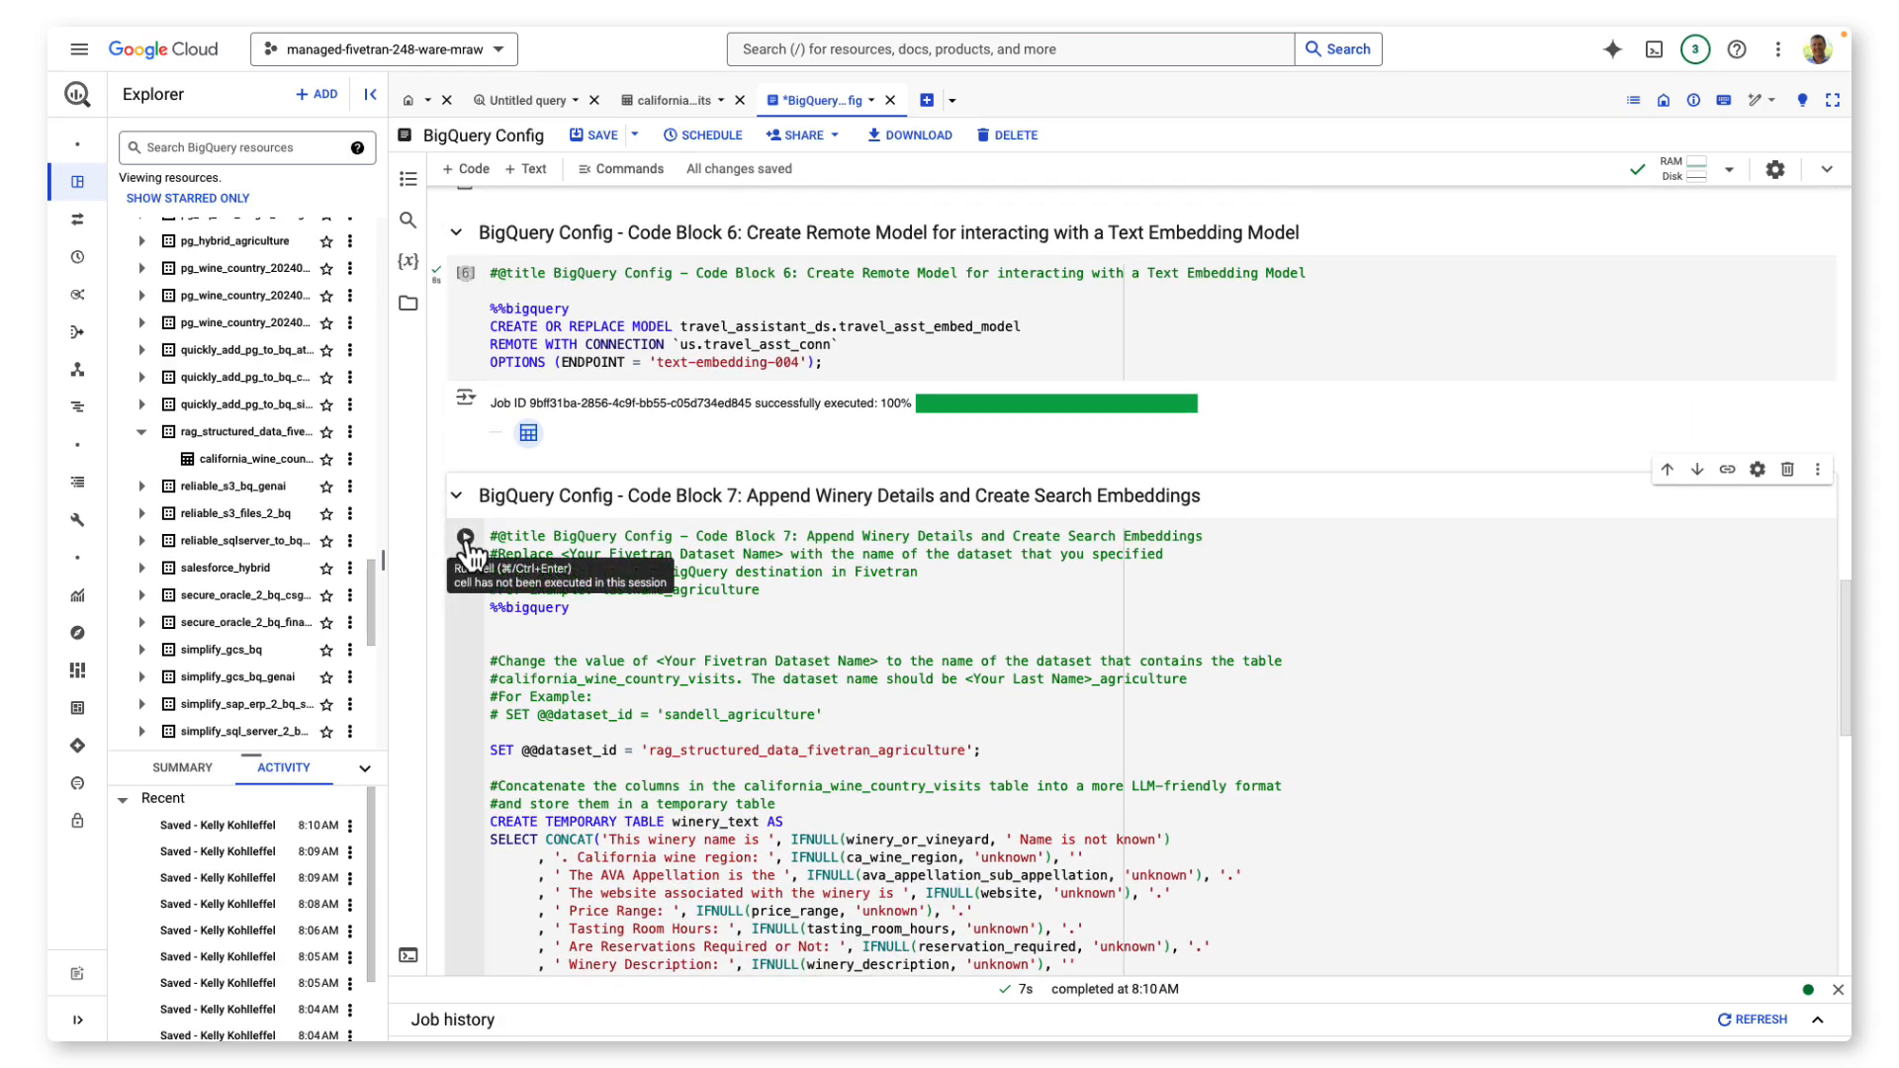
pyautogui.scroll(-3, 430, 594)
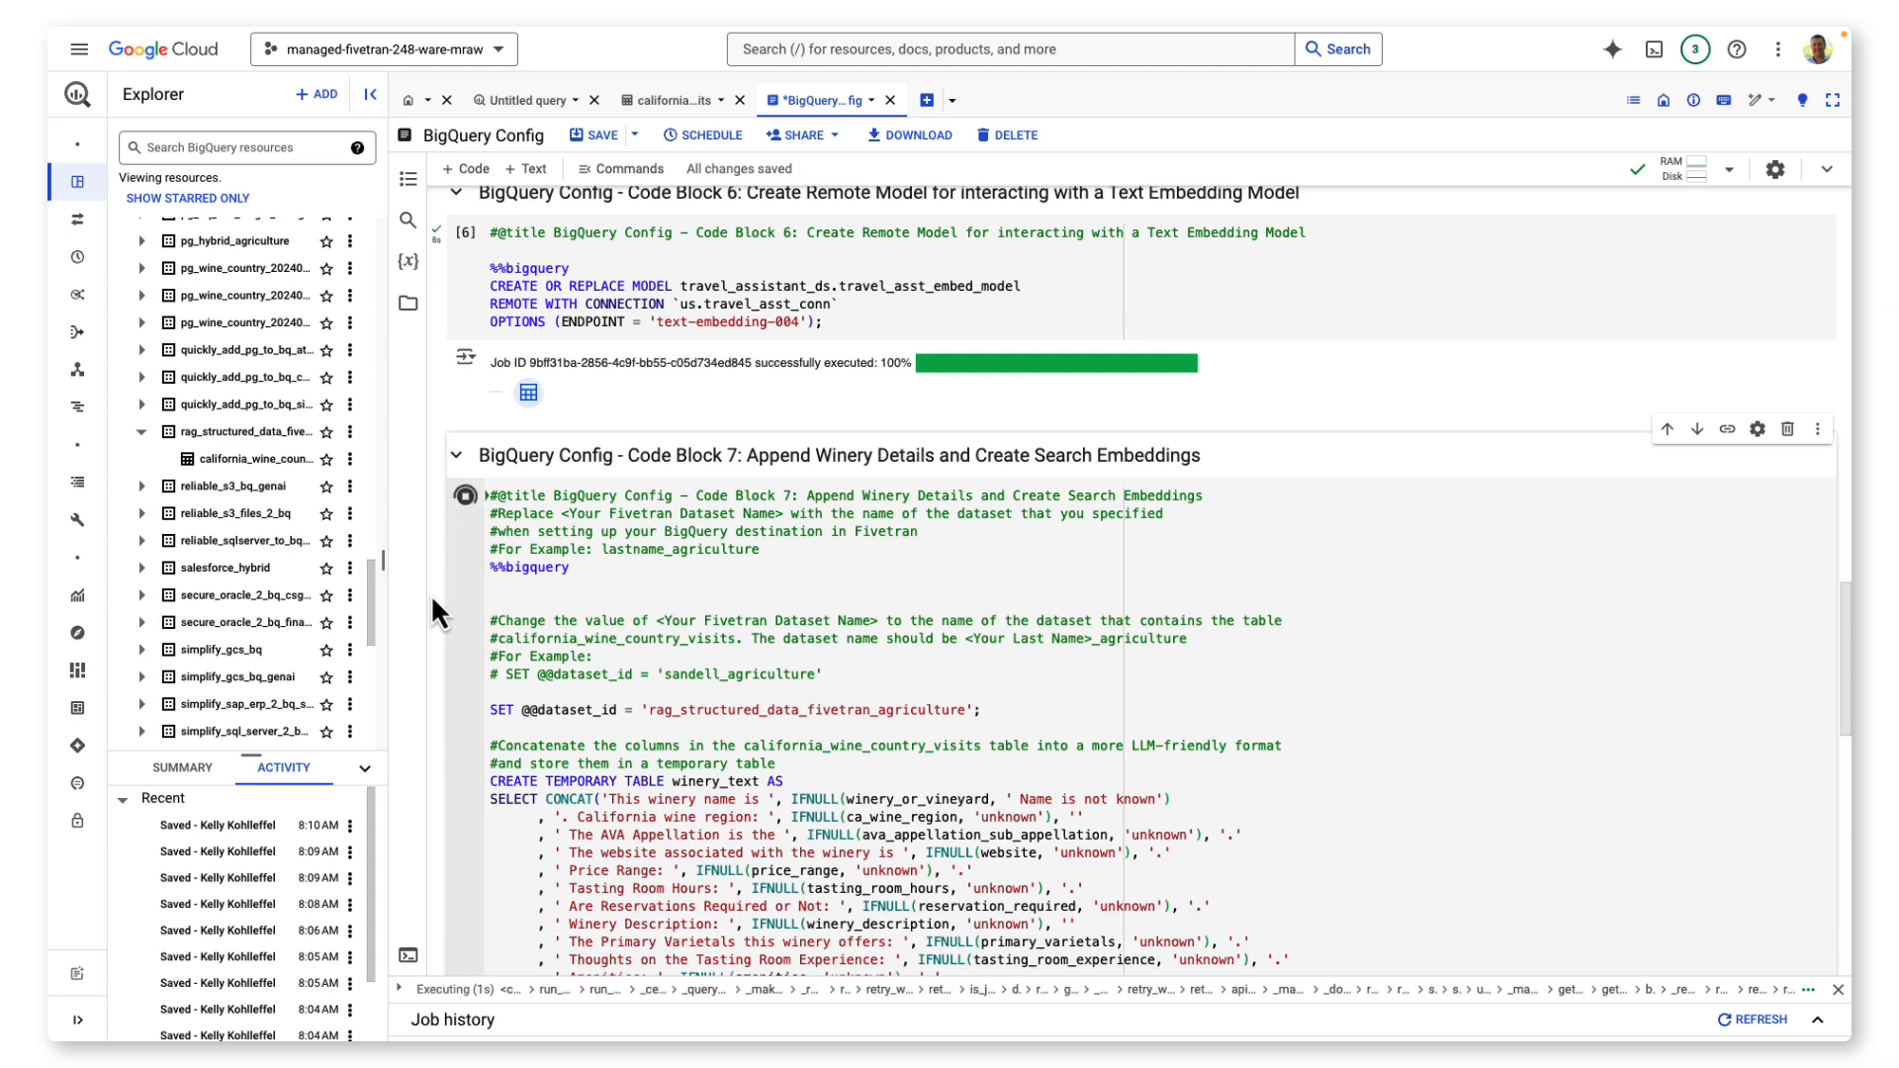
pyautogui.scroll(-1, 430, 594)
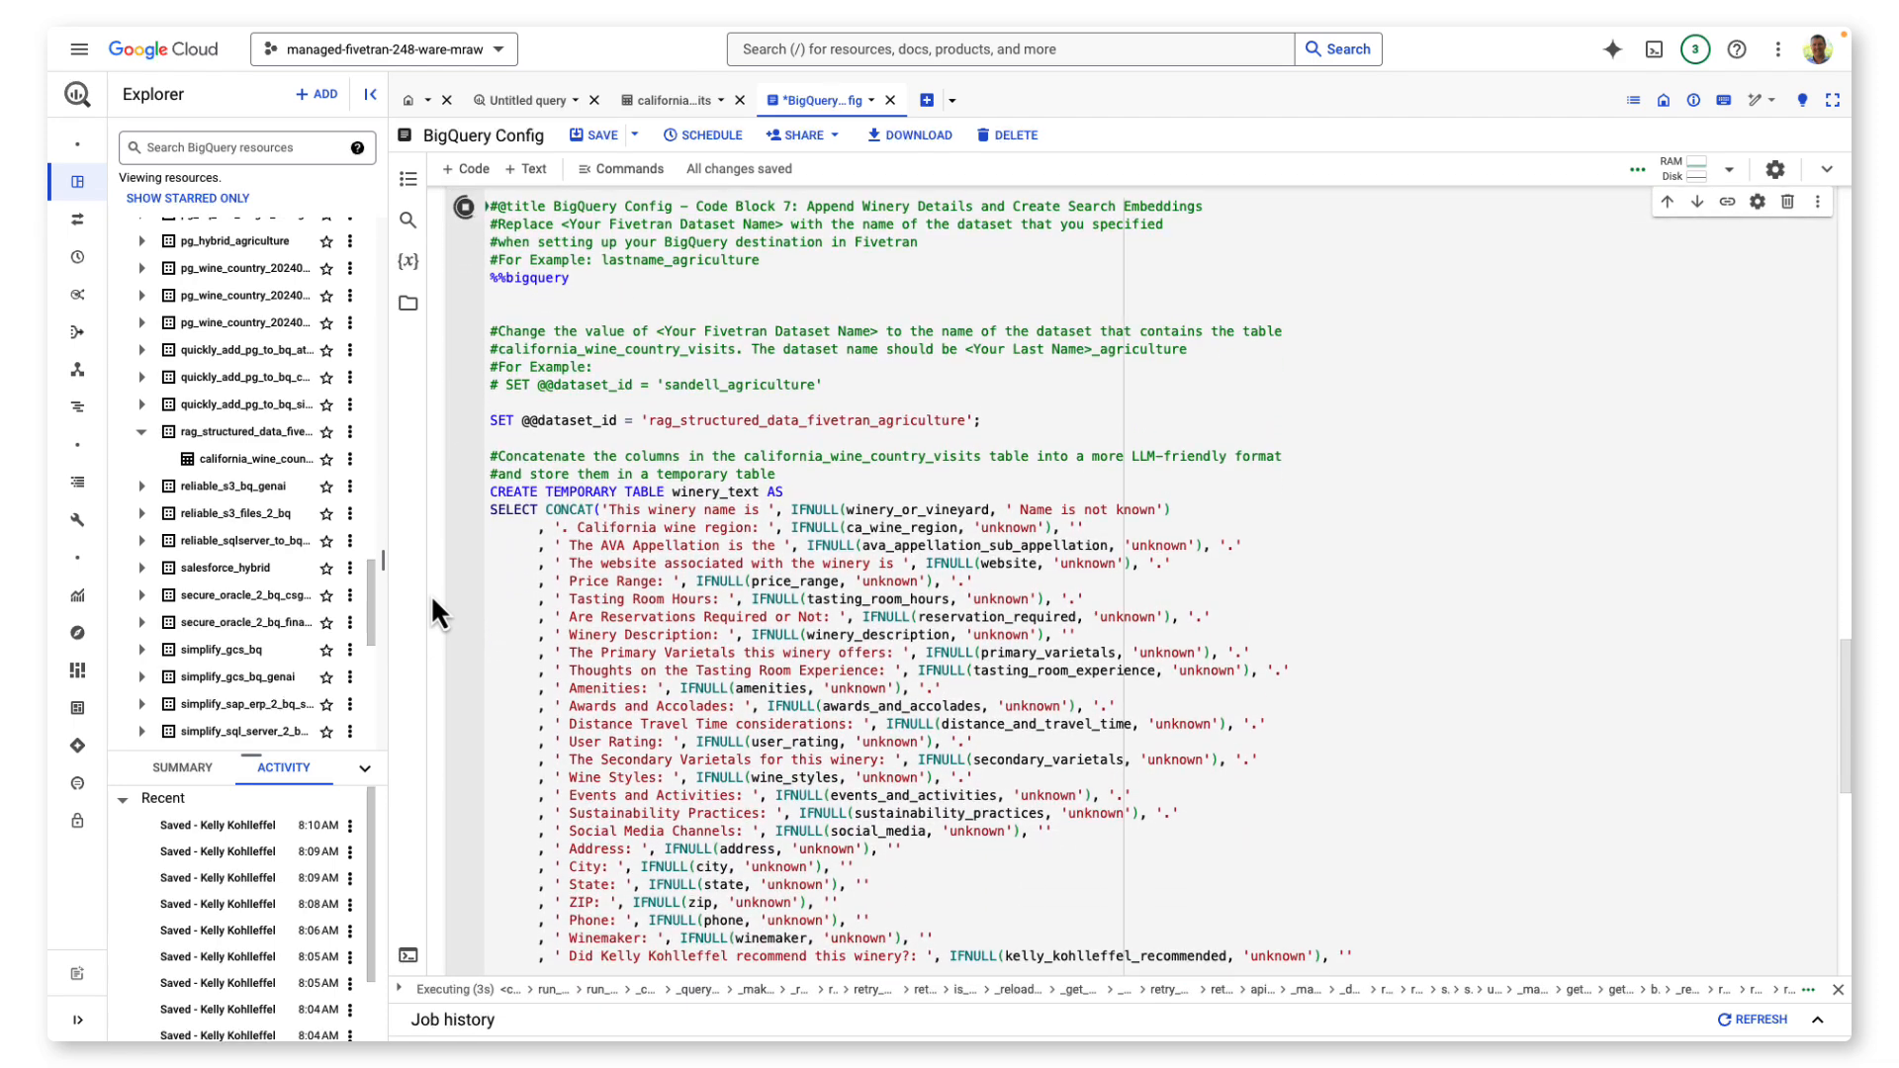
pyautogui.scroll(-2, 431, 593)
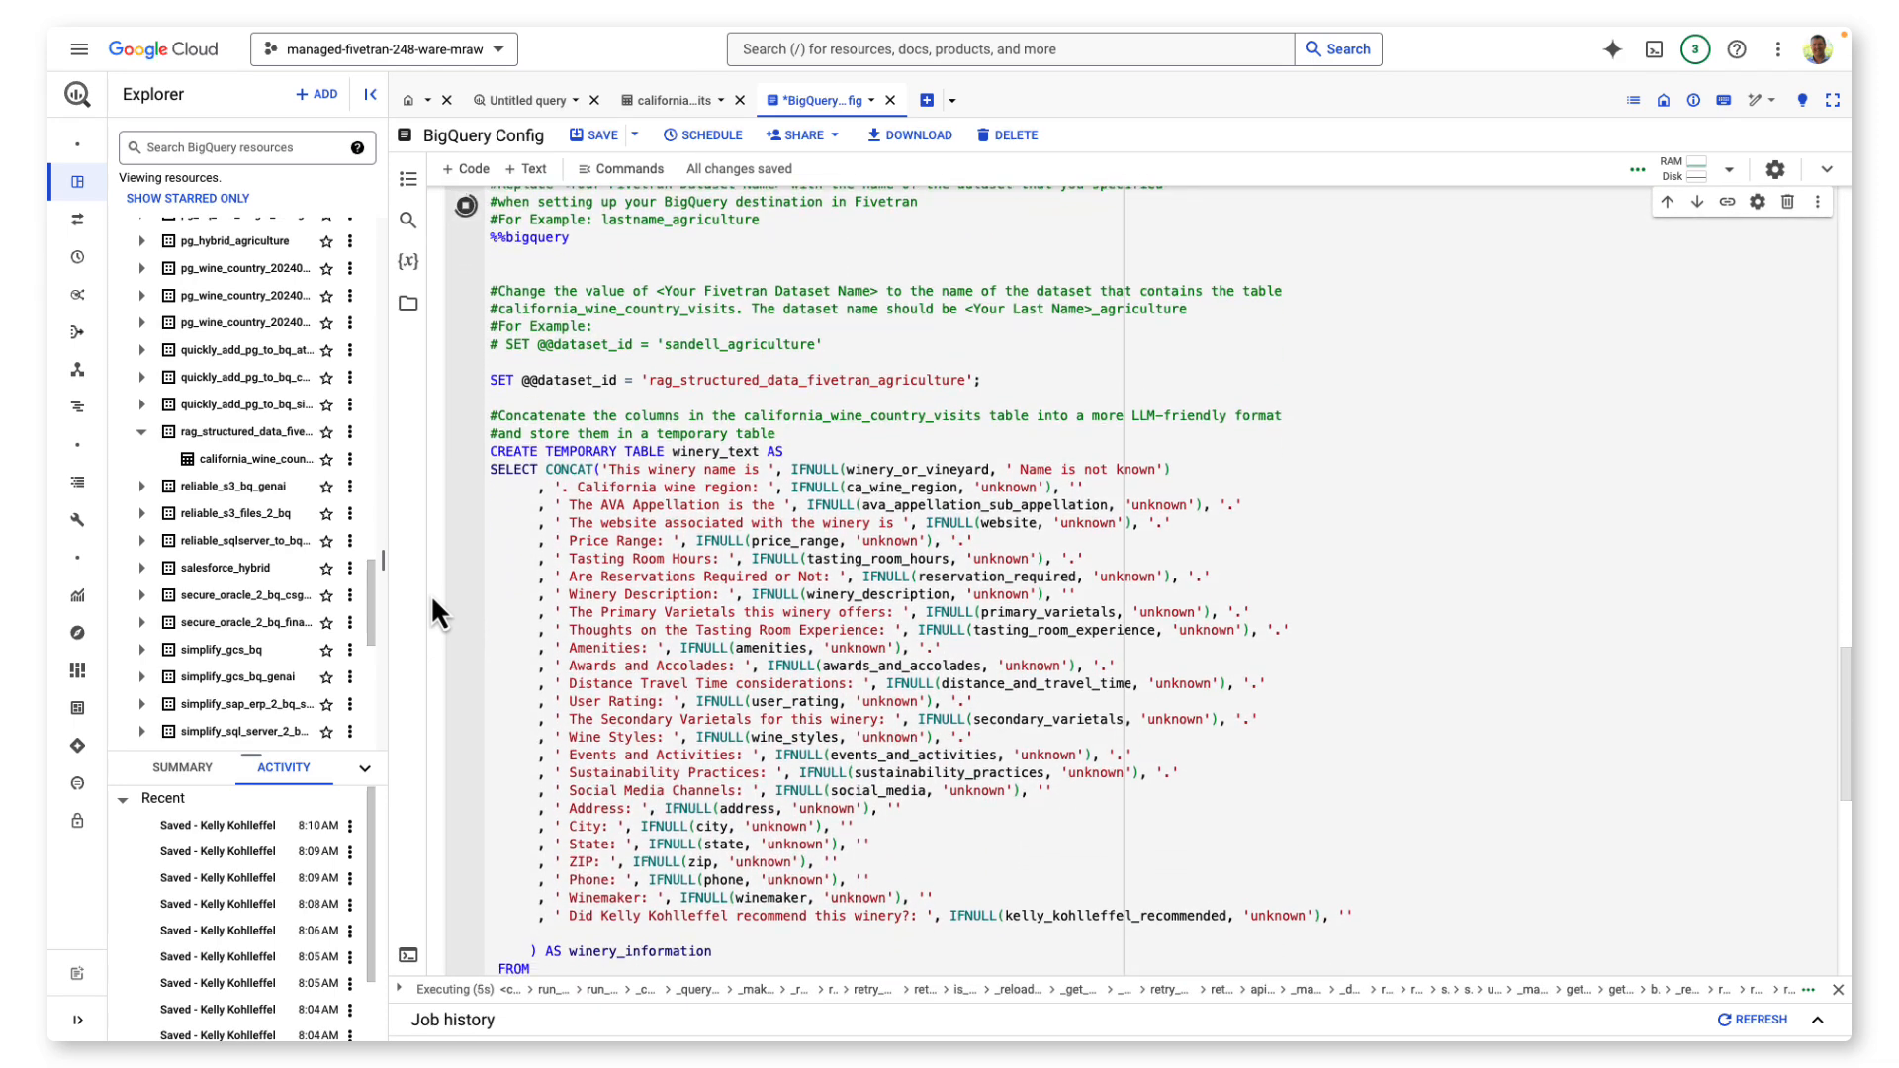
# Review the embedding query in code block 7 and run code block 8 to output the LLM transformations for a single record
pyautogui.scroll(-1, 430, 593)
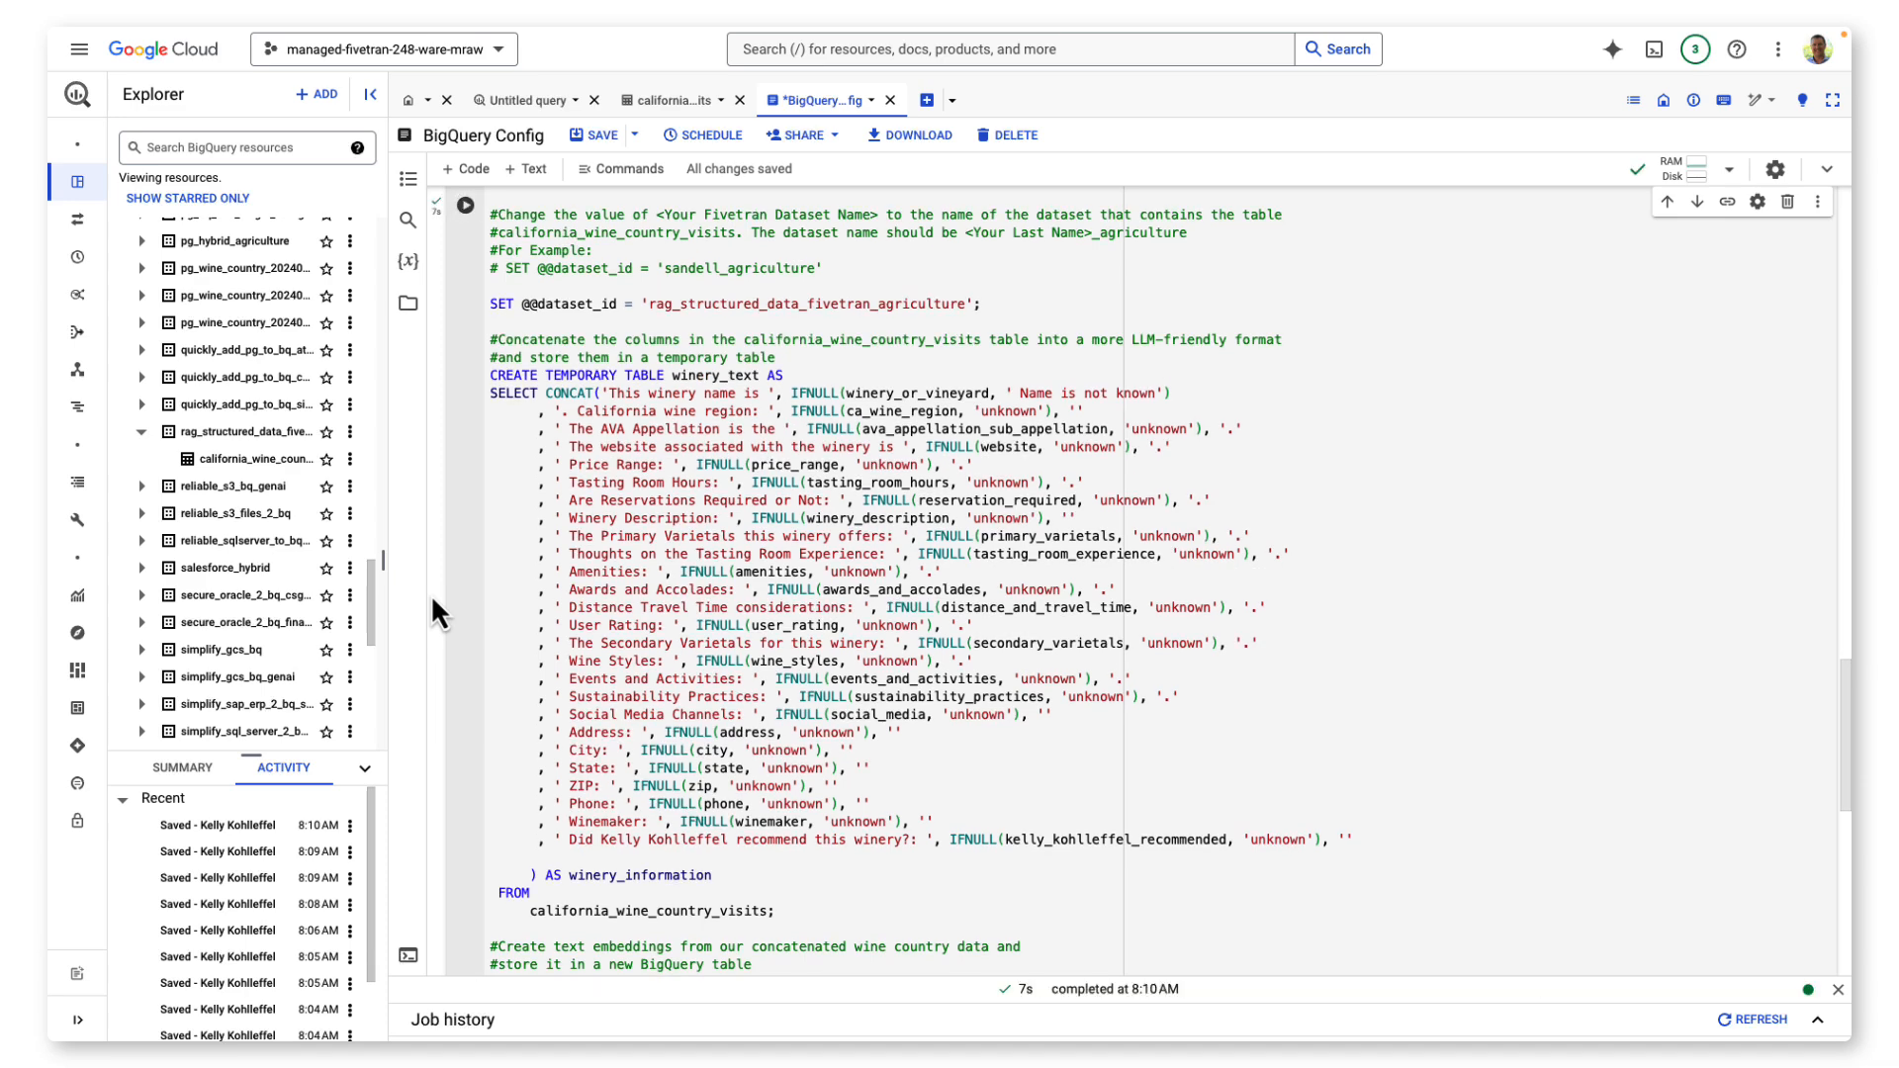
pyautogui.scroll(-2, 430, 593)
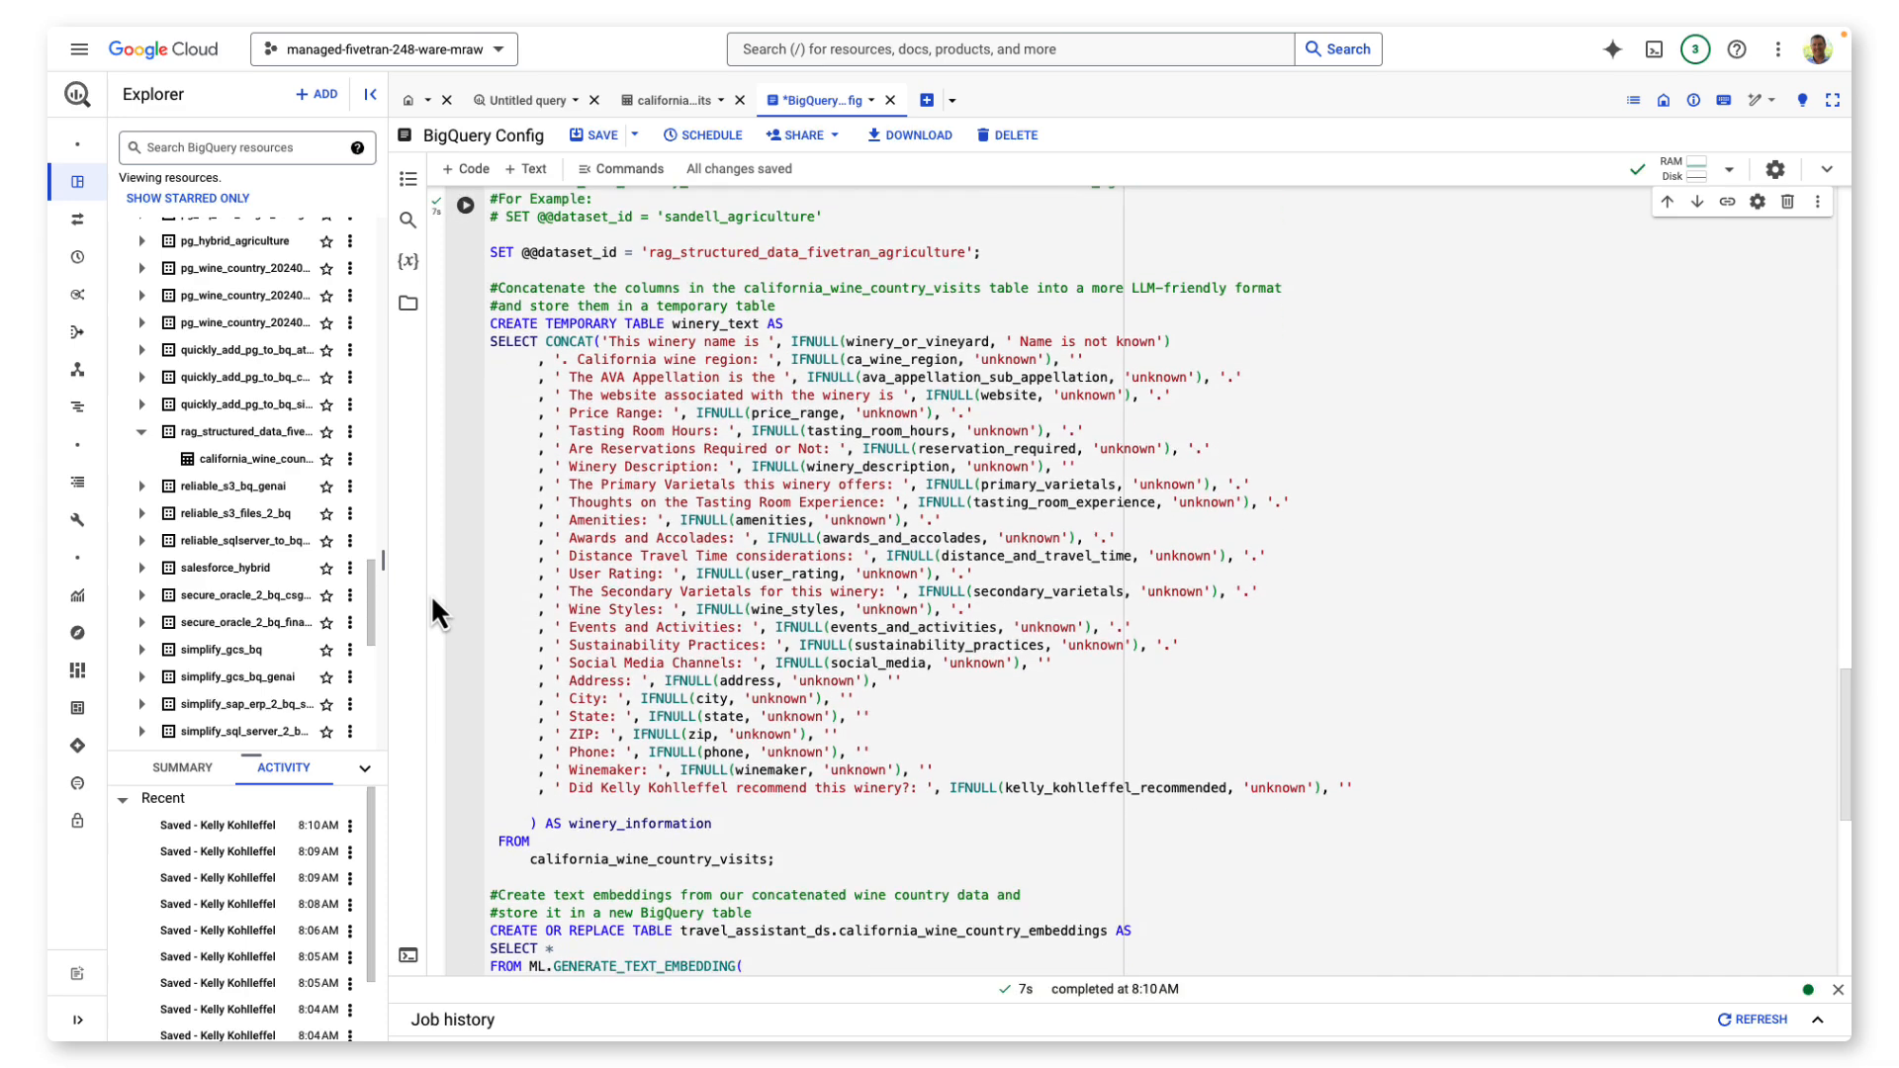
pyautogui.scroll(-3, 432, 601)
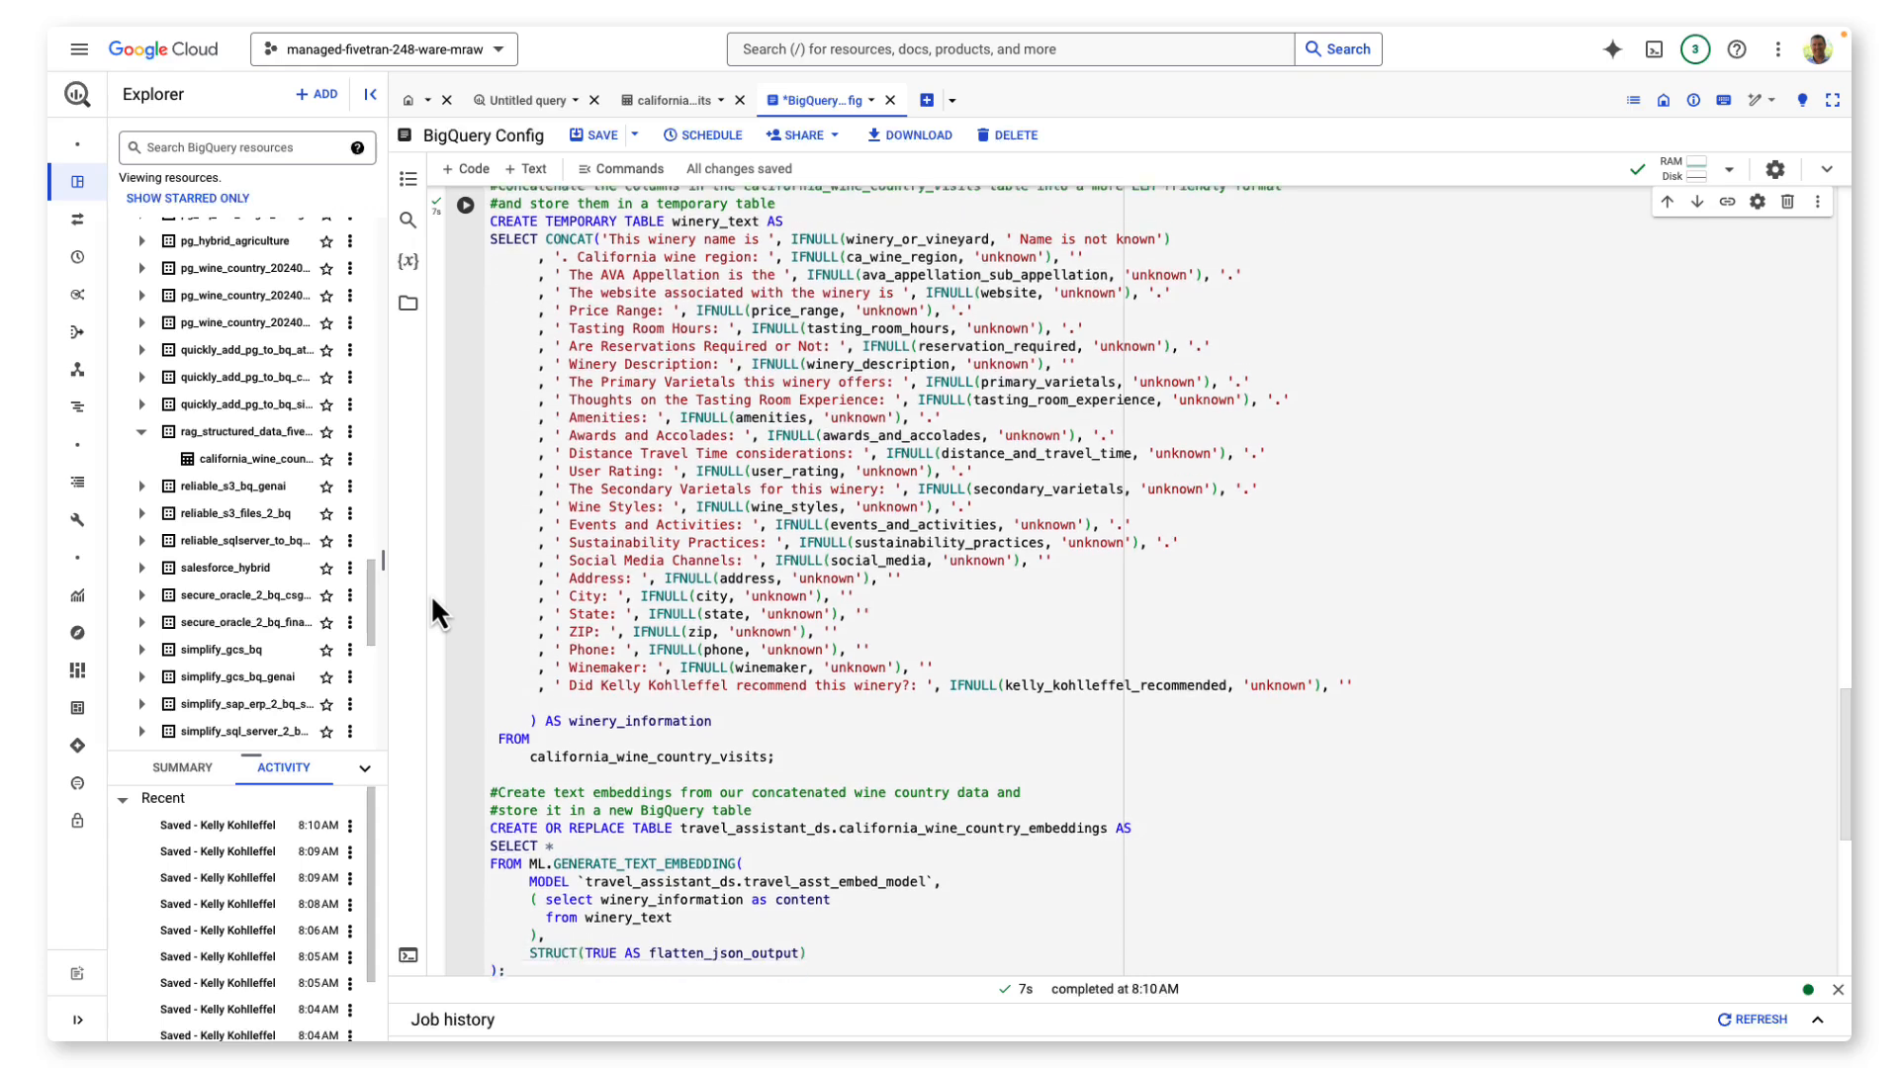
pyautogui.scroll(-1, 432, 601)
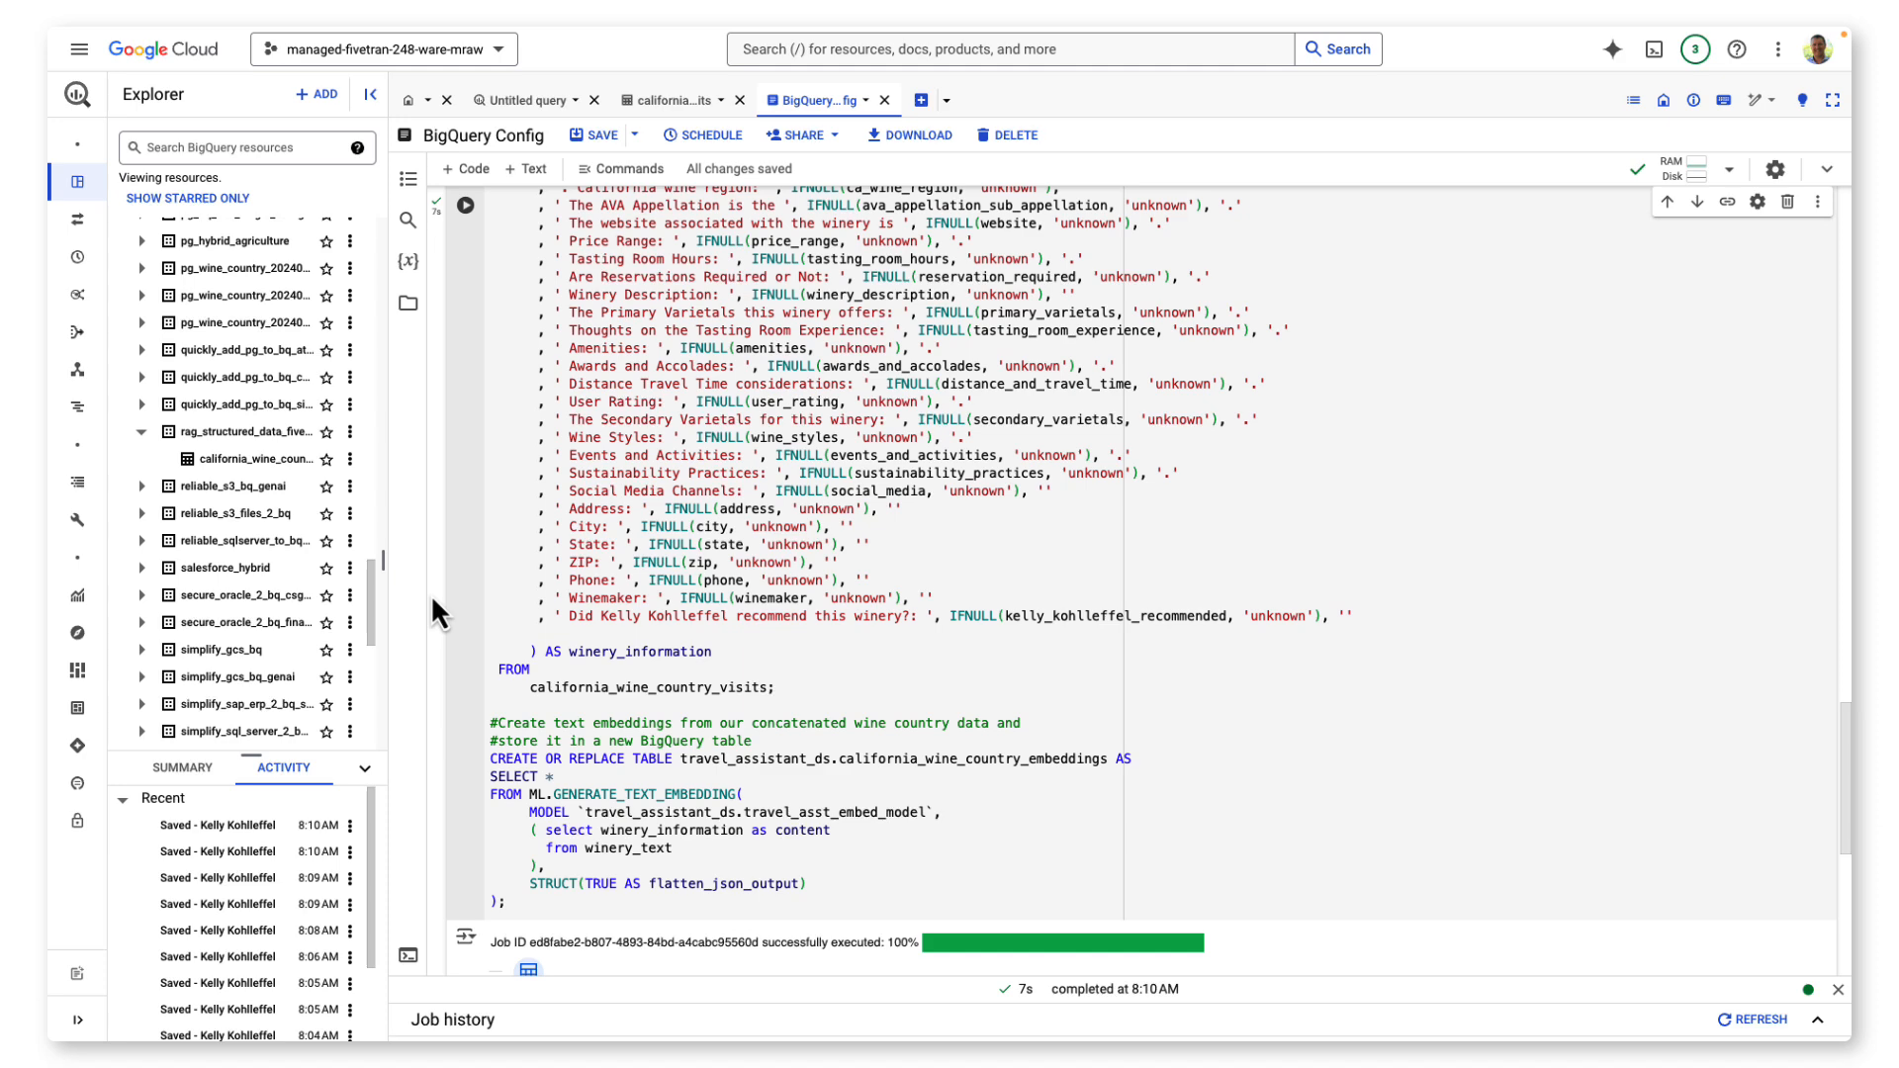
pyautogui.scroll(-4, 430, 594)
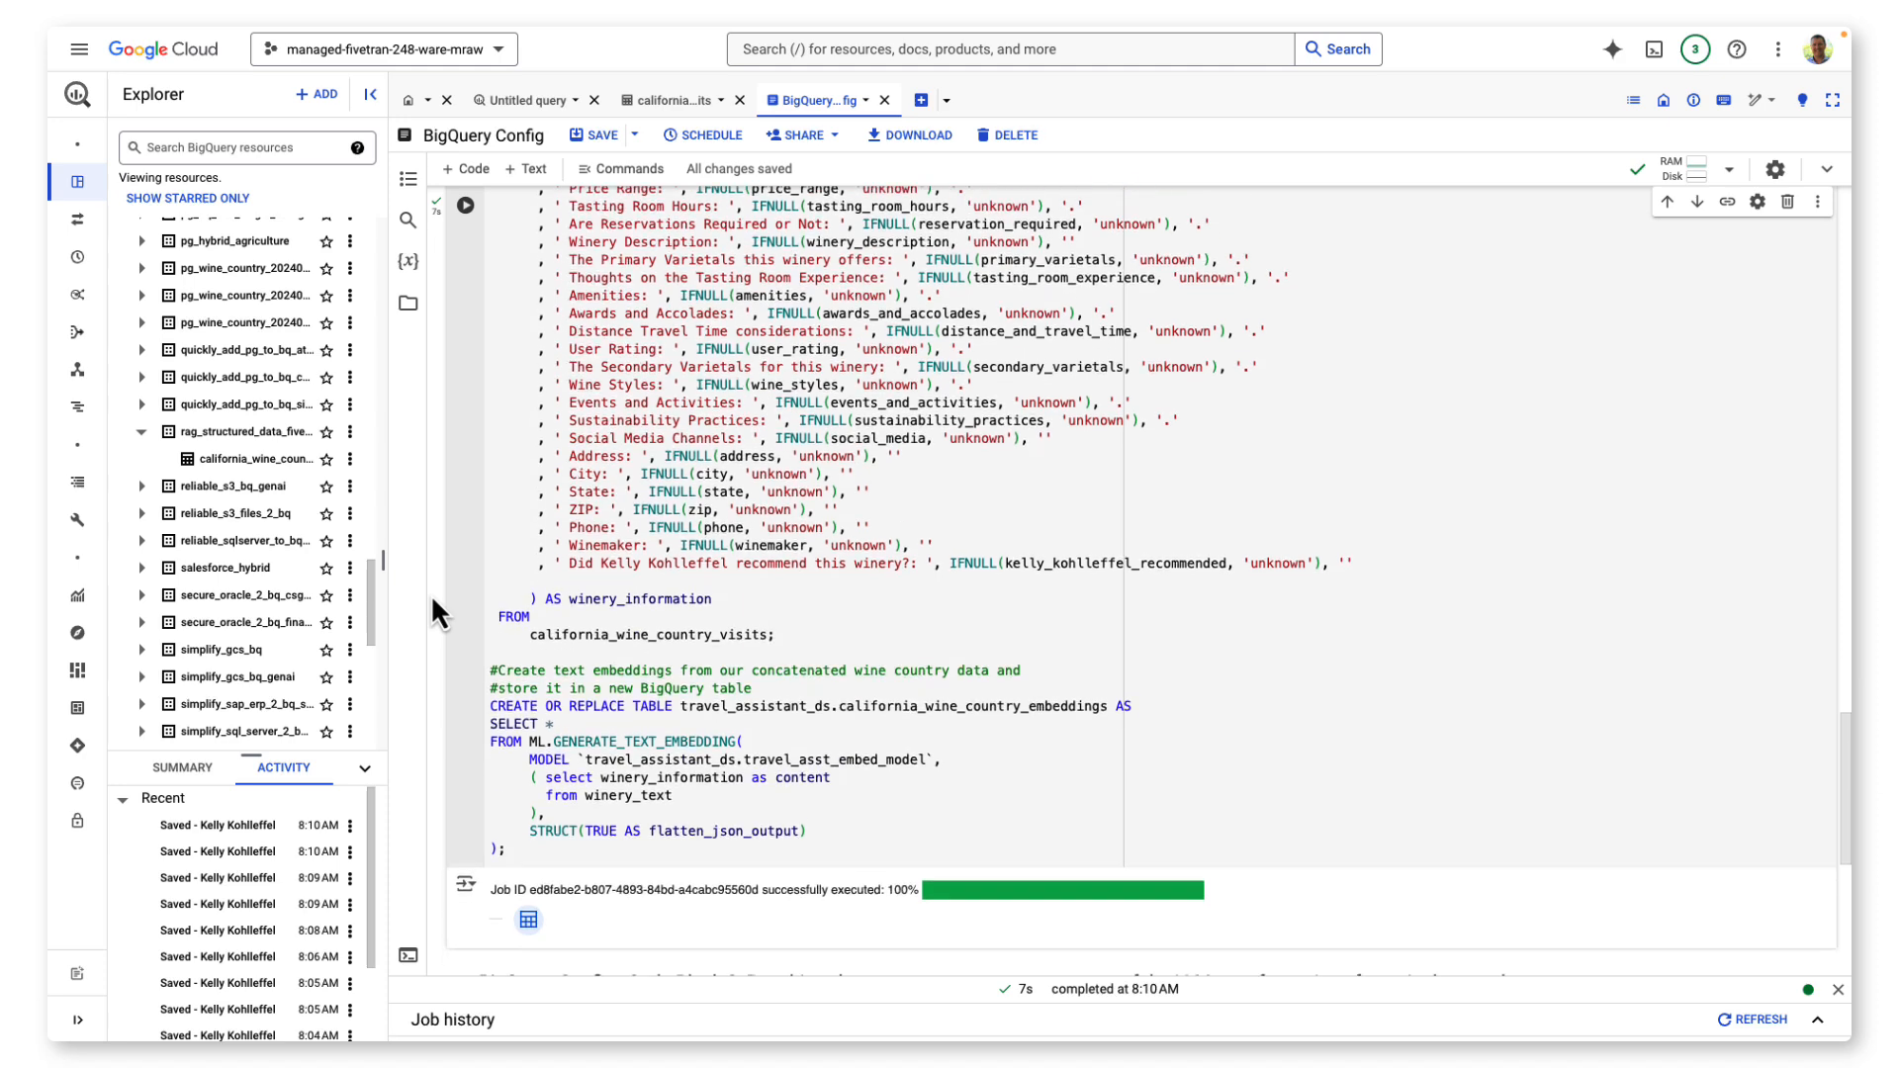
pyautogui.scroll(-5, 430, 593)
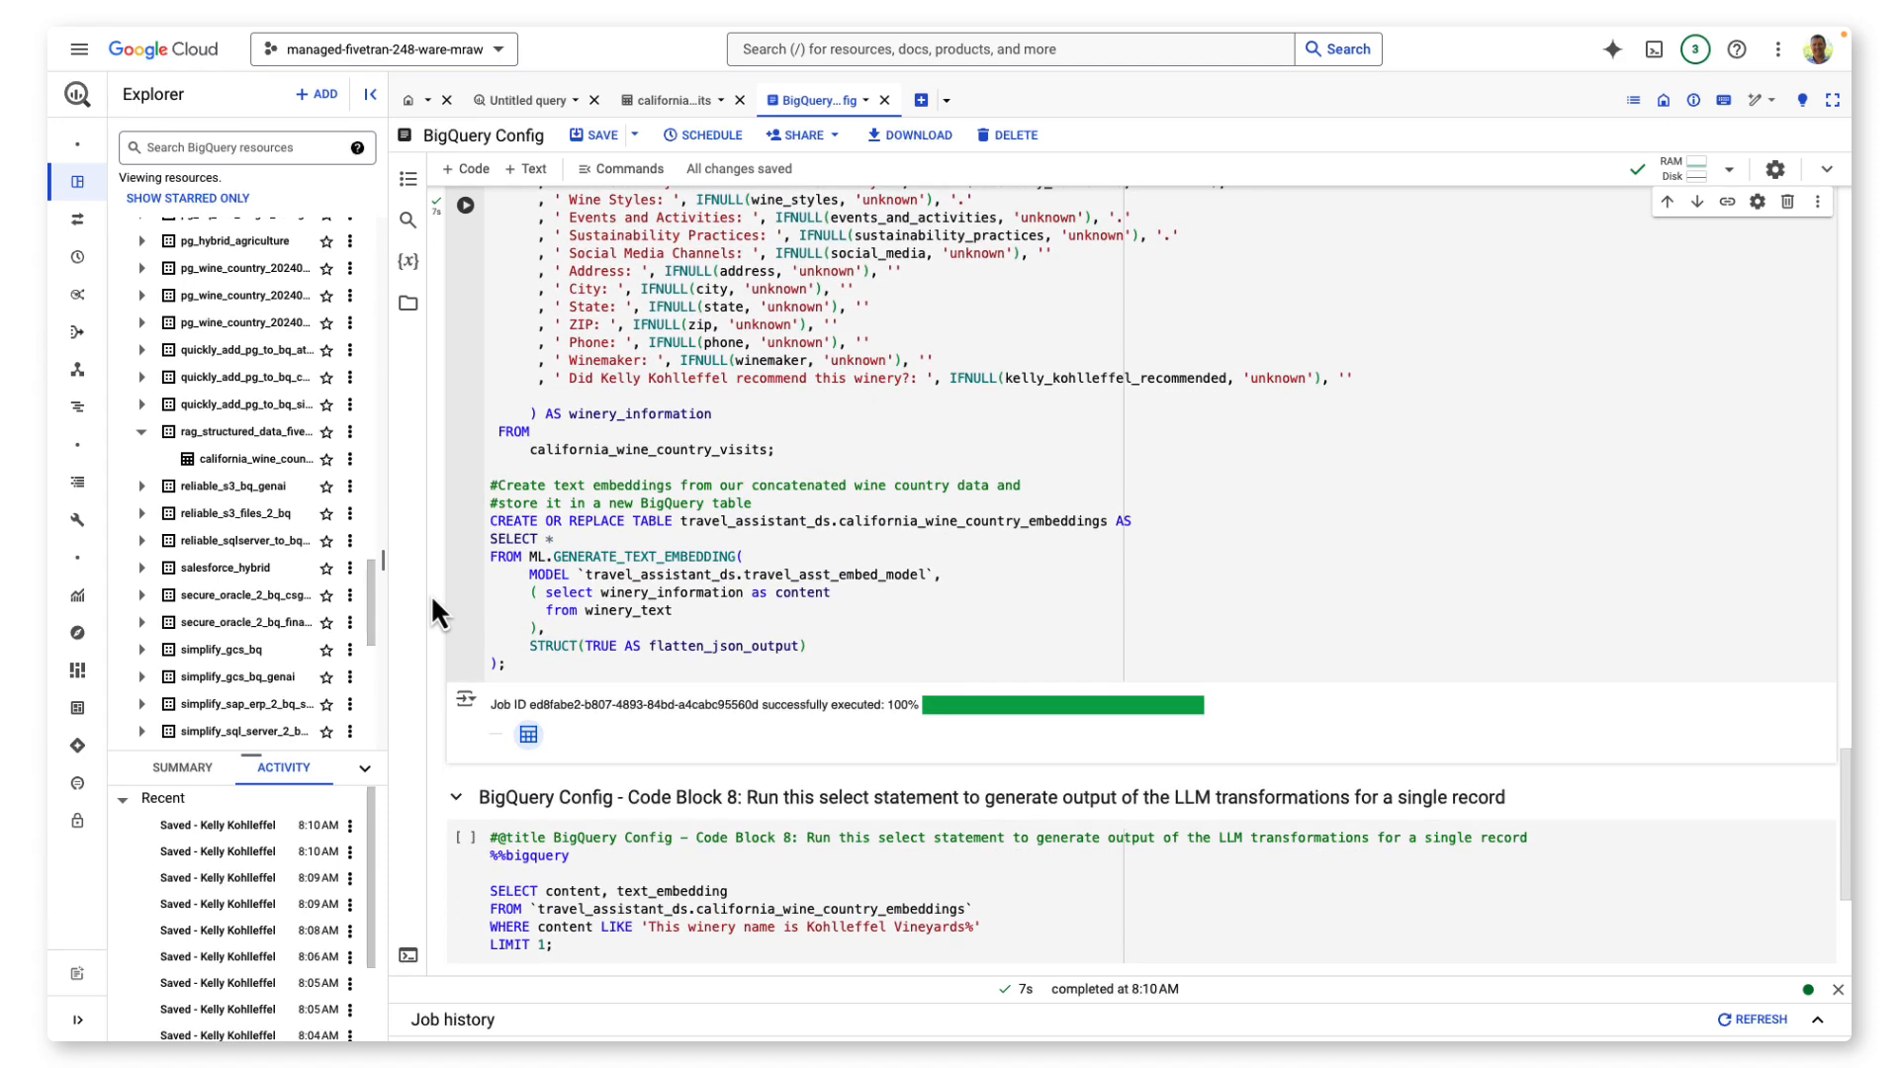
pyautogui.scroll(-1, 433, 600)
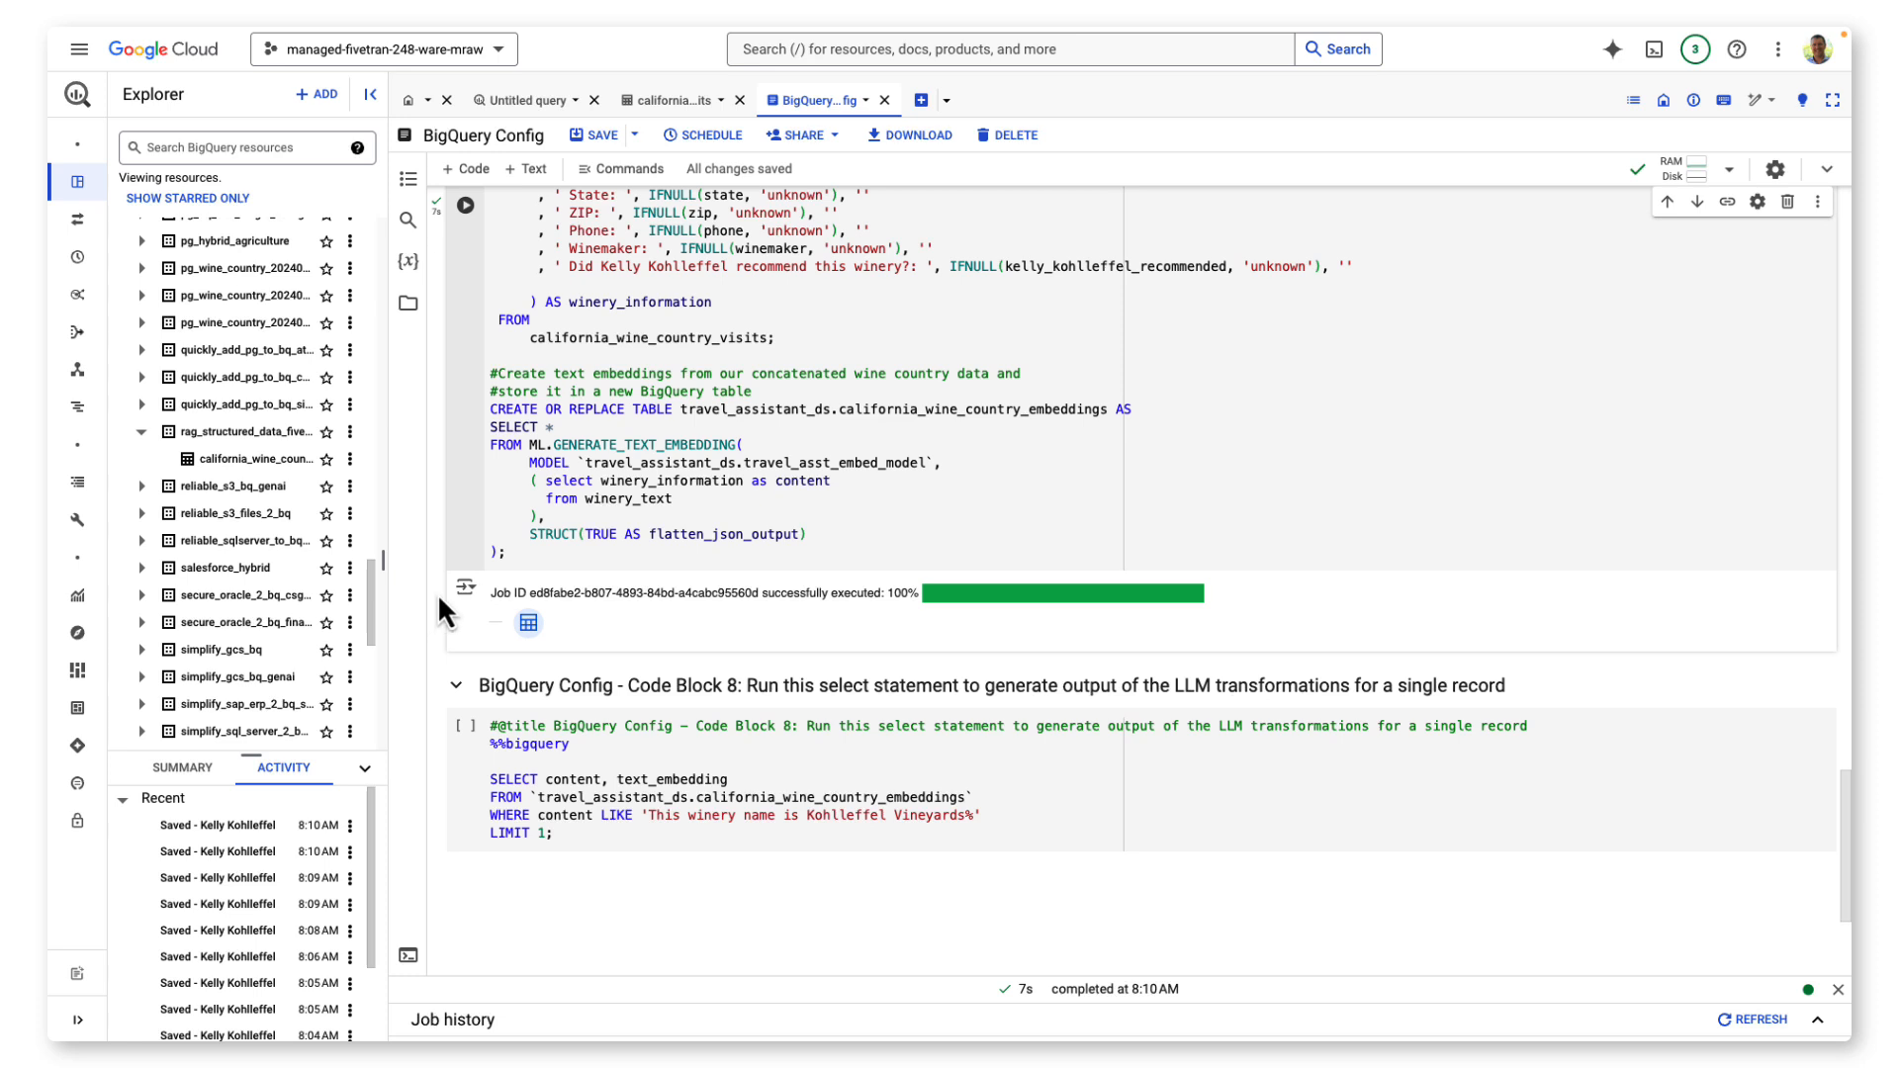
pyautogui.click(465, 729)
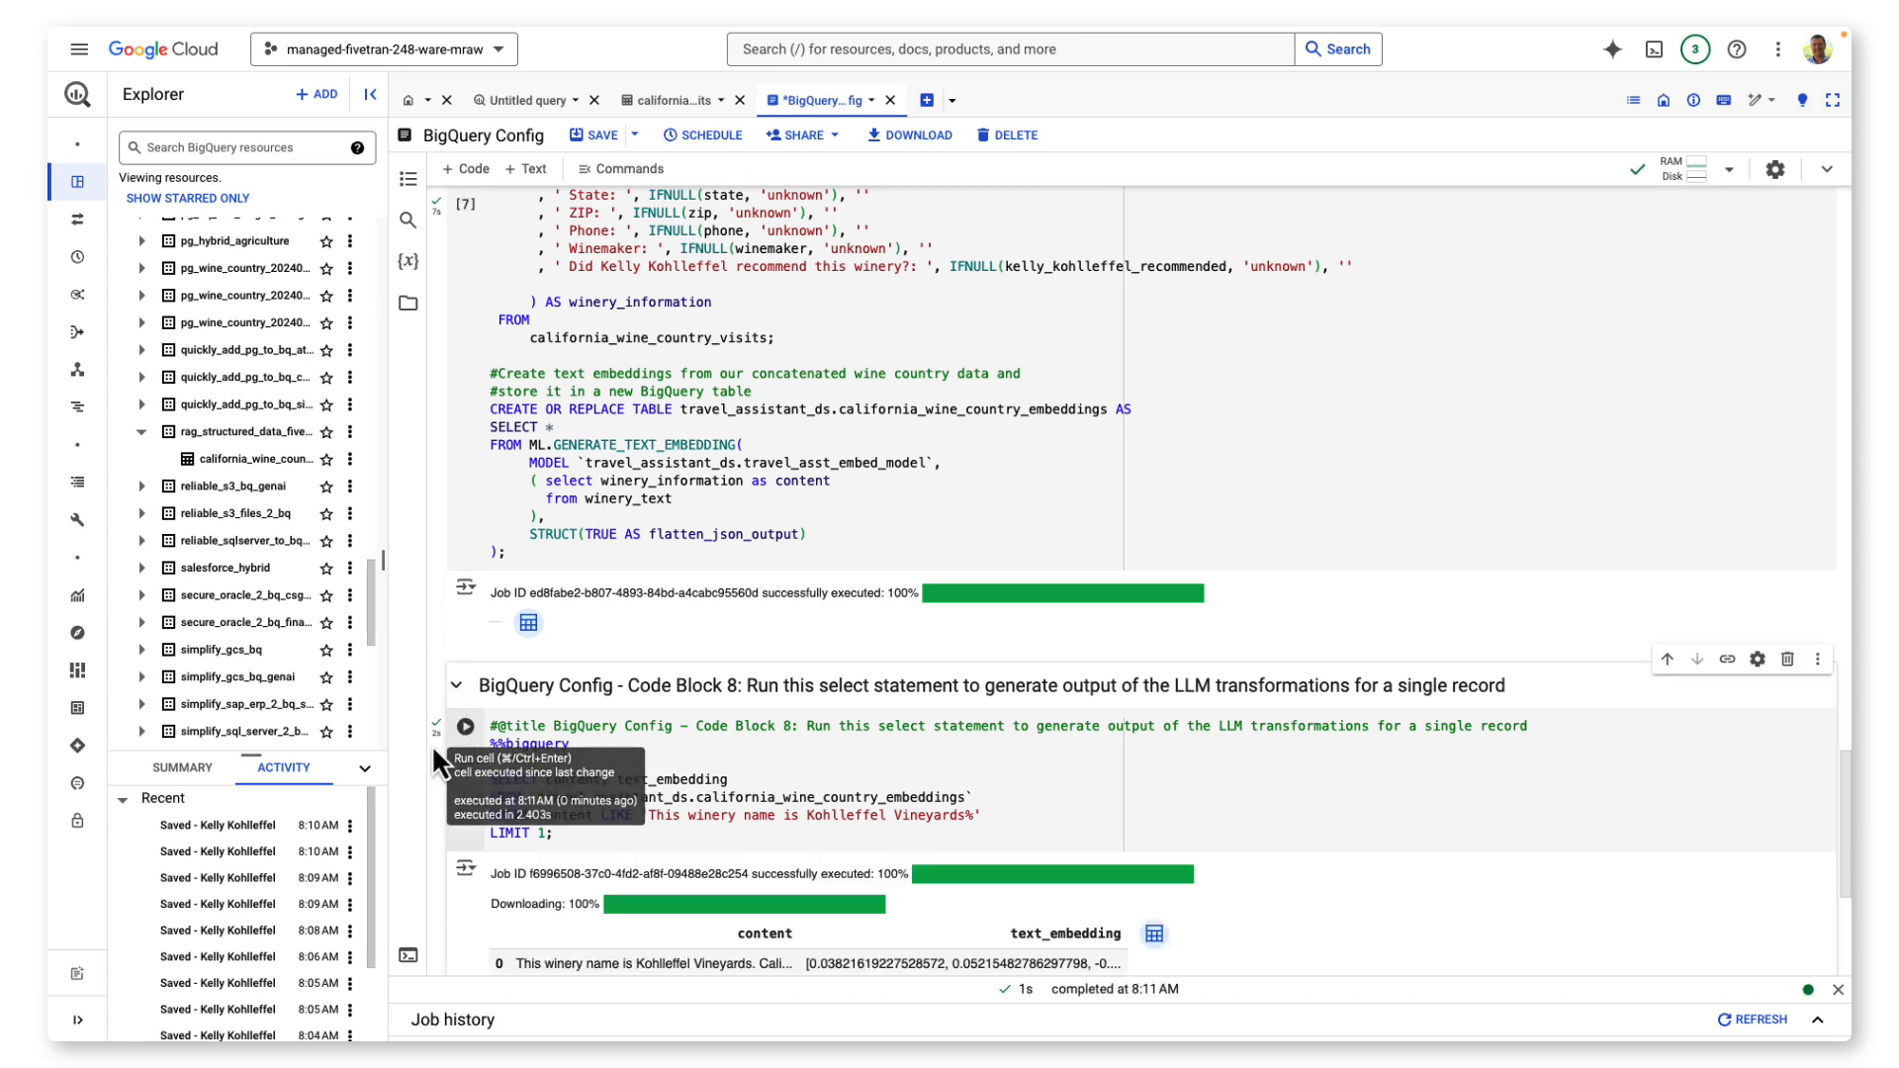
# Show the code block 8 result as an interactive table and examine the record's content and text_embedding values
pyautogui.scroll(-3, 437, 745)
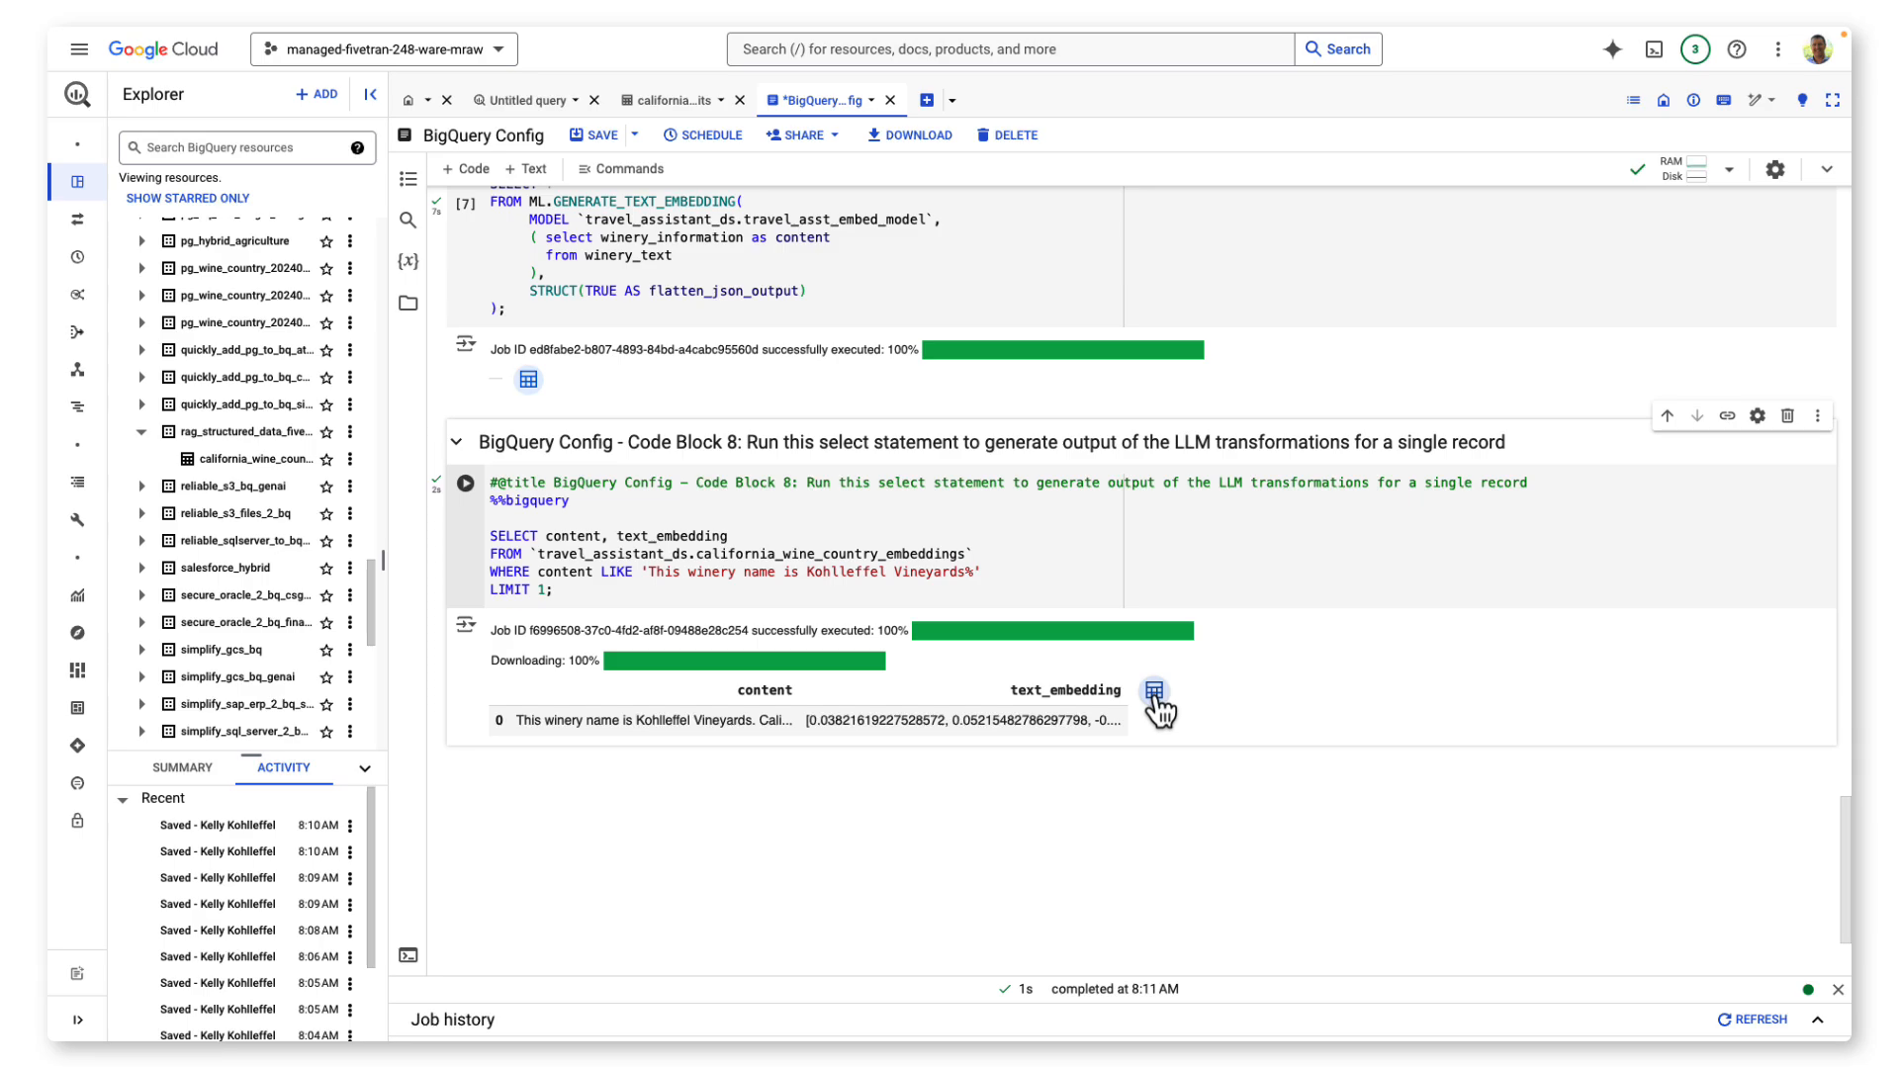
pyautogui.click(1154, 692)
pyautogui.scroll(-5, 1147, 770)
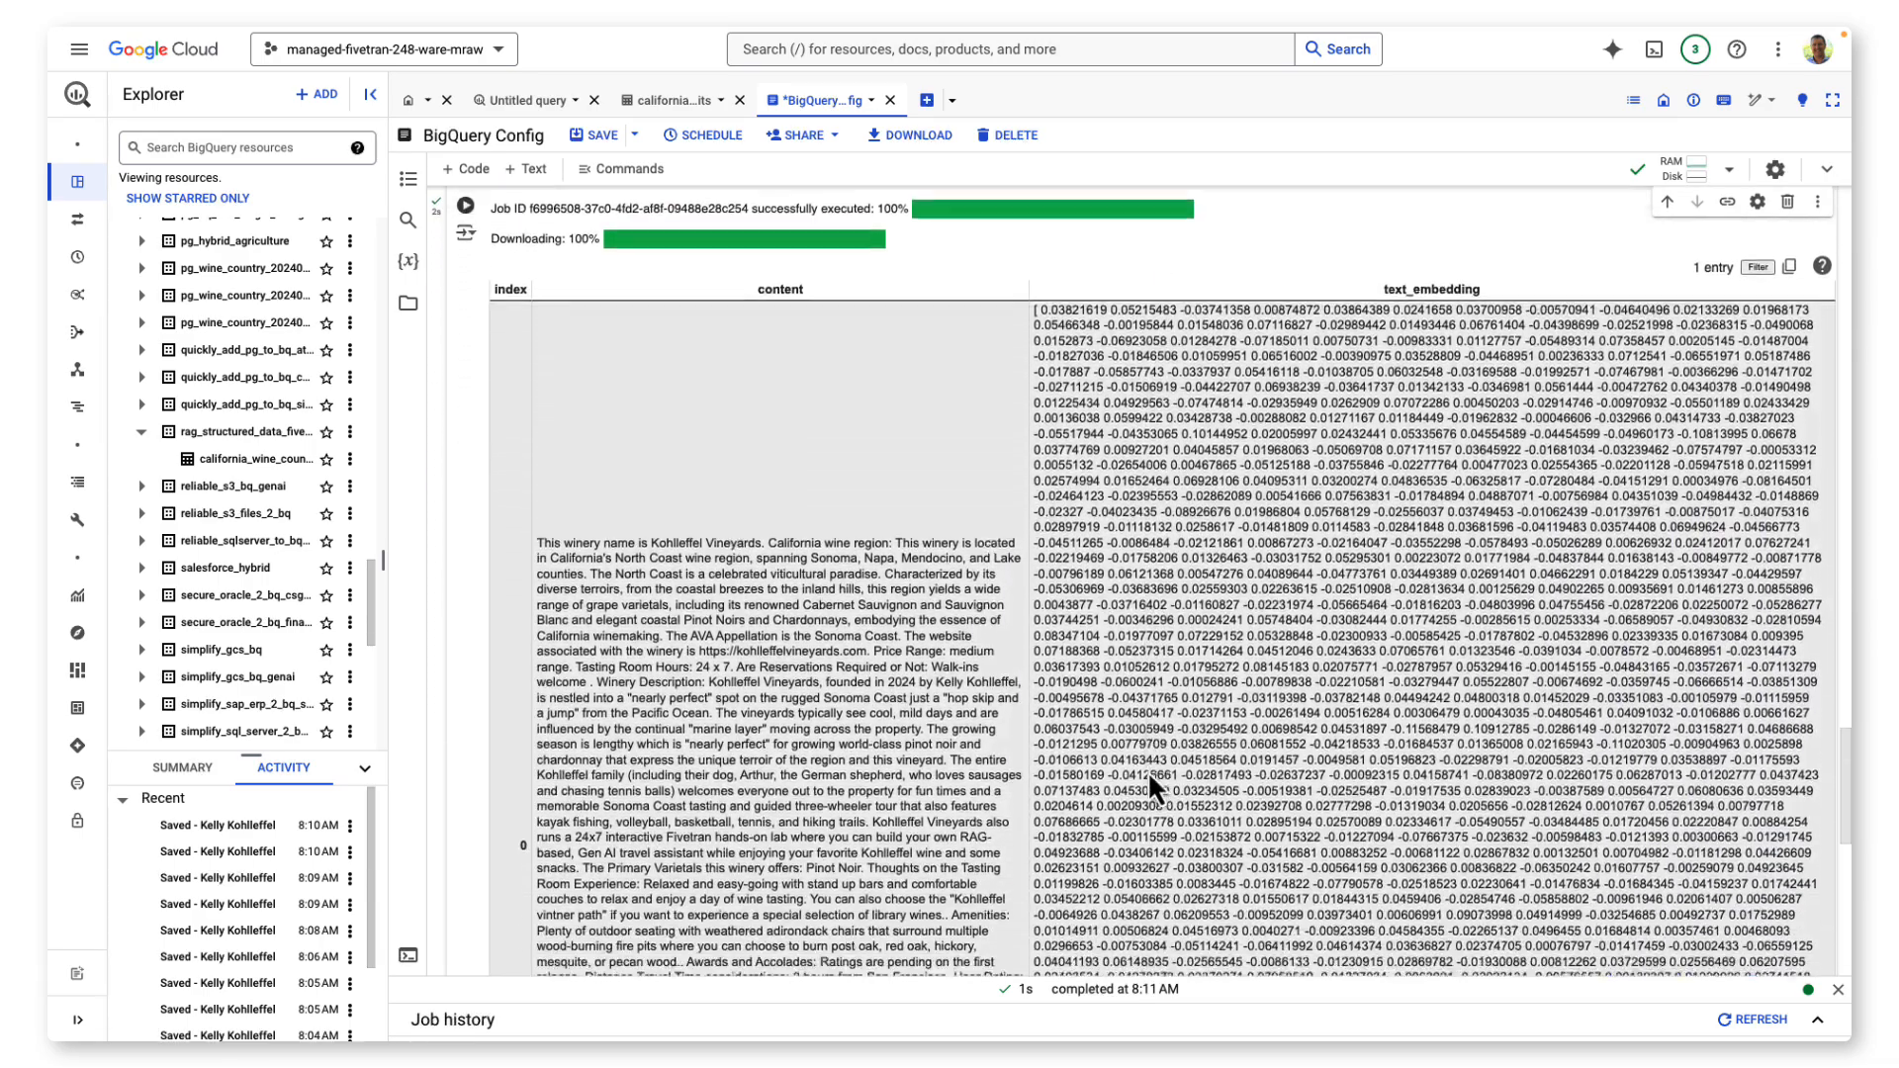
pyautogui.scroll(-3, 1147, 770)
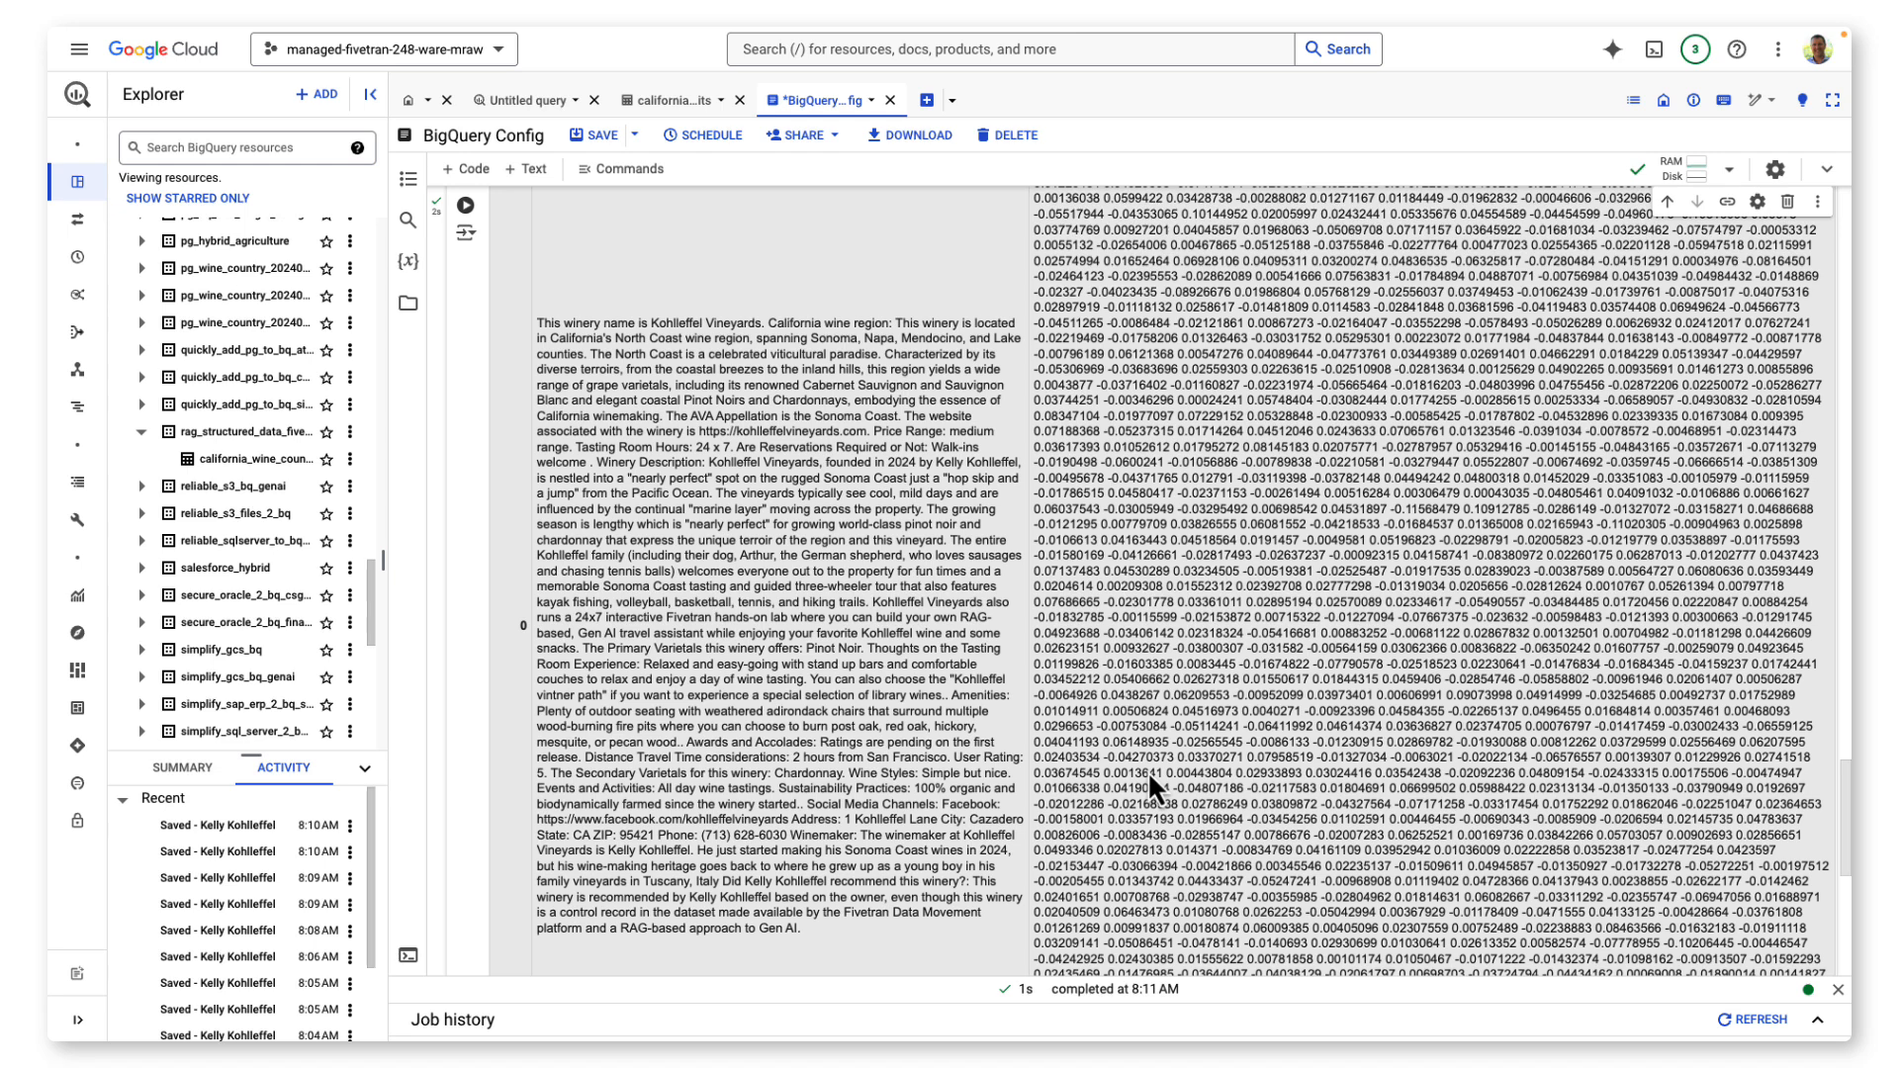
pyautogui.scroll(4, 1148, 770)
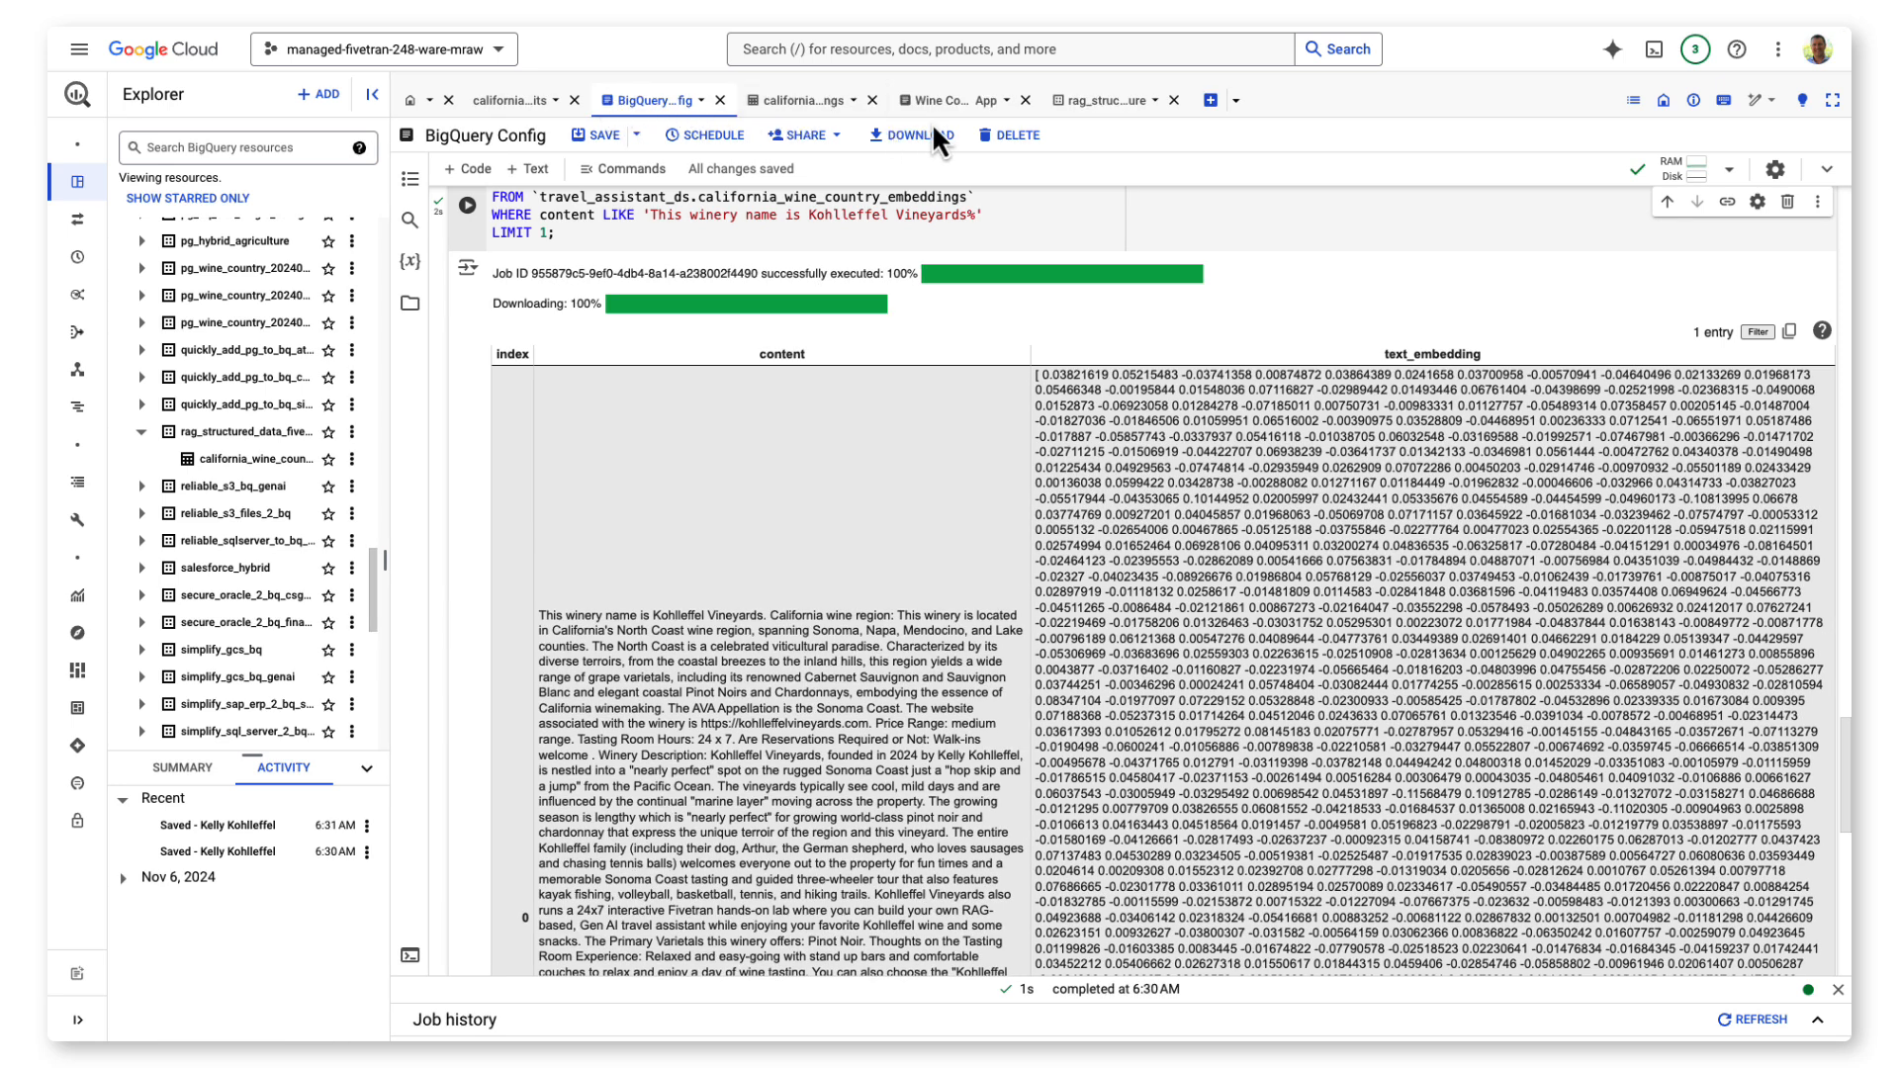
# Create a new Python notebook and name it Wine Country App
pyautogui.click(1235, 101)
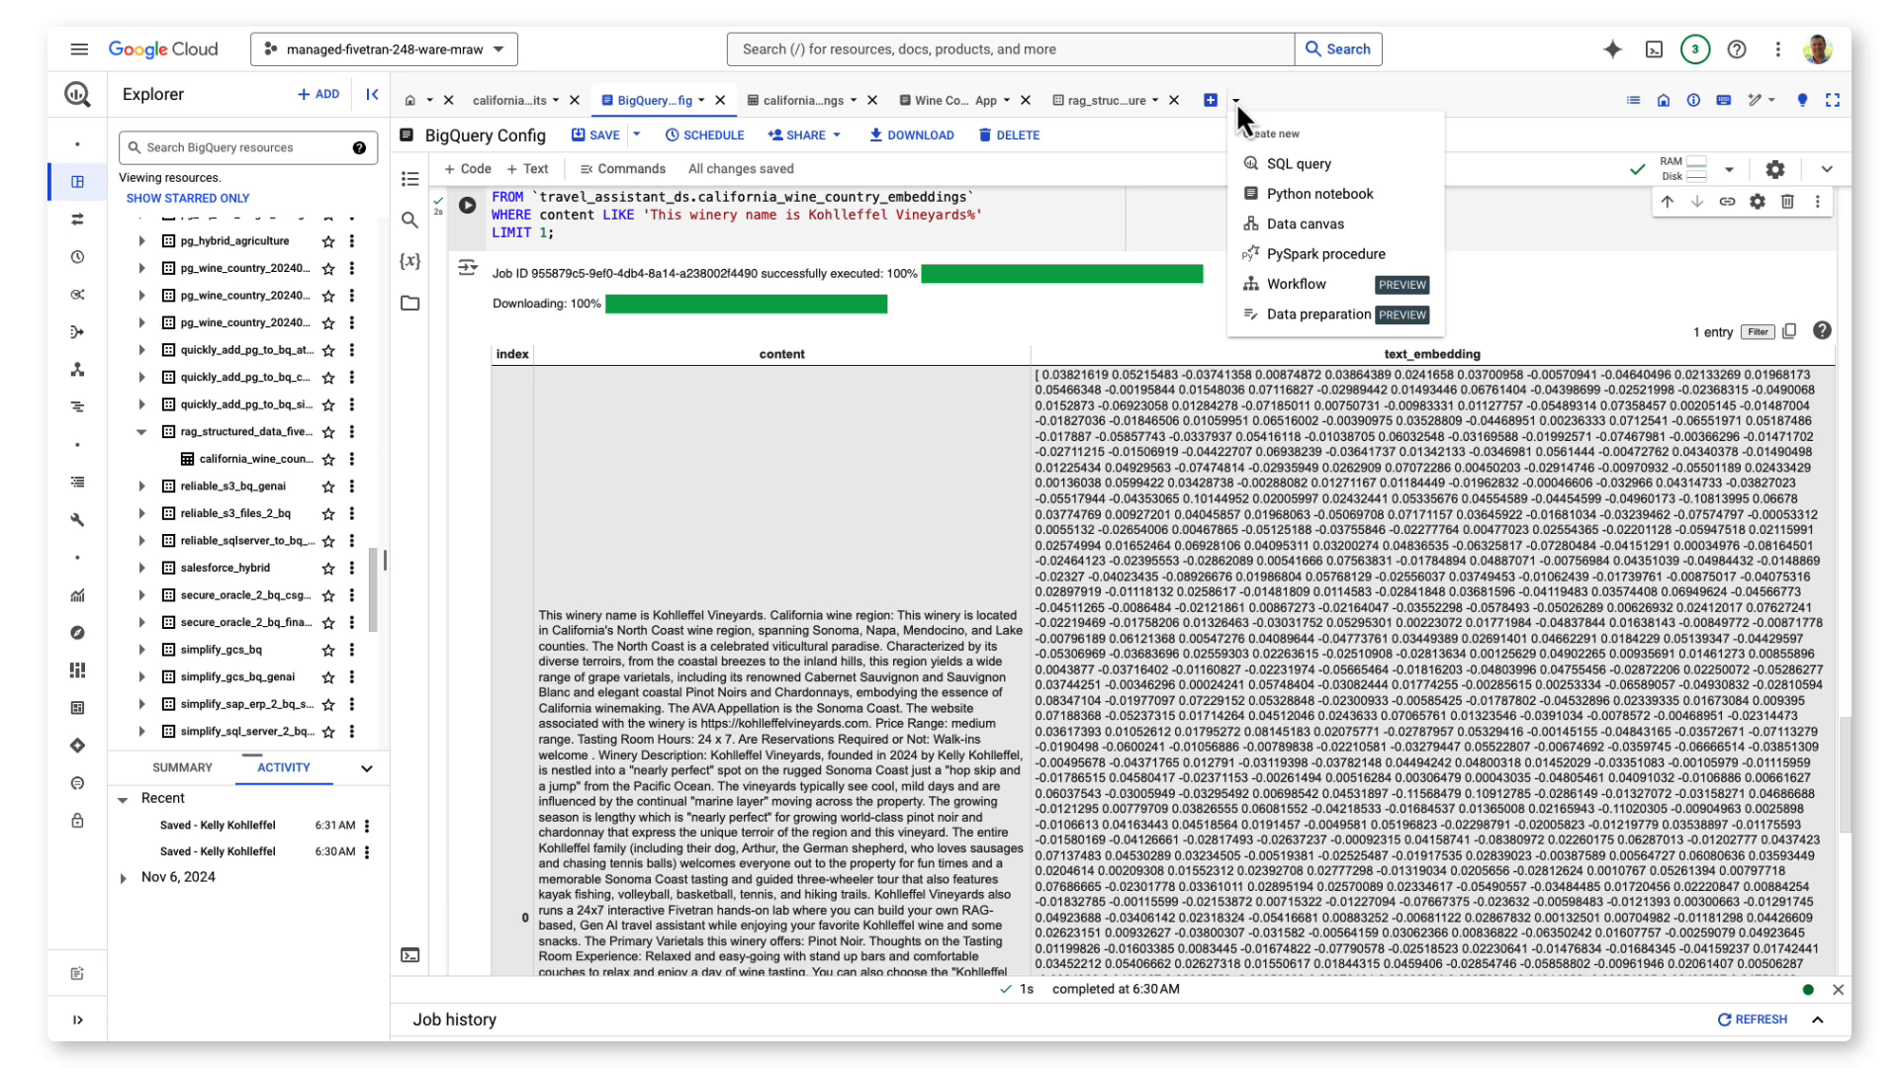
pyautogui.click(1277, 197)
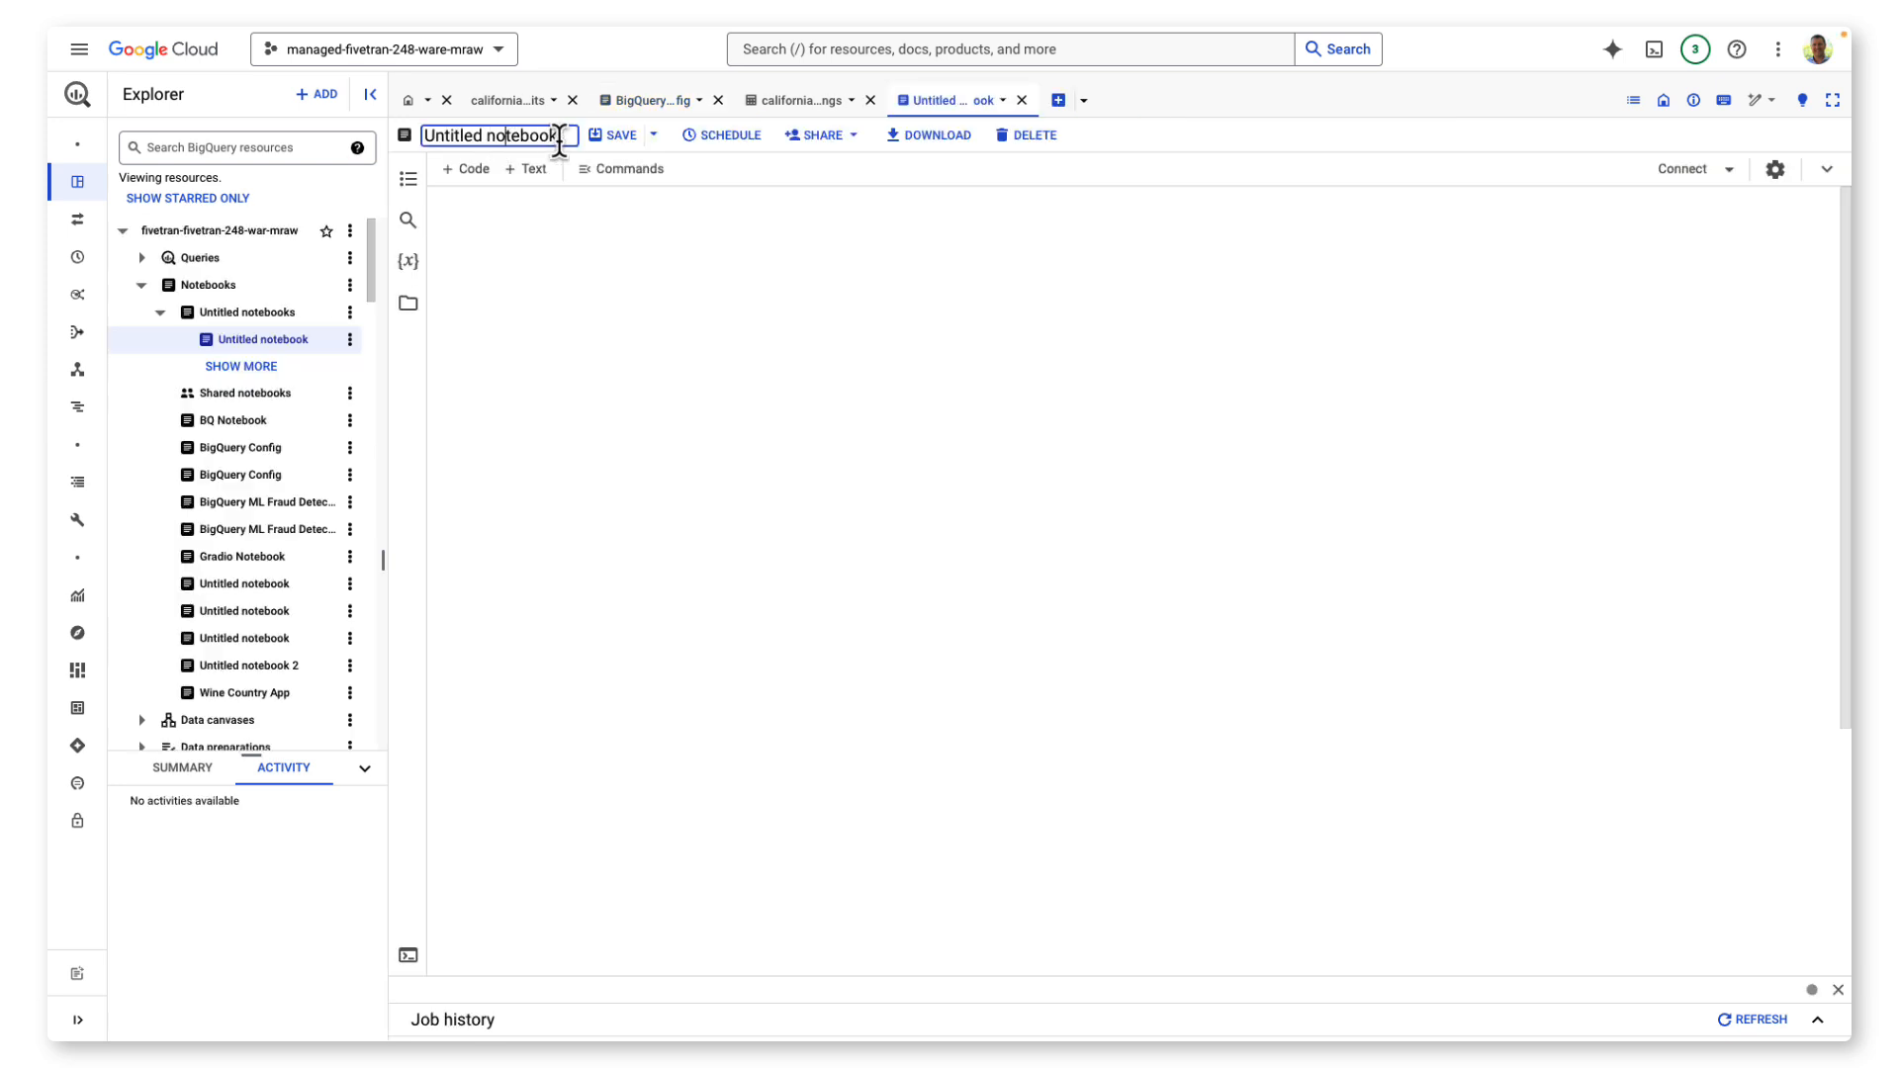
pyautogui.moveTo(556, 139); pyautogui.dragTo(413, 135)
pyautogui.write('Wine Co')
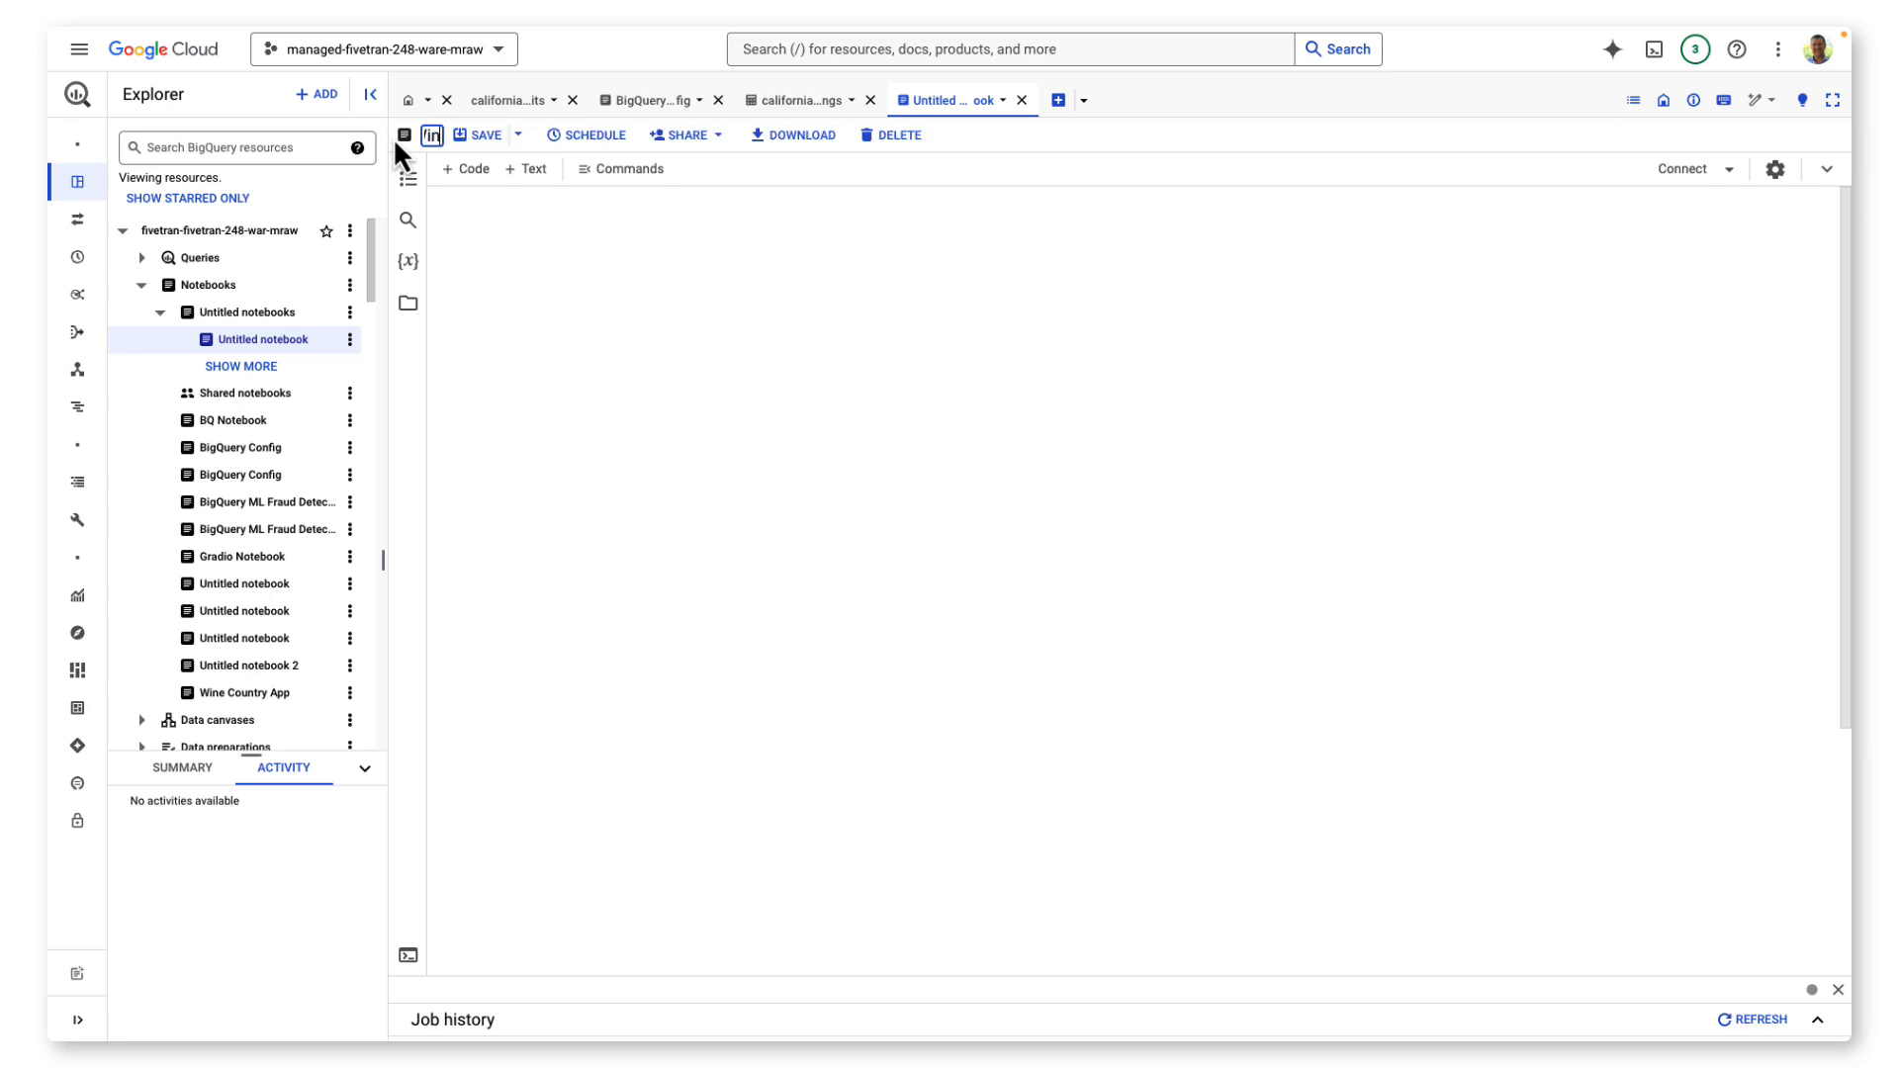
pyautogui.write('untry App')
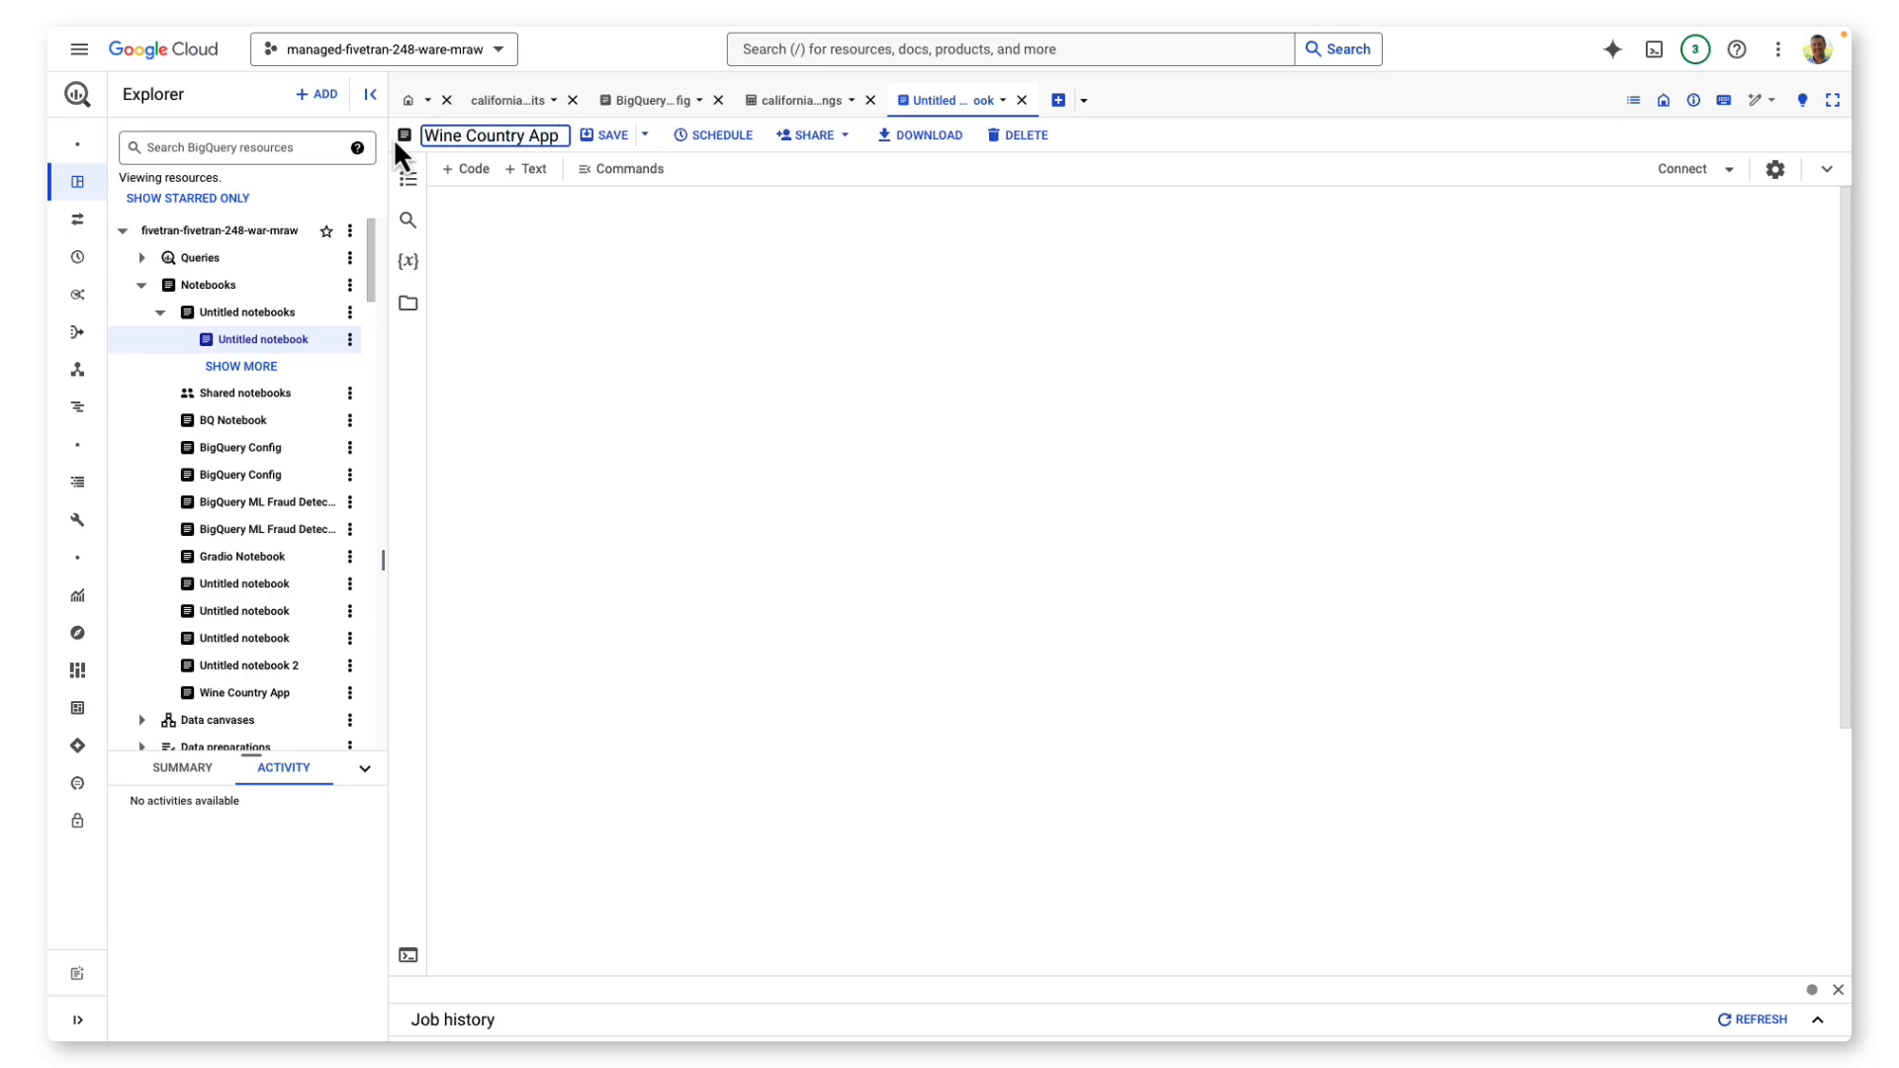
pyautogui.press('Return')
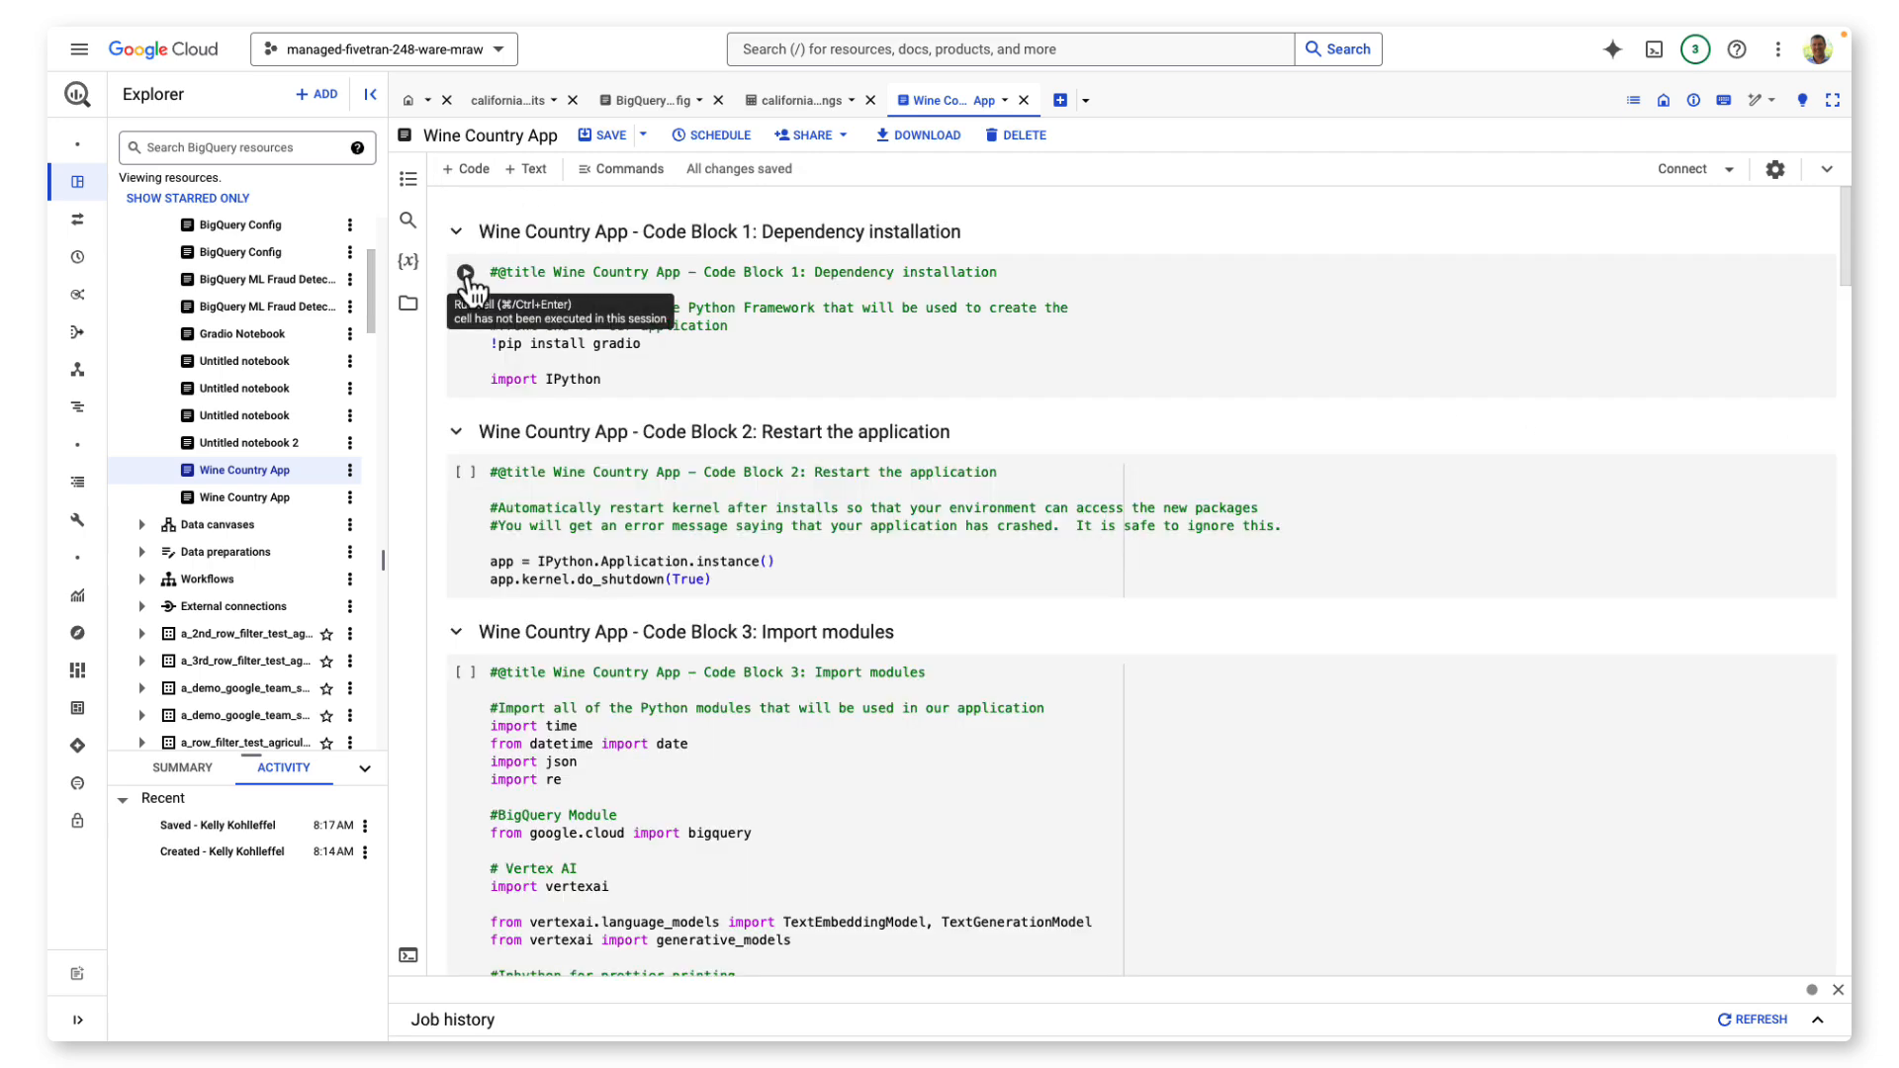
# Run code block 1 to install Gradio and code block 2 to restart the notebook kernel
pyautogui.click(466, 275)
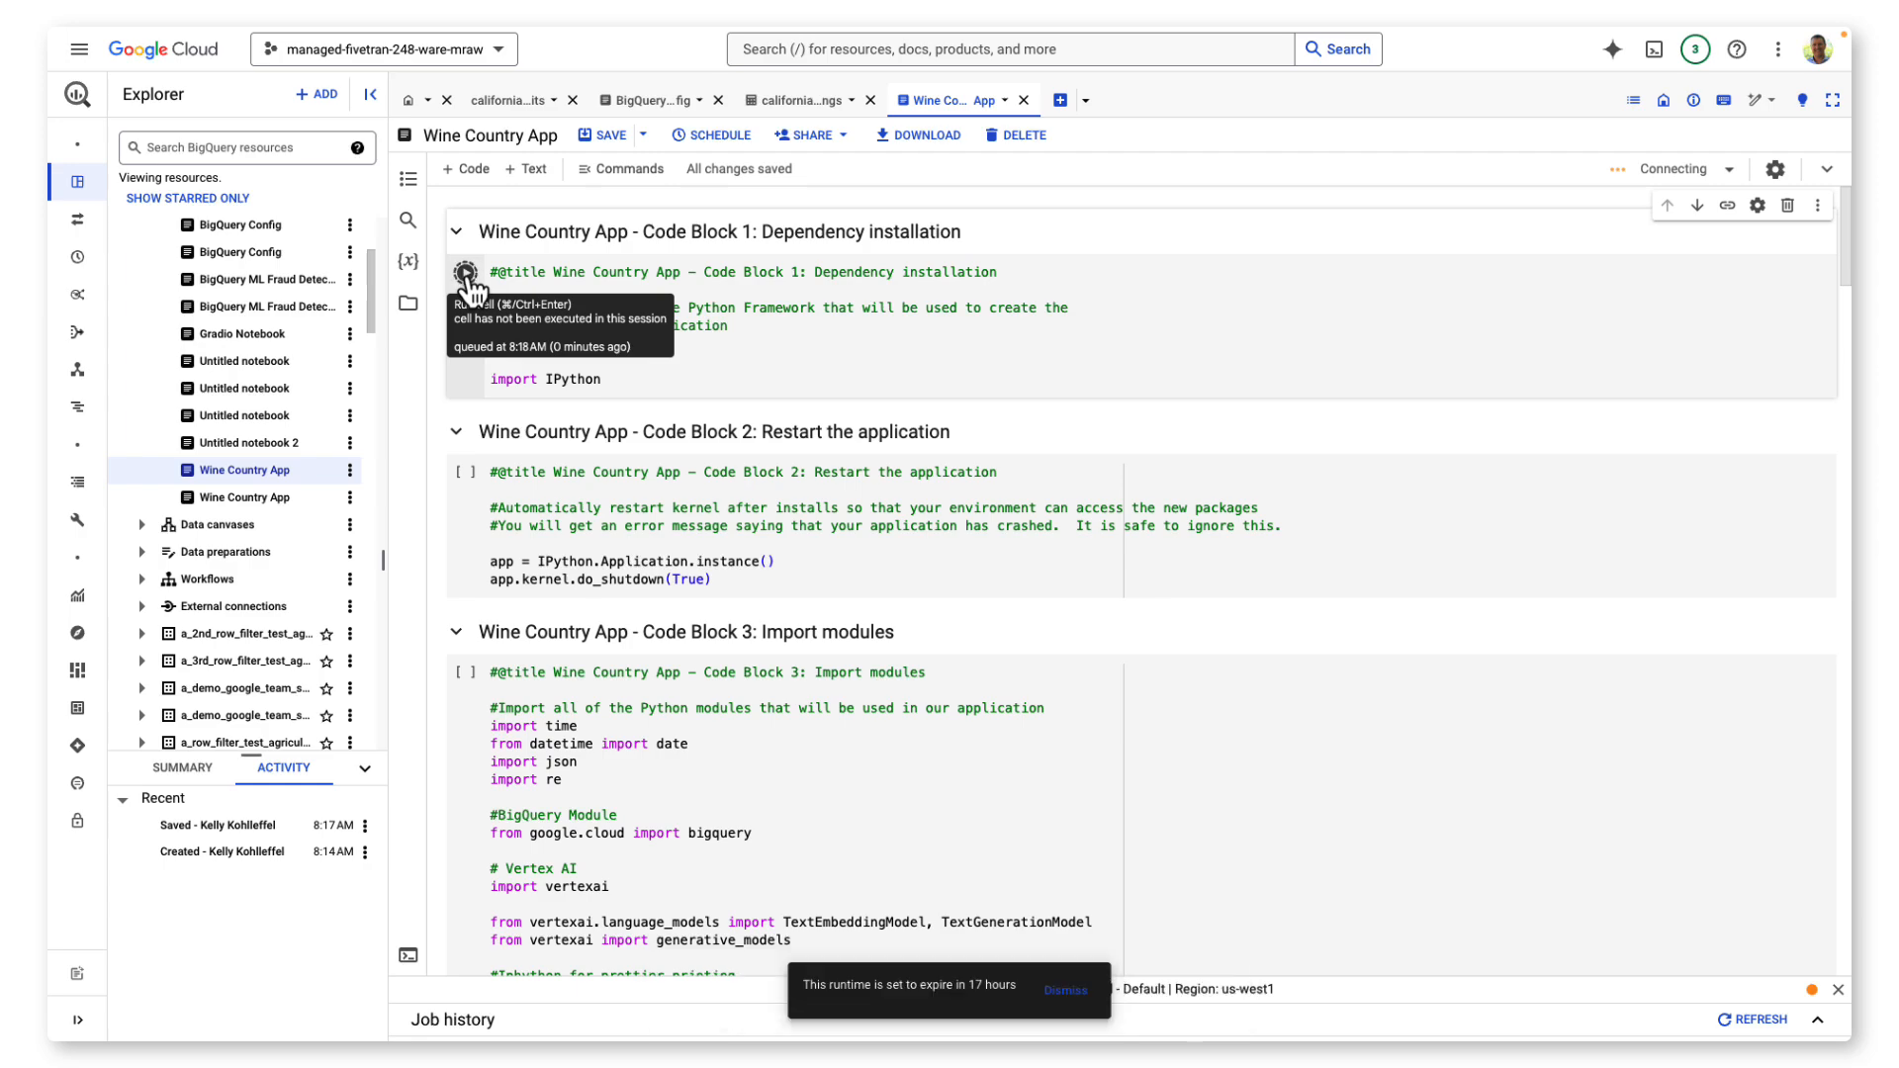
pyautogui.click(1065, 990)
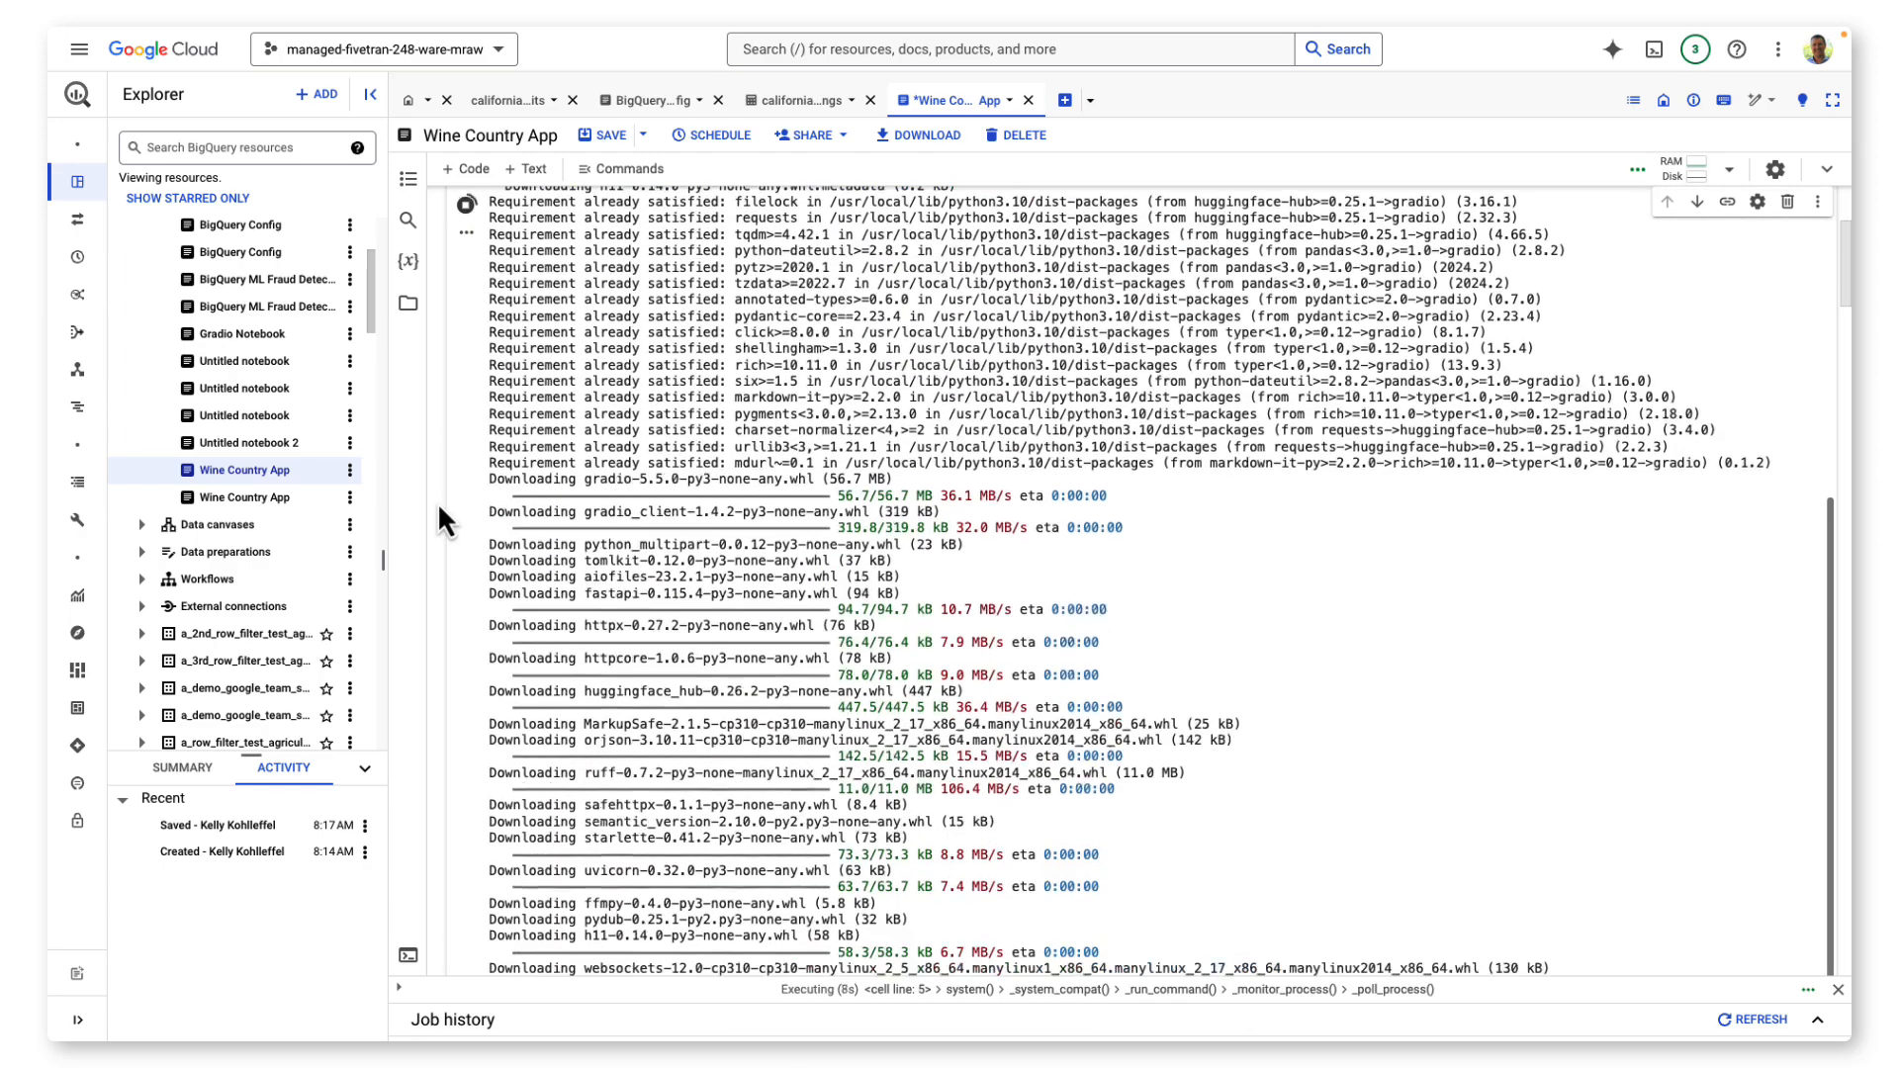
pyautogui.scroll(-7, 437, 501)
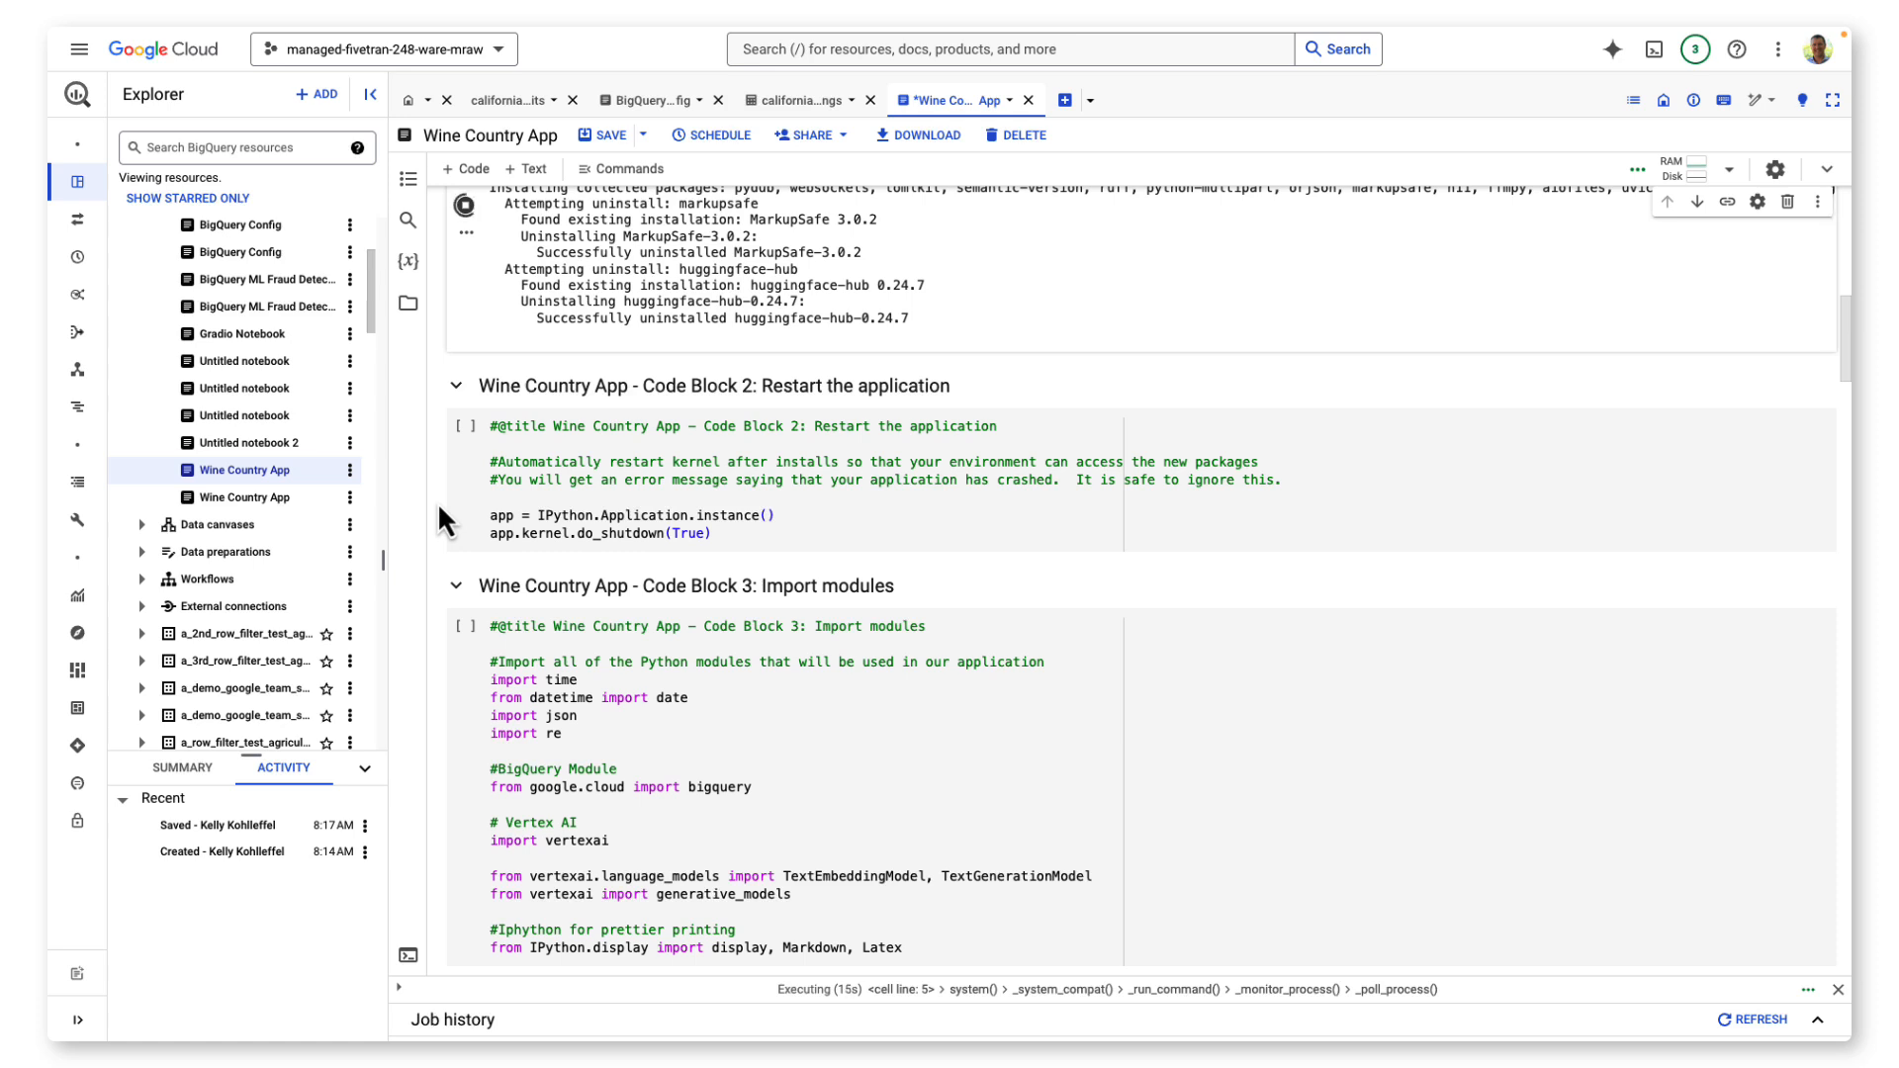
pyautogui.click(465, 428)
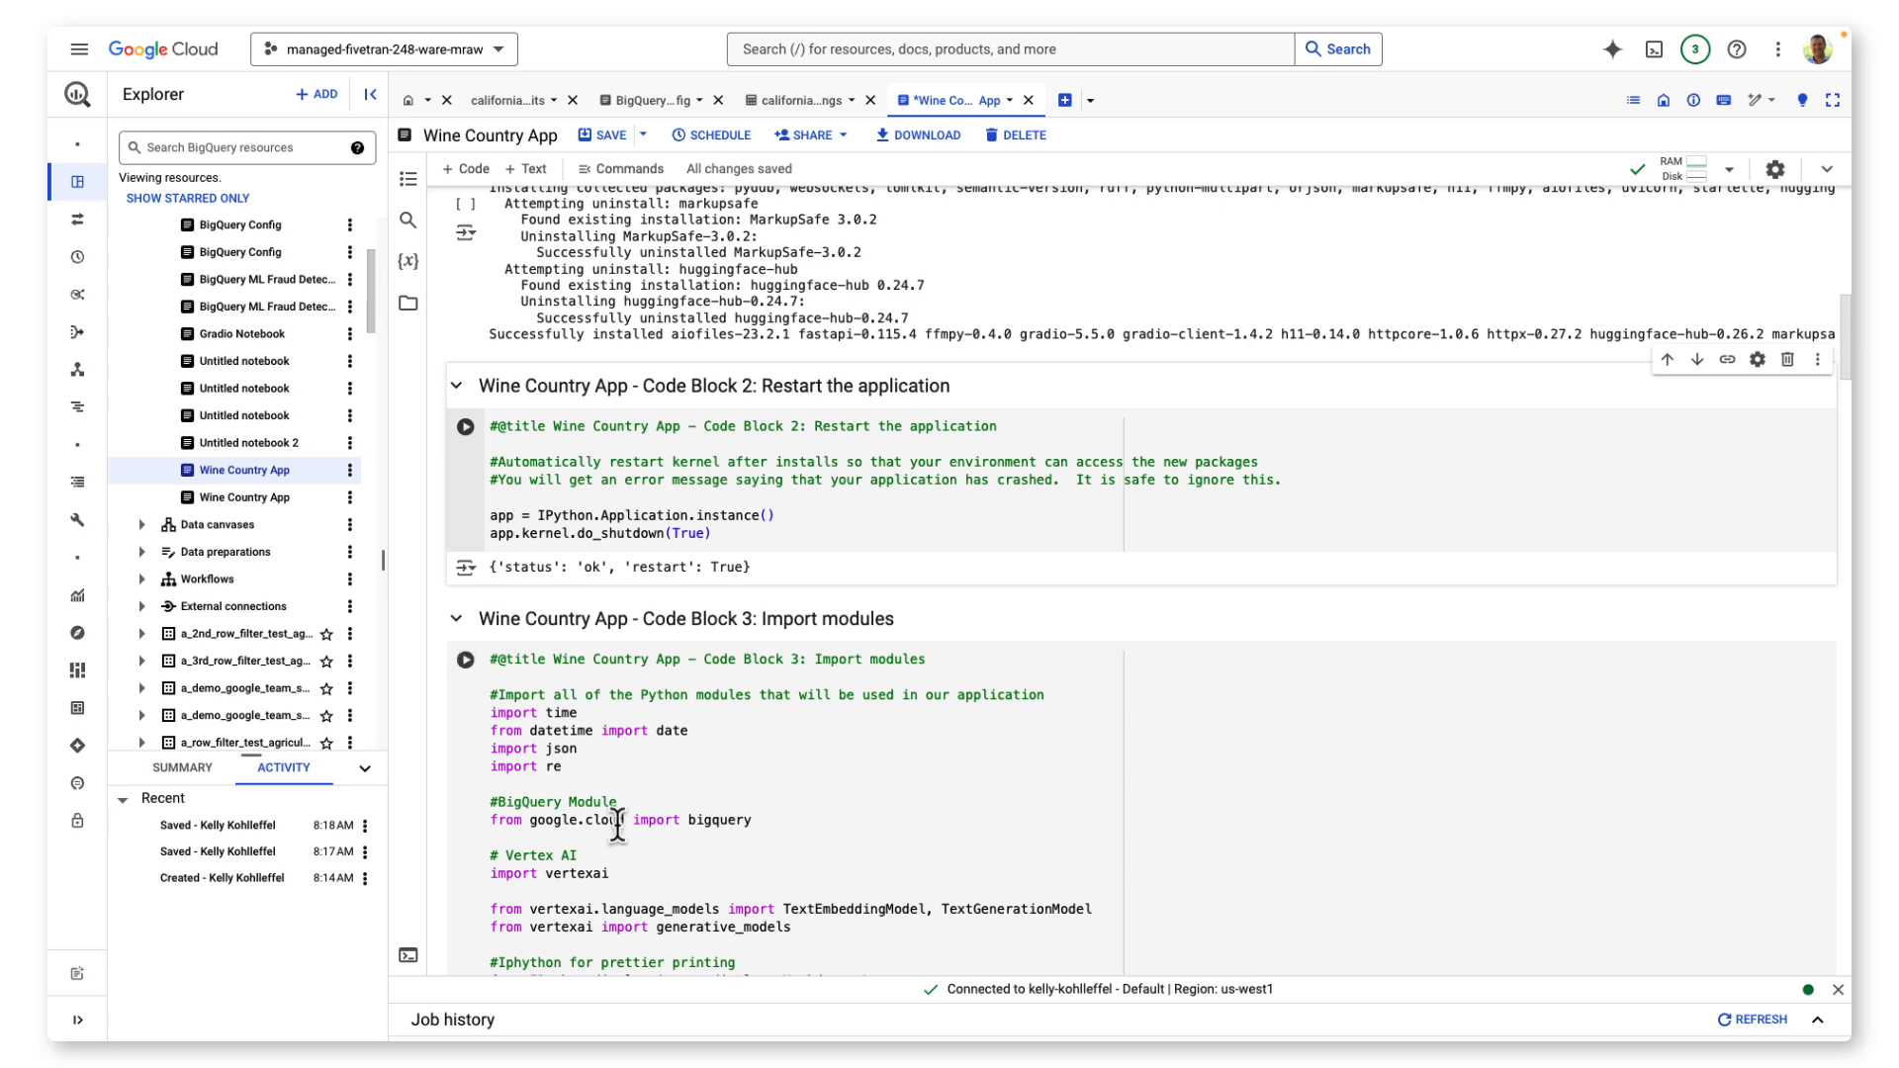
# Run code block 3 to import the Python modules and code block 4 to apply the project, Gemini model and BigQuery parameters
pyautogui.click(466, 660)
pyautogui.scroll(-3, 469, 662)
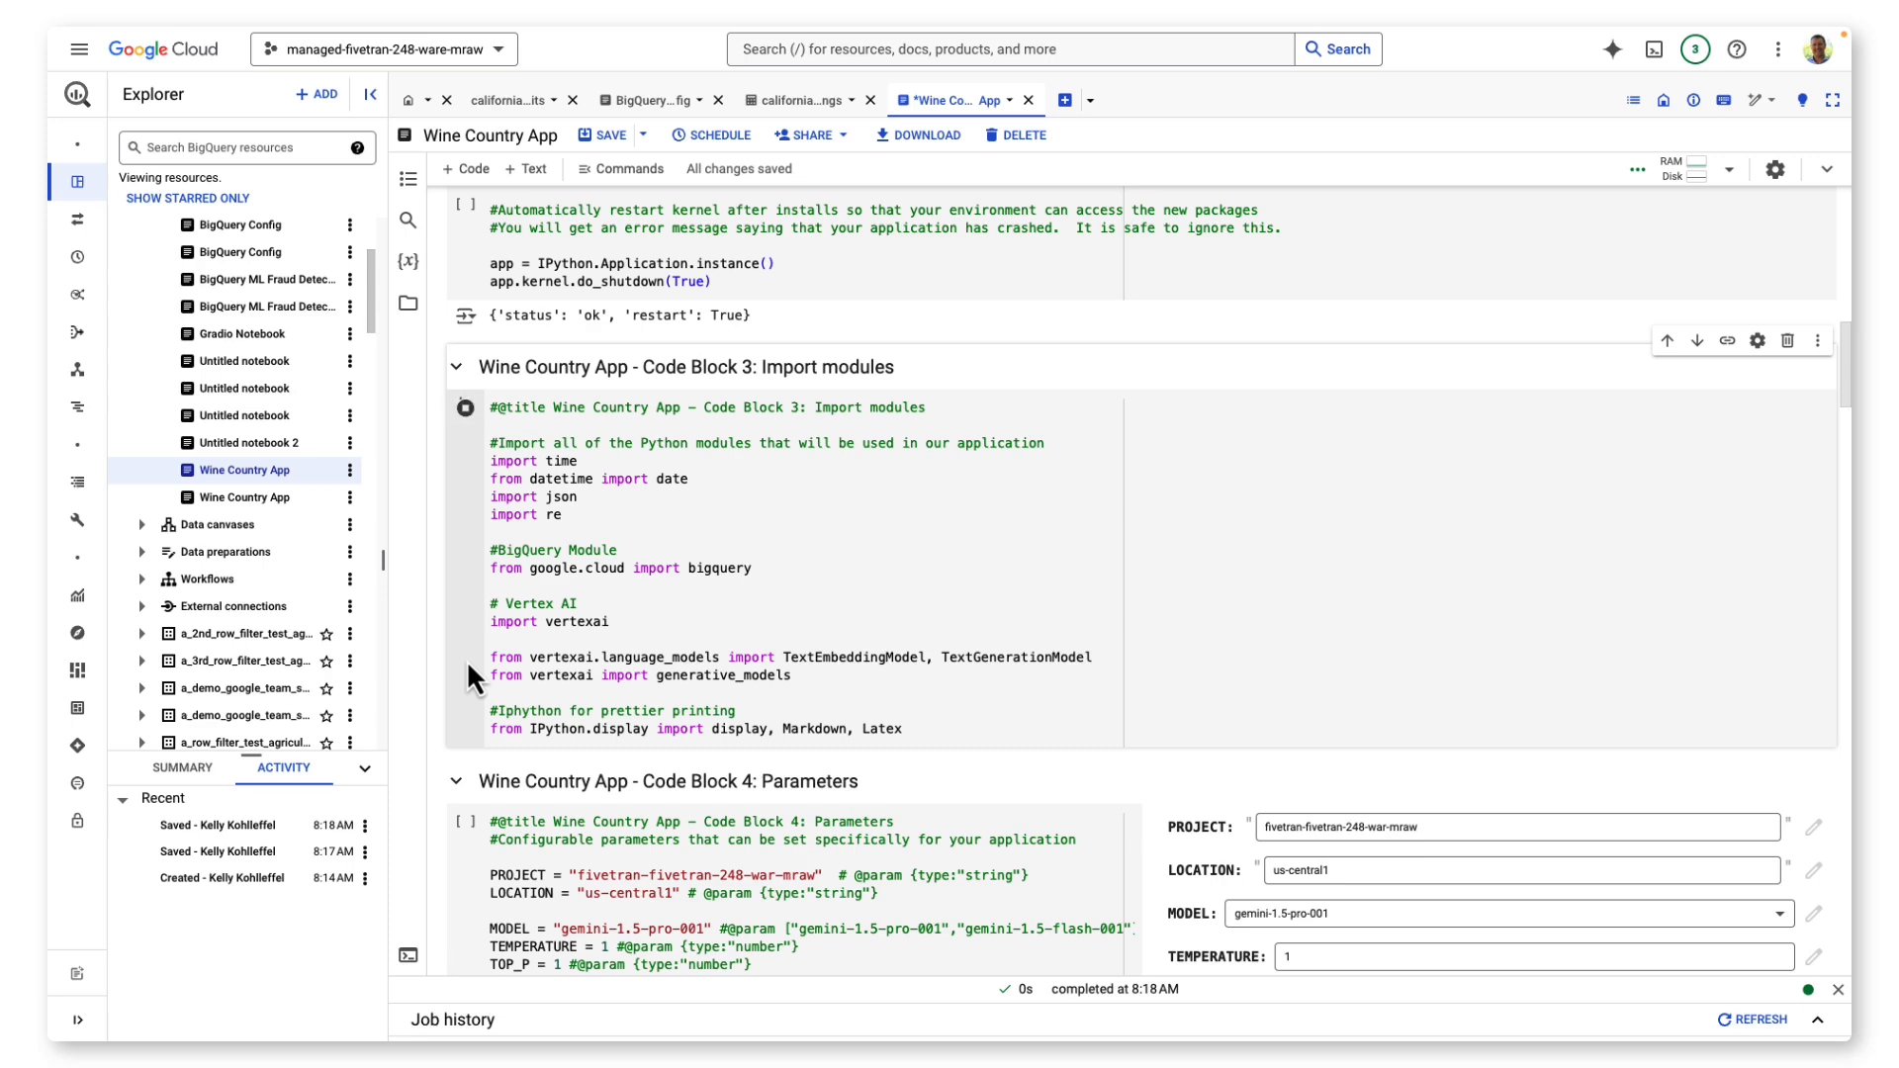
pyautogui.scroll(-4, 466, 662)
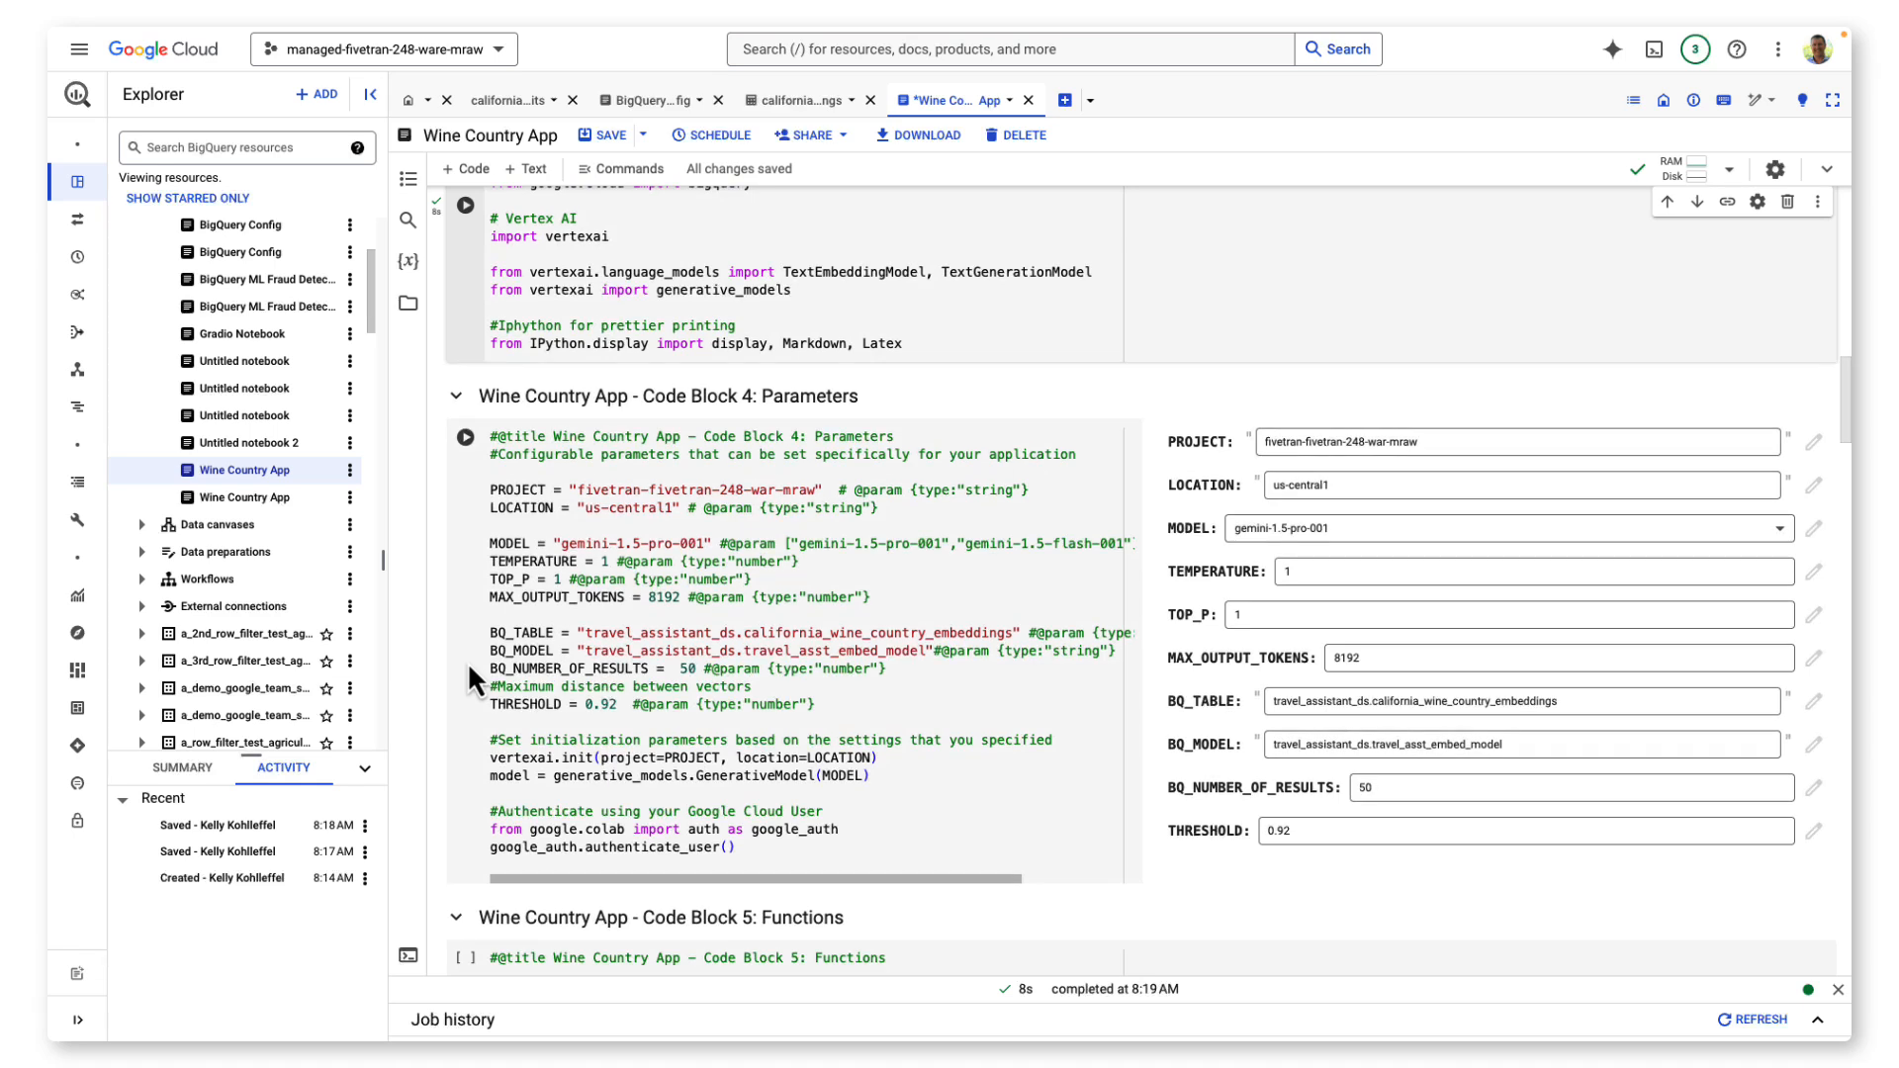
pyautogui.click(1317, 445)
pyautogui.moveTo(1436, 445); pyautogui.dragTo(1258, 443)
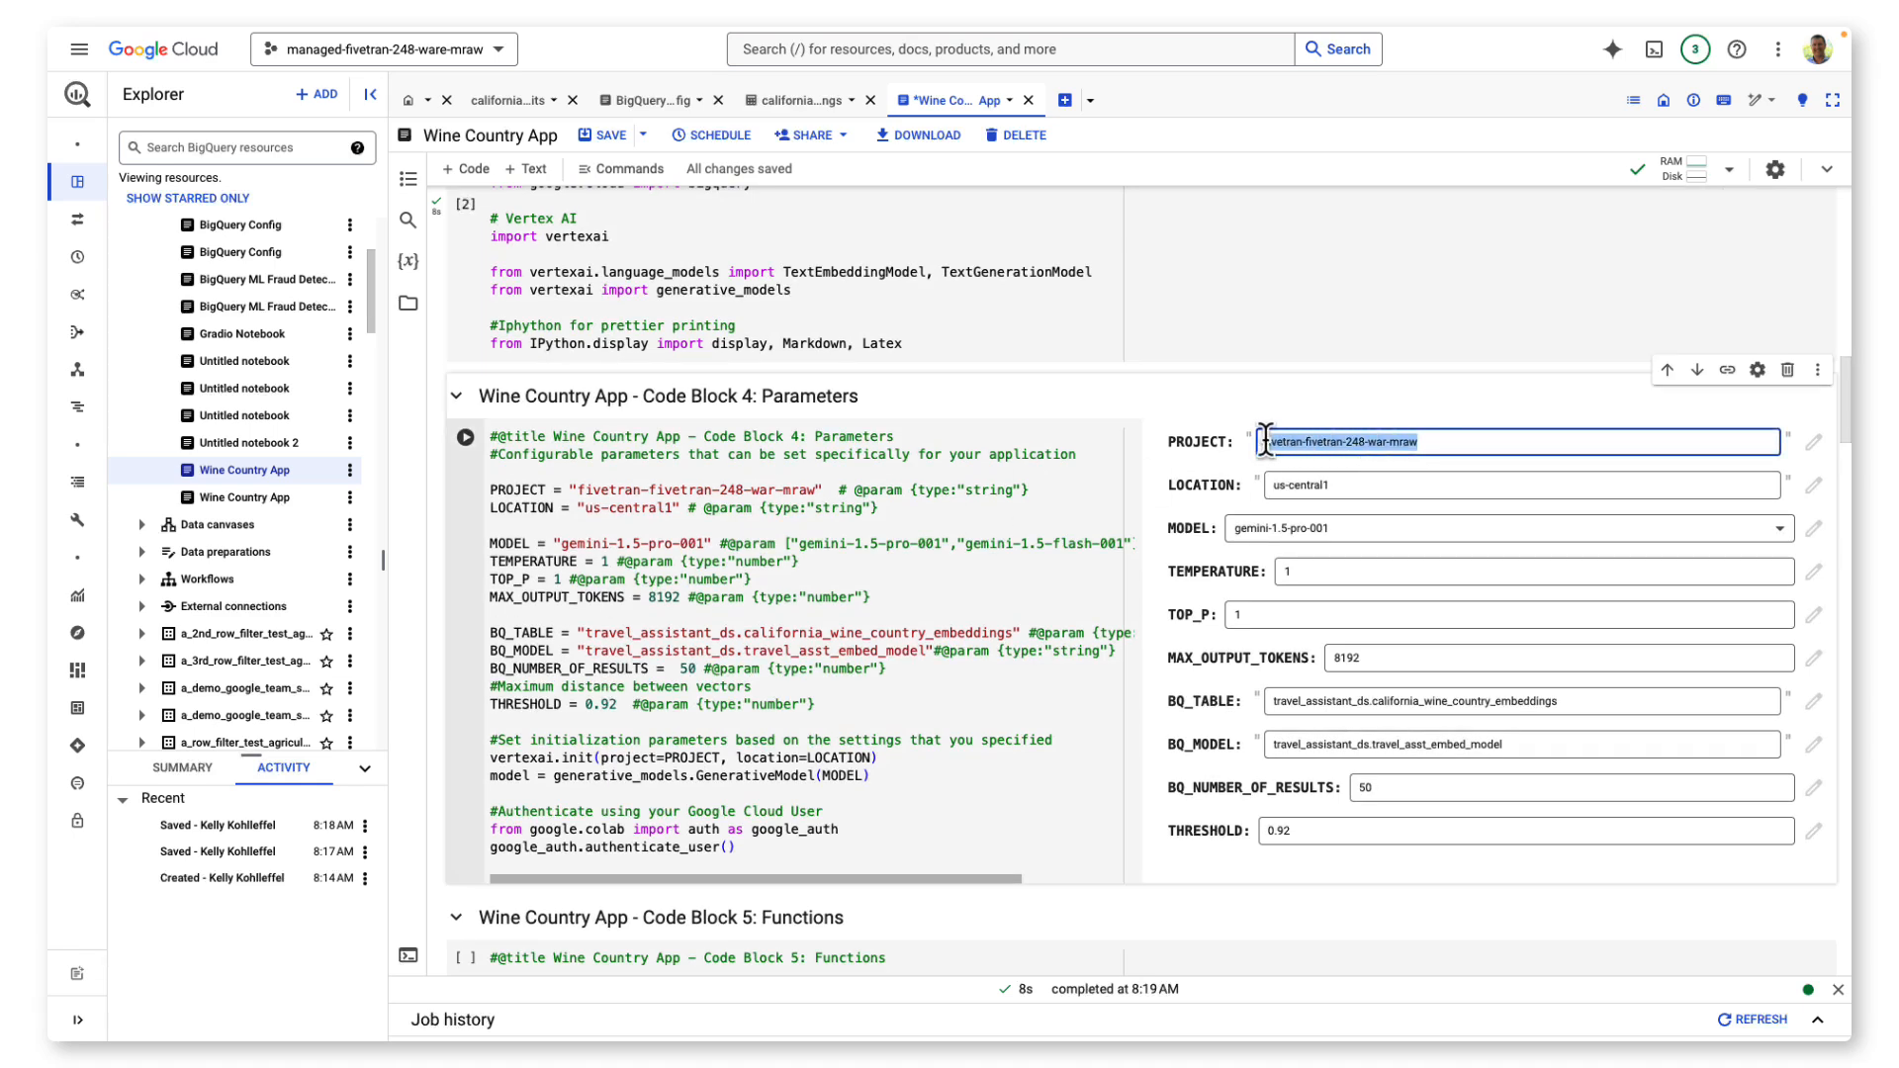
pyautogui.click(465, 438)
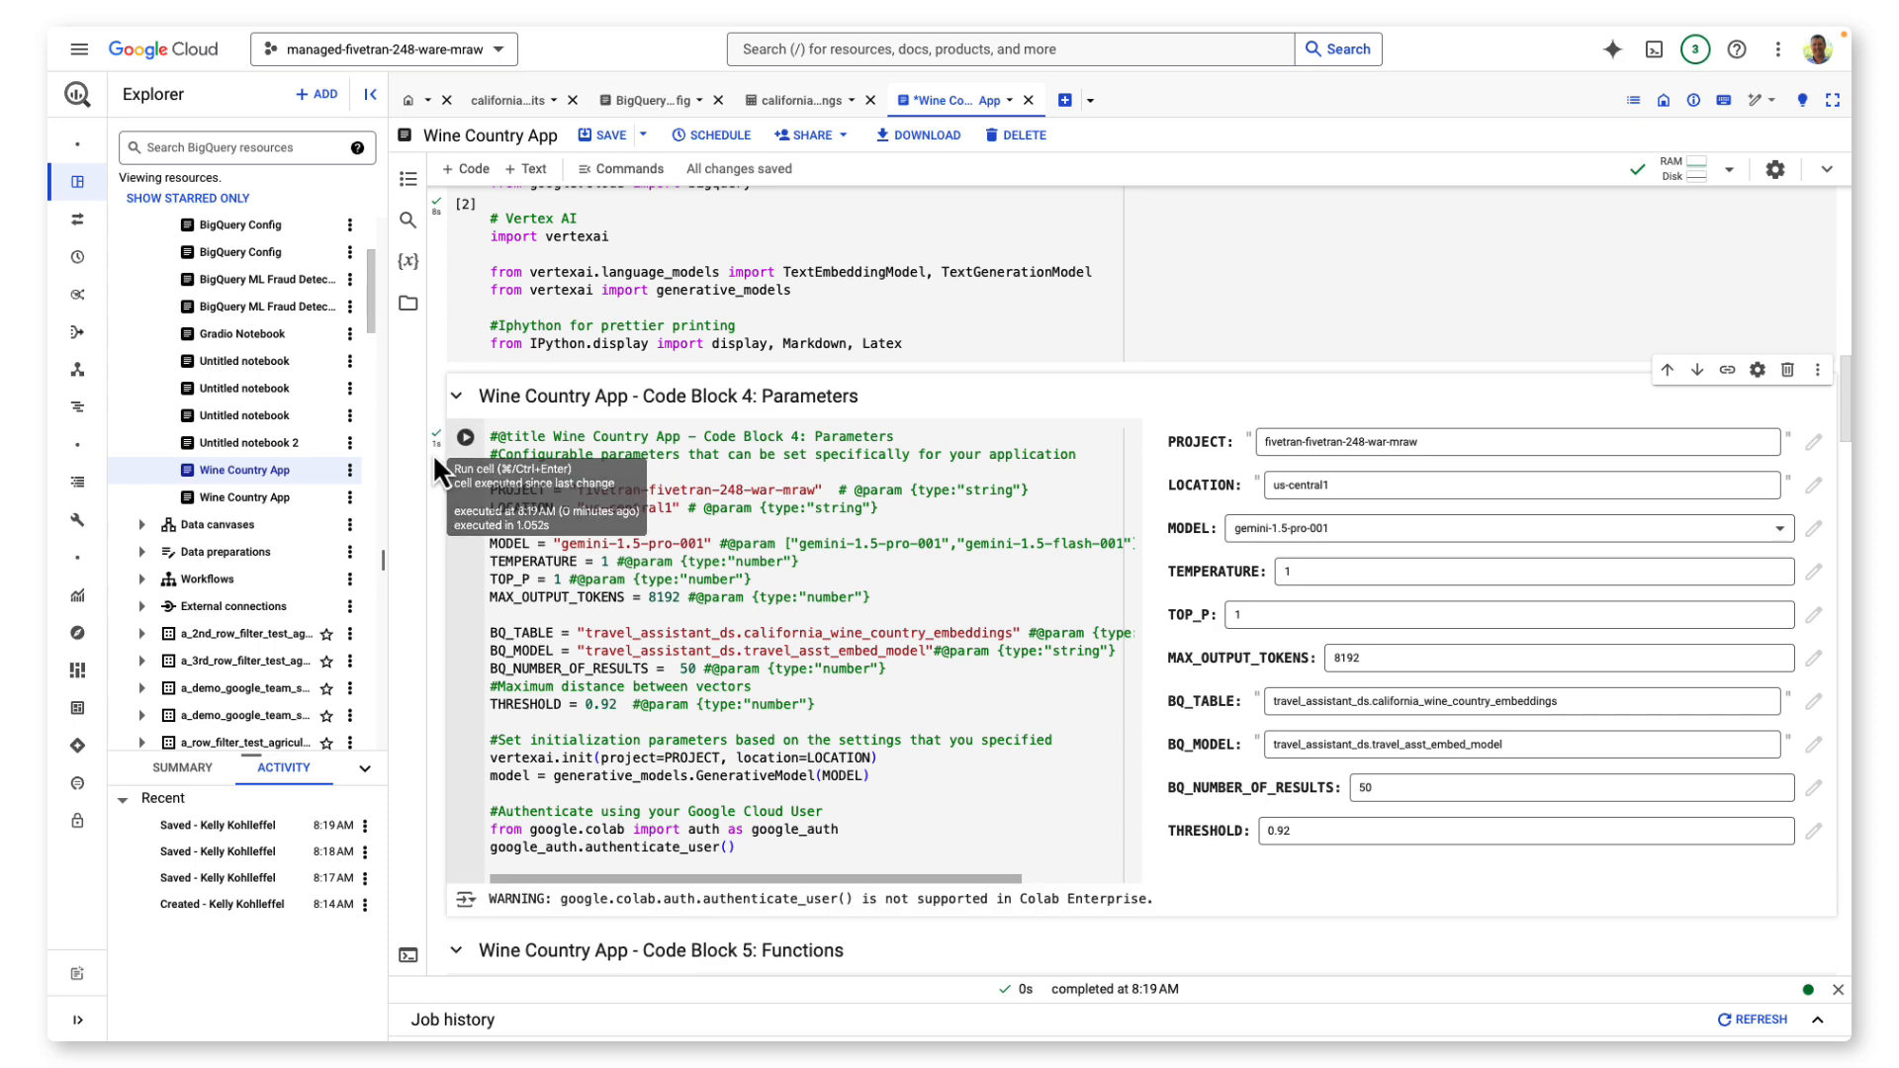
# Run code block 5 to define the app's functions and review its BigQuery search, context and Gemini processing code
pyautogui.scroll(-5, 431, 453)
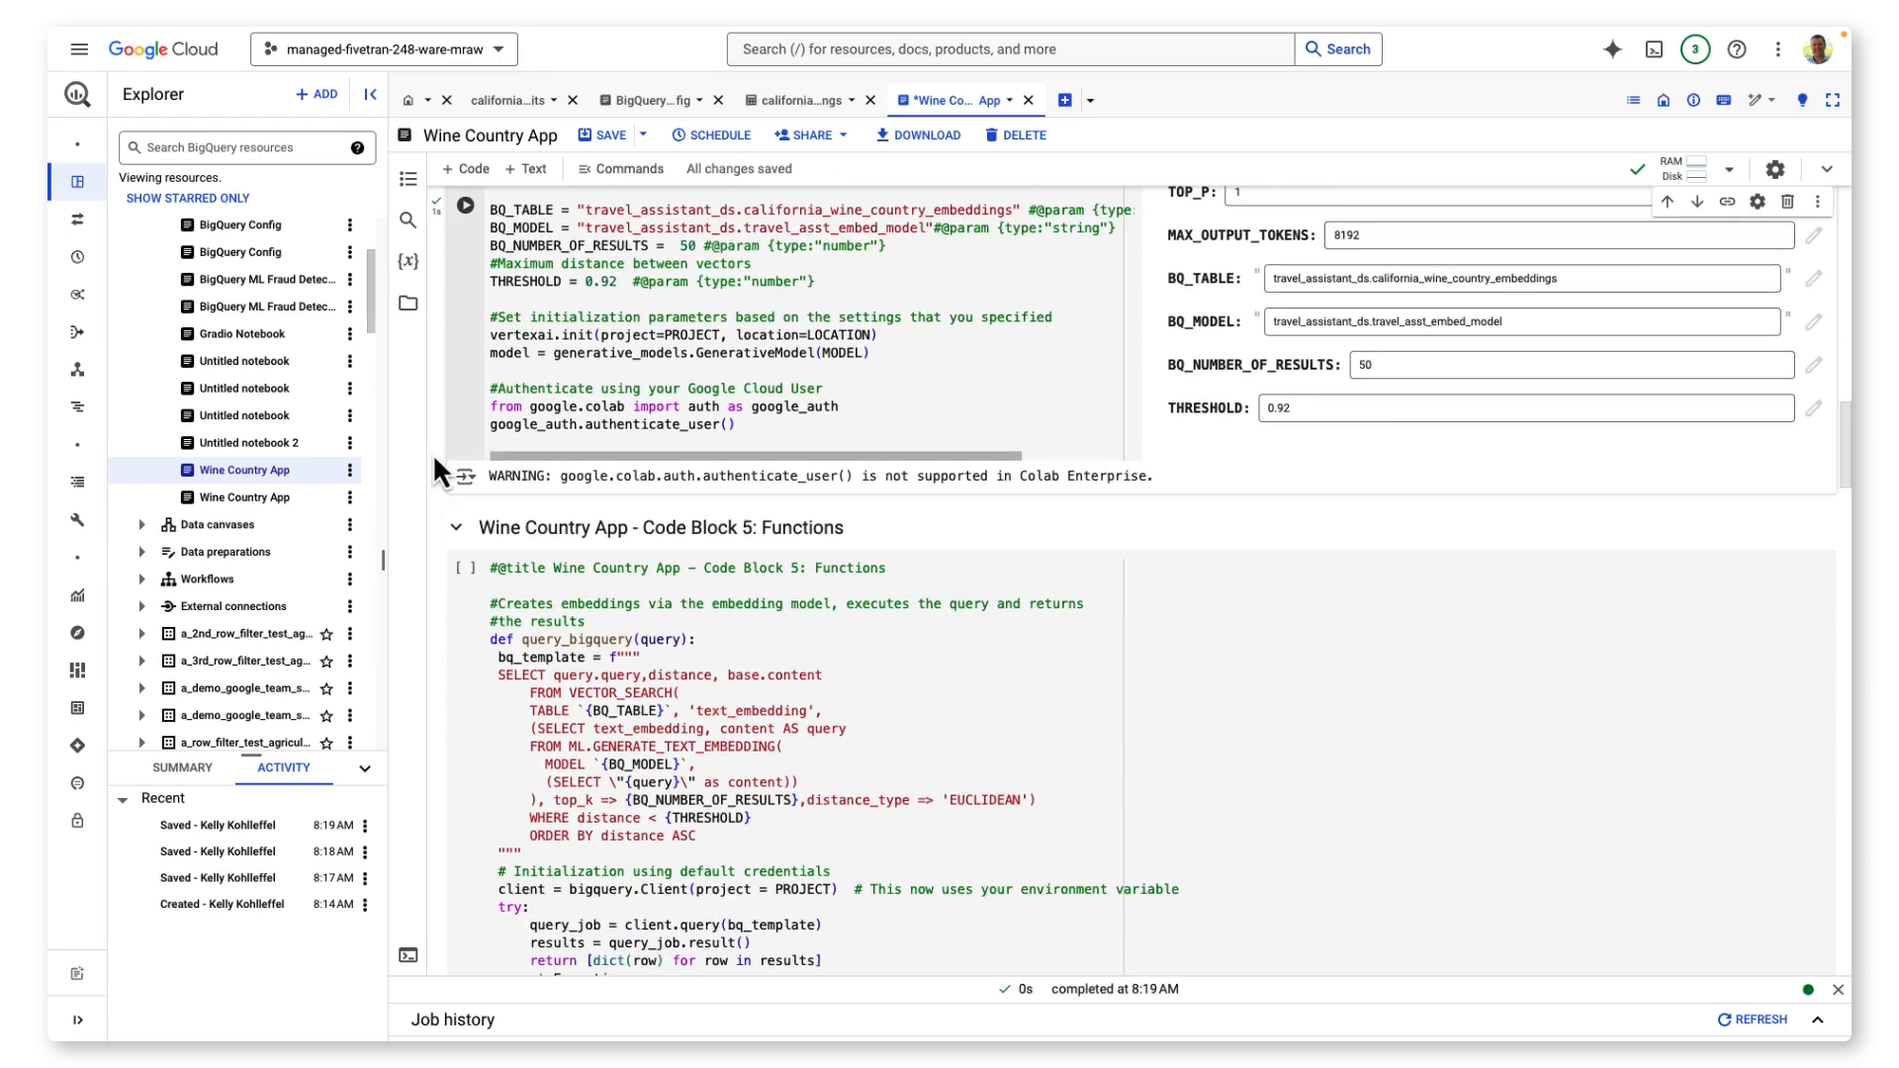
pyautogui.scroll(-2, 431, 452)
pyautogui.click(464, 438)
pyautogui.scroll(-1, 435, 473)
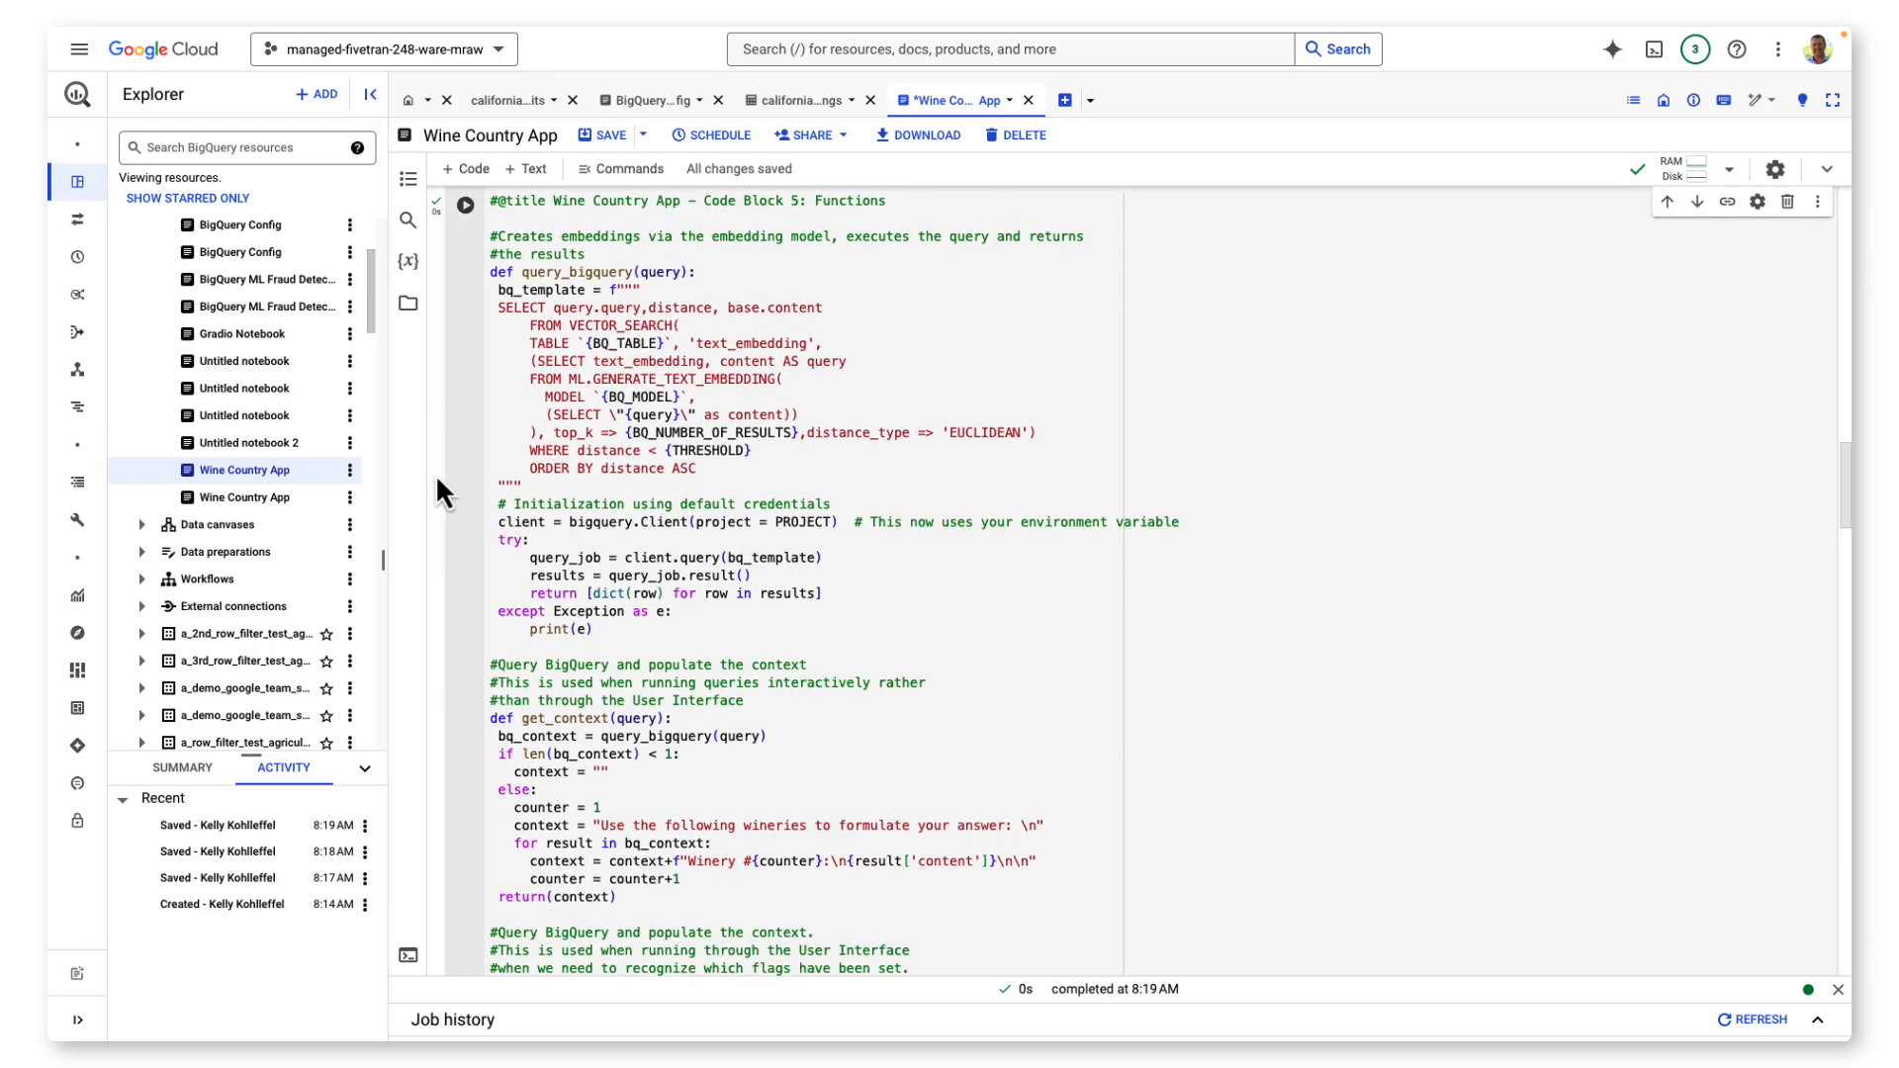
pyautogui.scroll(-1, 435, 473)
pyautogui.scroll(-5, 435, 473)
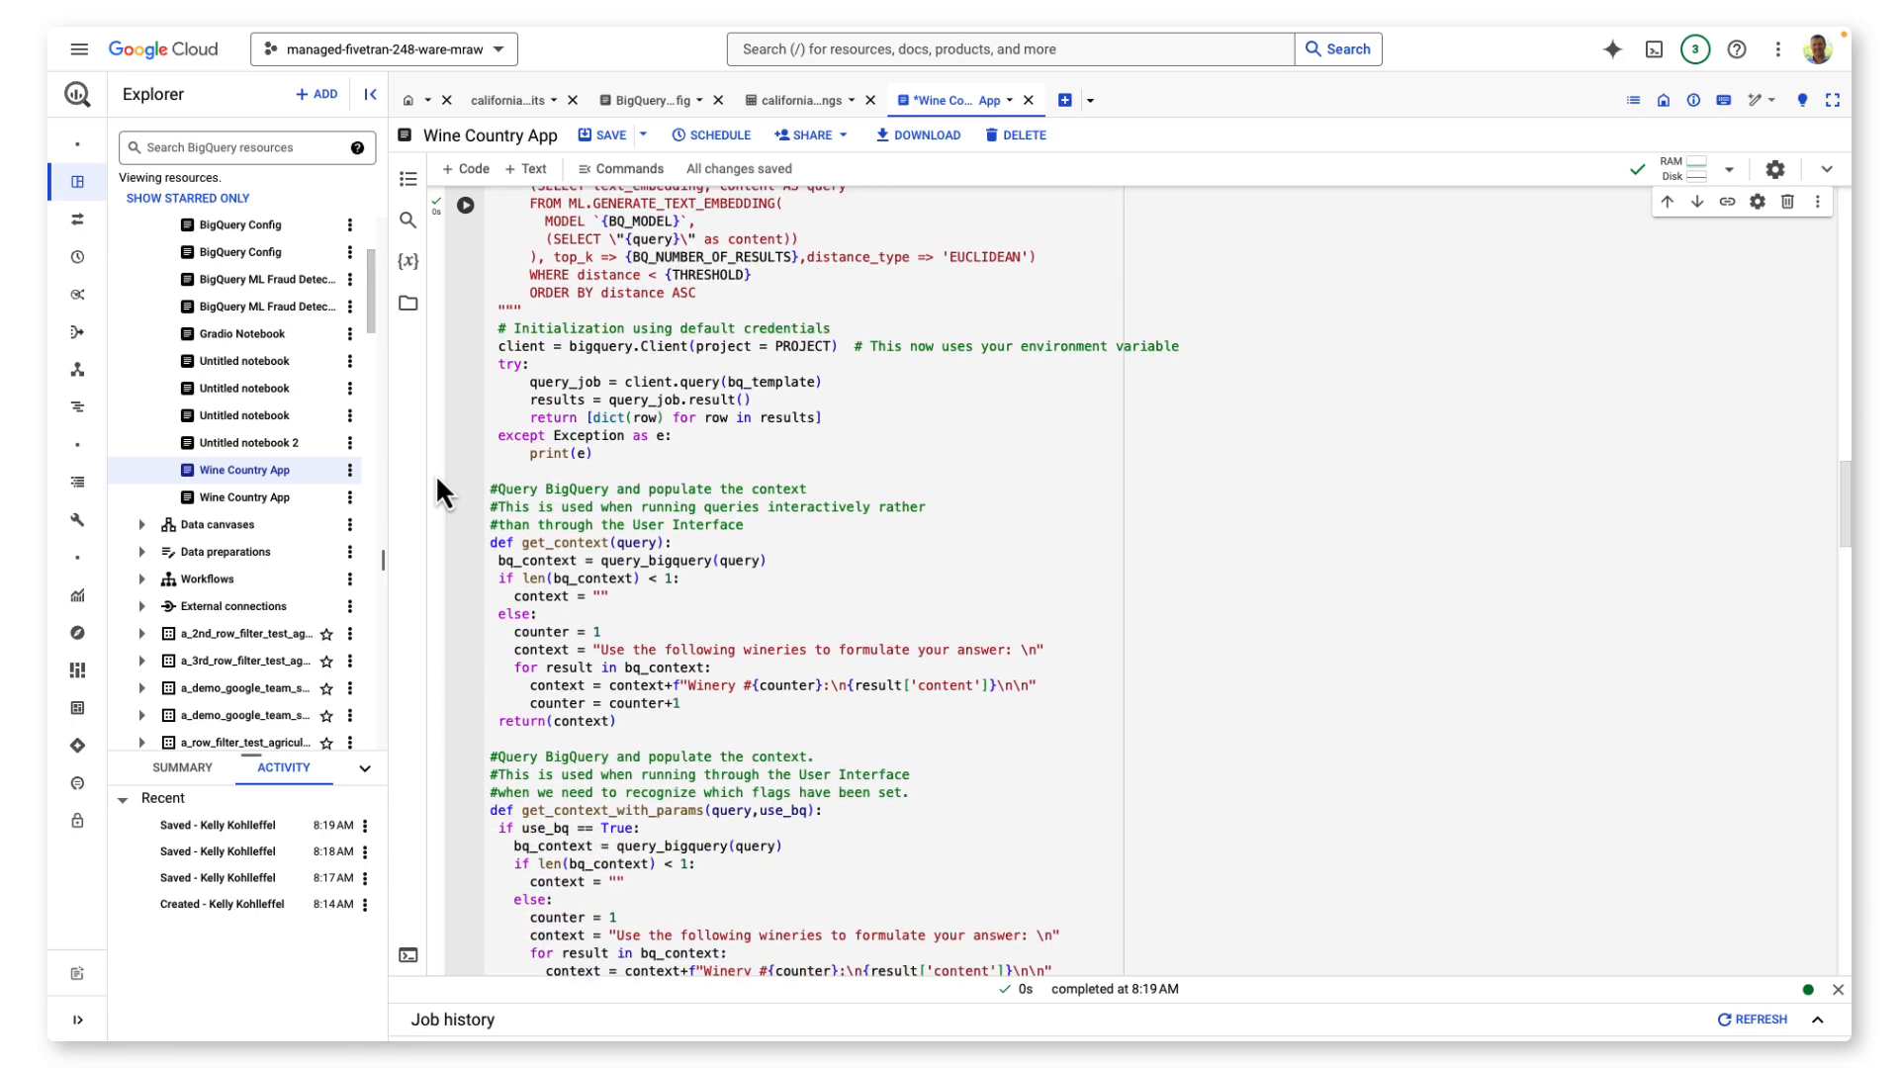
pyautogui.scroll(-6, 435, 473)
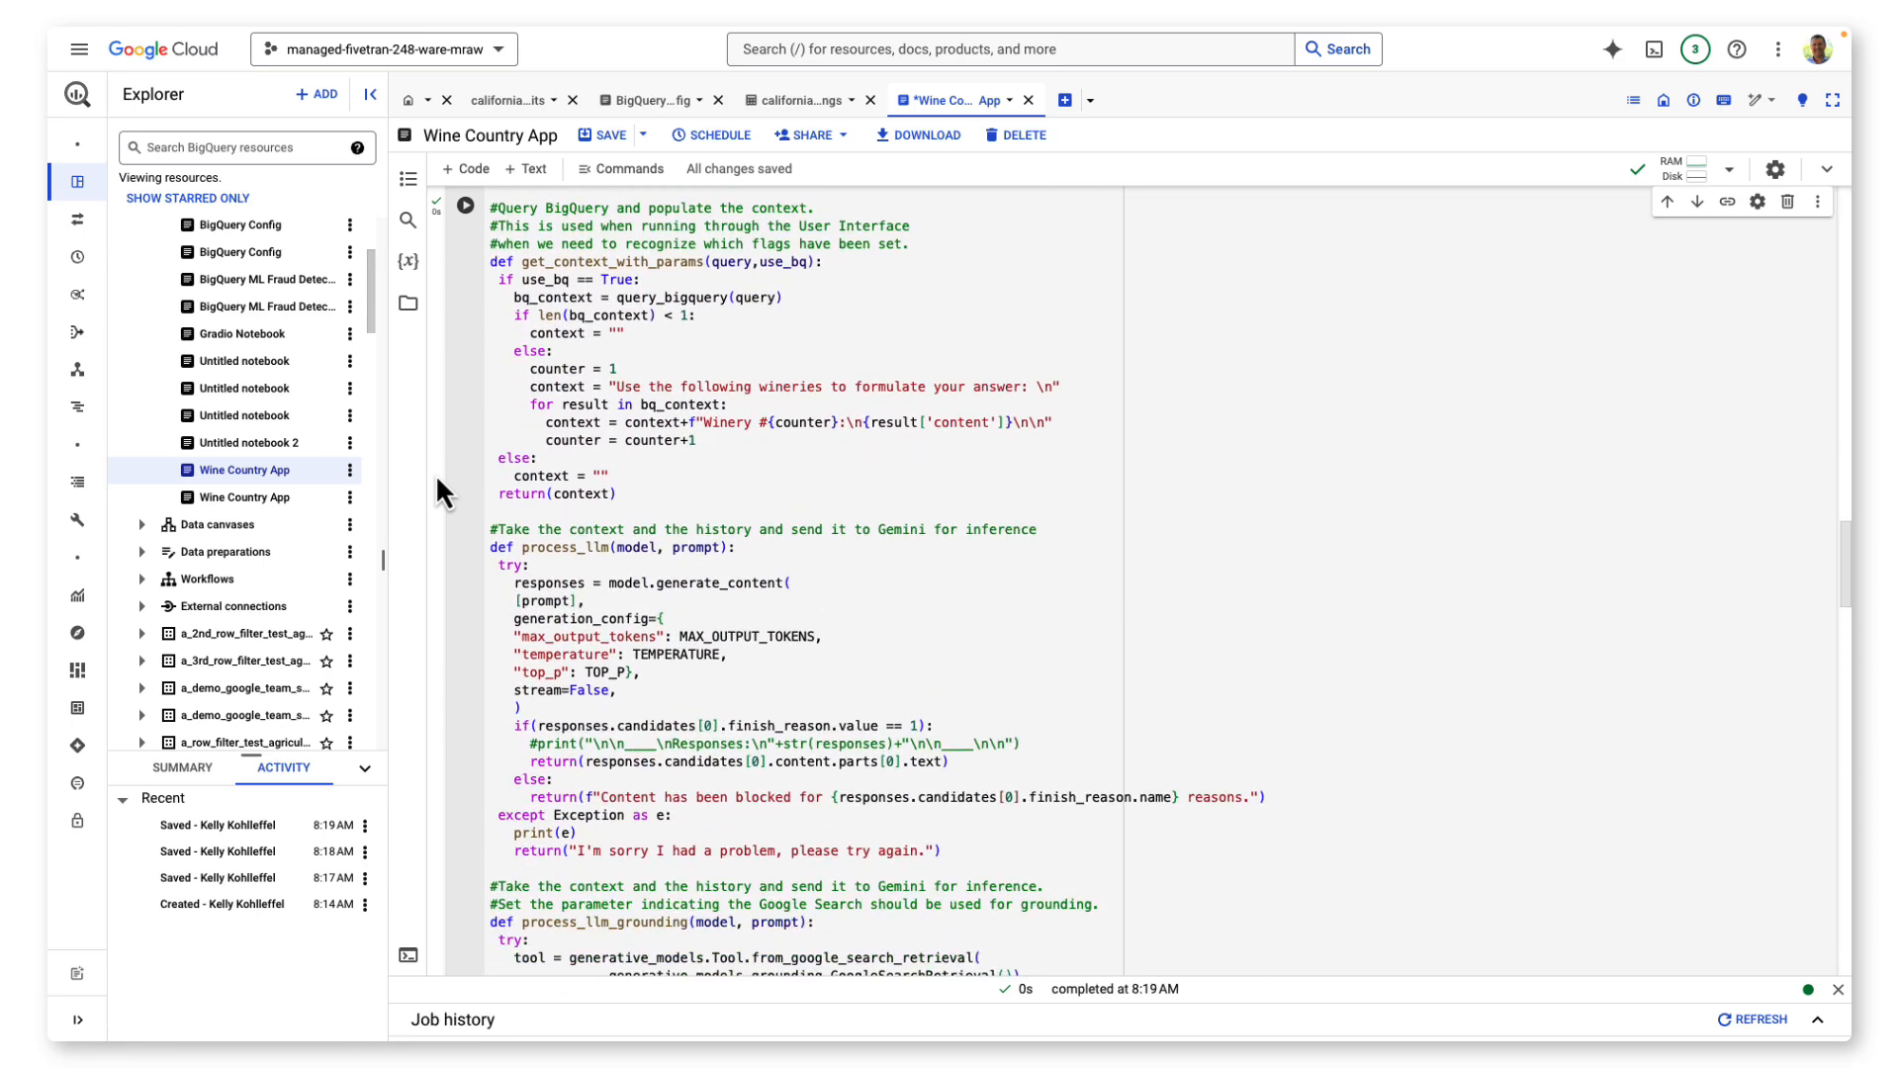
pyautogui.scroll(-7, 435, 473)
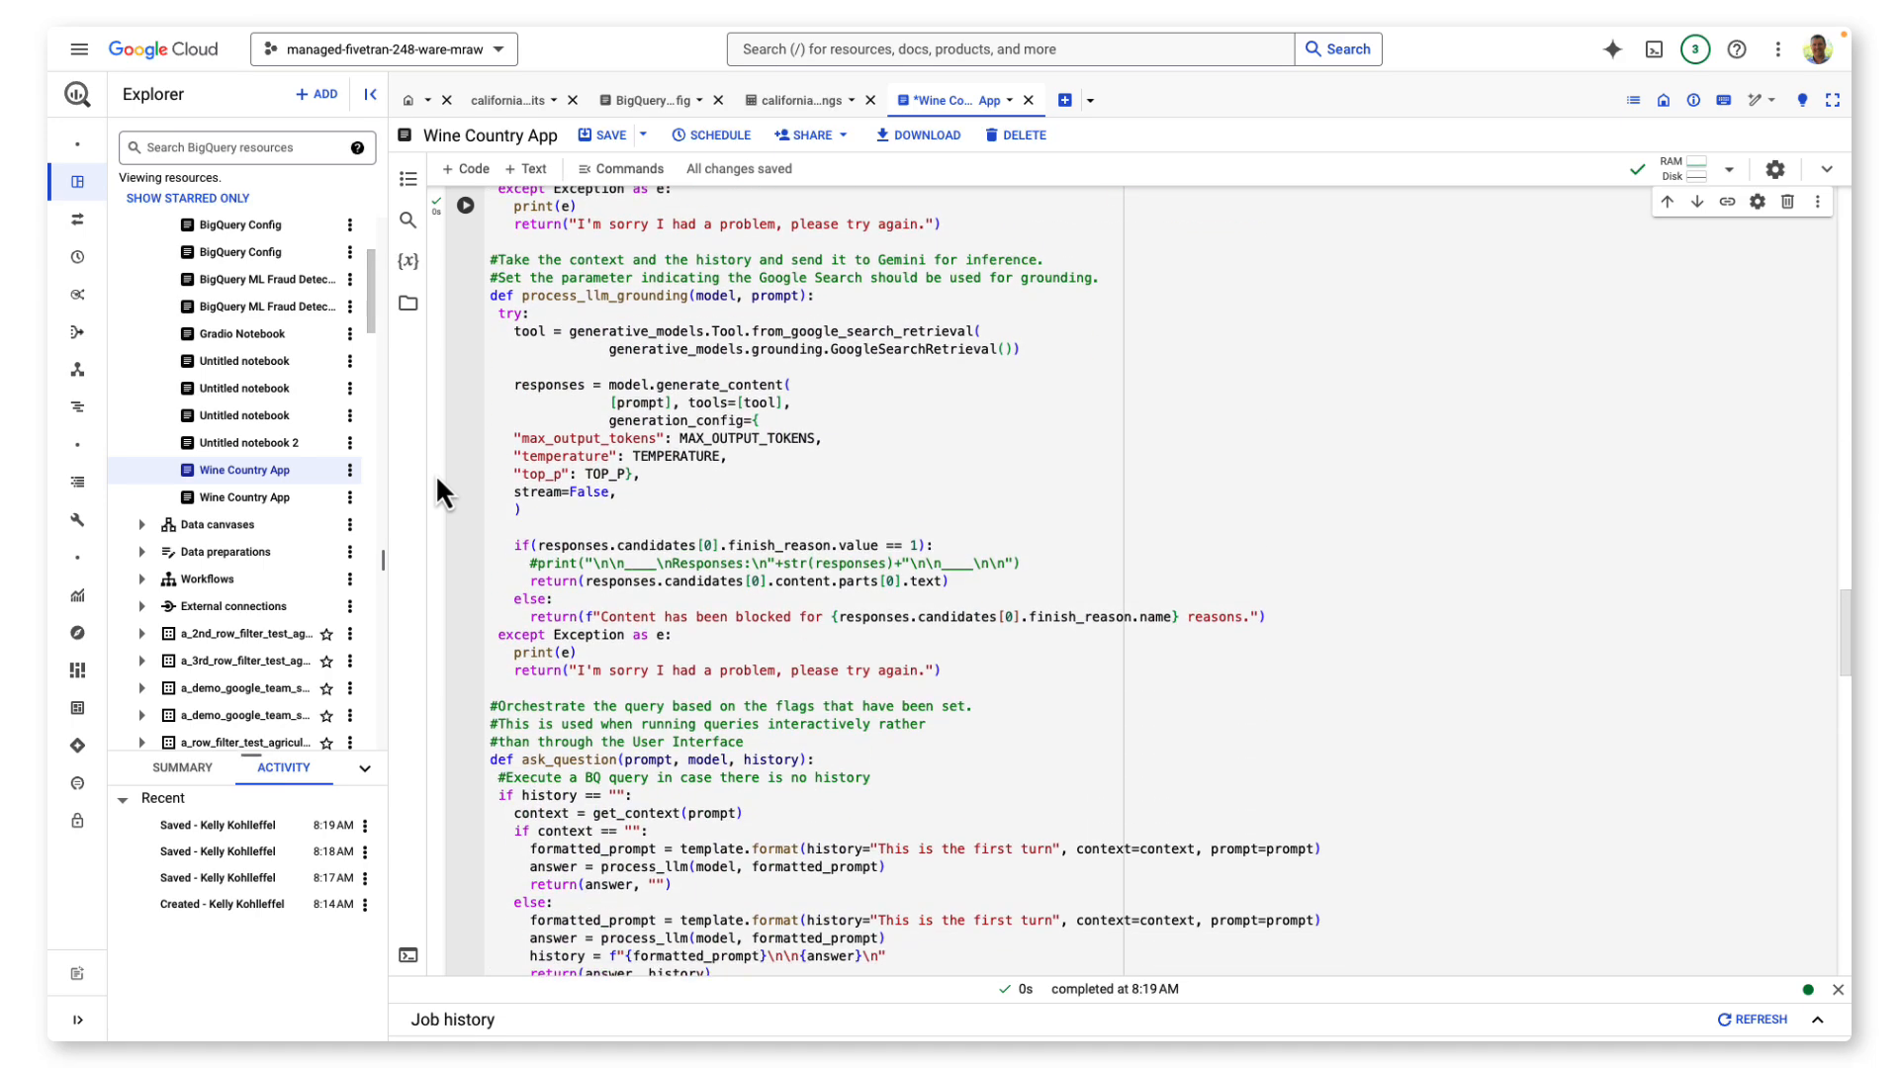
pyautogui.scroll(-11, 435, 473)
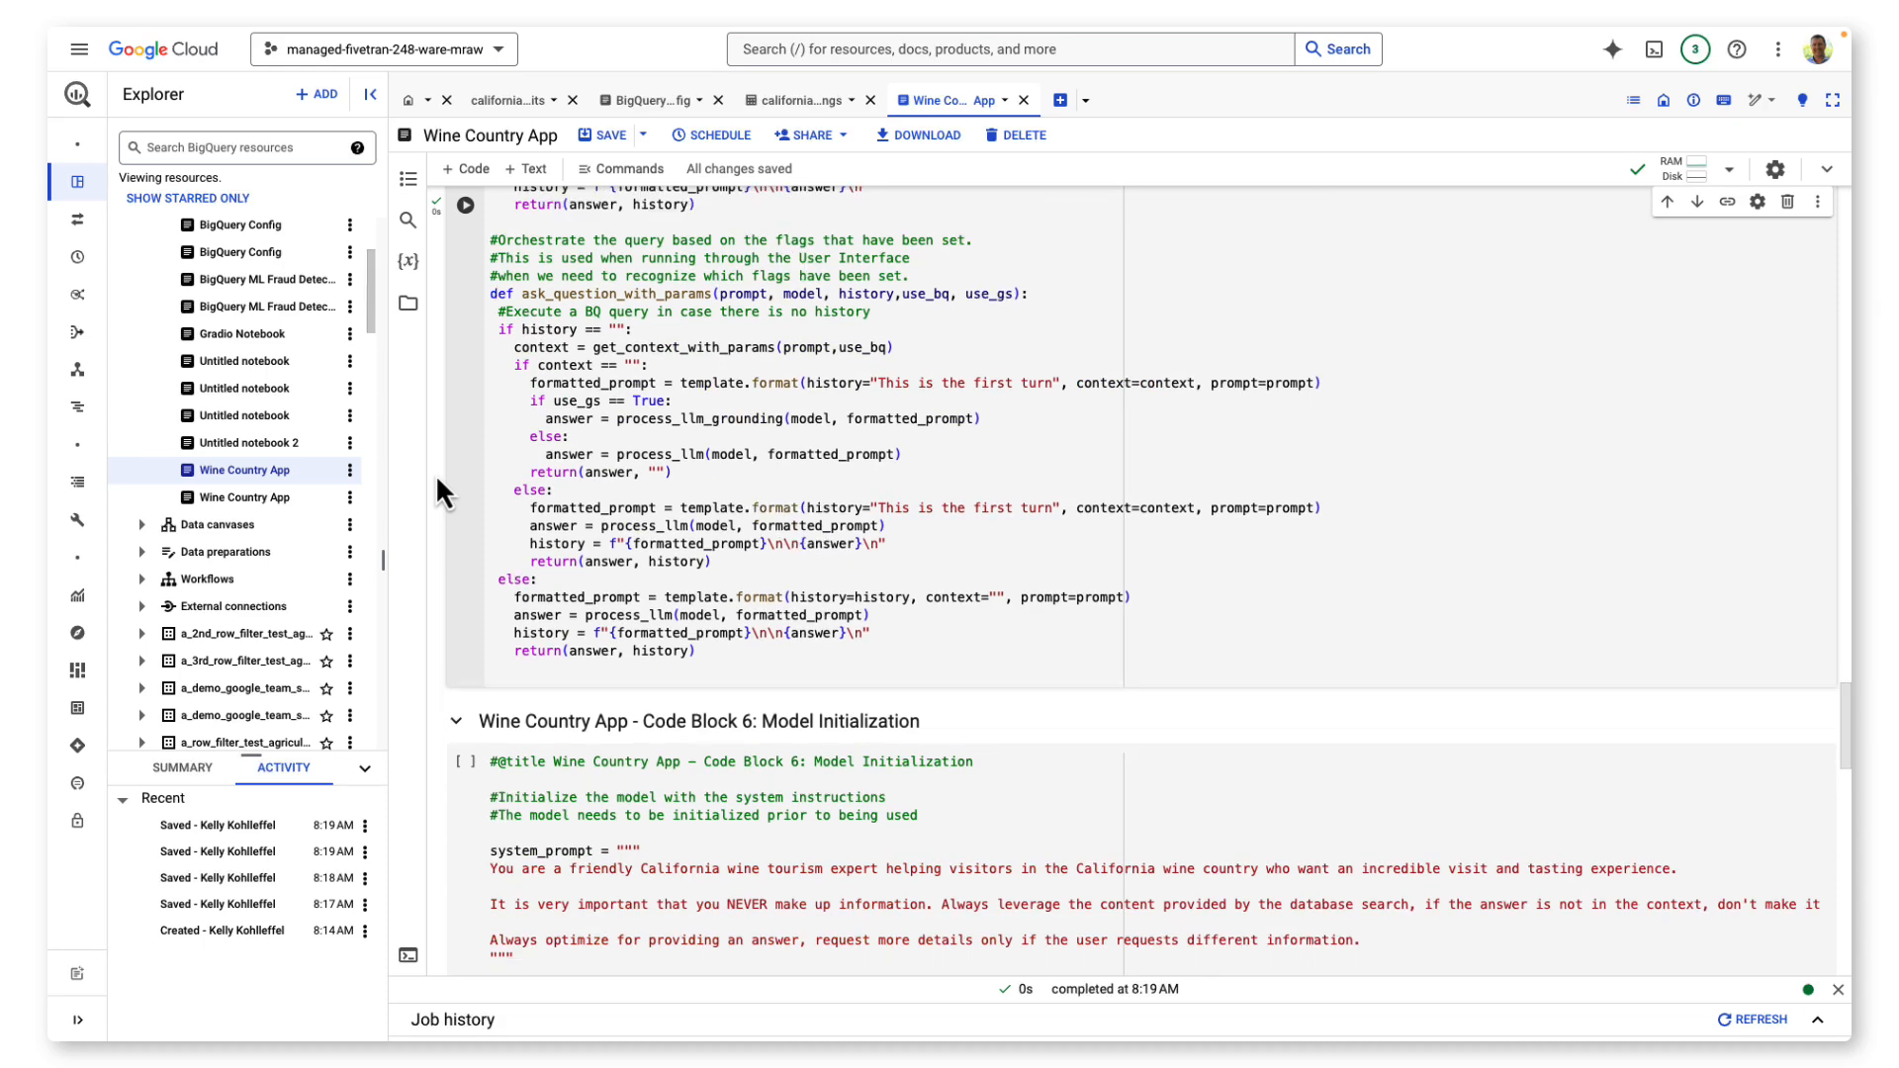
# Run code block 6 to initialize the model with its system prompt and code block 7 to test it with the query "hi"
pyautogui.click(465, 351)
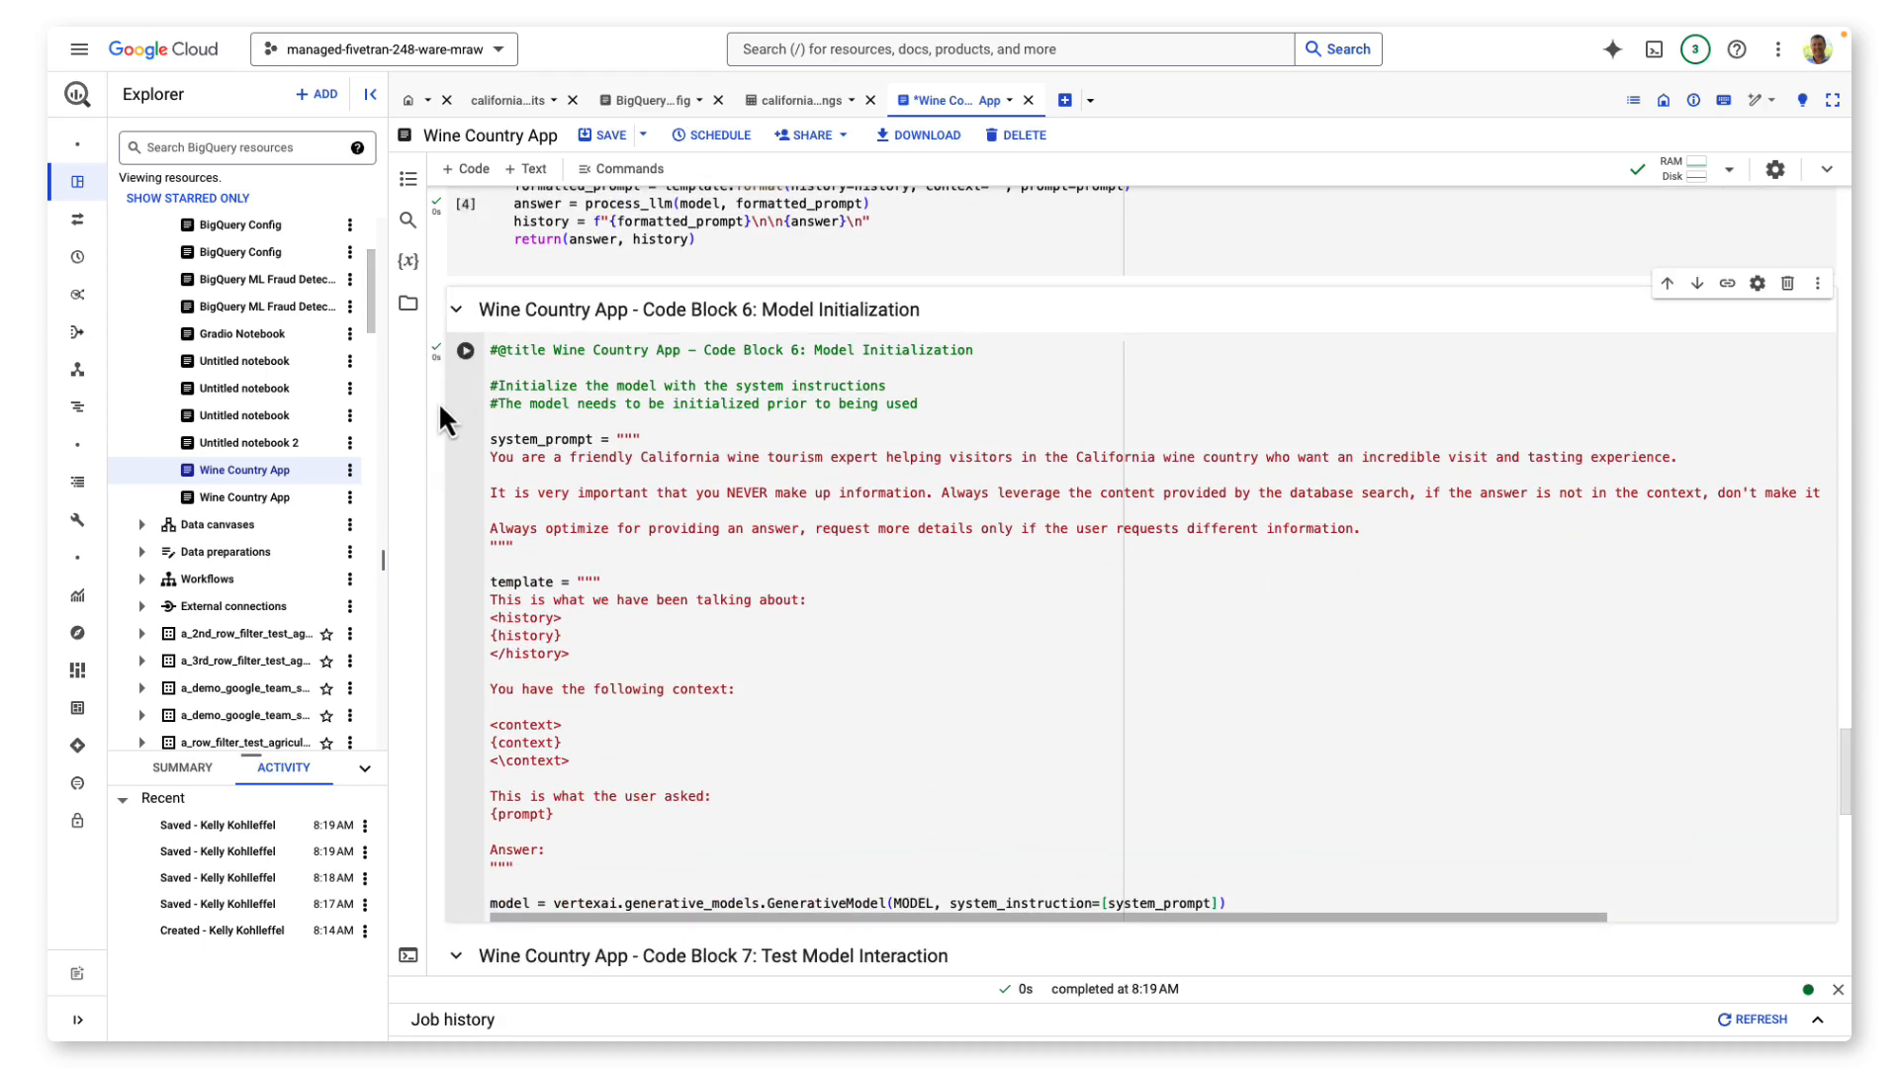
pyautogui.scroll(-1, 436, 403)
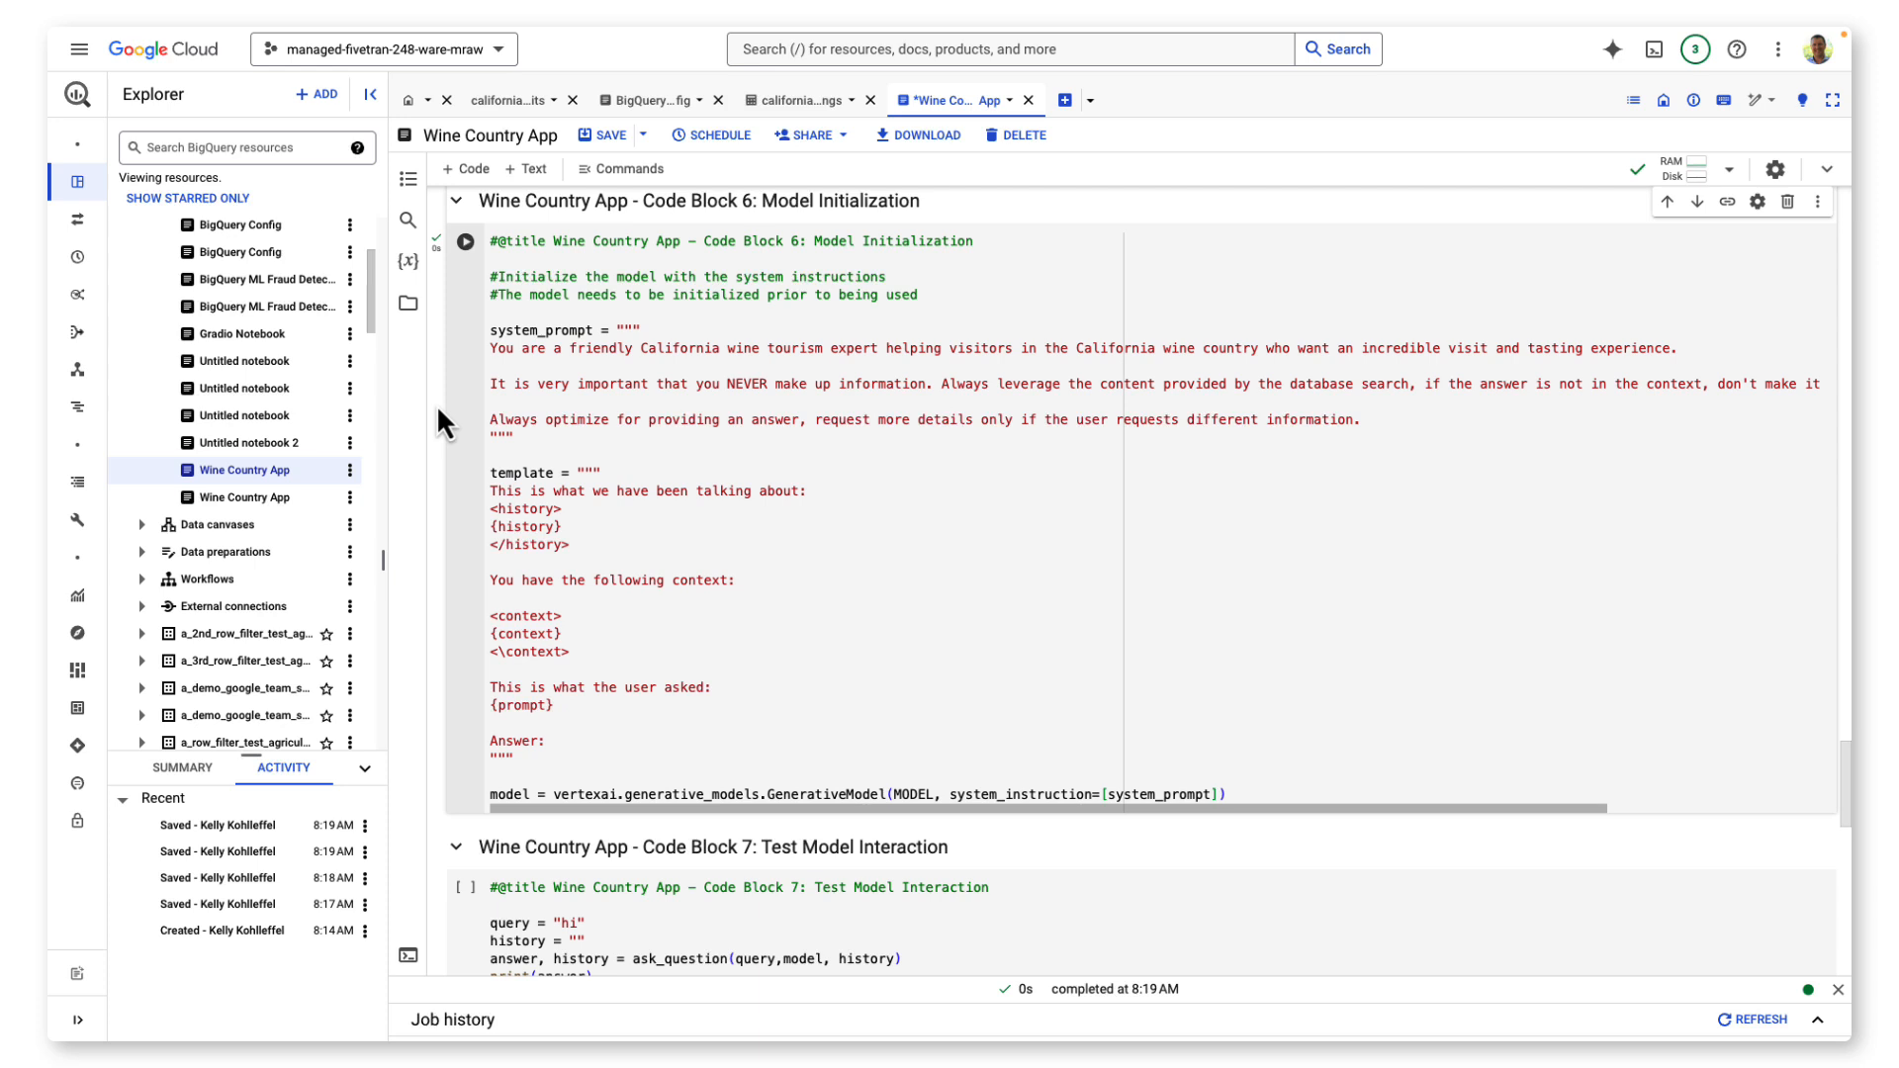
pyautogui.scroll(-5, 436, 404)
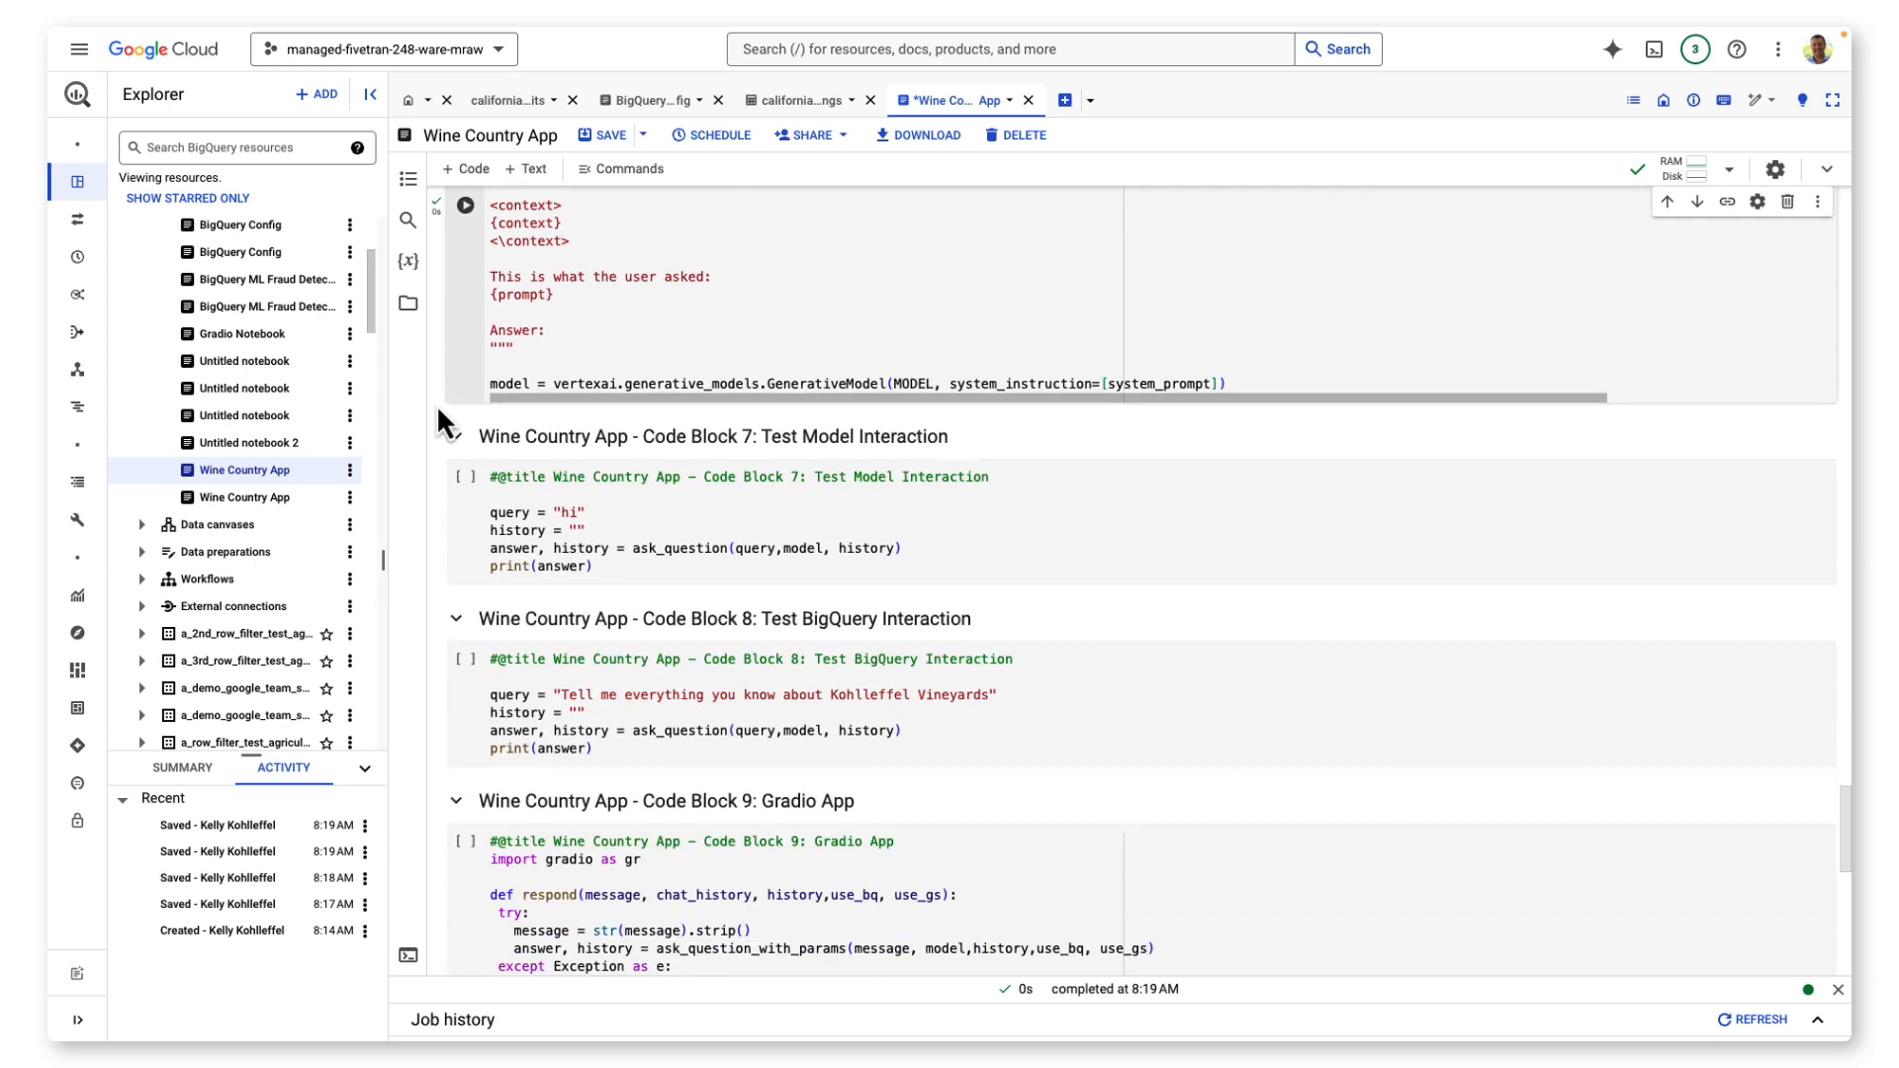
pyautogui.click(465, 478)
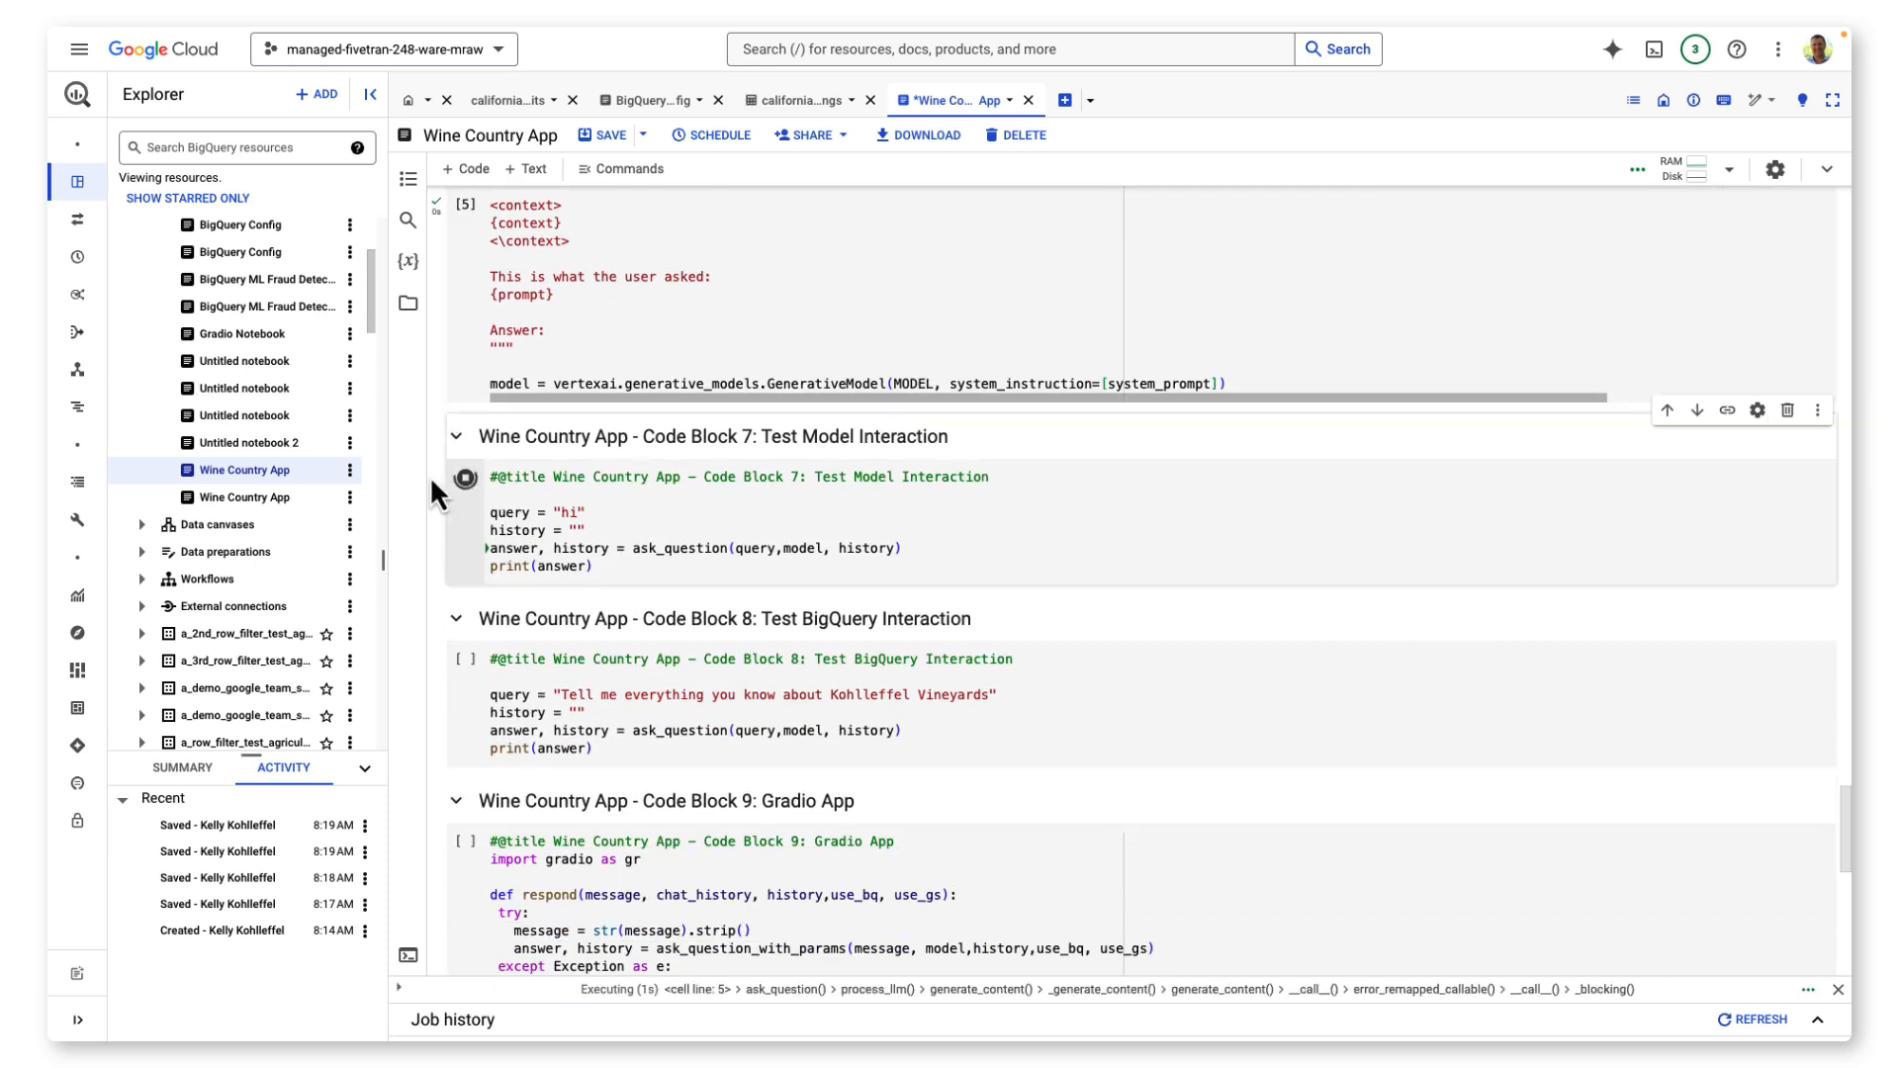
# Run code block 8 to test the BigQuery interaction about Kohlleffel Vineyards and highlight the answer's "24/7 Tech Fun" line
pyautogui.scroll(-2, 435, 492)
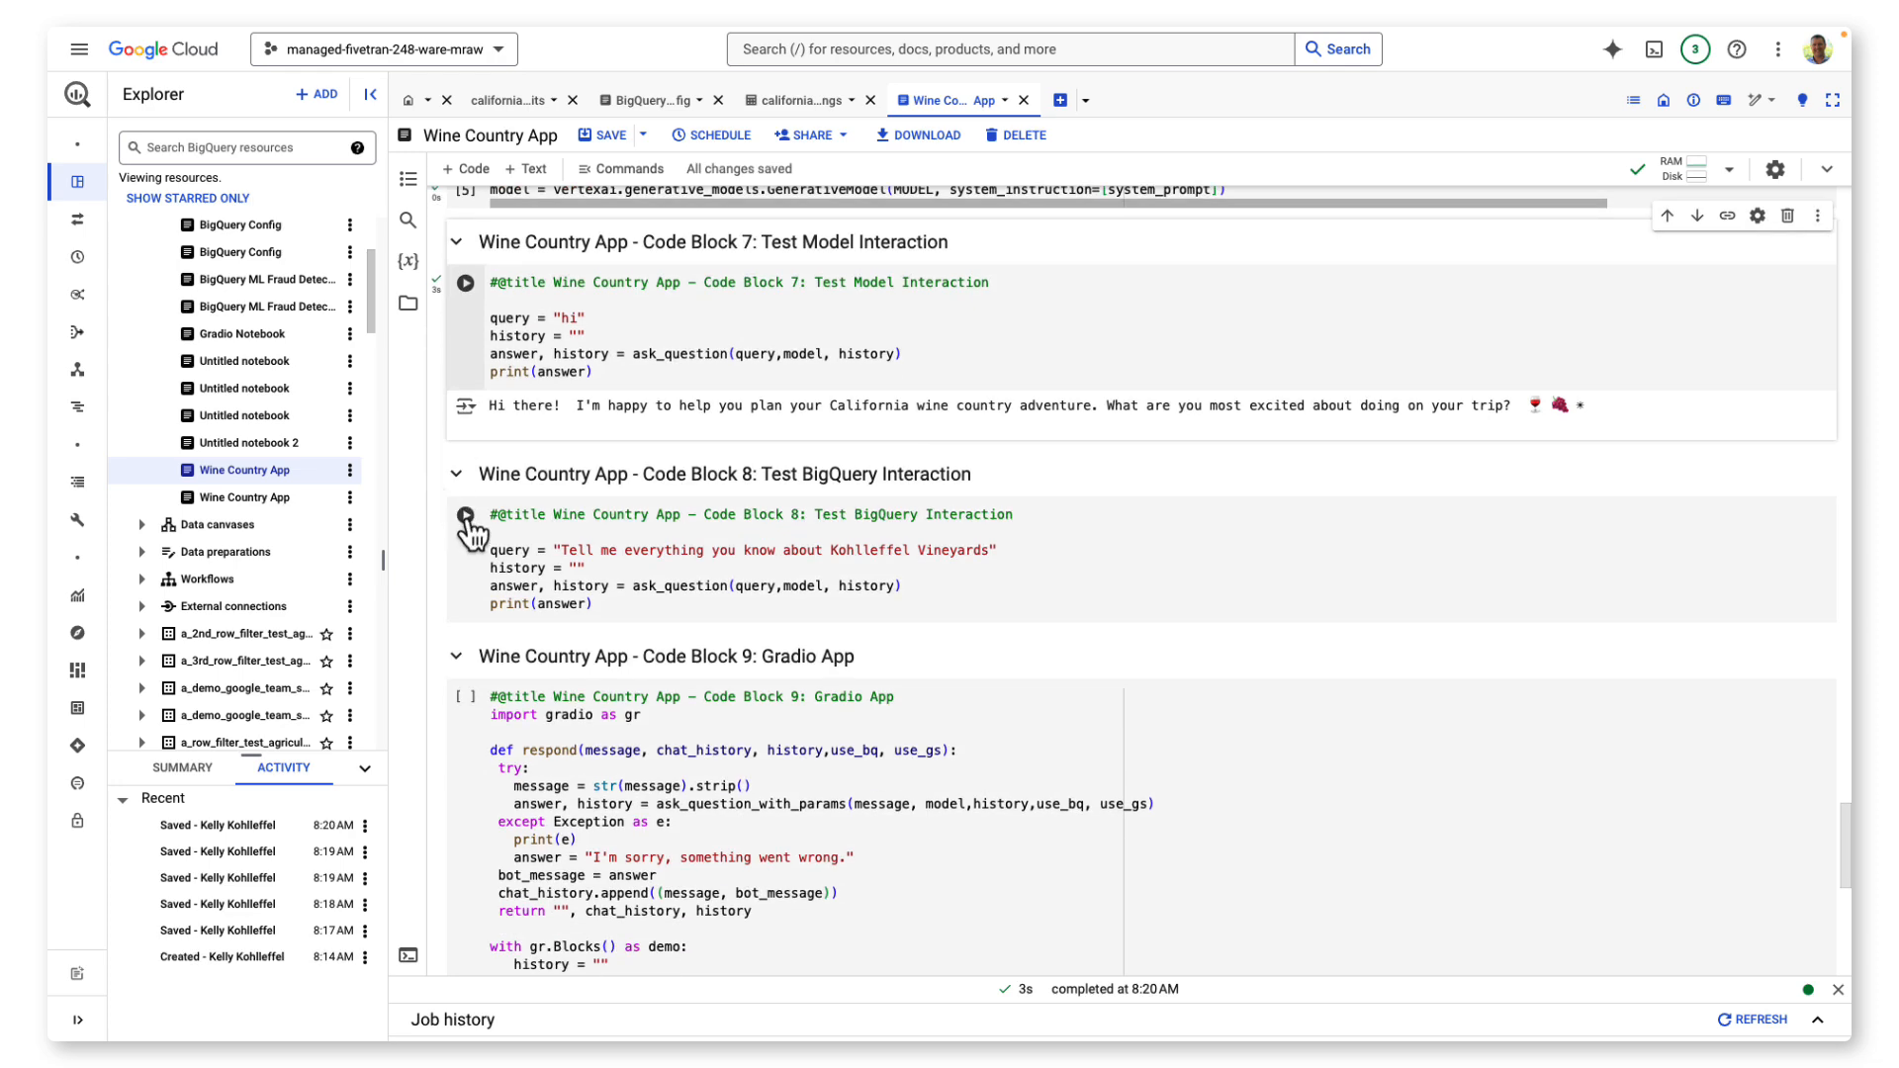
pyautogui.click(466, 517)
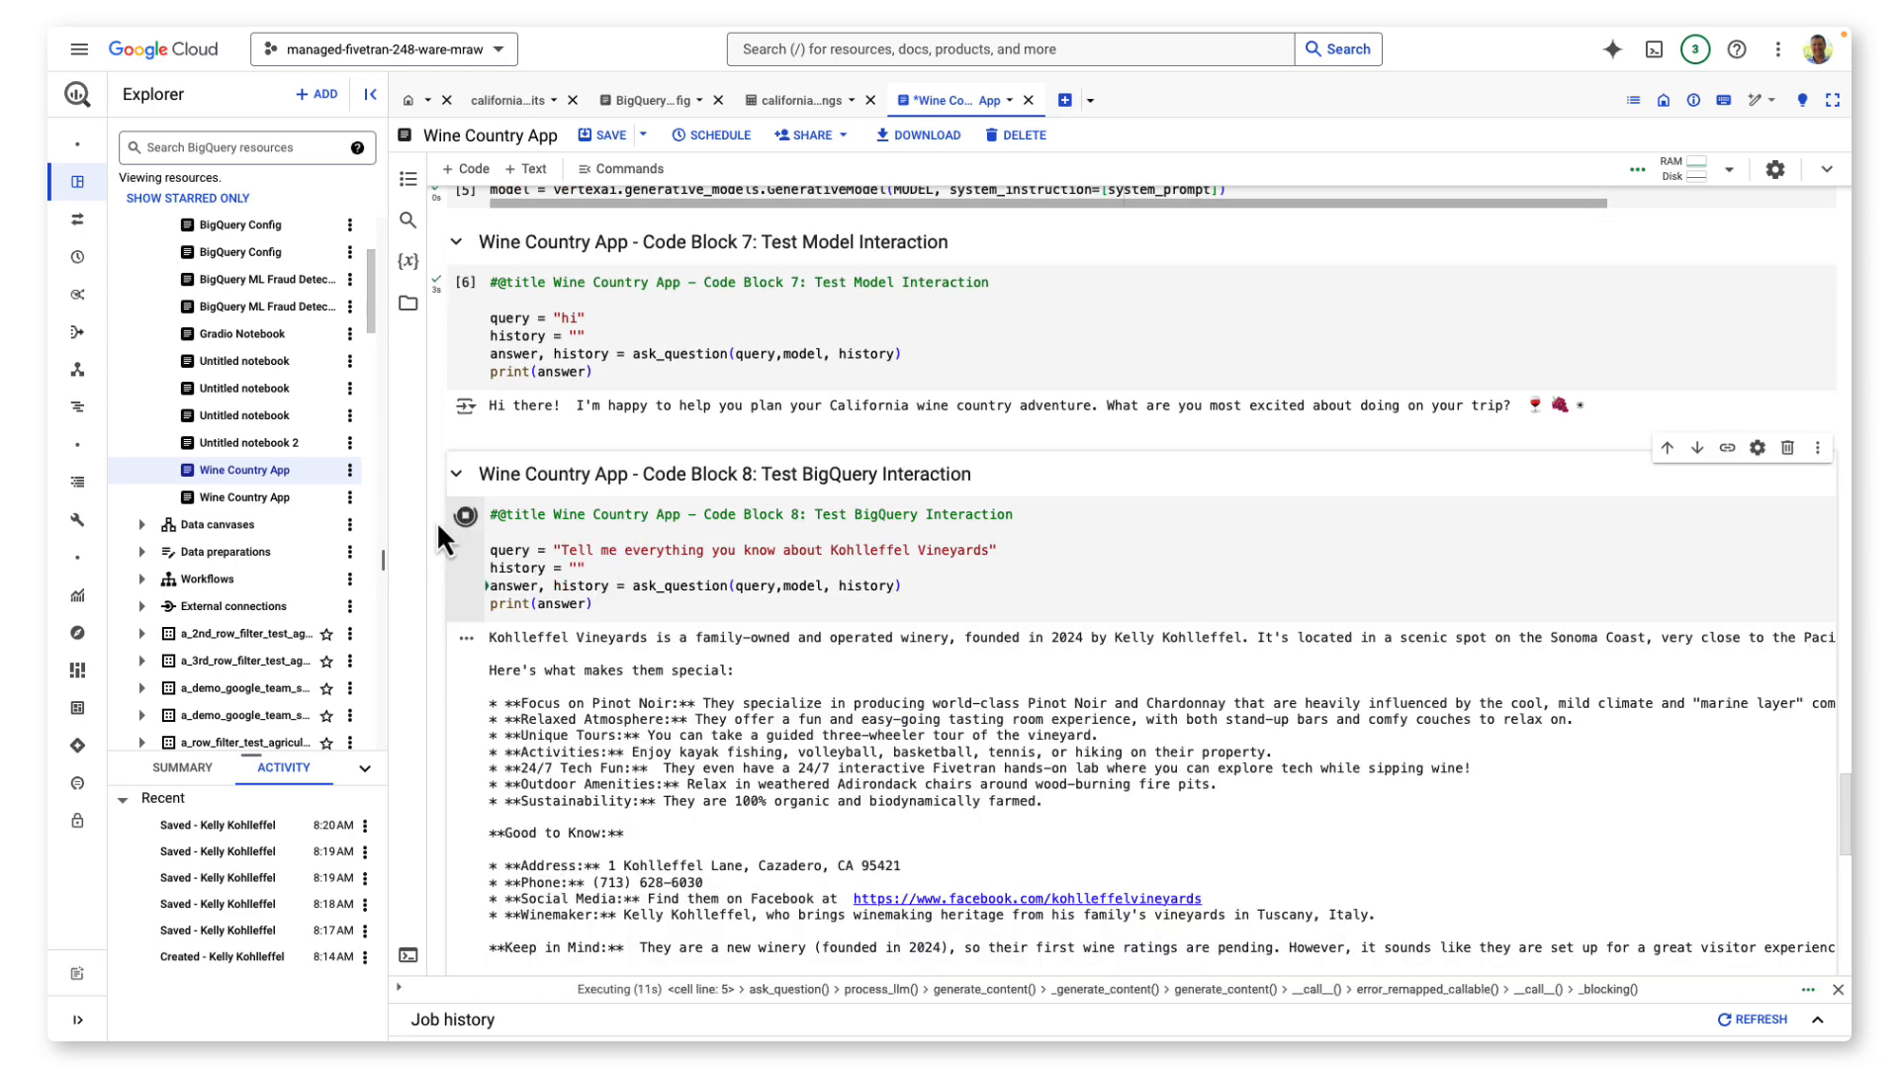
pyautogui.scroll(-1, 918, 734)
pyautogui.scroll(-1, 919, 739)
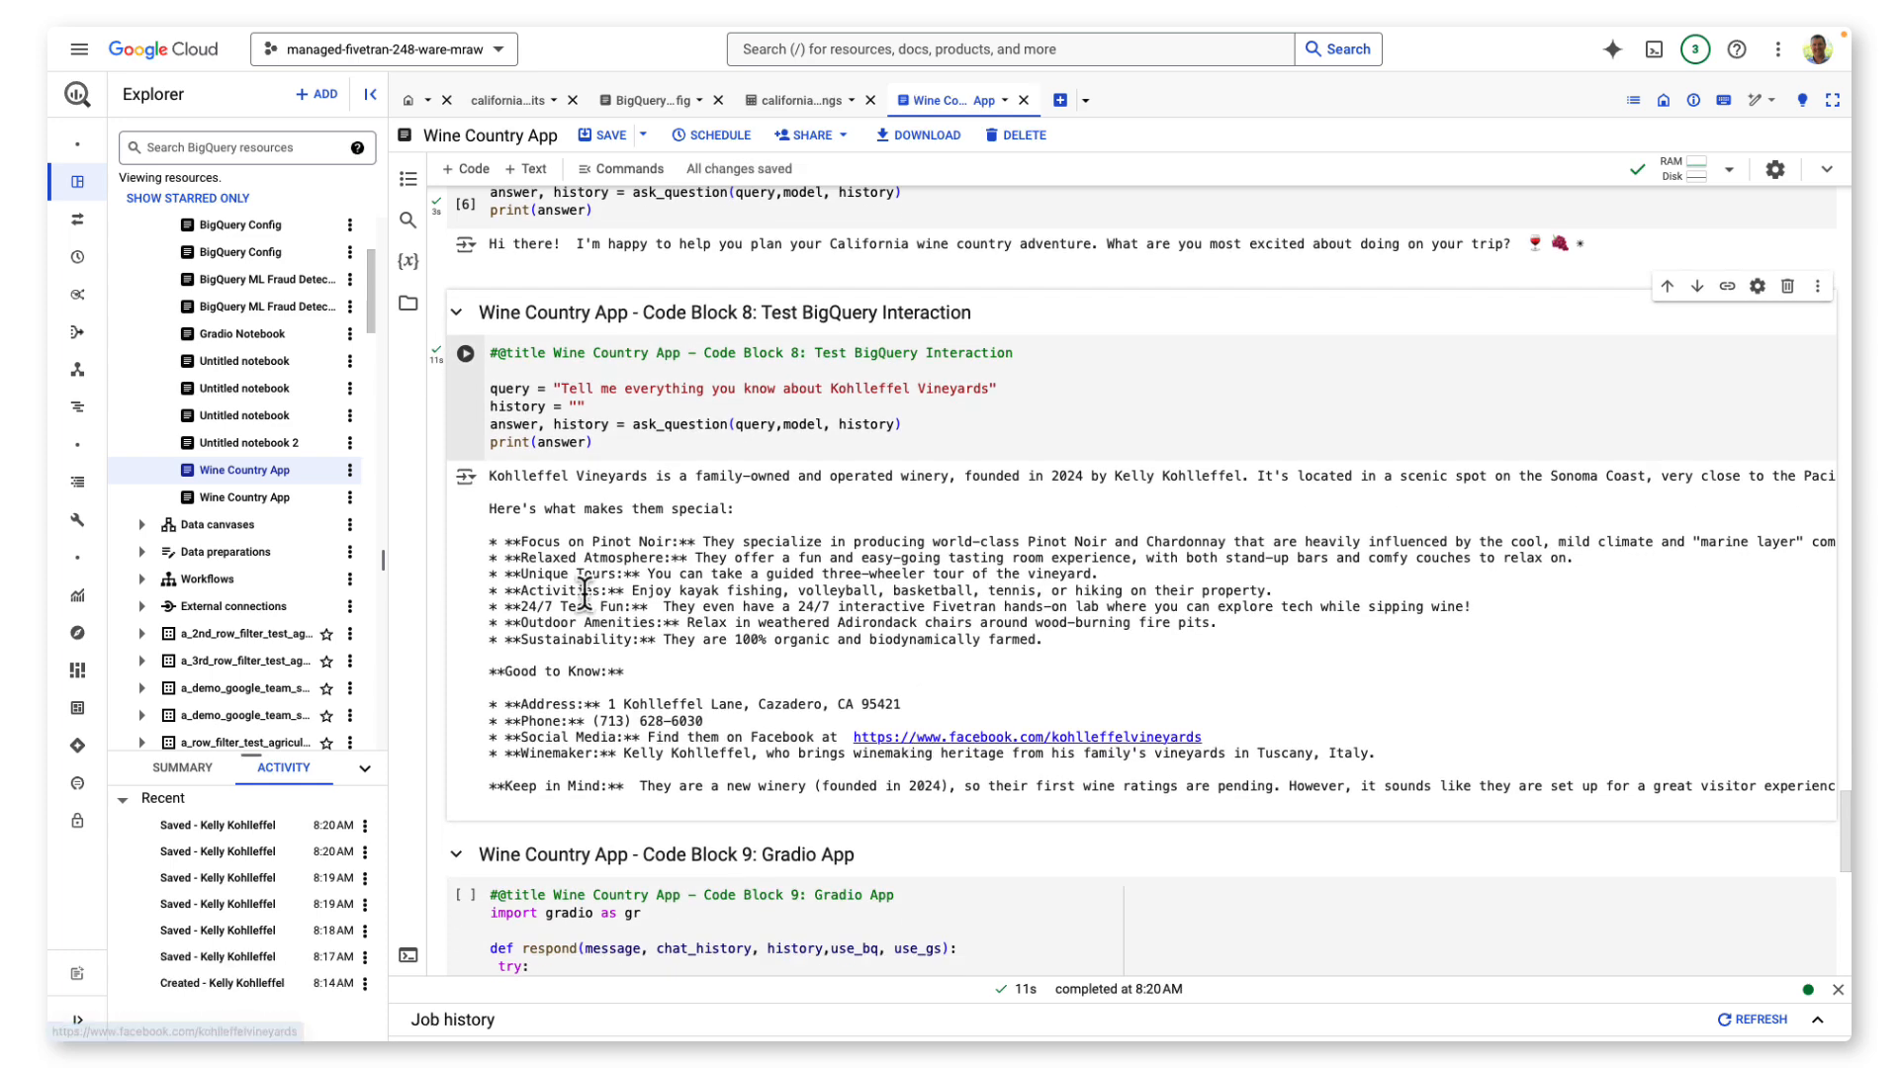
pyautogui.moveTo(514, 606); pyautogui.dragTo(1476, 614)
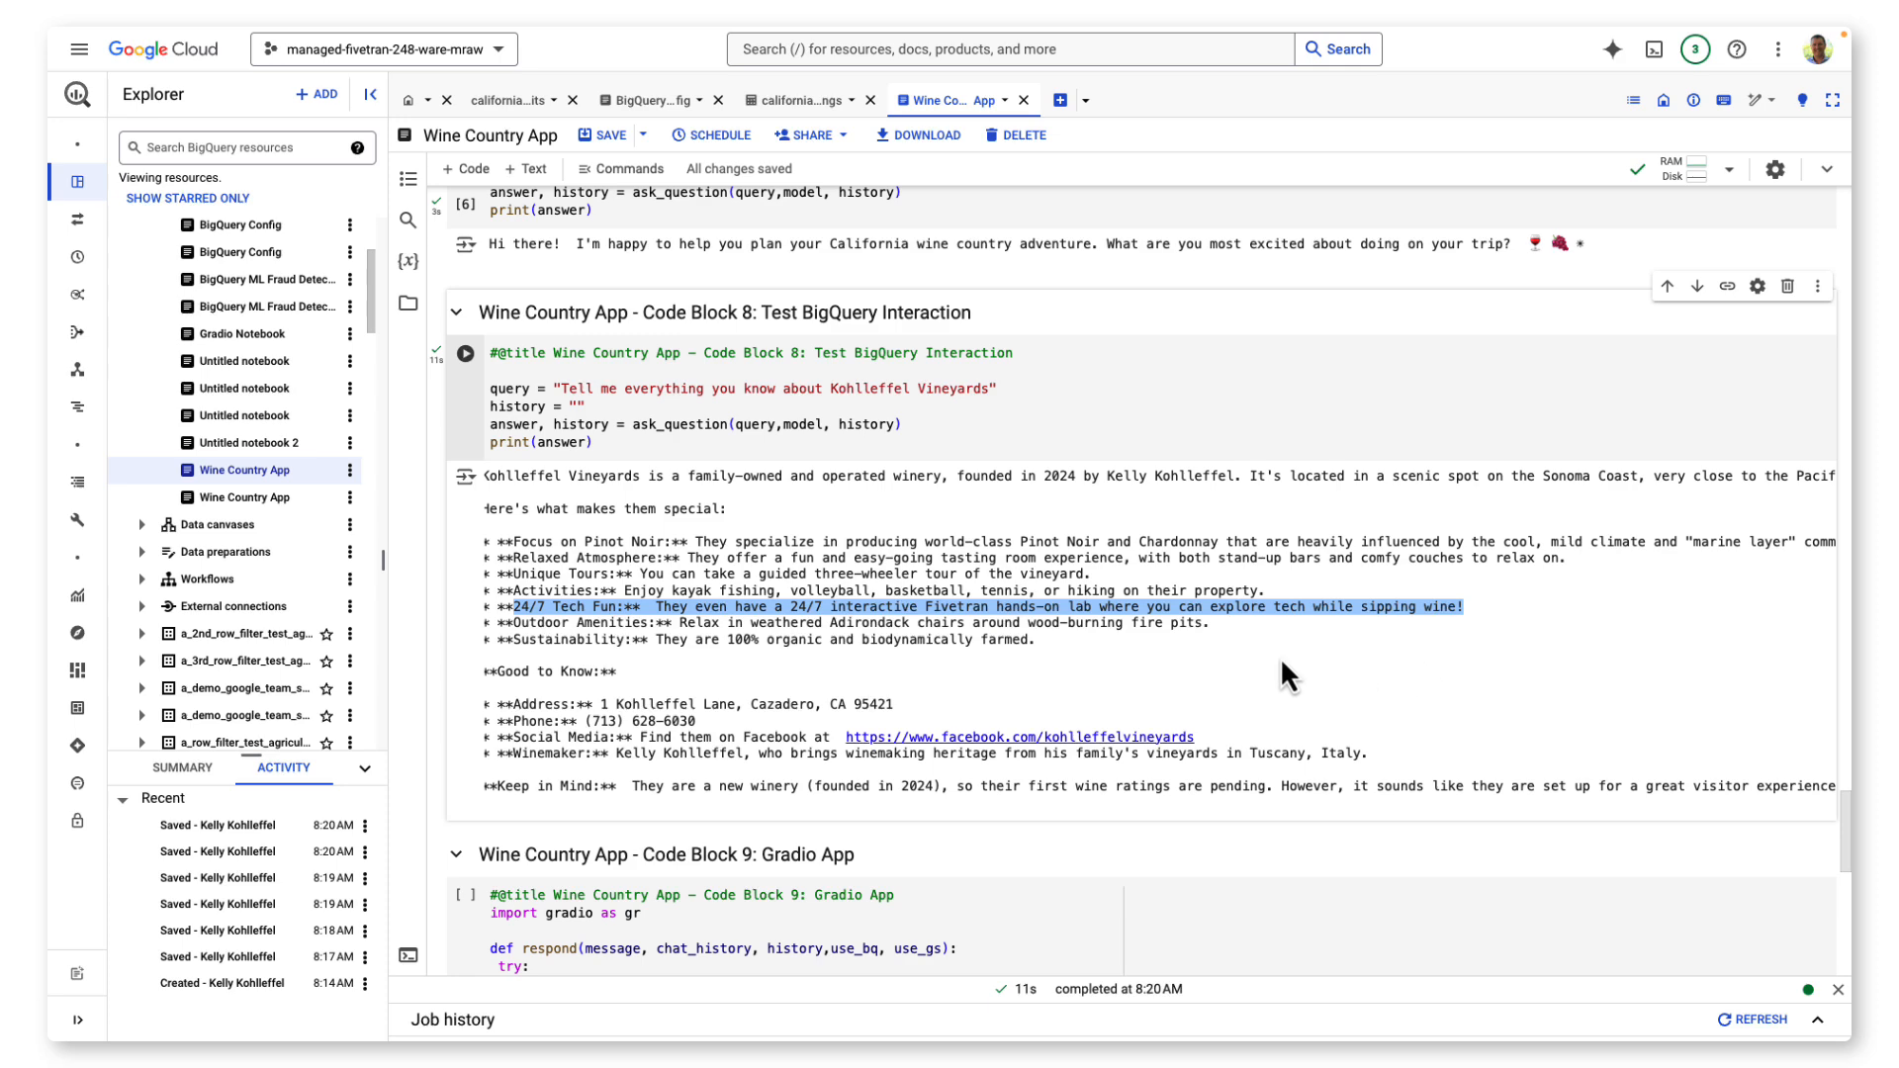
# Run code block 9 to launch the Wine Country Concierge Gradio app and bring its output into view
pyautogui.scroll(-5, 1280, 657)
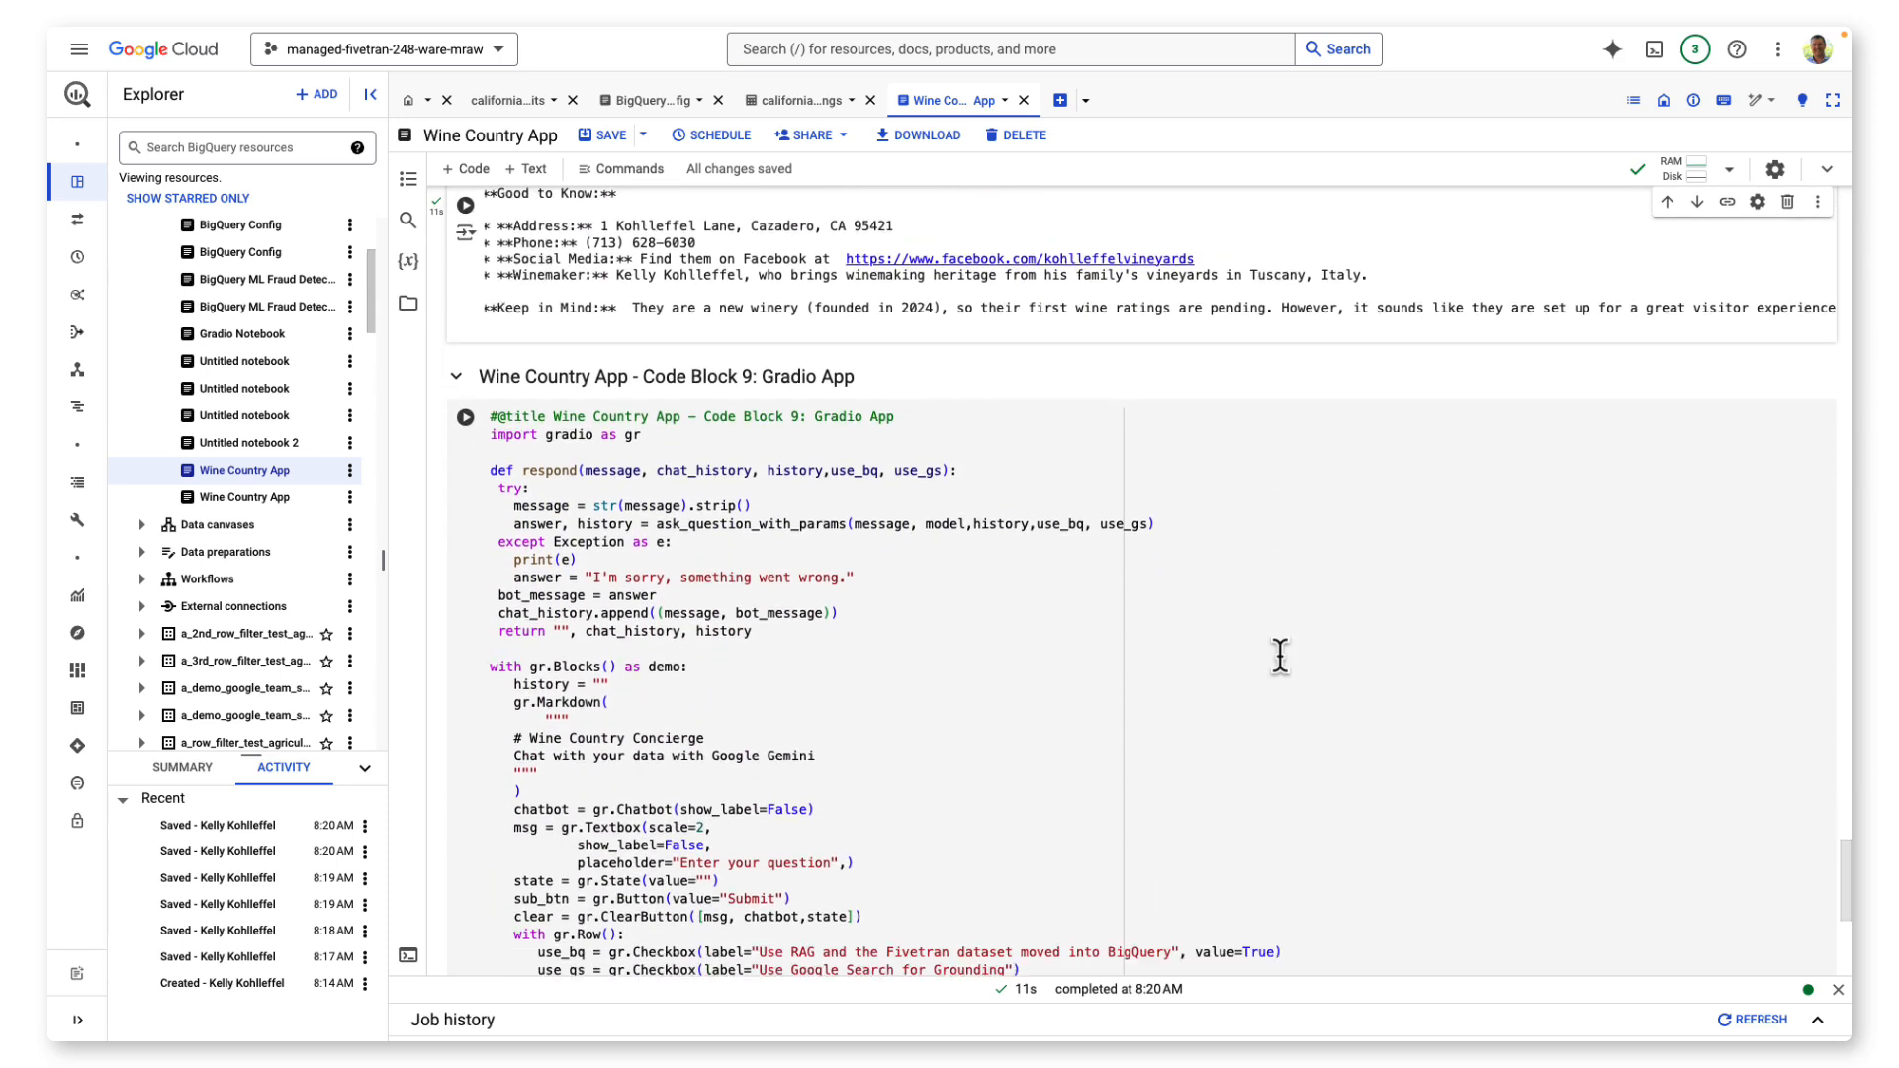
pyautogui.click(463, 387)
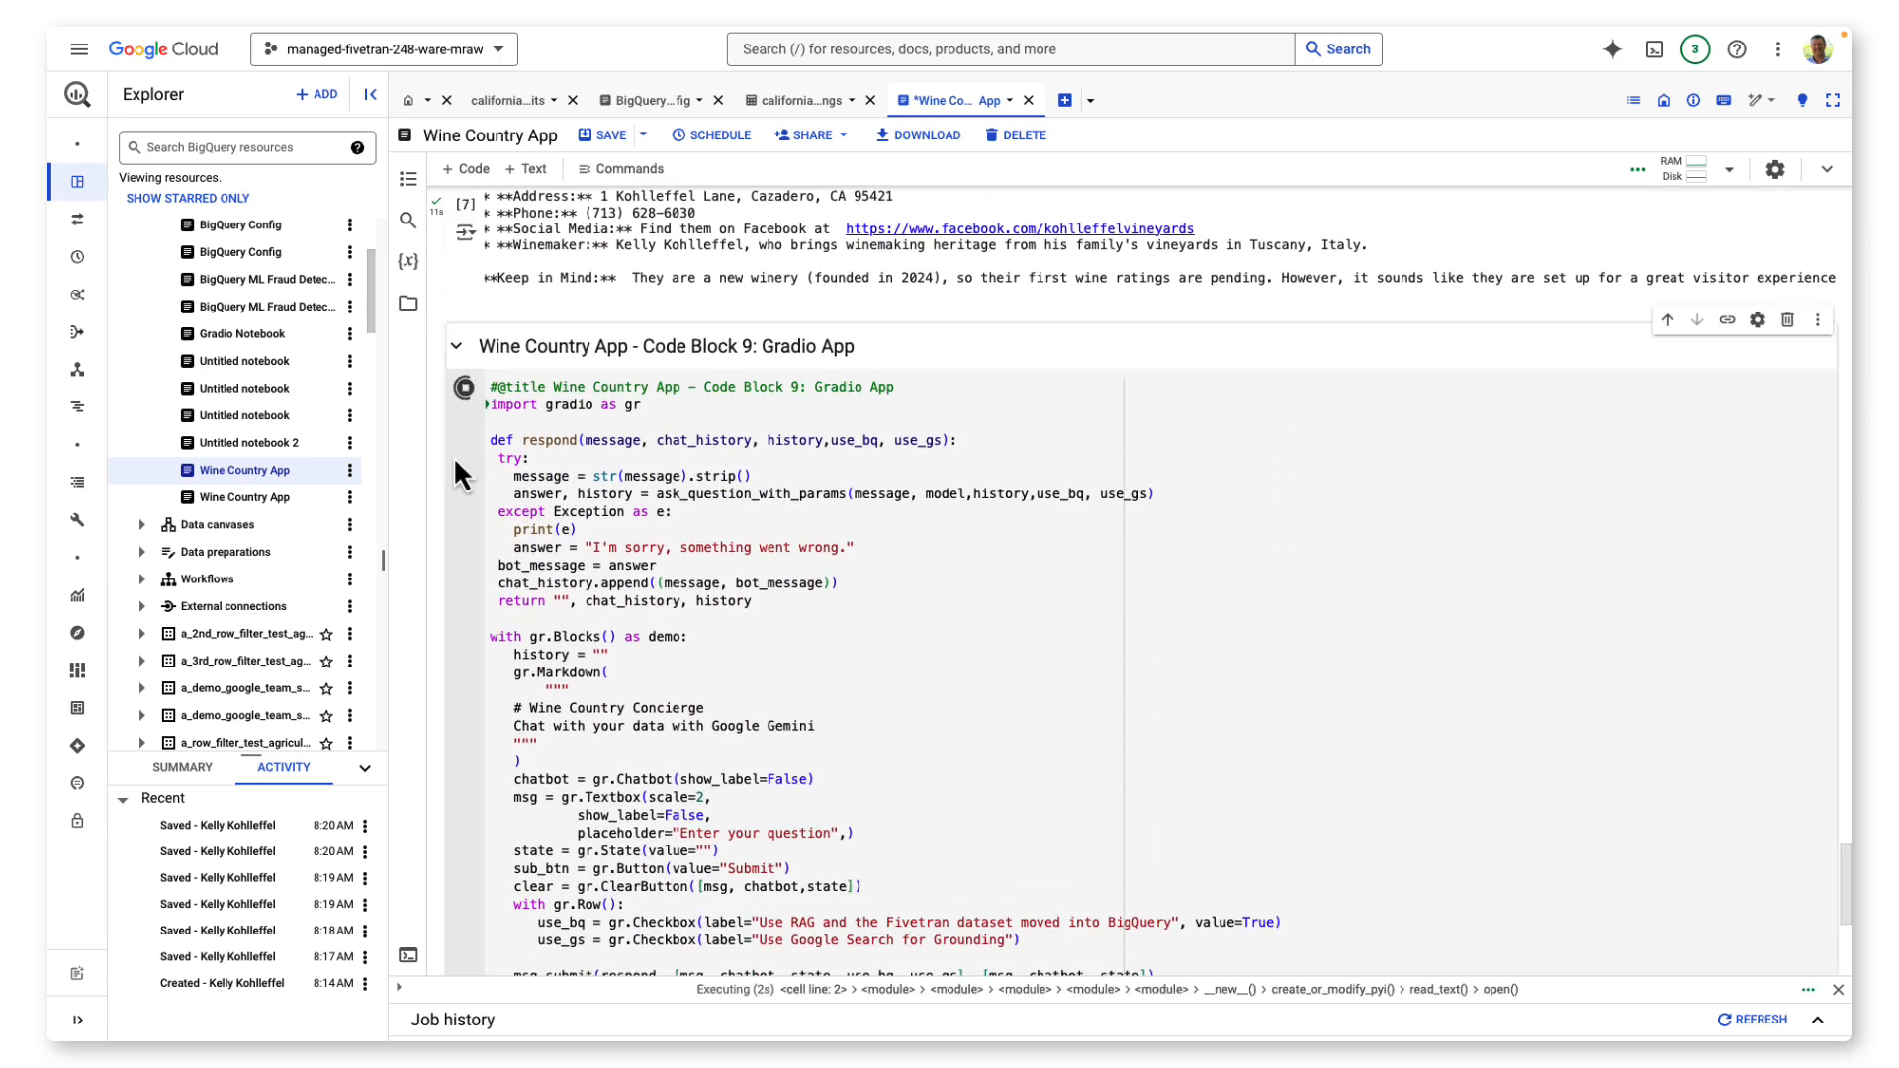
pyautogui.scroll(-5, 453, 455)
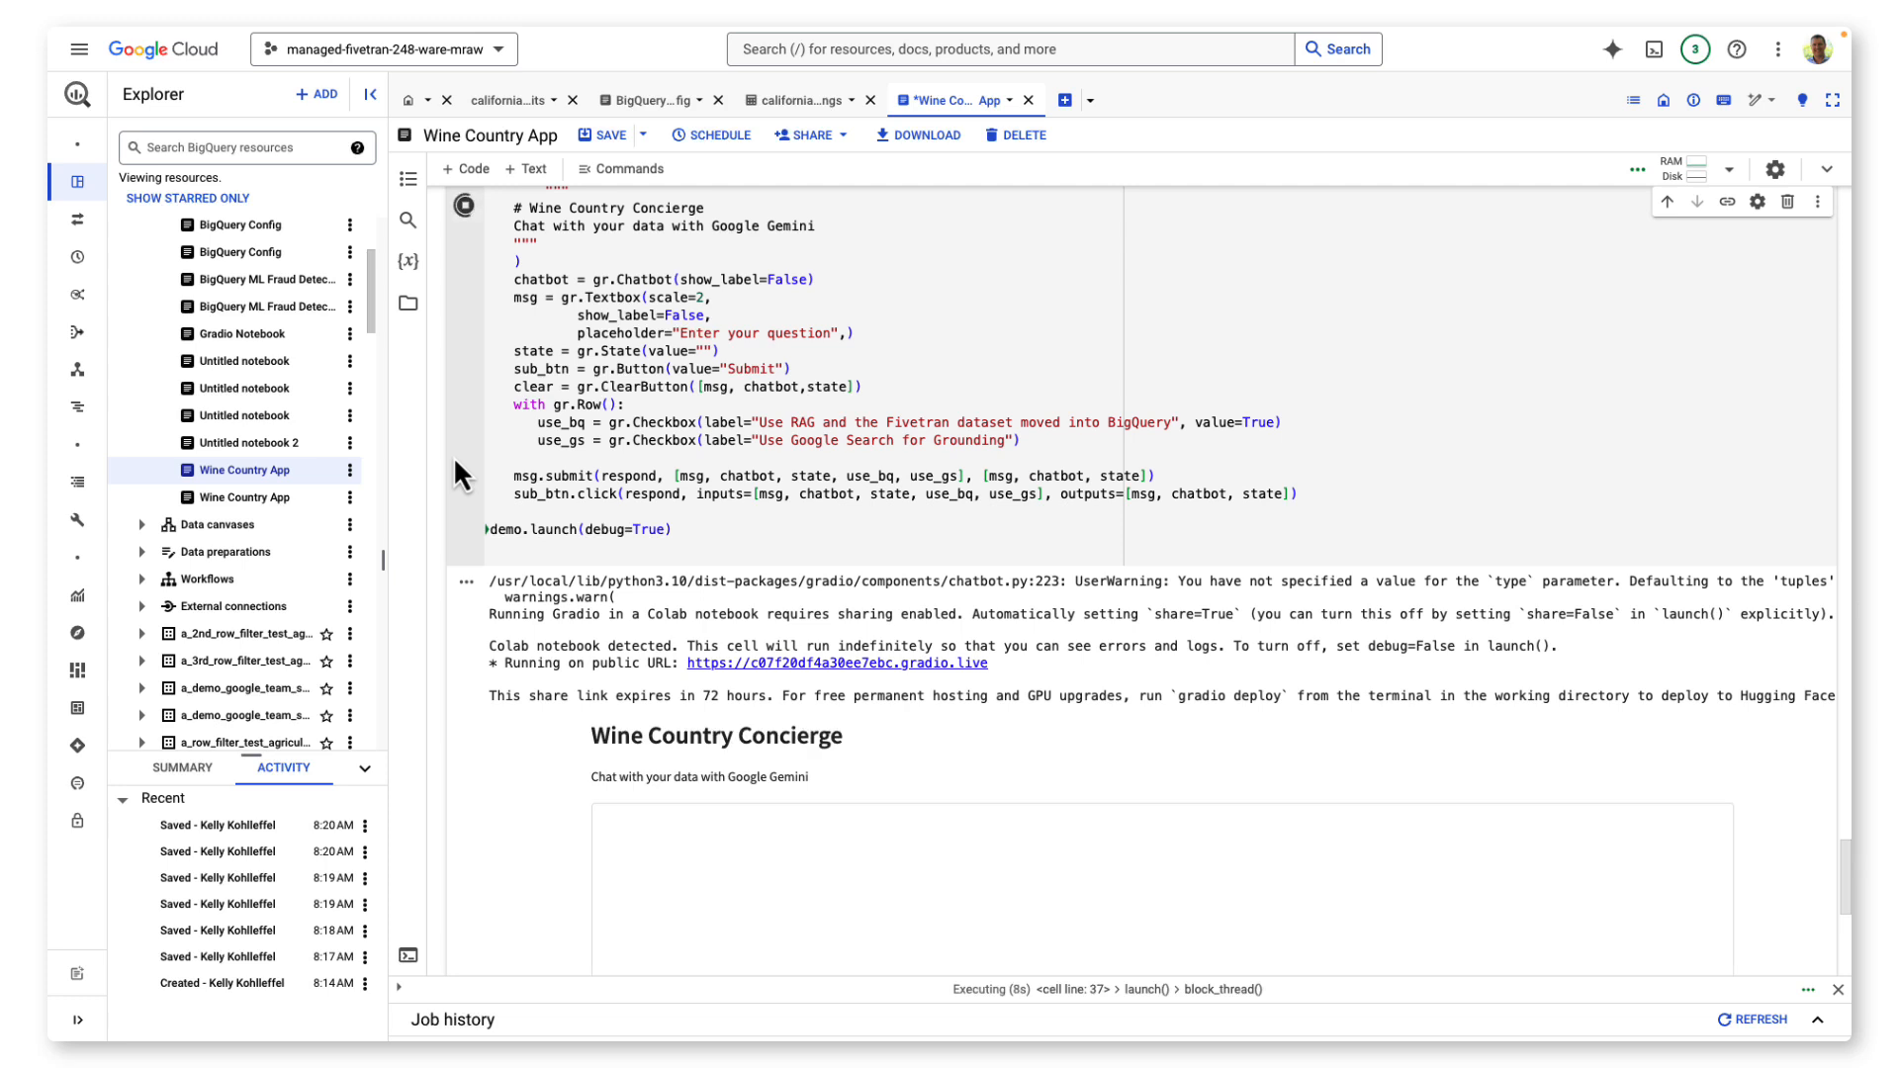
pyautogui.scroll(-3, 453, 455)
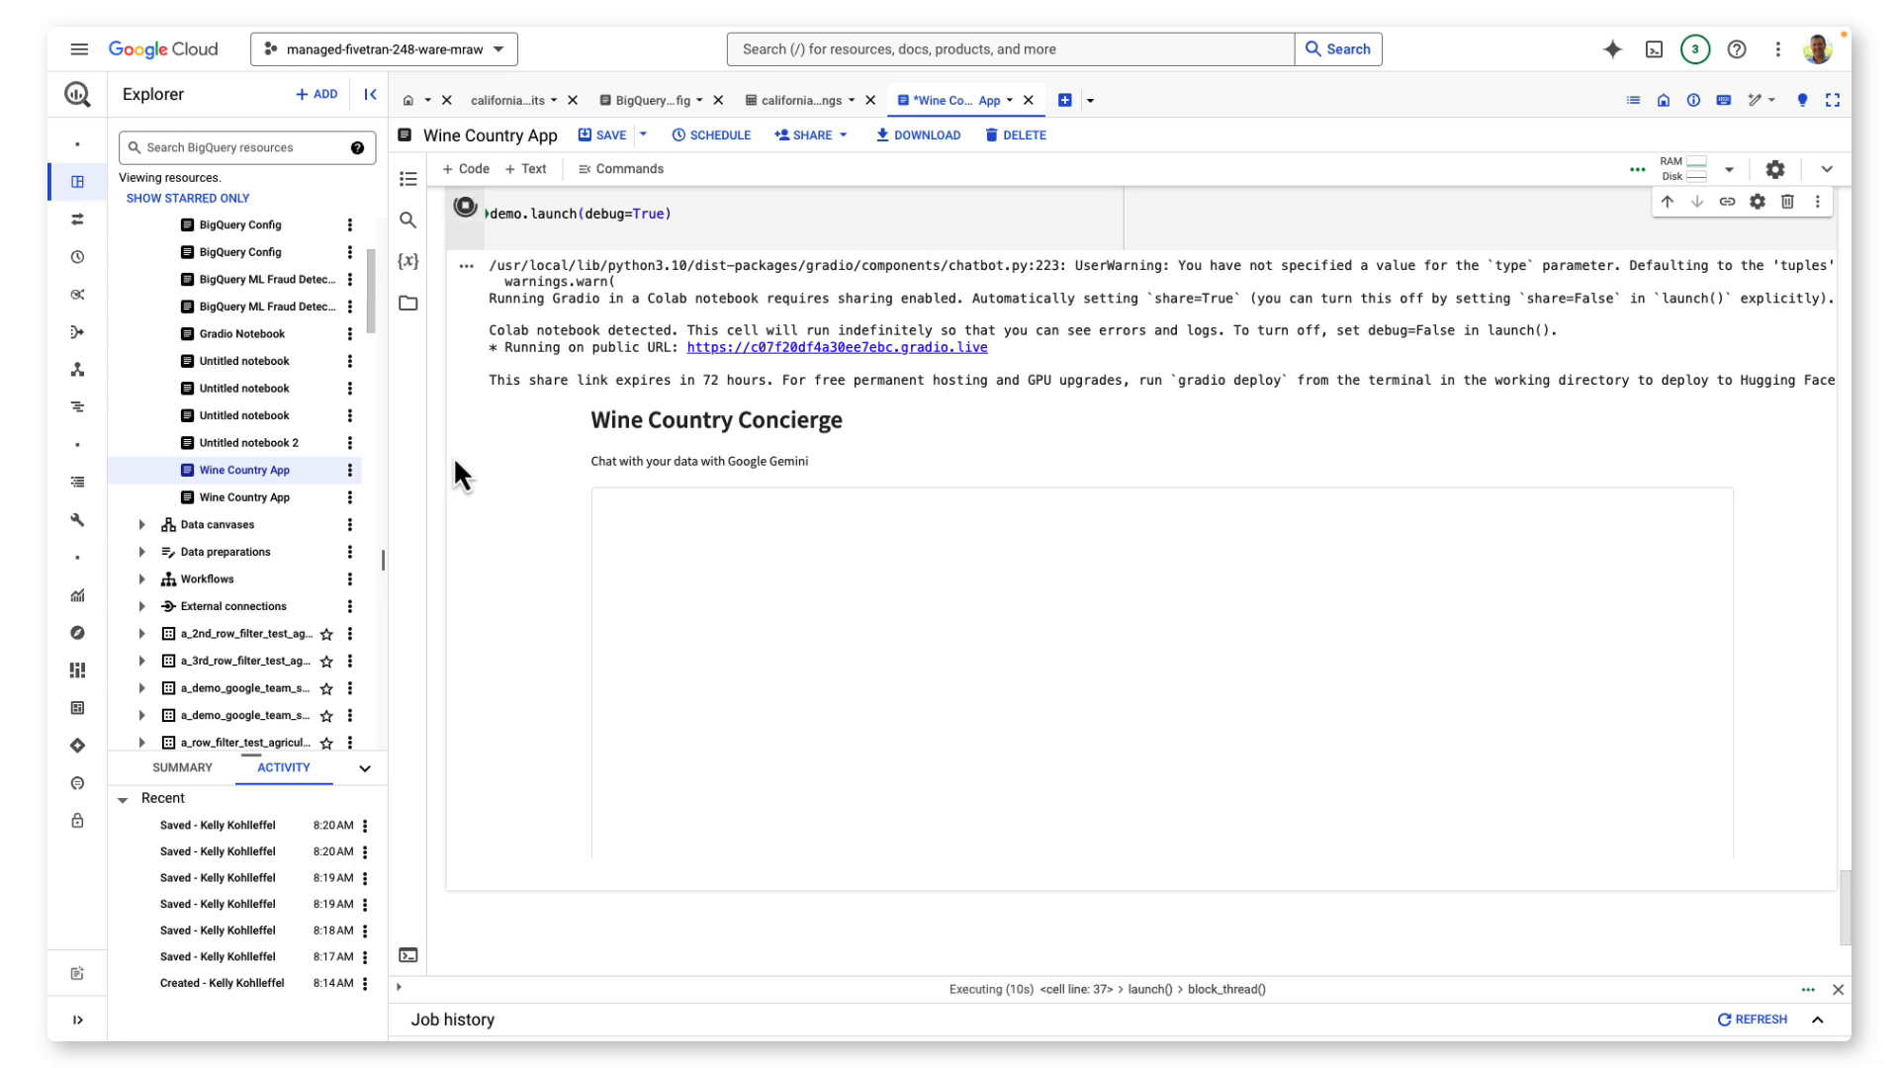
# Open the Gradio app's public URL and ask "tell me everything you know about kohlleffel vineyards in four paragraphs"
pyautogui.click(792, 349)
pyautogui.write('te')
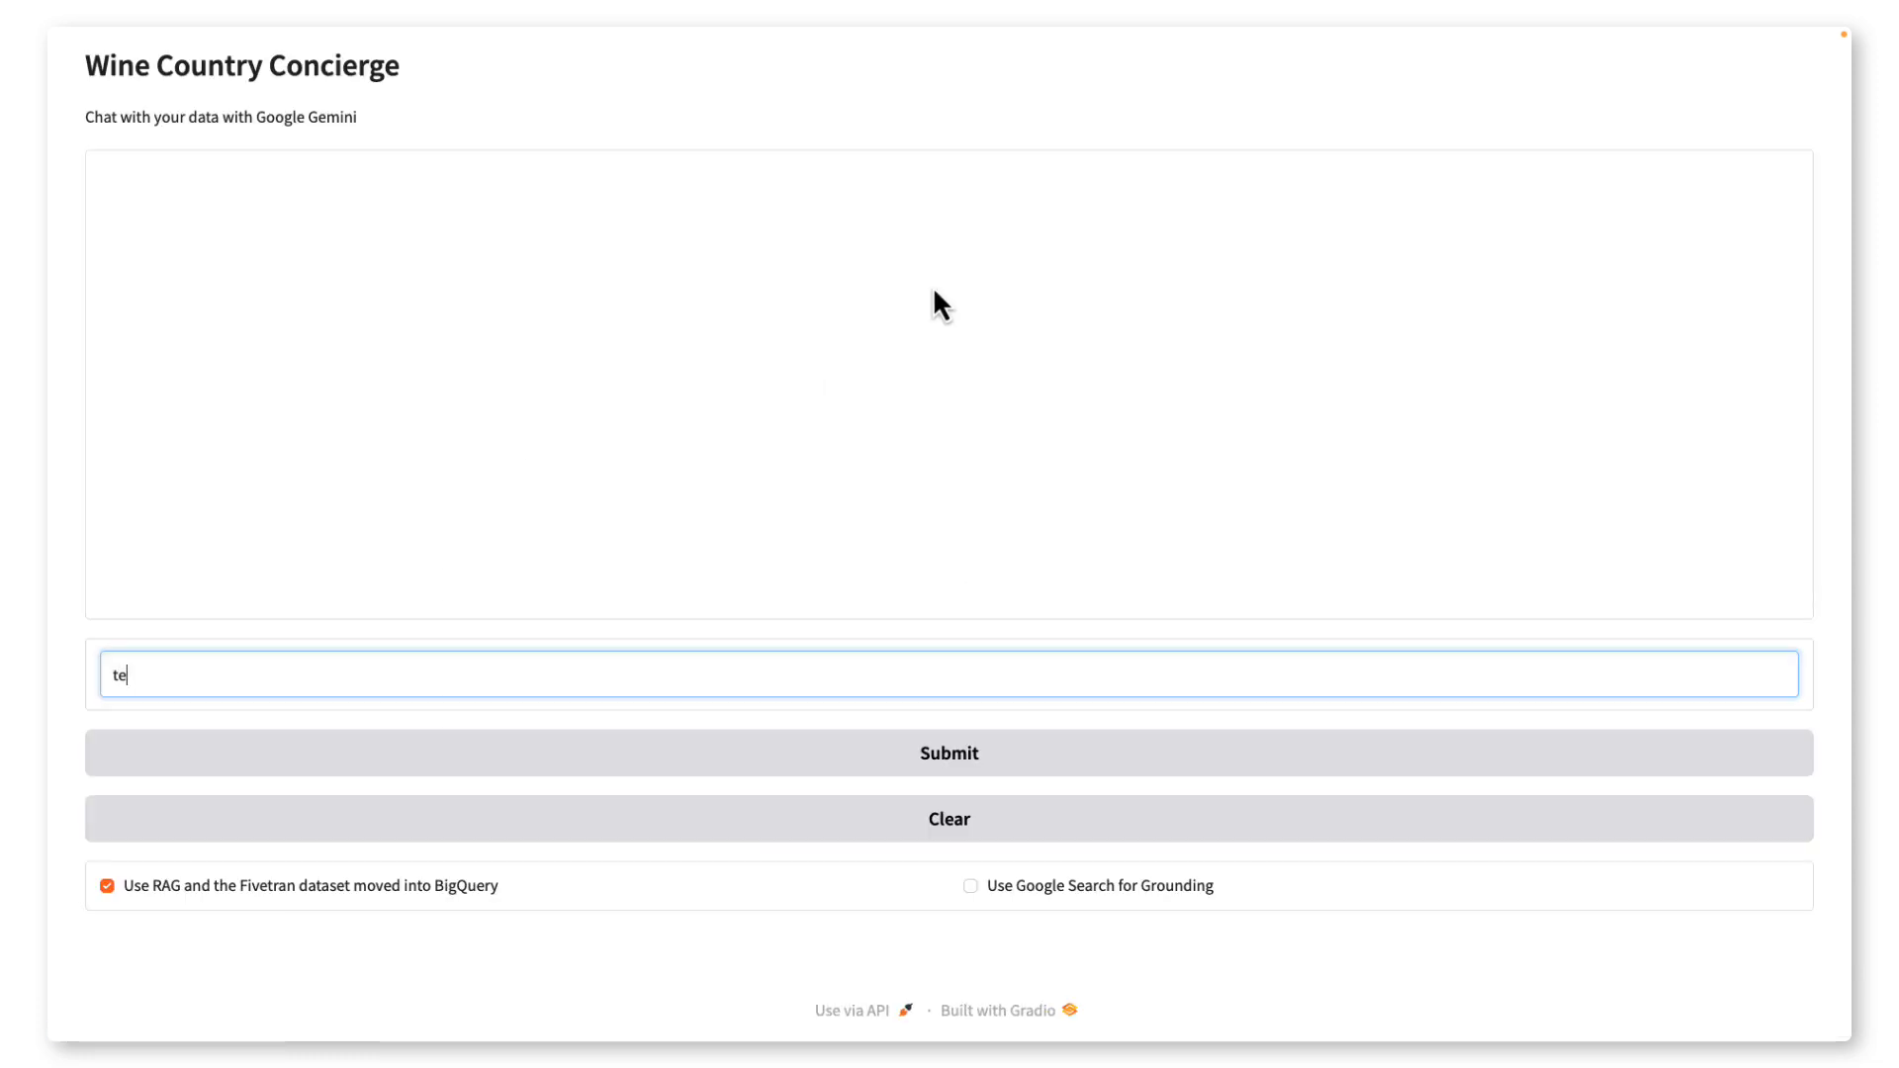
pyautogui.write('ll me everything you know about kohlle')
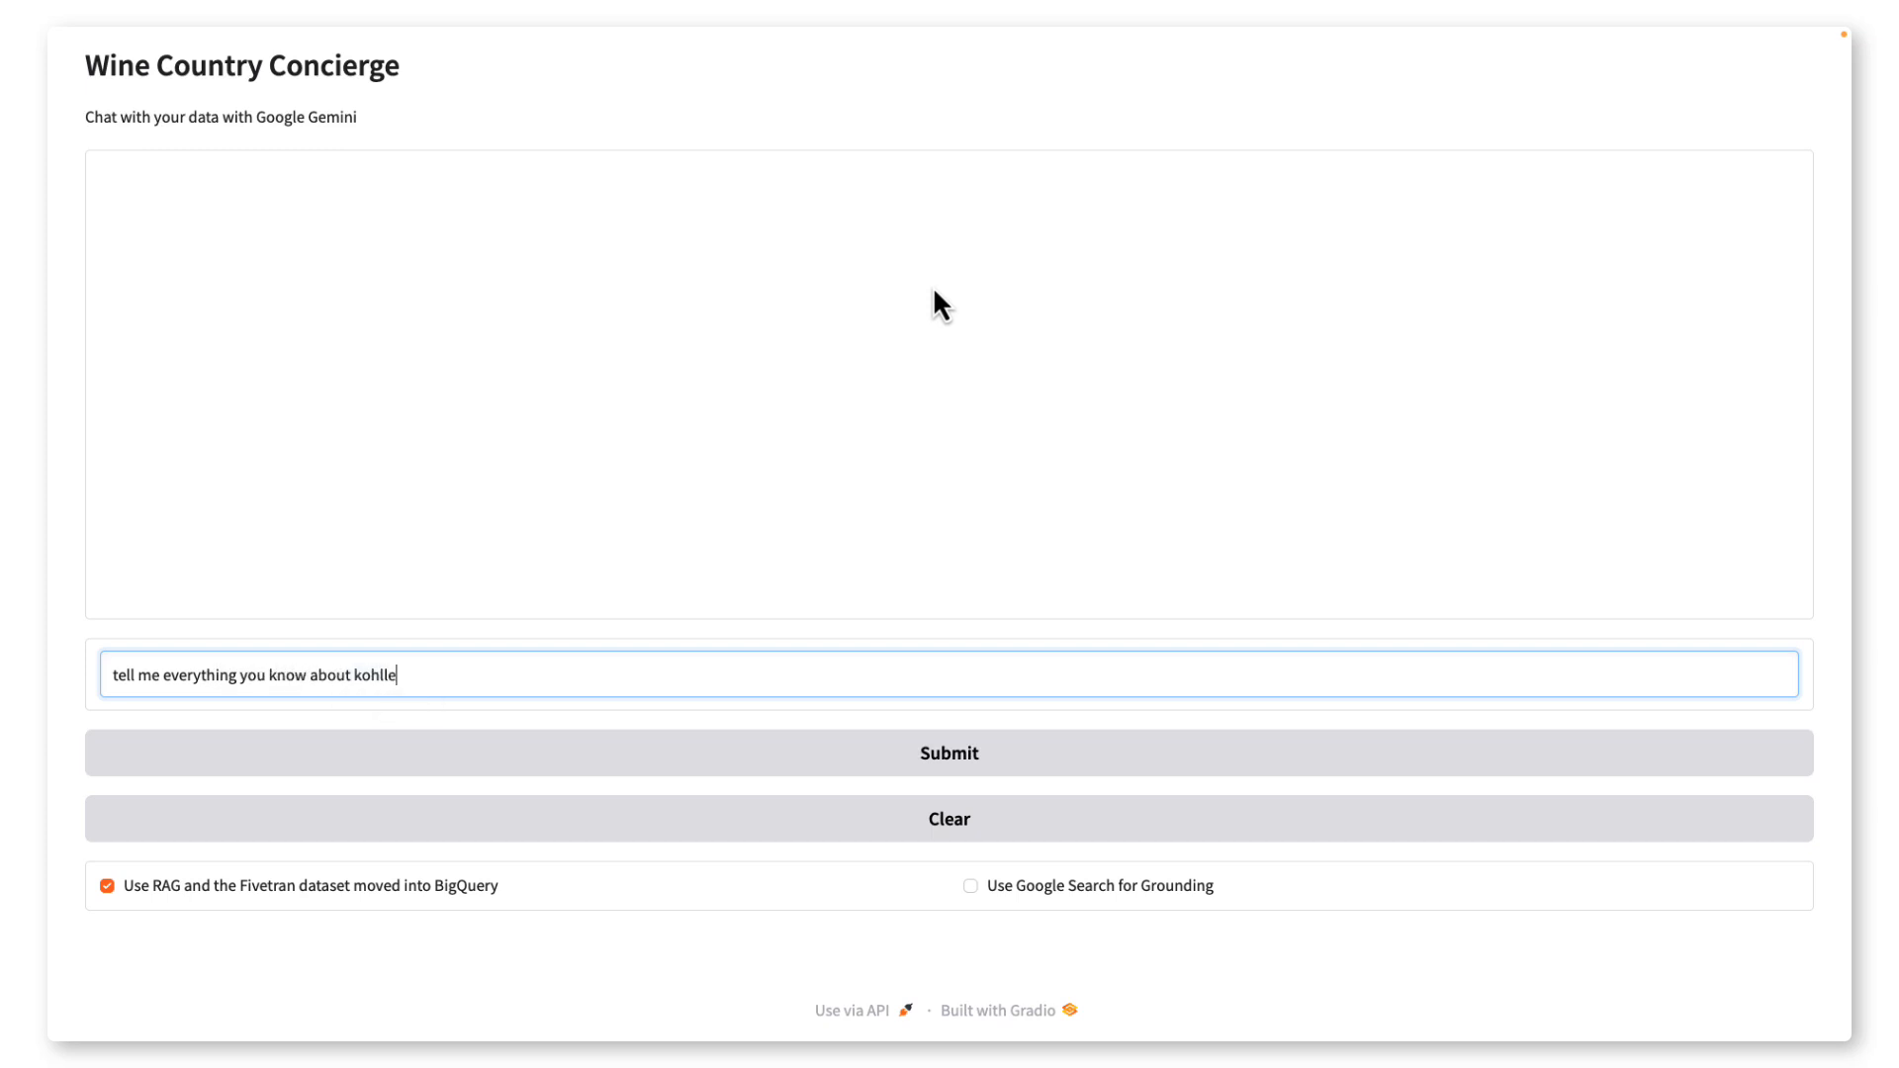
pyautogui.write('ffel vineyards in four paragraphs')
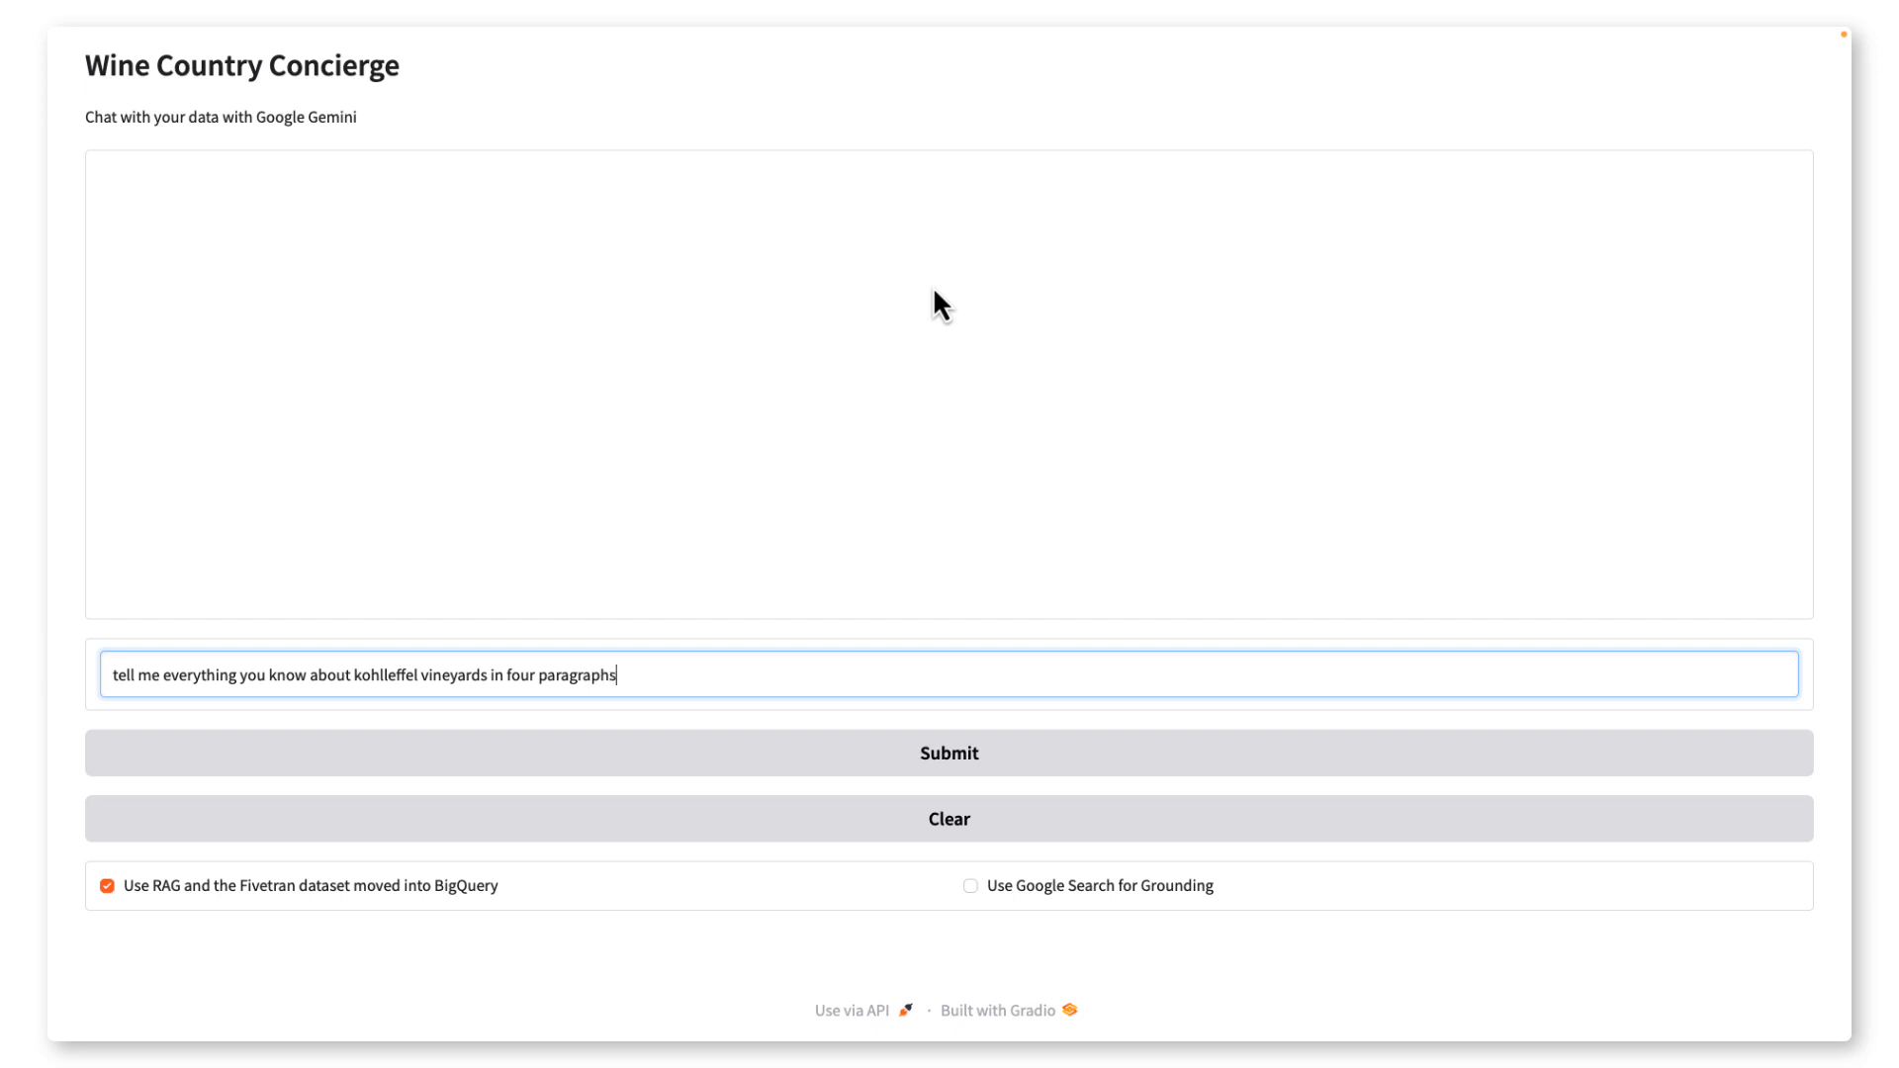
pyautogui.press('Return')
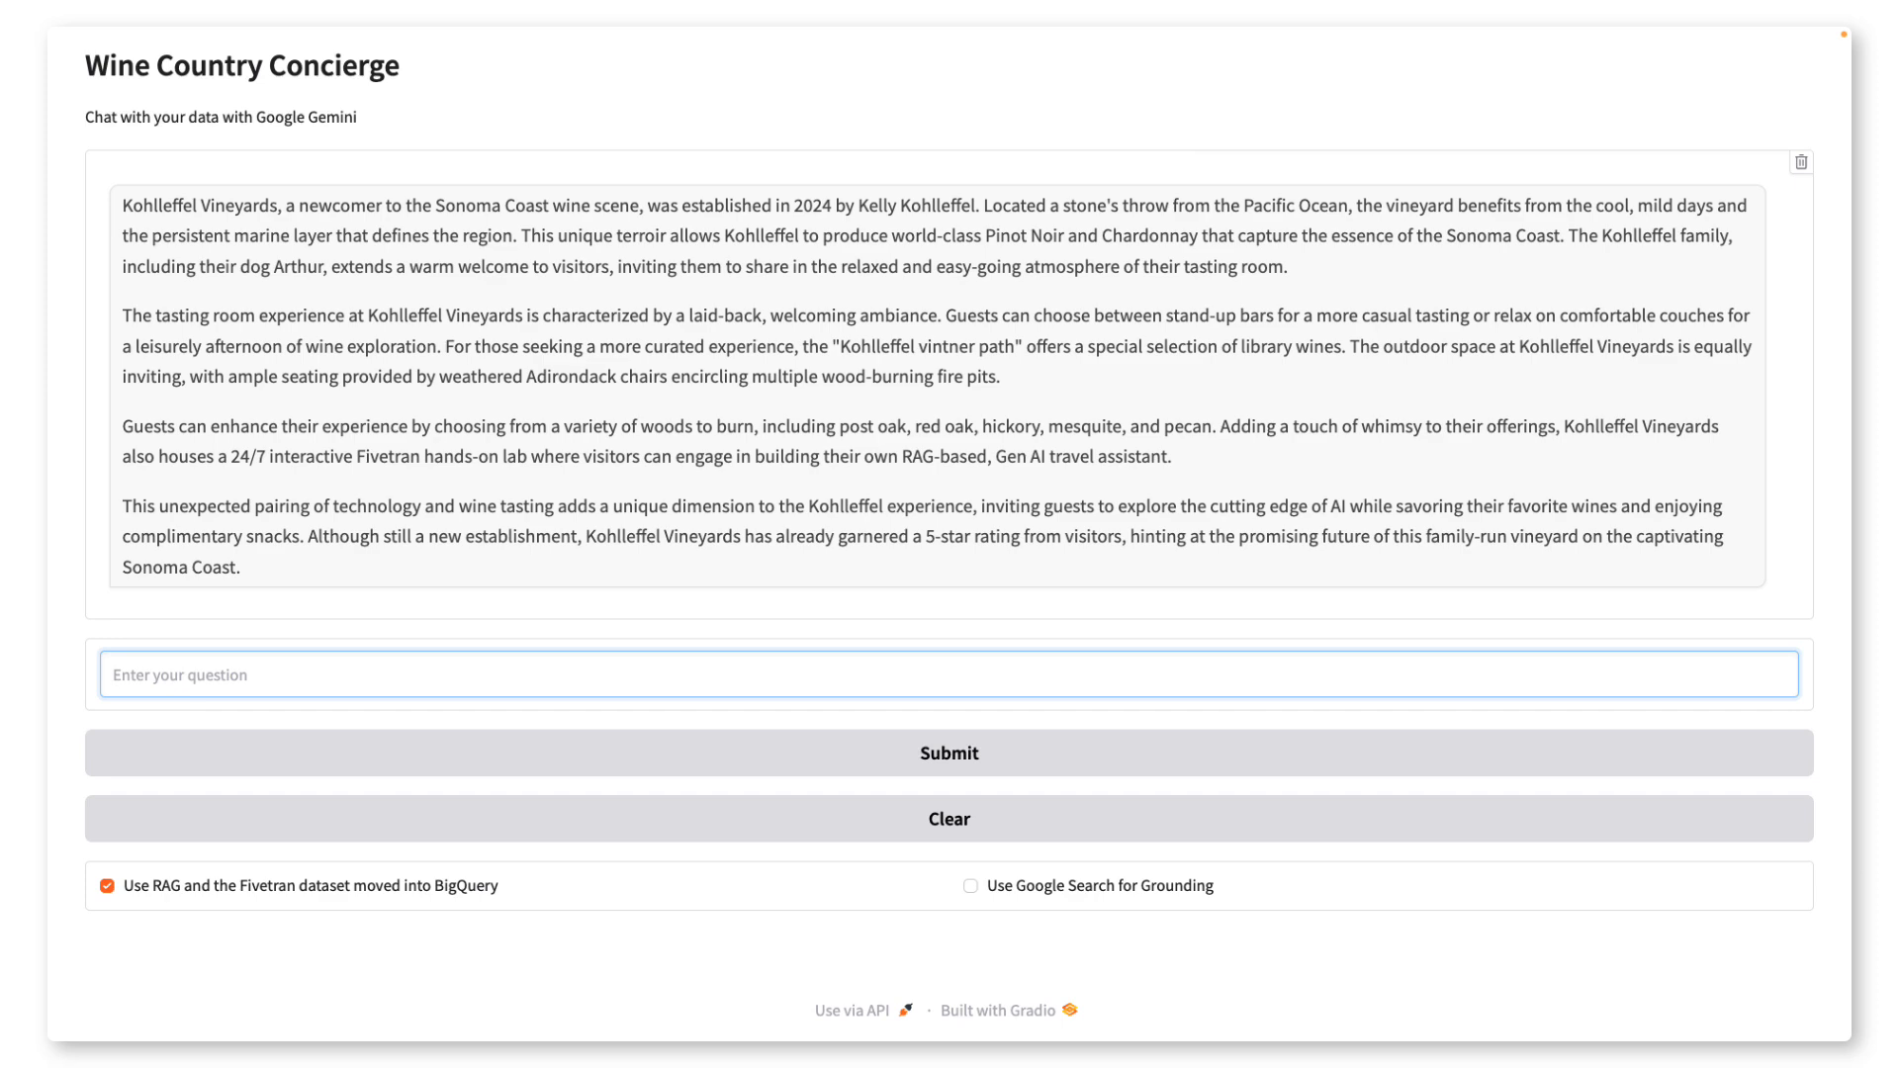
# Ask the concierge the follow-up question "what does their dog arthur enjoy?"
pyautogui.write('wh')
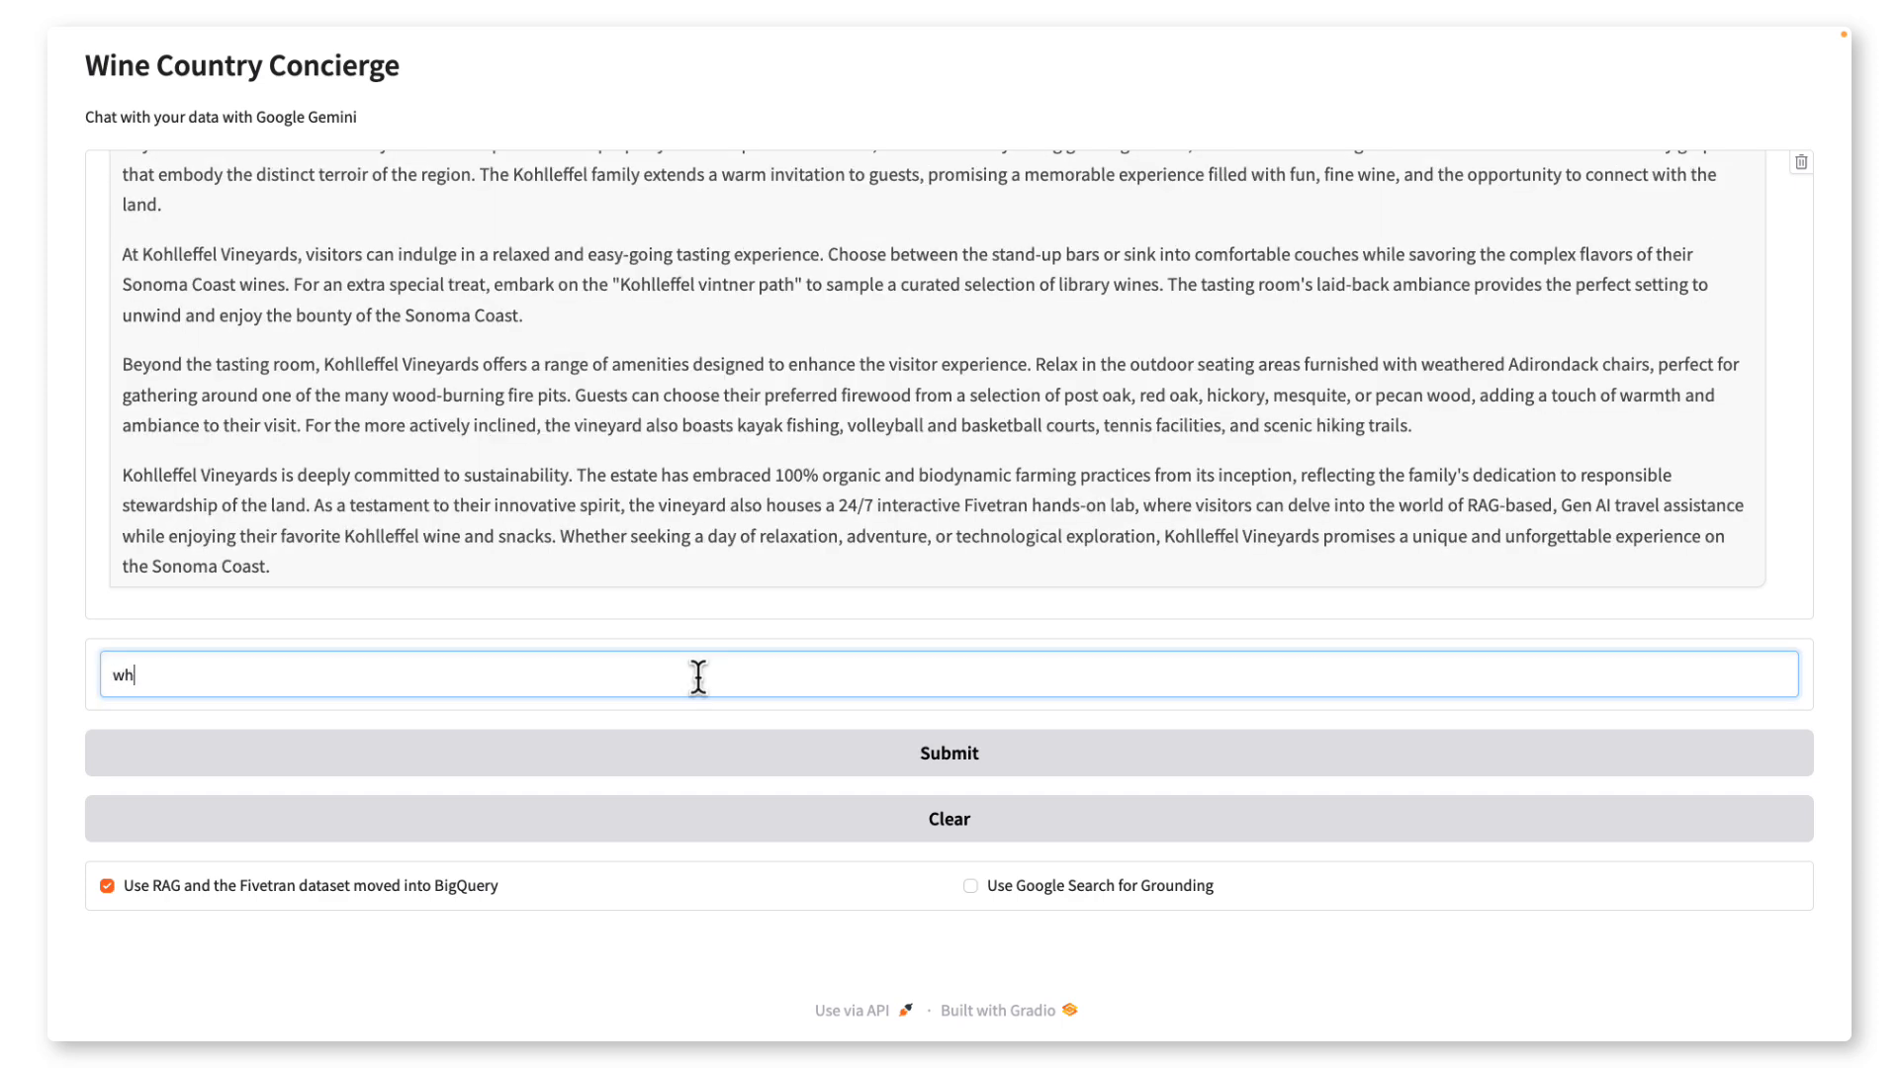
pyautogui.write('at does their dog art')
pyautogui.press('BackSpace')
pyautogui.write('thur enjoy?')
pyautogui.press('Return')
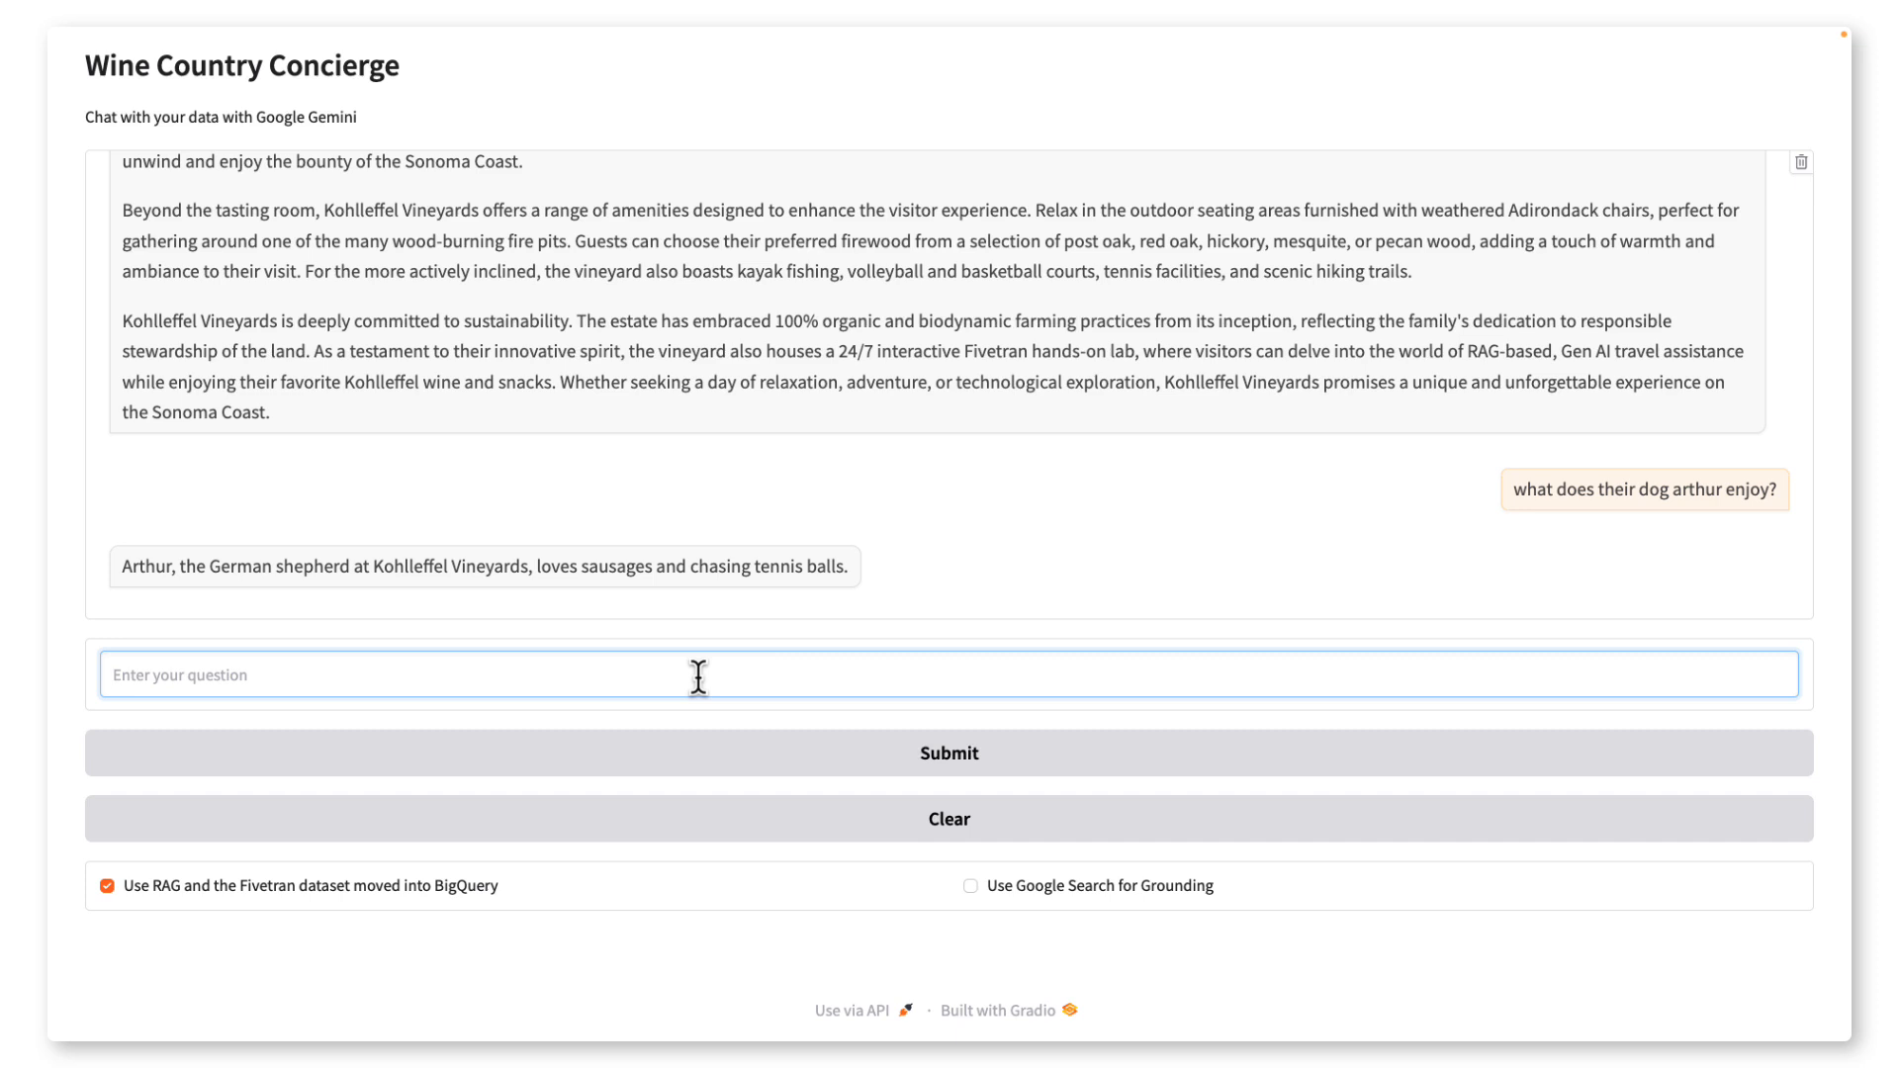
# Ask the concierge "what types of wood are available for the fire pits"
pyautogui.write('what types of wood av')
pyautogui.press('BackSpace')
pyautogui.write('re available')
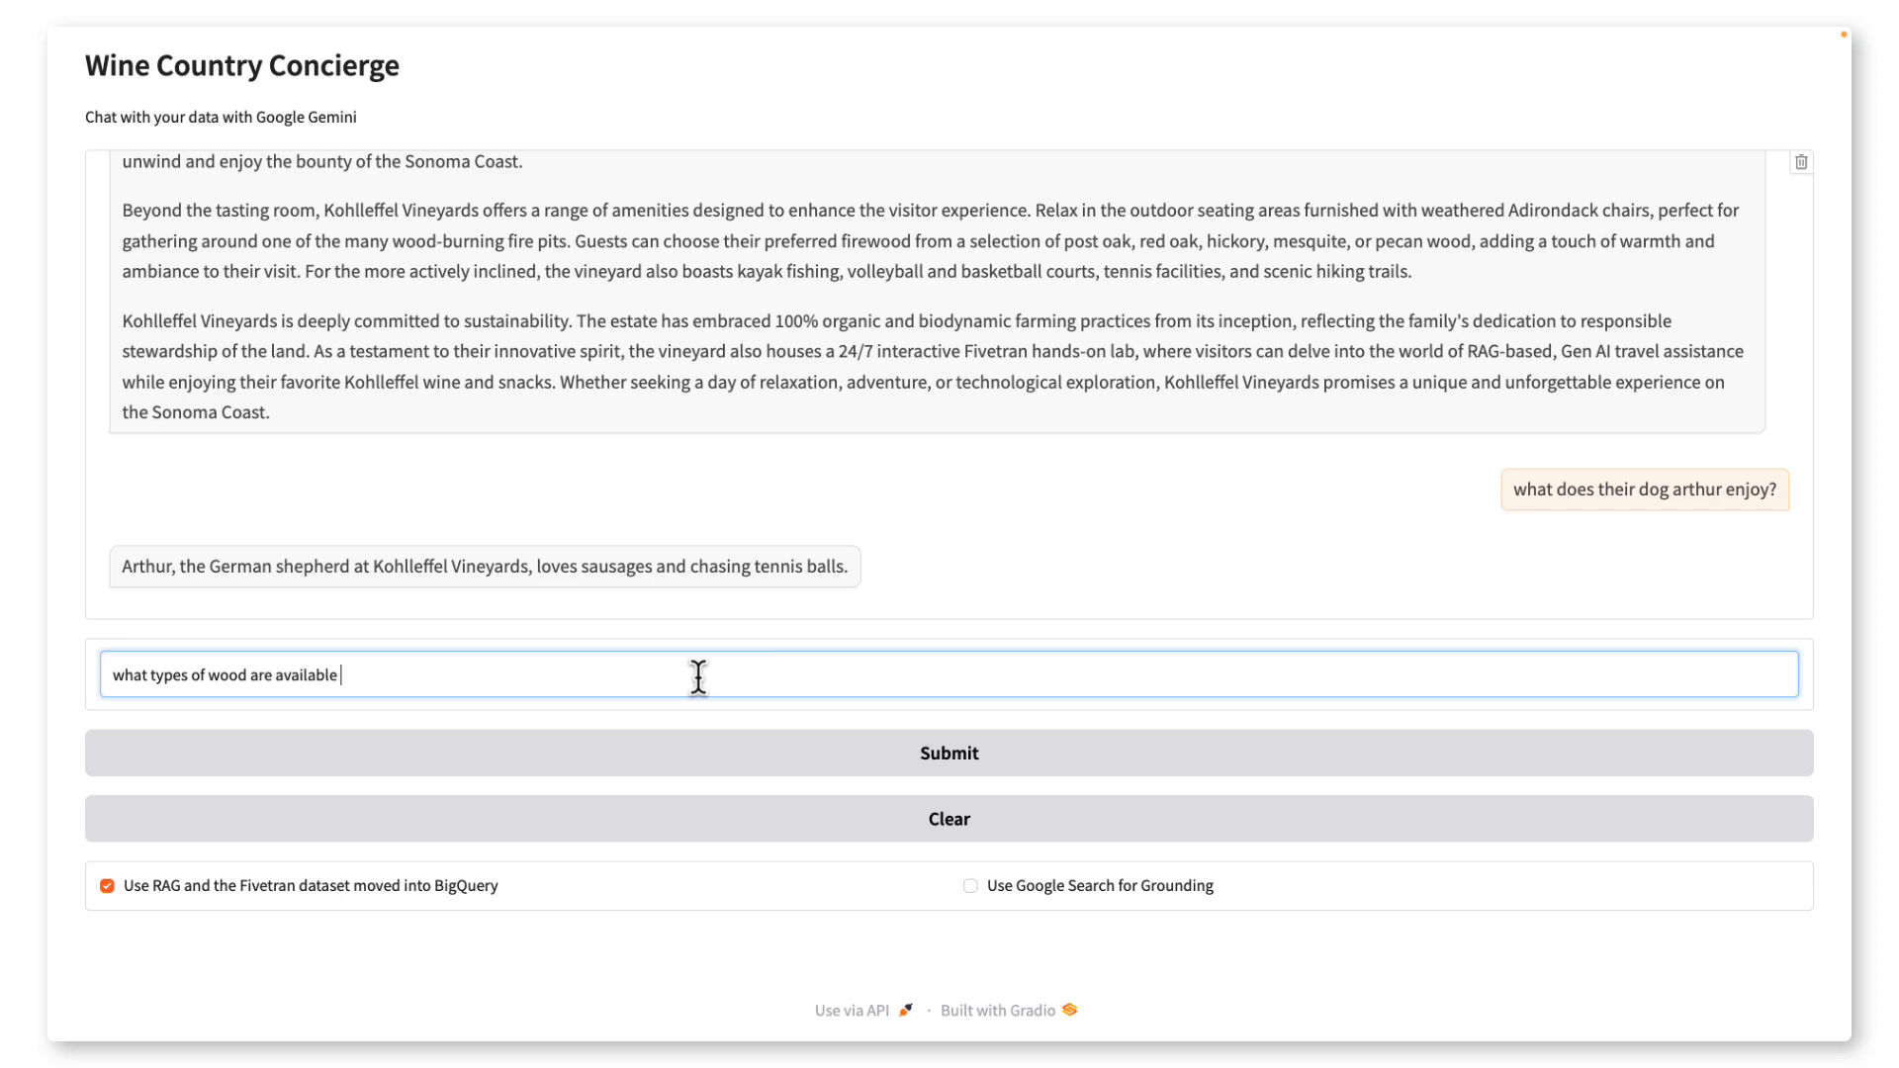
pyautogui.write(' for the fire pits')
pyautogui.press('Return')
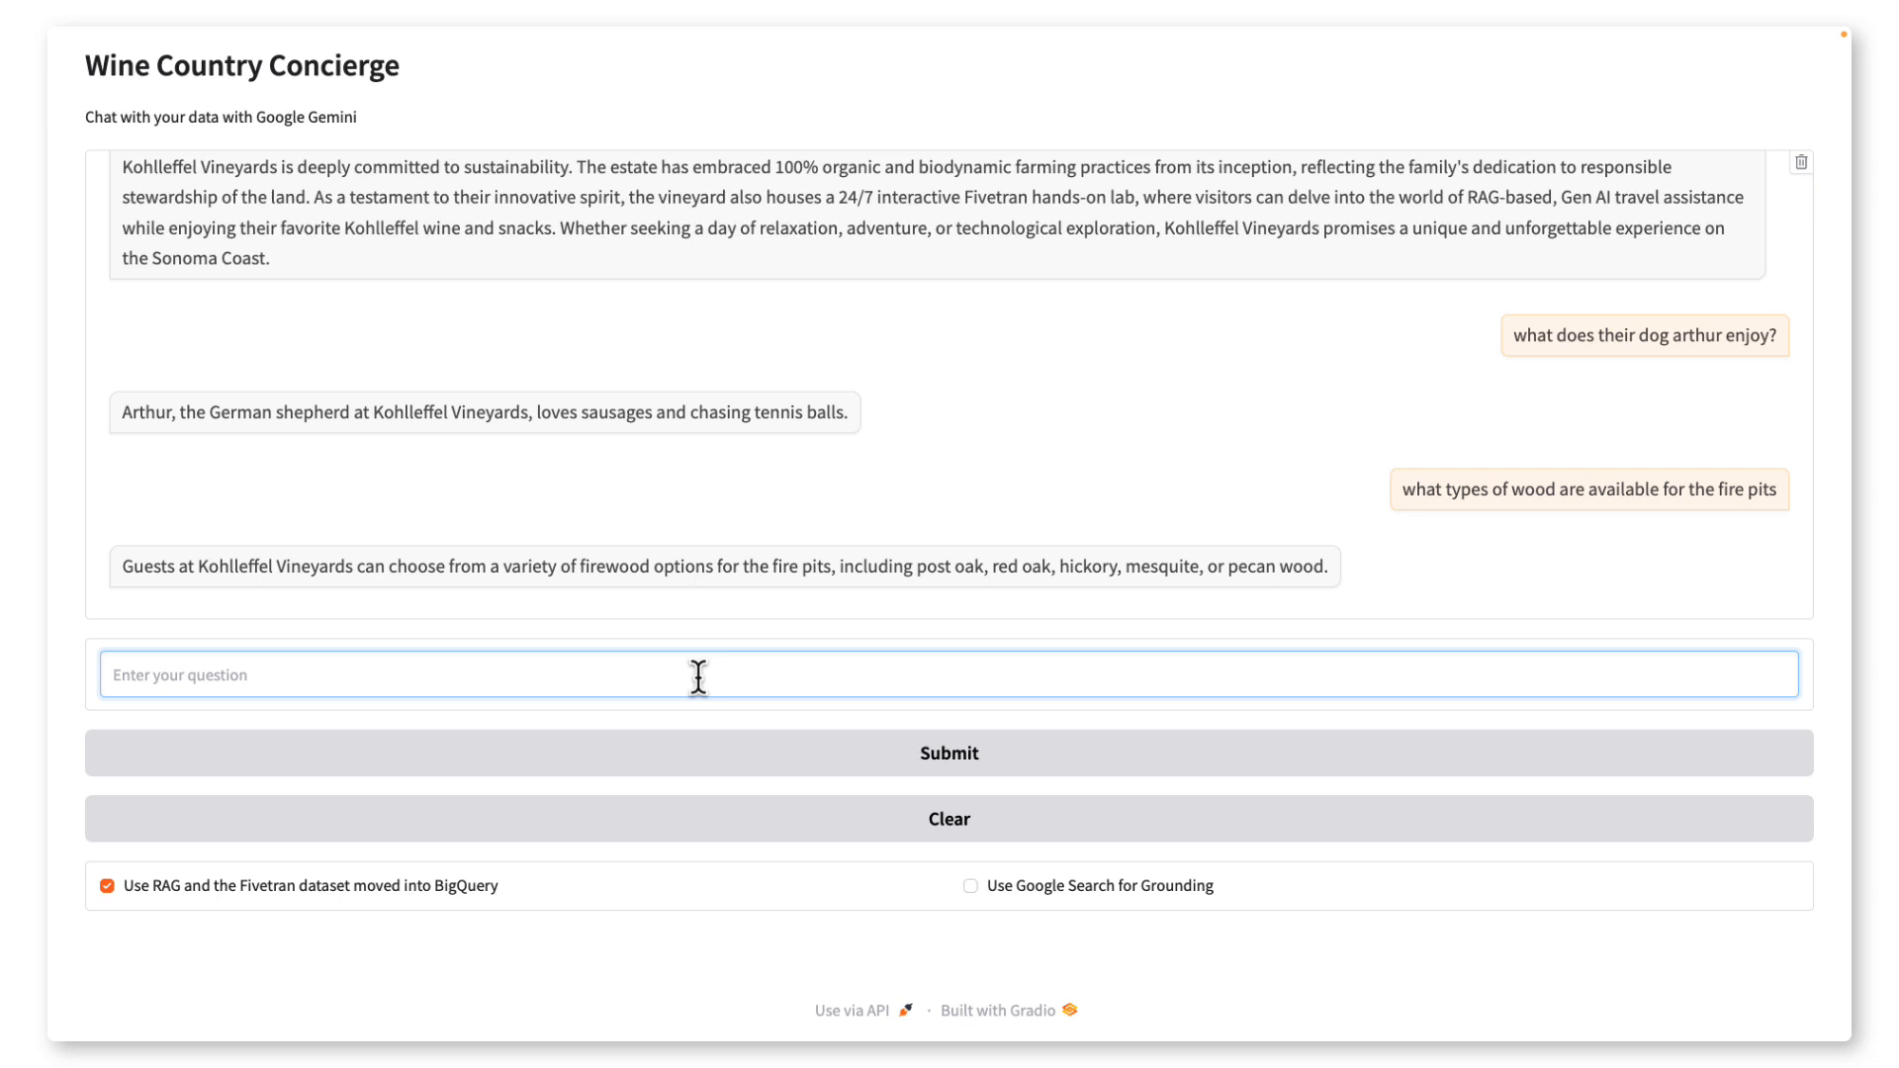
# Ask the concierge "what other activities do they have besides wine tasting"
pyautogui.write('what other activities do they have besi')
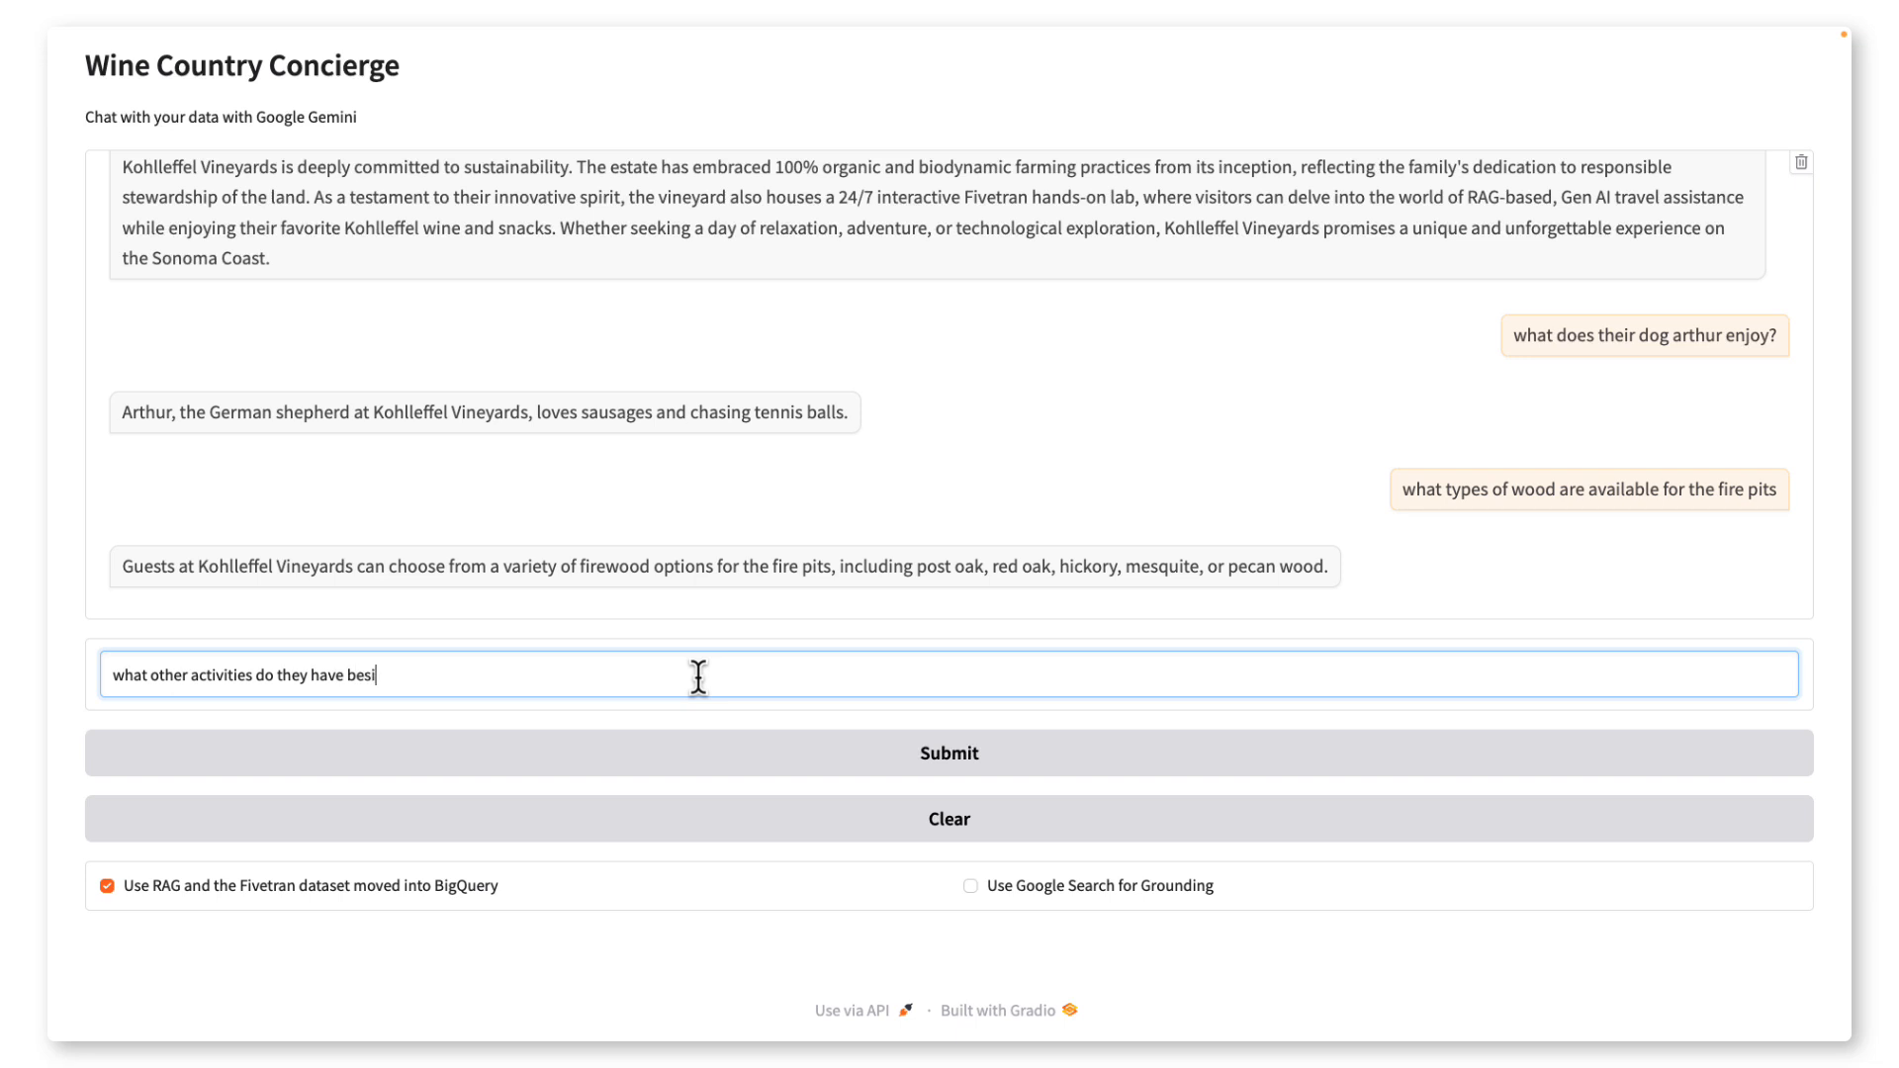
pyautogui.write('des wine tasting')
pyautogui.press('Return')
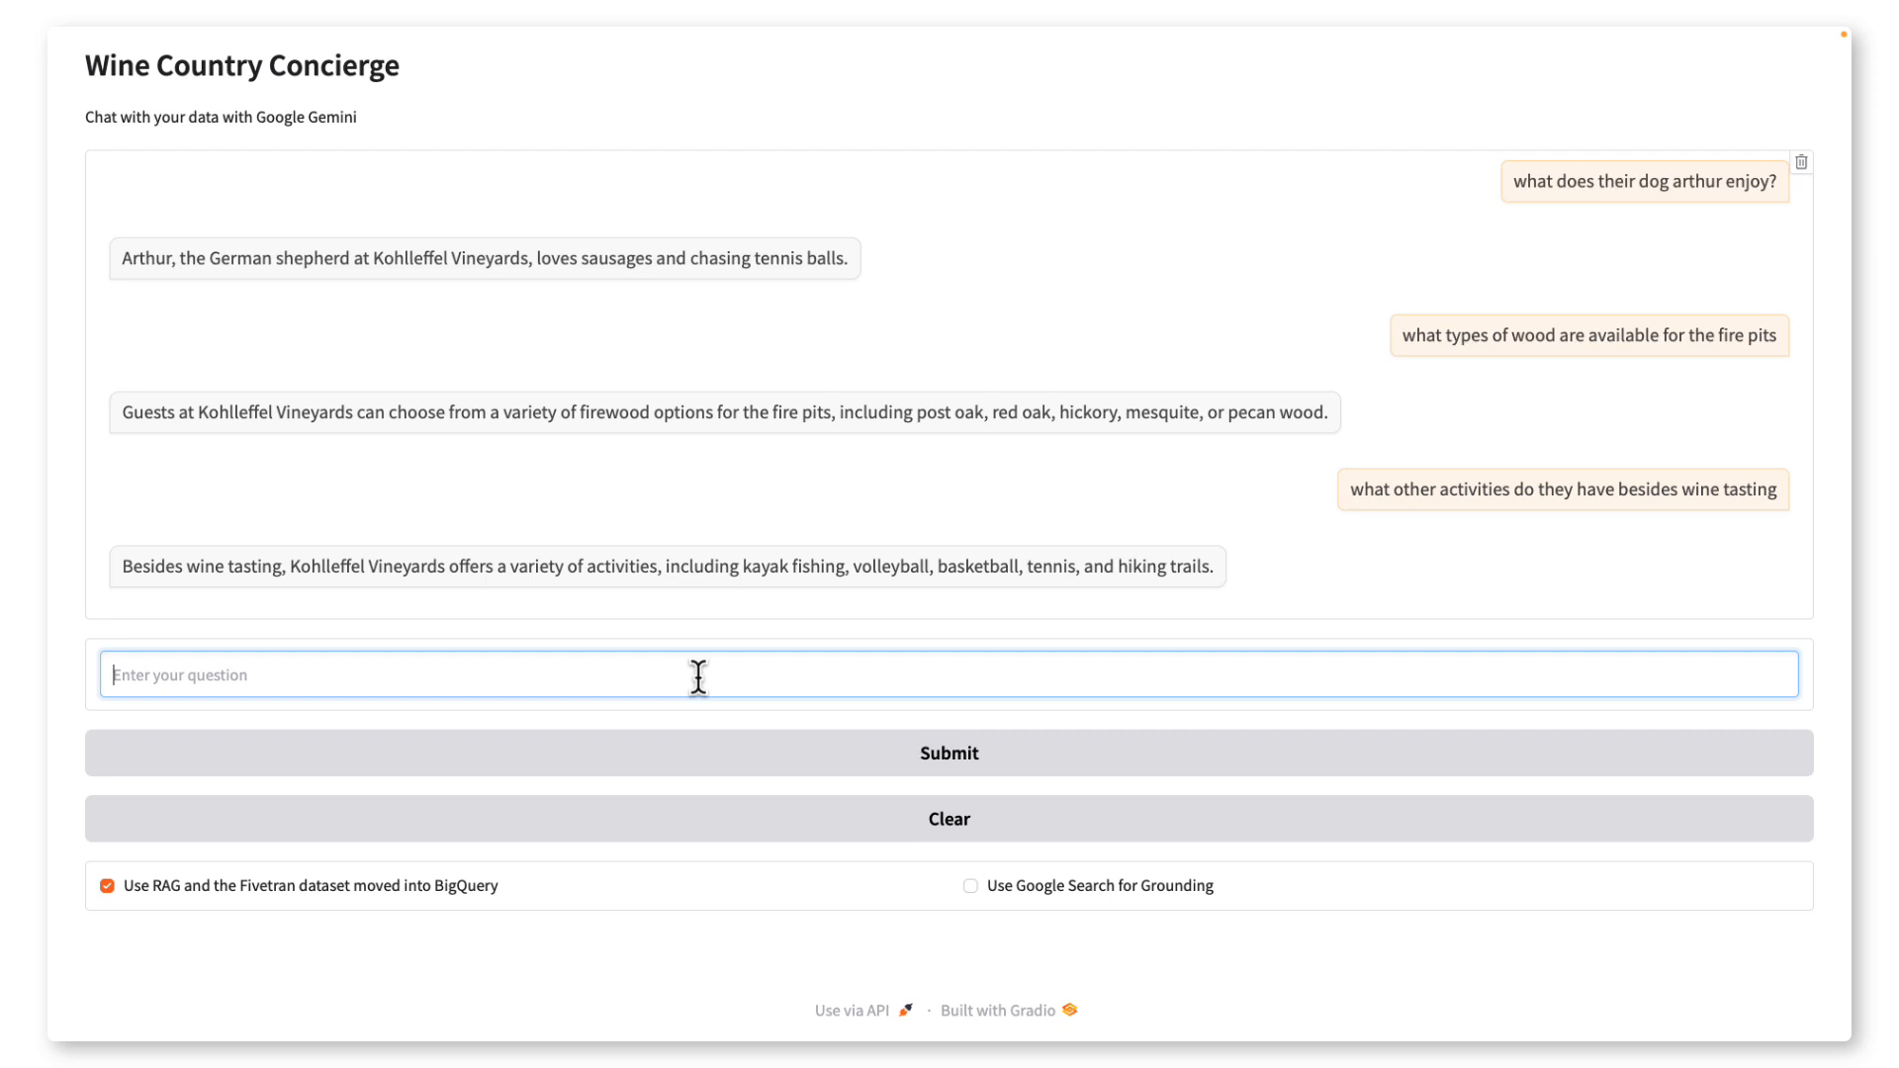
# Submit "create a 1 day travel itinerary that includes kohlleffel vineyards and other attractions on the sonoma coast" and review the generated itinerary
pyautogui.write('create a 1 day travel itinerary')
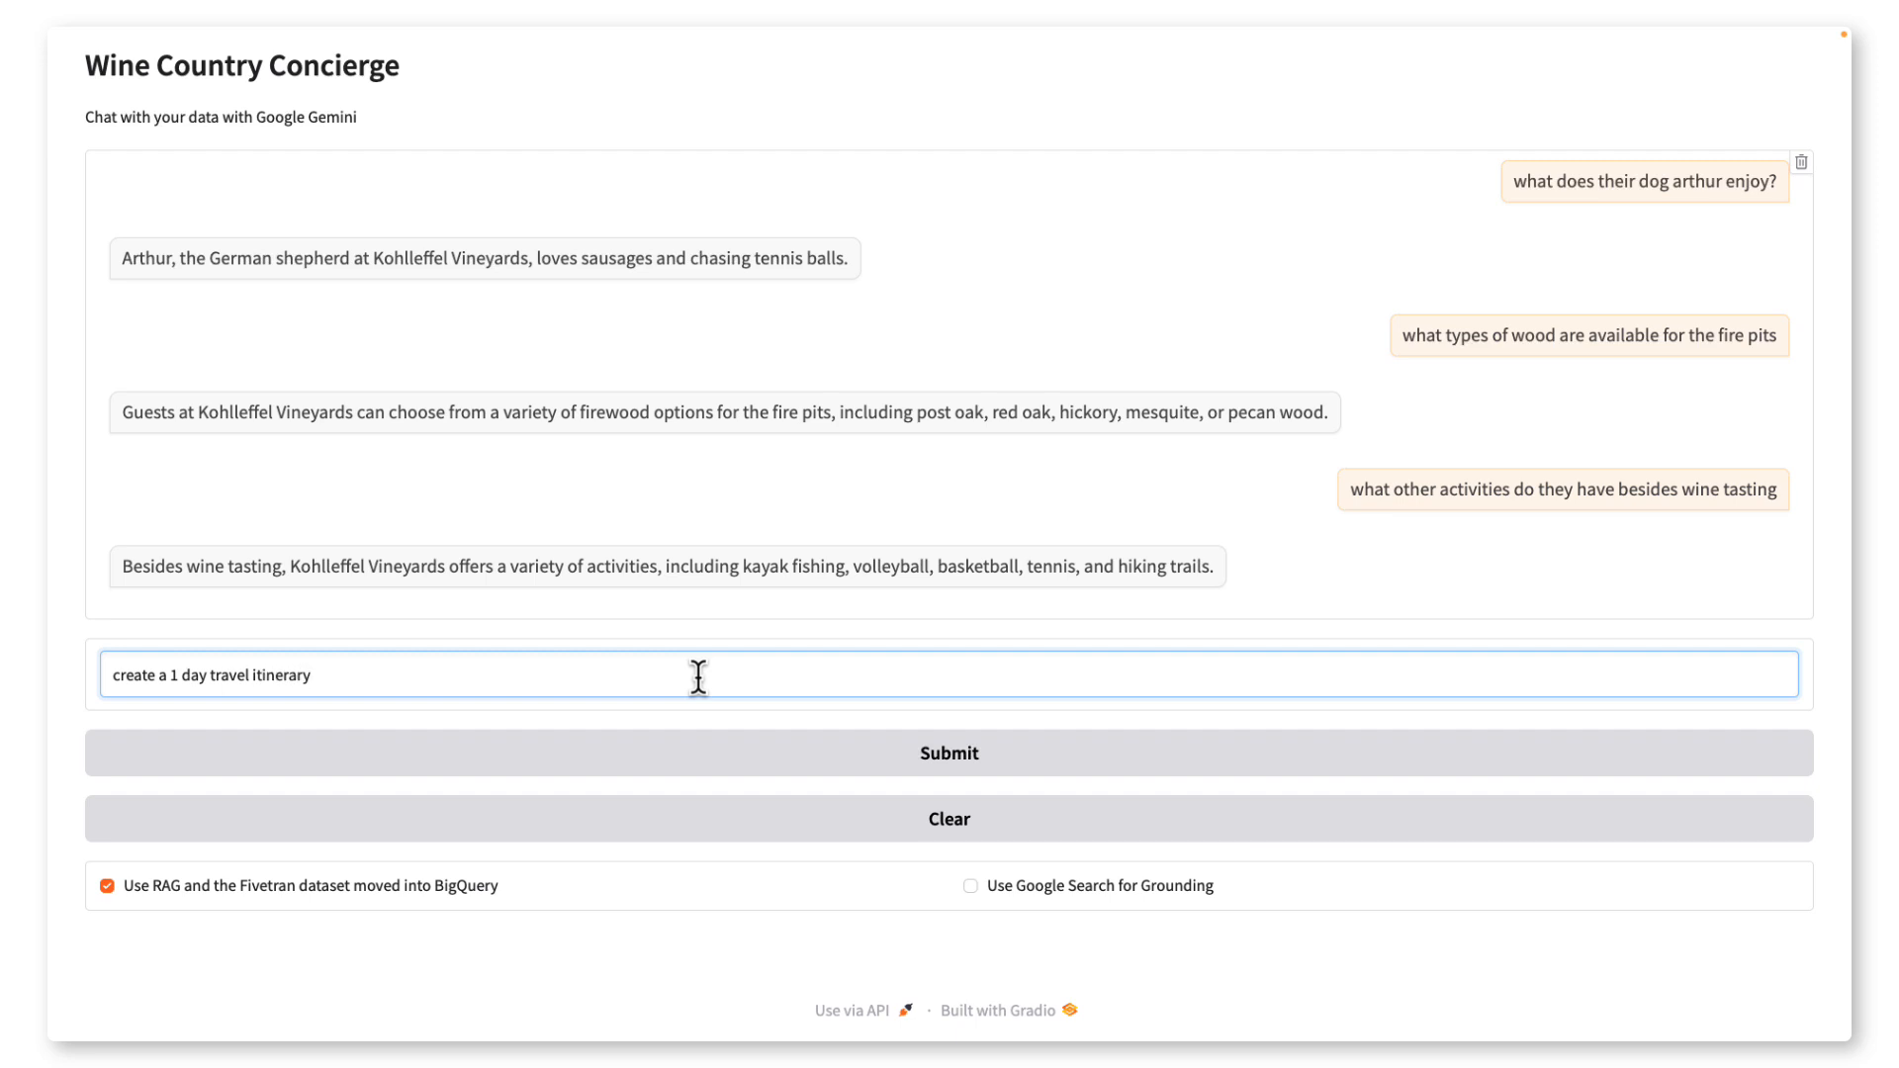
pyautogui.write(' that includes kohlleffel vin')
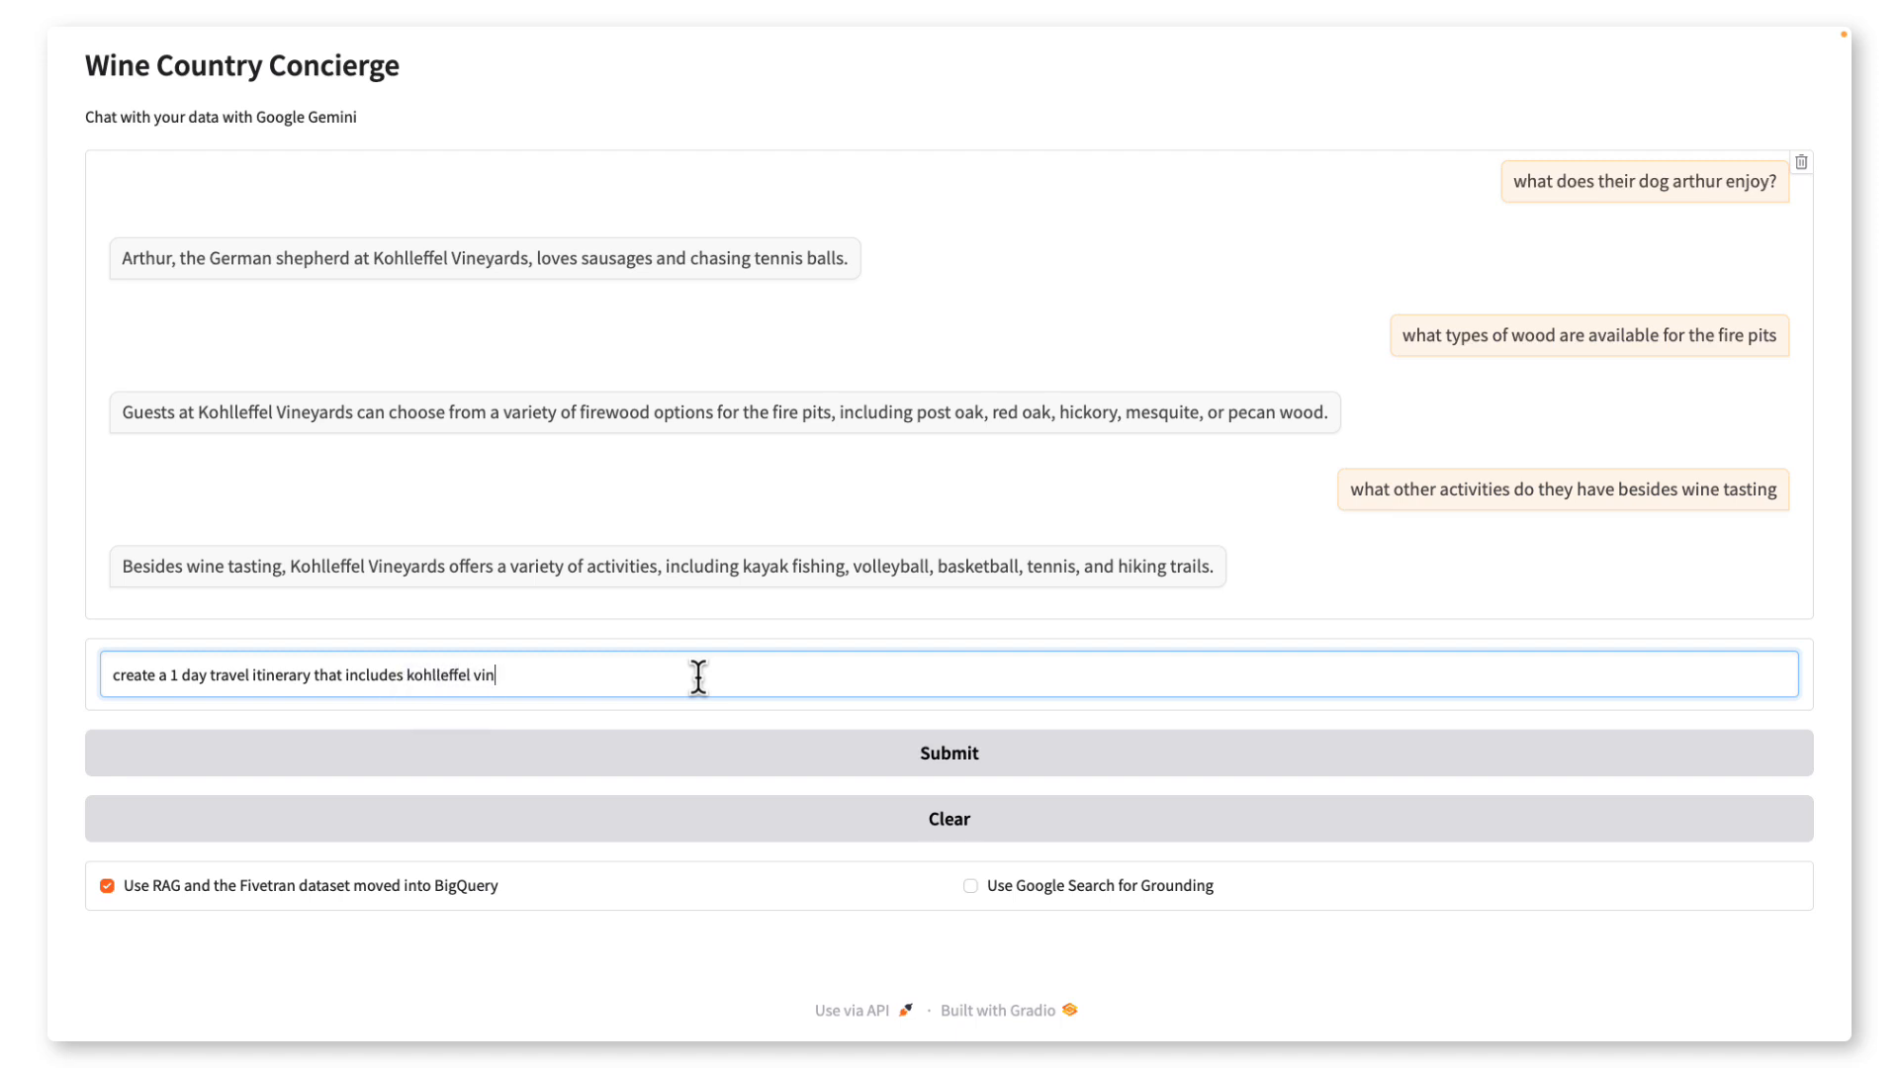
pyautogui.write('eyards and other attractio')
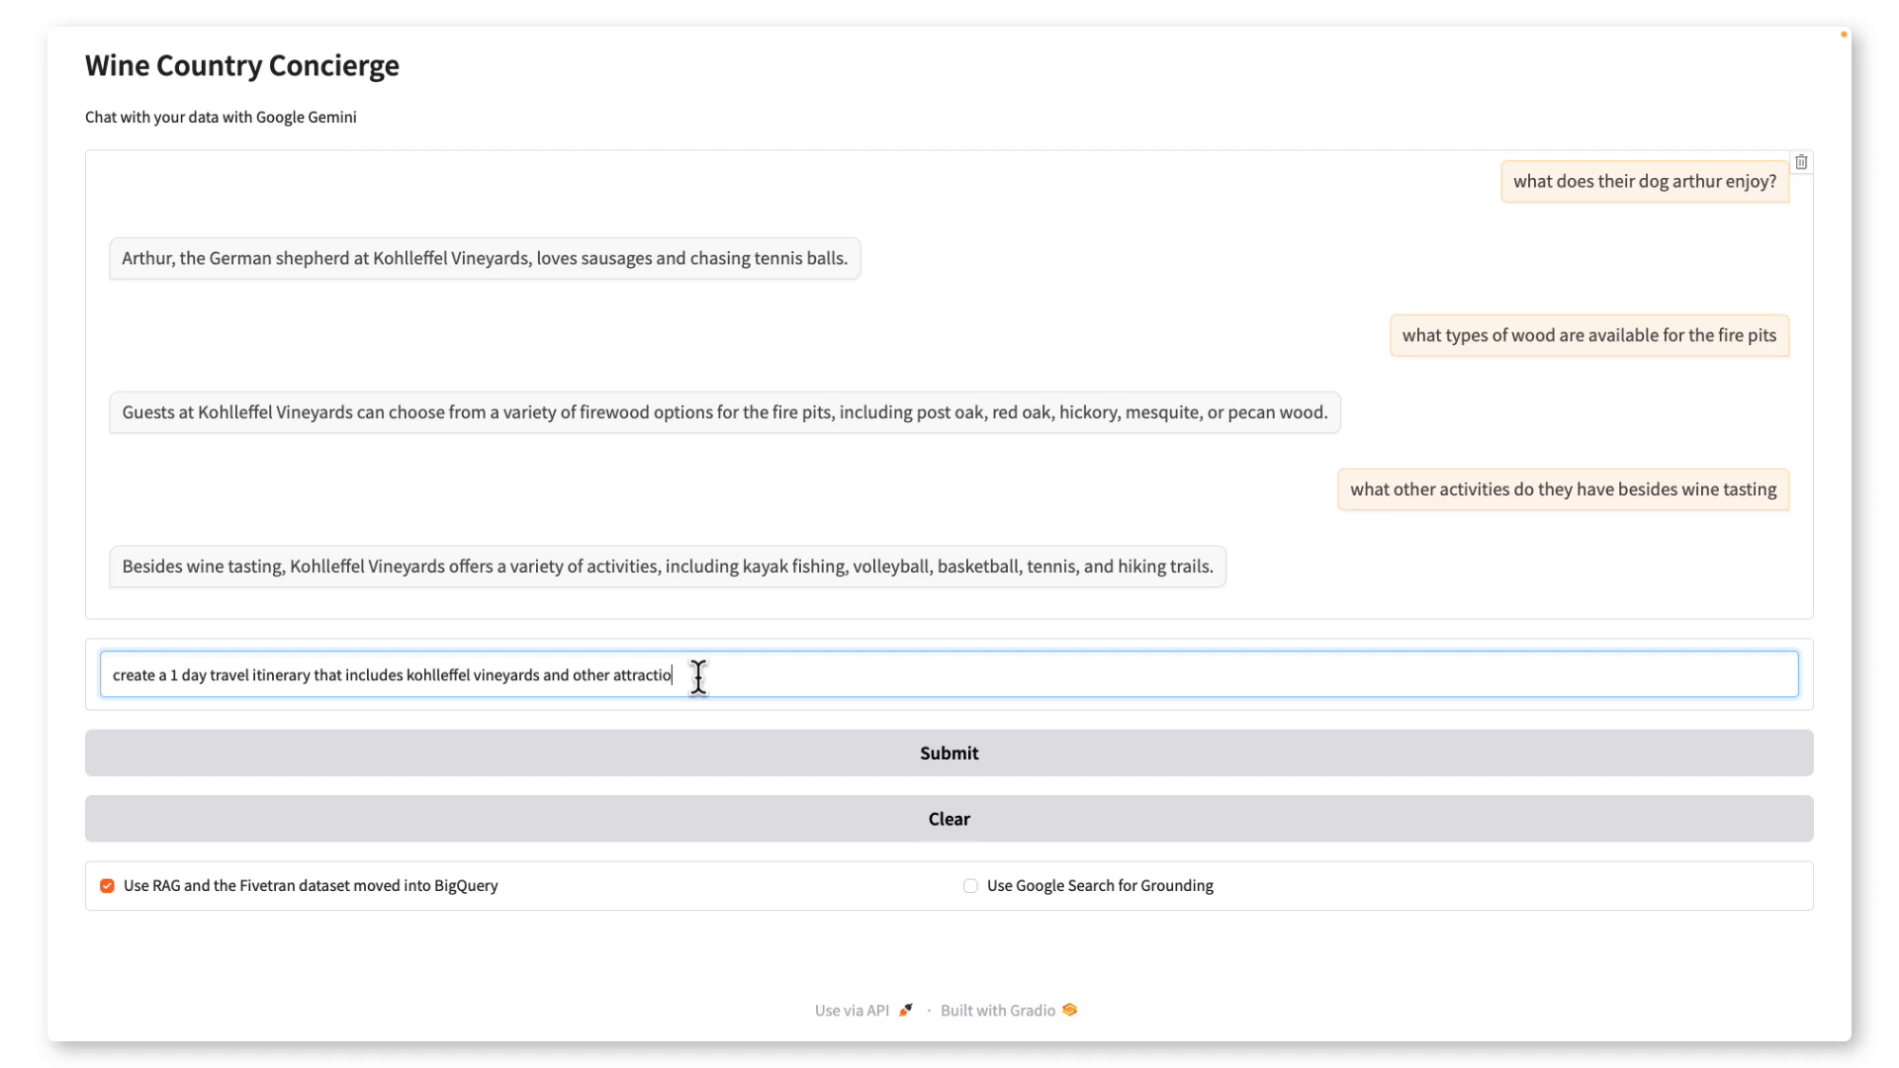
pyautogui.write('ns on the sonoma coast')
pyautogui.press('Return')
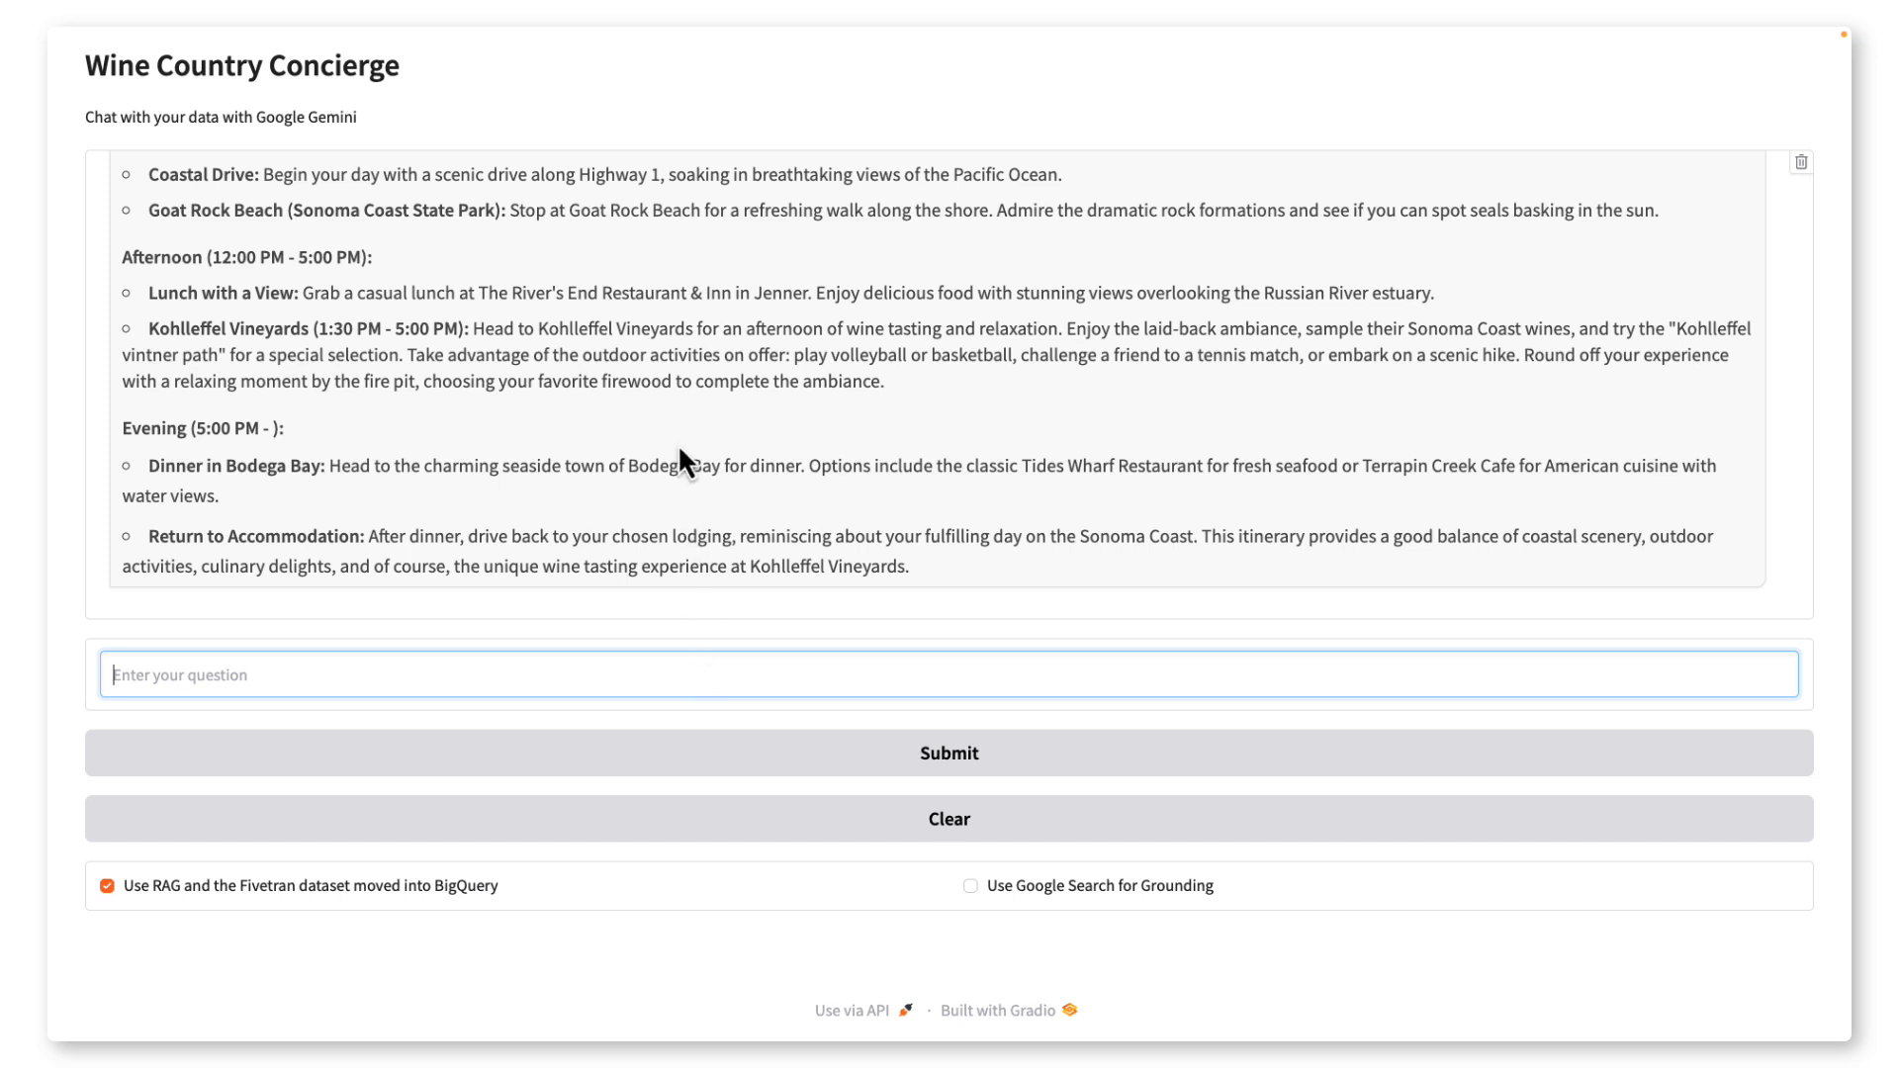
pyautogui.scroll(3, 680, 450)
pyautogui.scroll(-2, 680, 450)
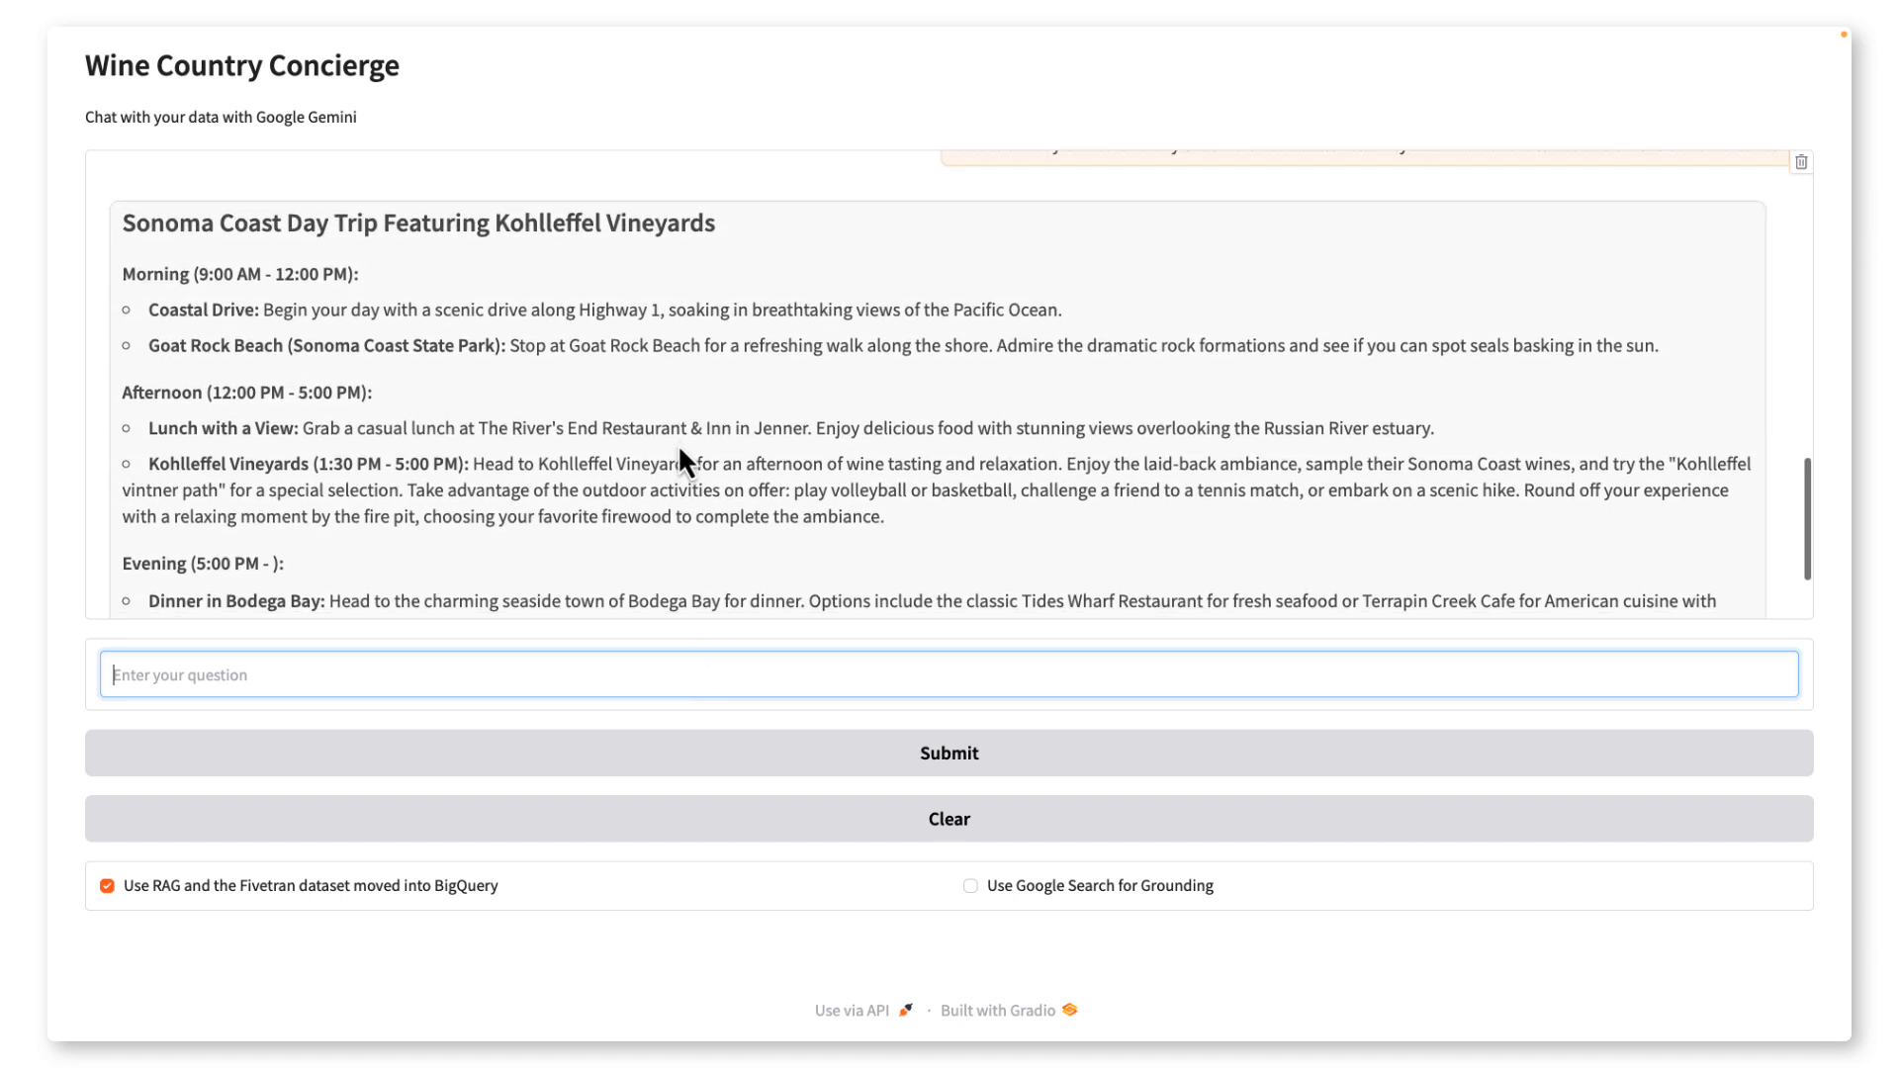
pyautogui.scroll(-2, 679, 454)
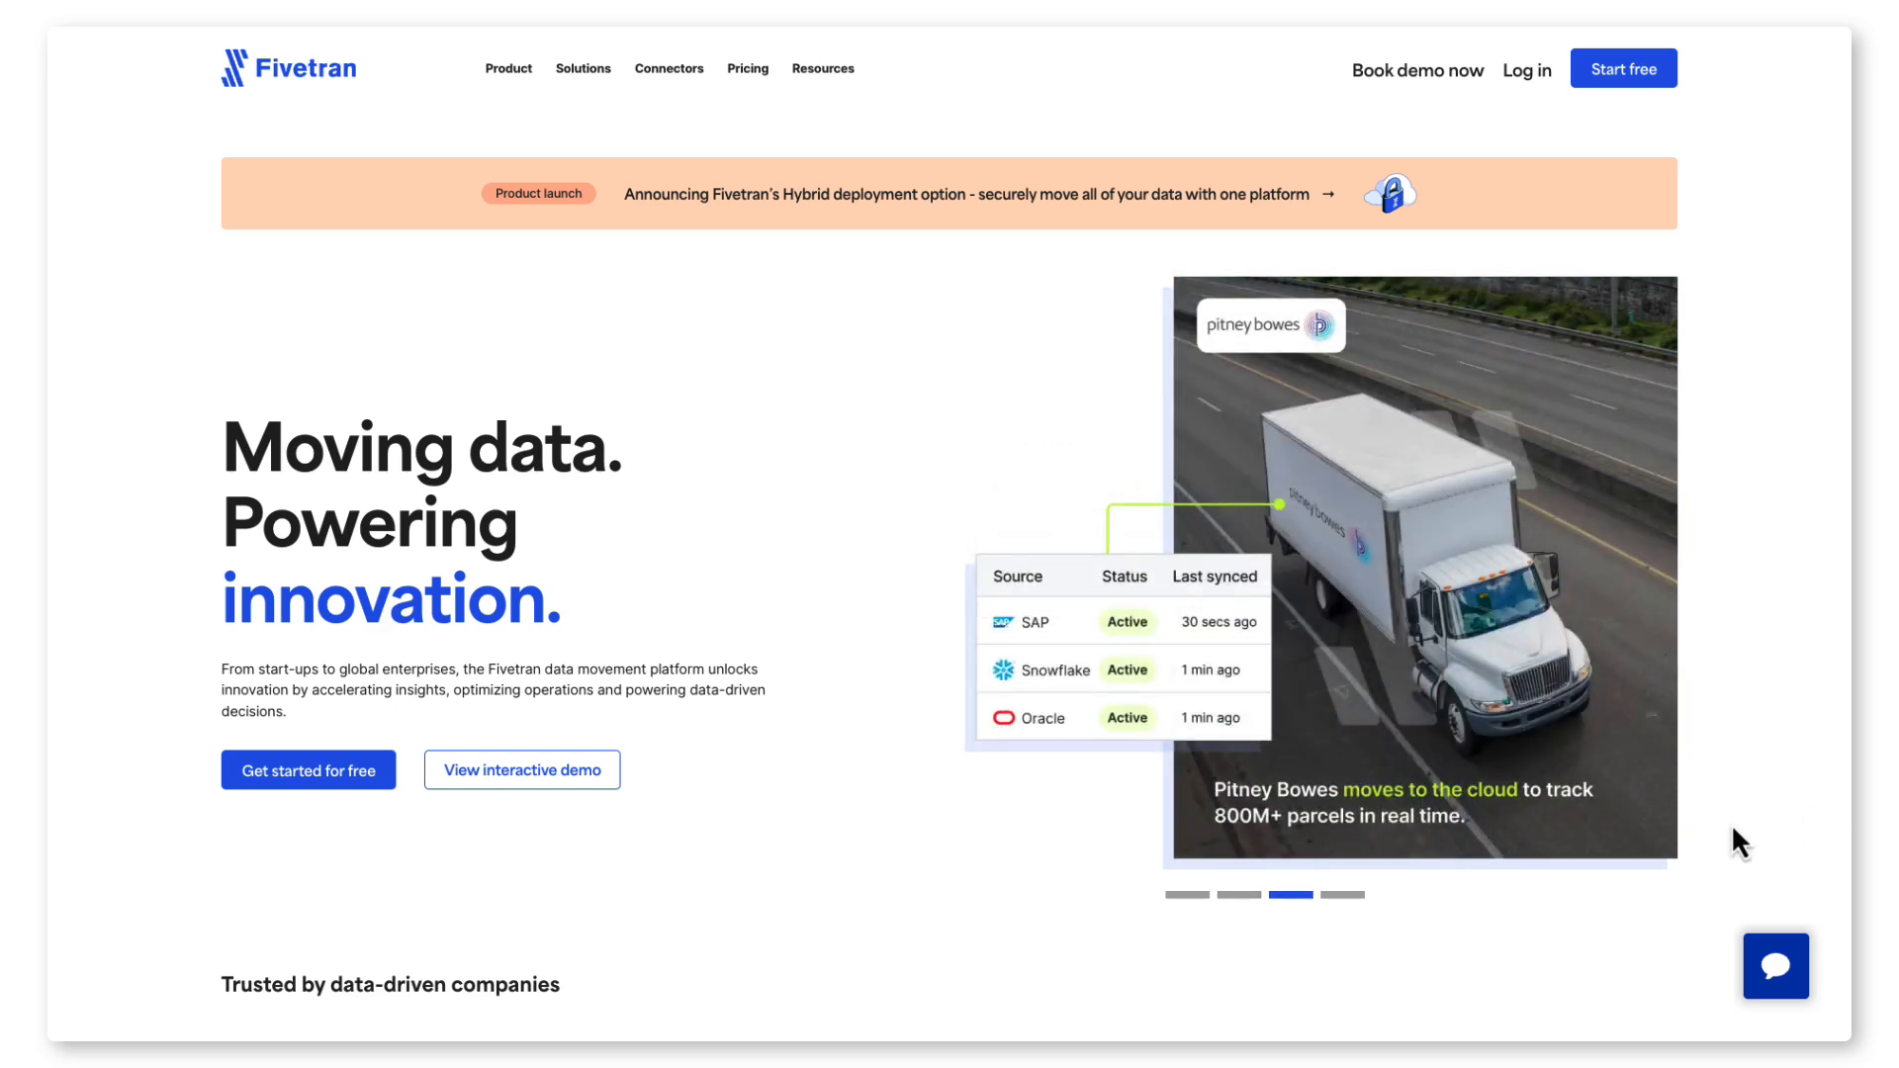
# Look through the Fivetran home page's sections on customers and on source and destination connectors
pyautogui.scroll(-3, 1732, 829)
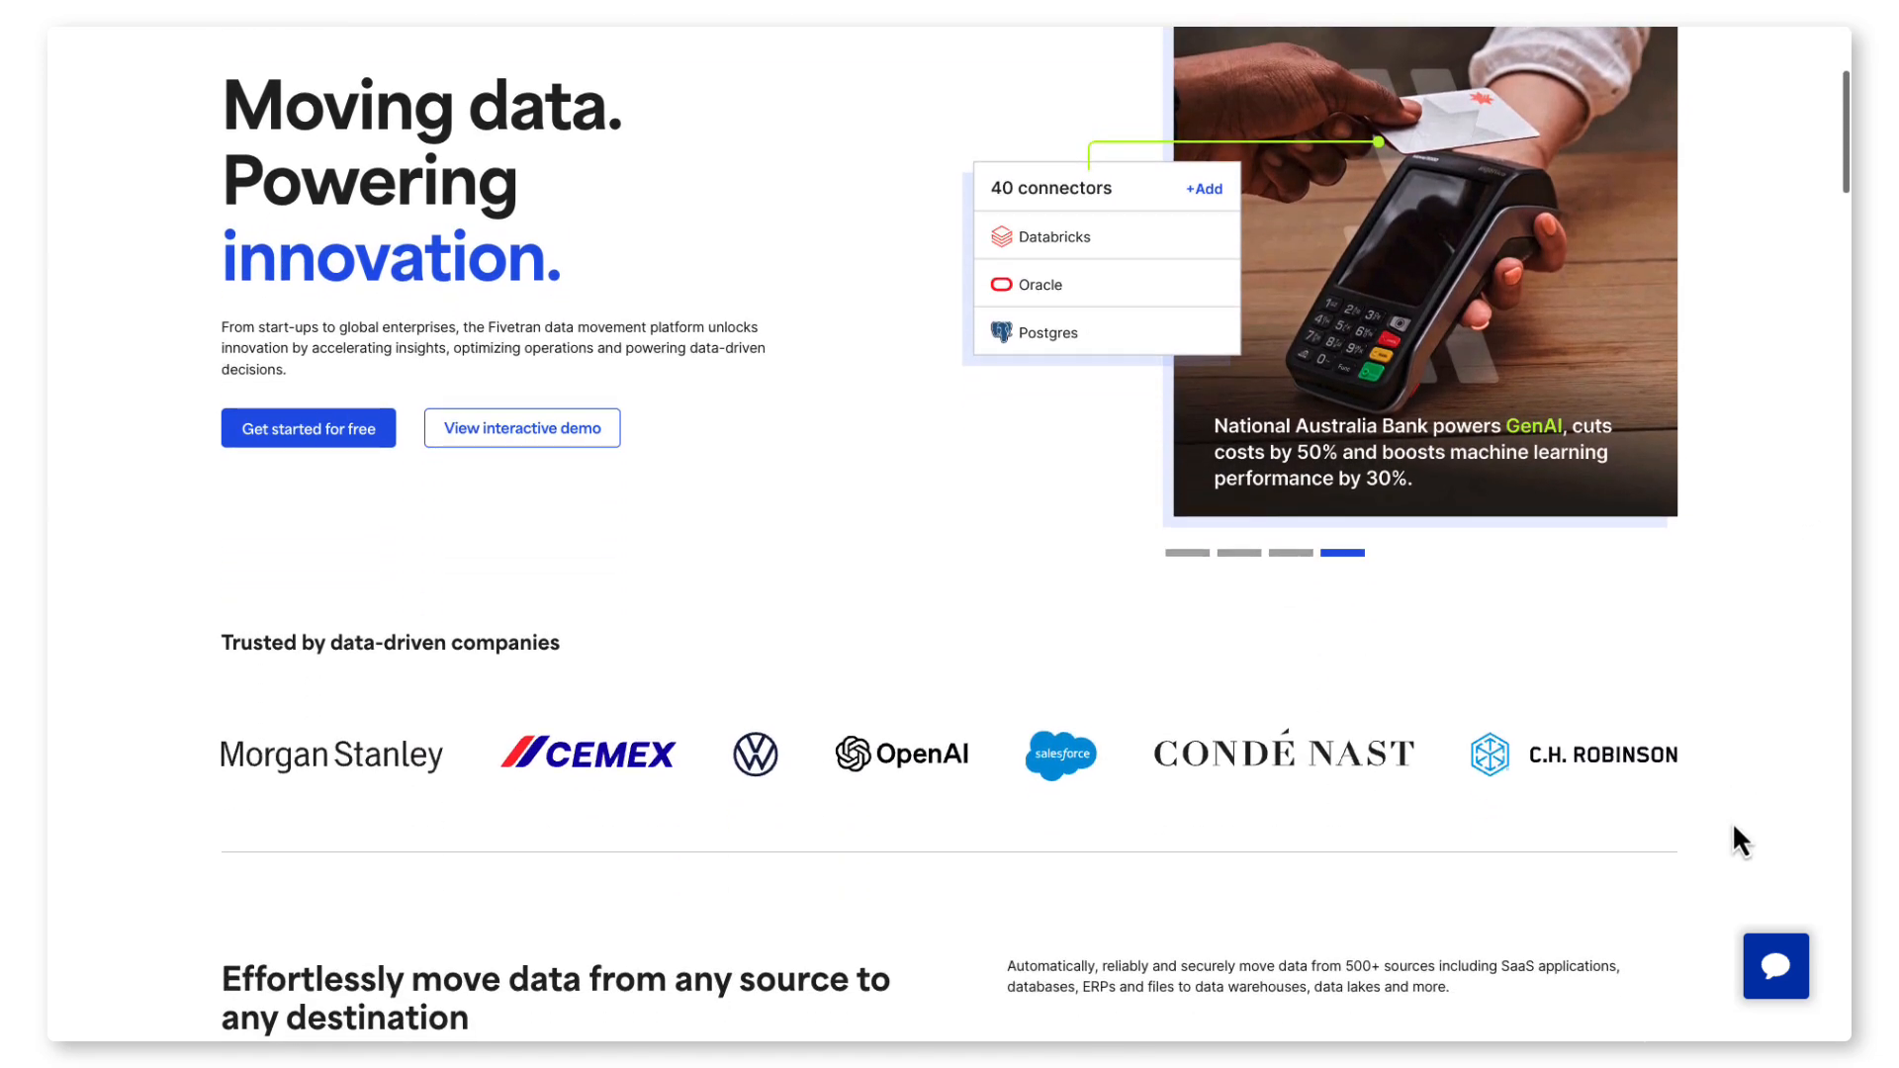
pyautogui.scroll(-5, 1733, 826)
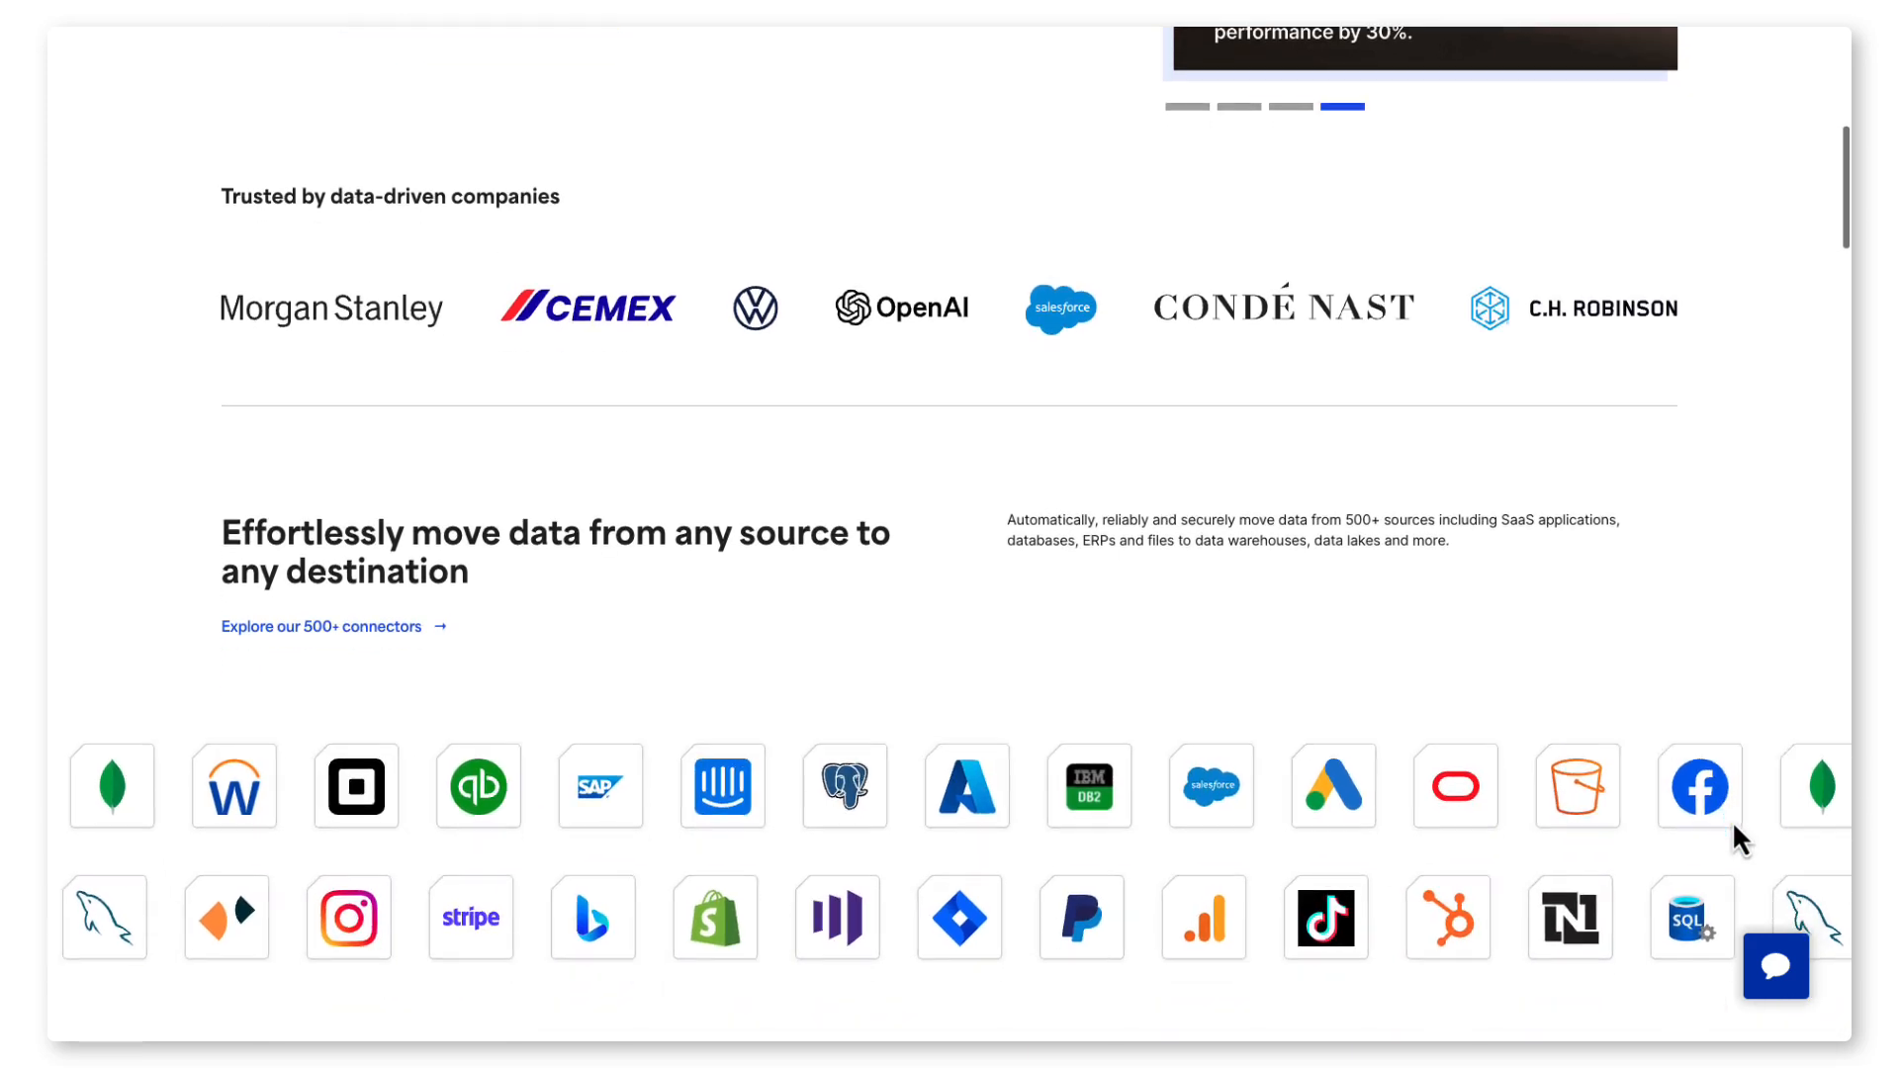
pyautogui.scroll(-2, 1733, 829)
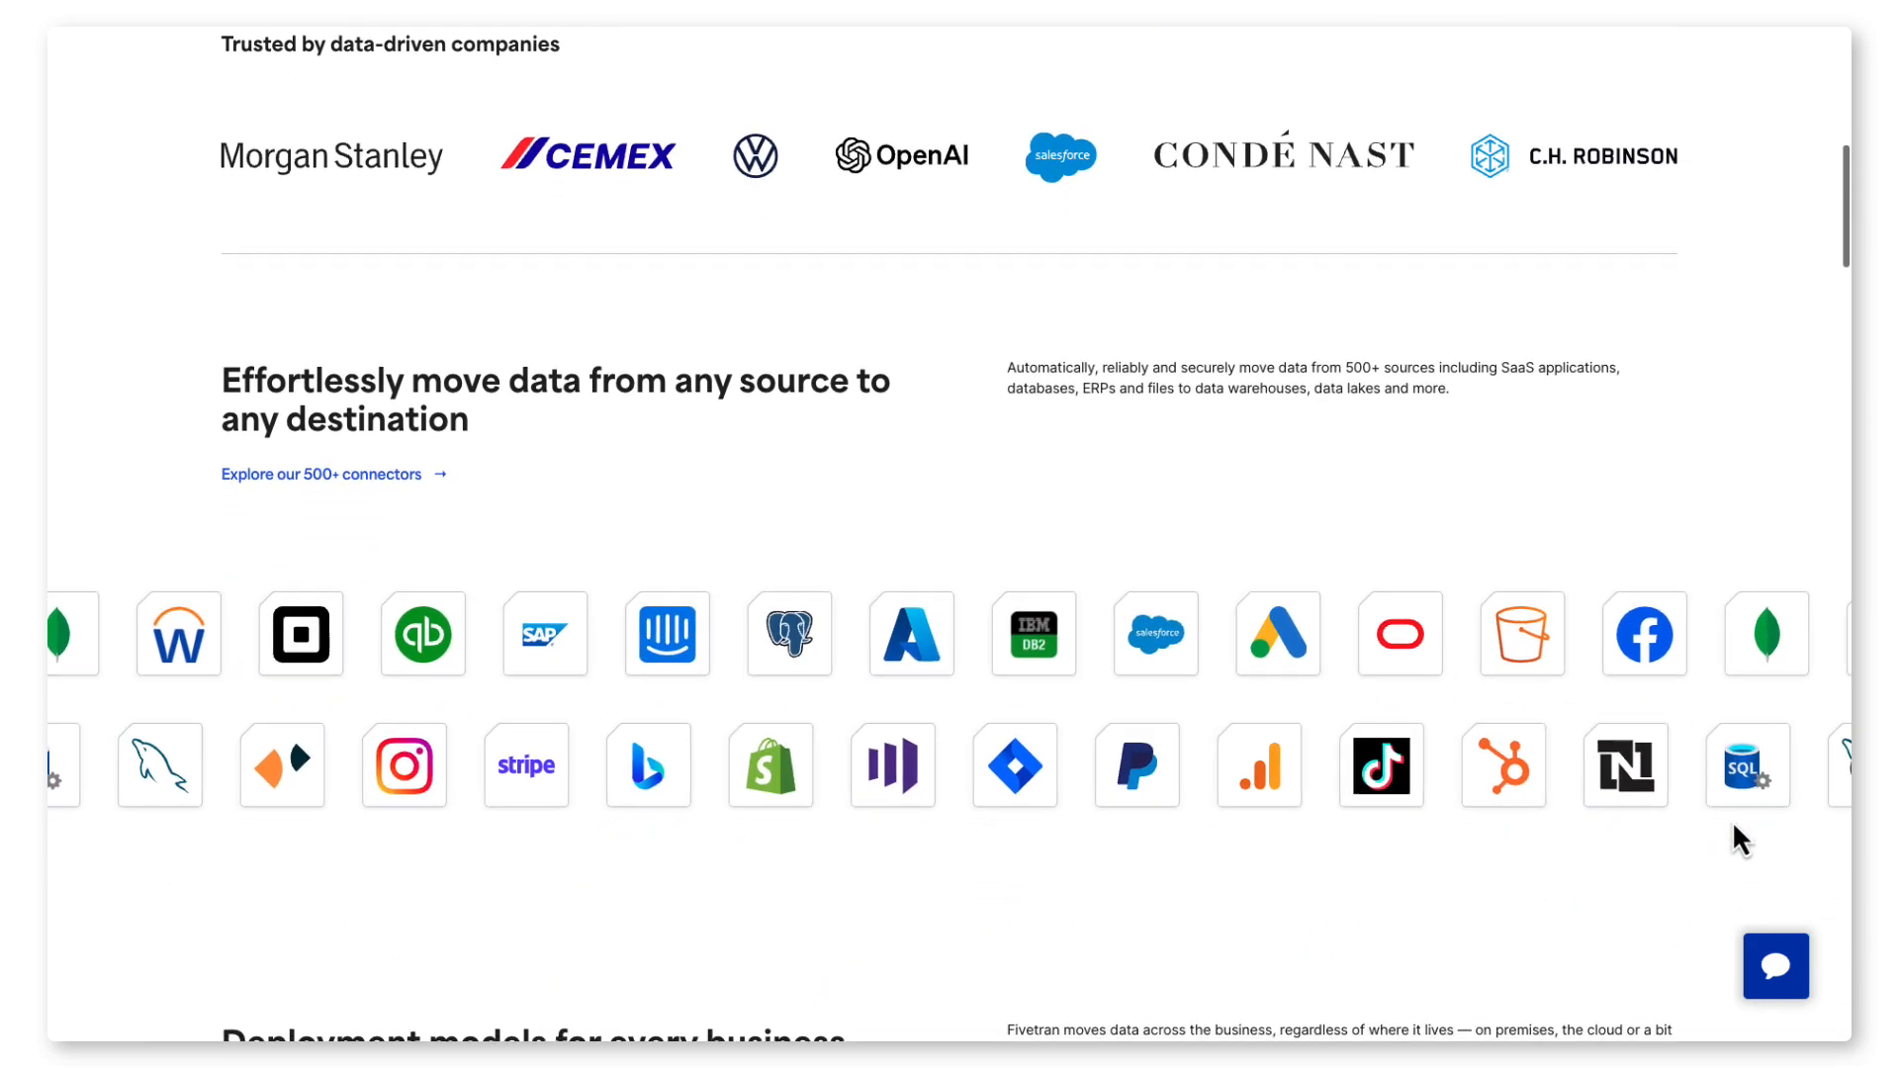